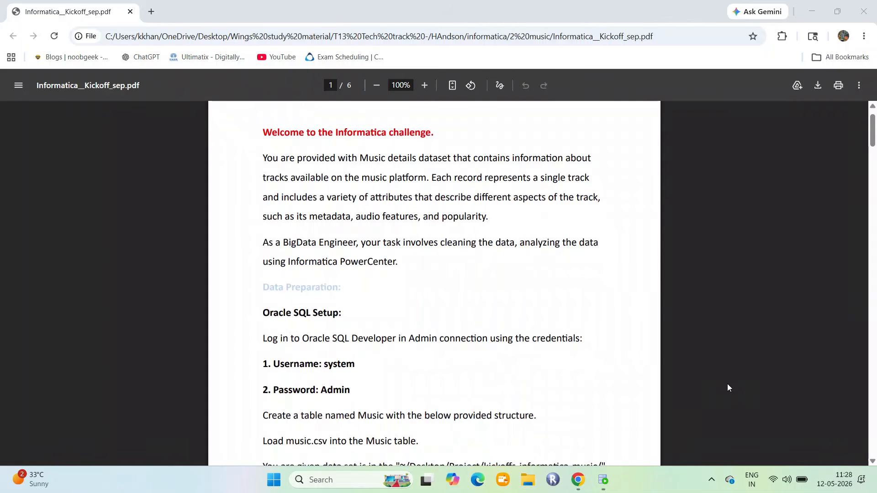
# Switch to Oracle SQL Developer, log in to the admin connection with the account password, and expand its Tables folder
pyautogui.scroll(-2, 727, 384)
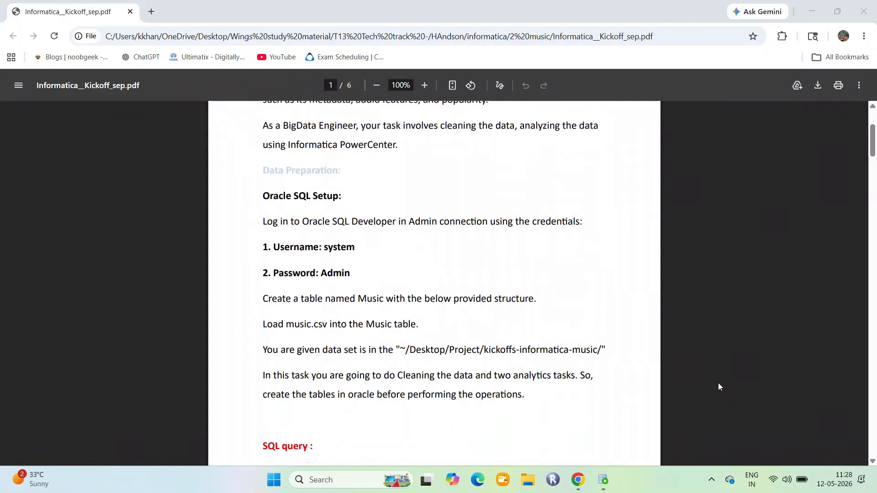
pyautogui.click(603, 479)
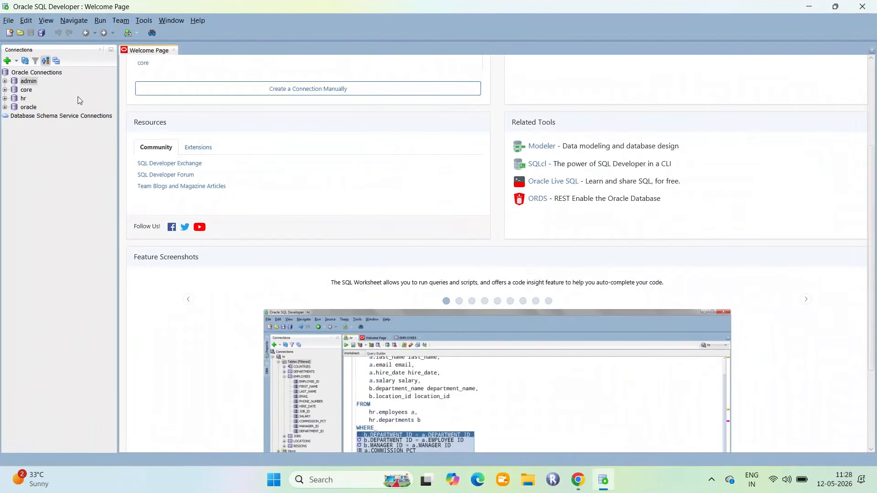
pyautogui.doubleClick(23, 83)
pyautogui.write('••••')
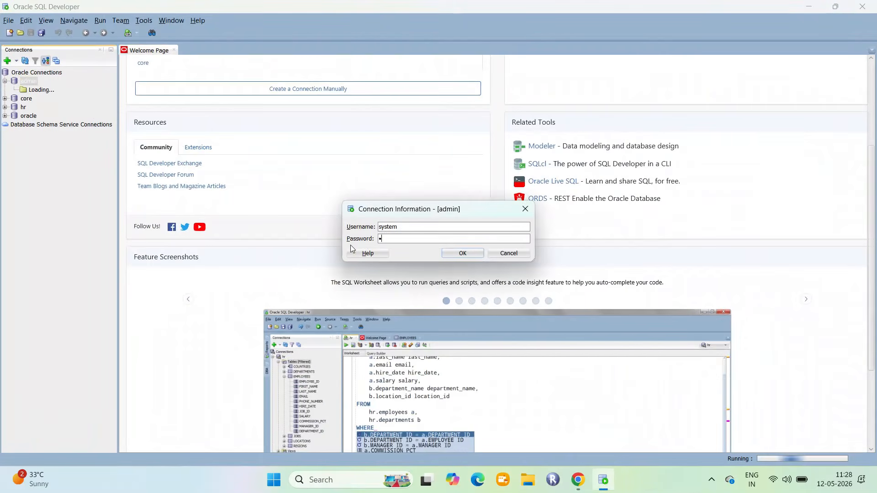
pyautogui.press('Return')
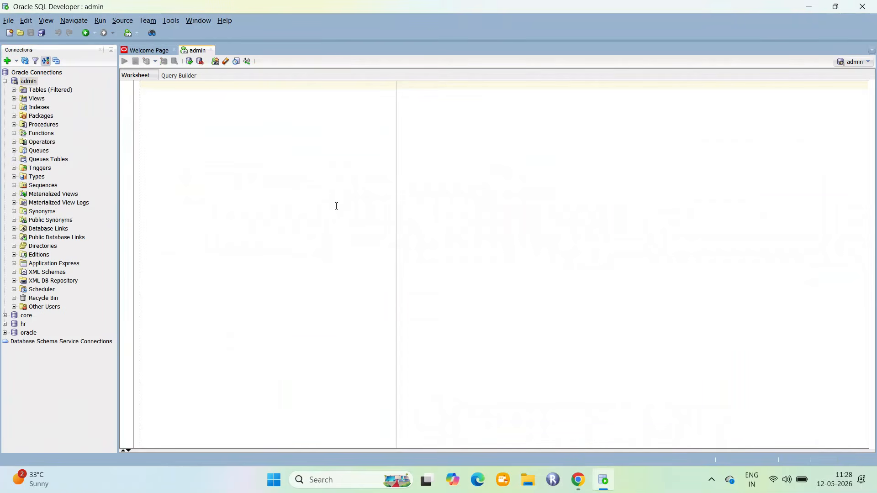
pyautogui.doubleClick(23, 89)
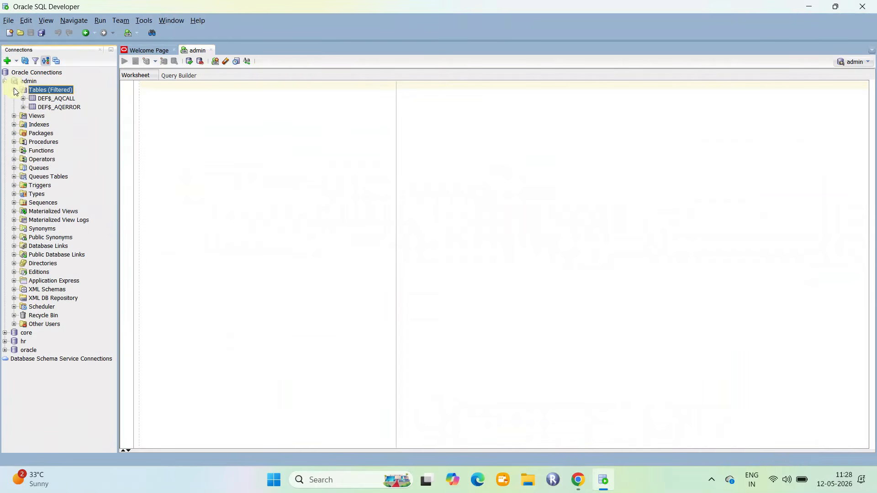
# Copy the create table statement for music from the kickoff PDF in Chrome
pyautogui.click(579, 478)
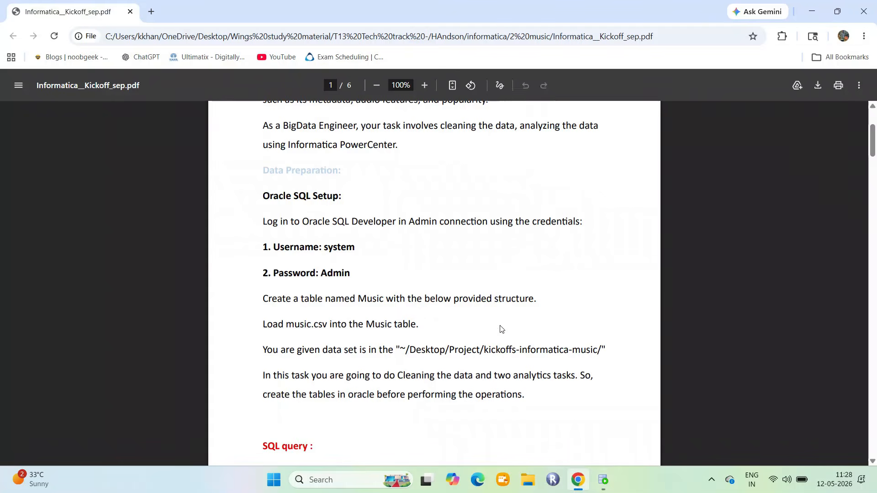
pyautogui.scroll(-2, 500, 328)
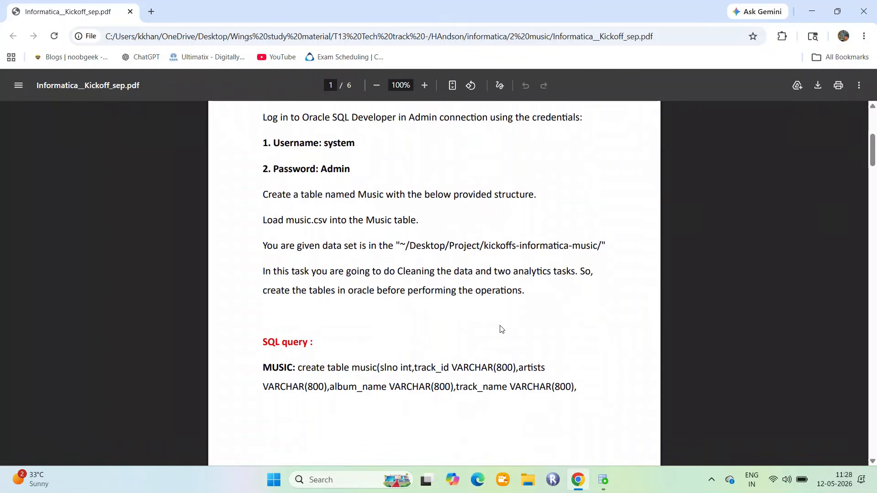
pyautogui.scroll(-5, 501, 328)
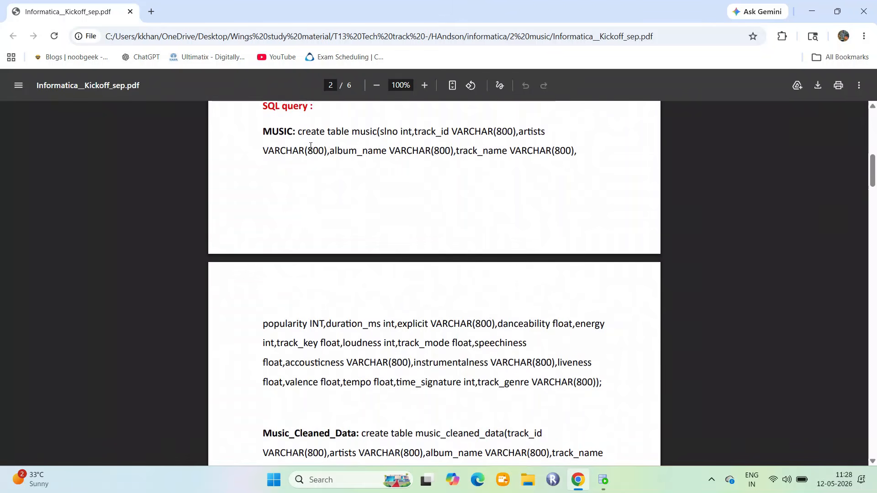
pyautogui.moveTo(298, 132); pyautogui.dragTo(602, 381)
pyautogui.hotkey('ctrl', 'c')
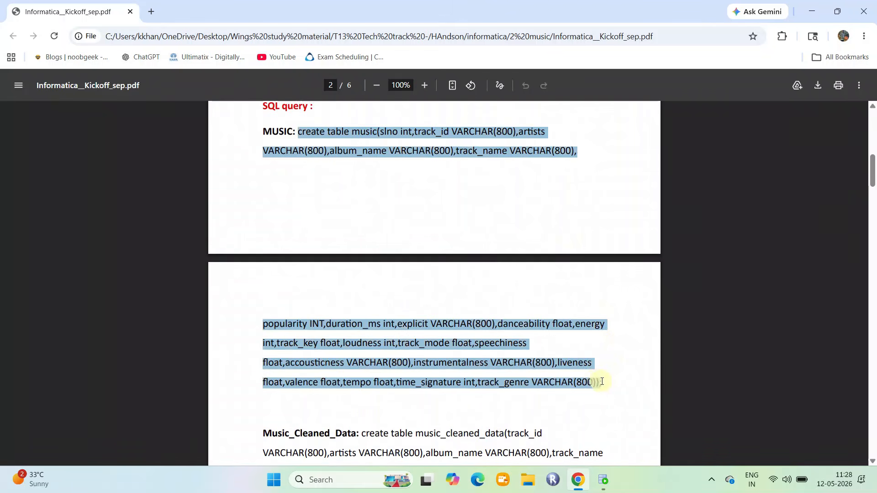
# Paste the music create table statement into the admin worksheet in SQL Developer and run it
pyautogui.click(603, 480)
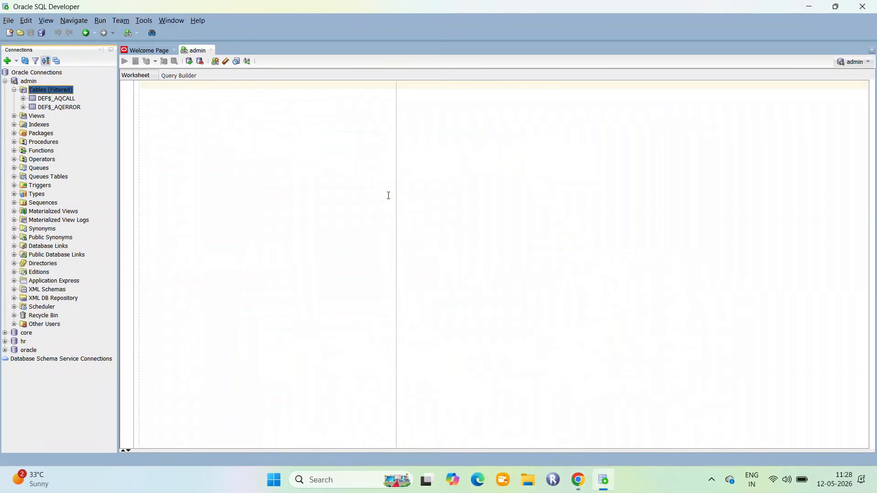
pyautogui.click(371, 194)
pyautogui.hotkey('ctrl', 'v')
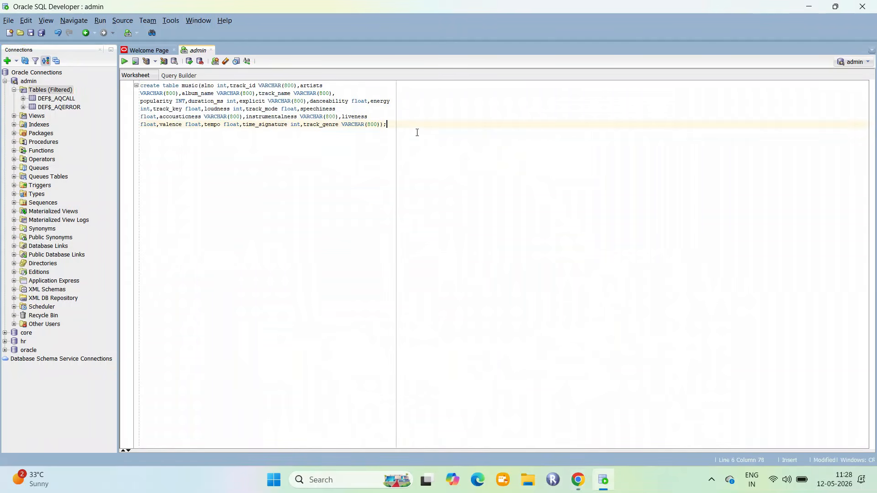
pyautogui.moveTo(417, 132); pyautogui.dragTo(140, 85)
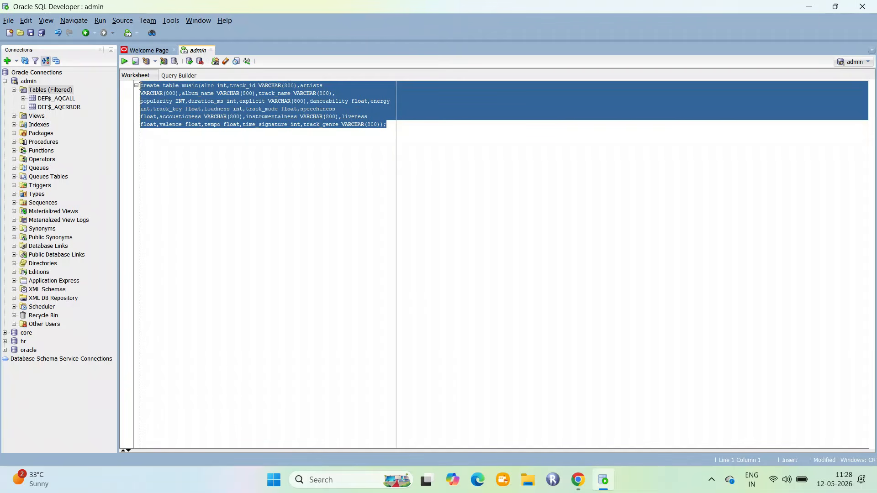
pyautogui.click(125, 63)
pyautogui.click(420, 311)
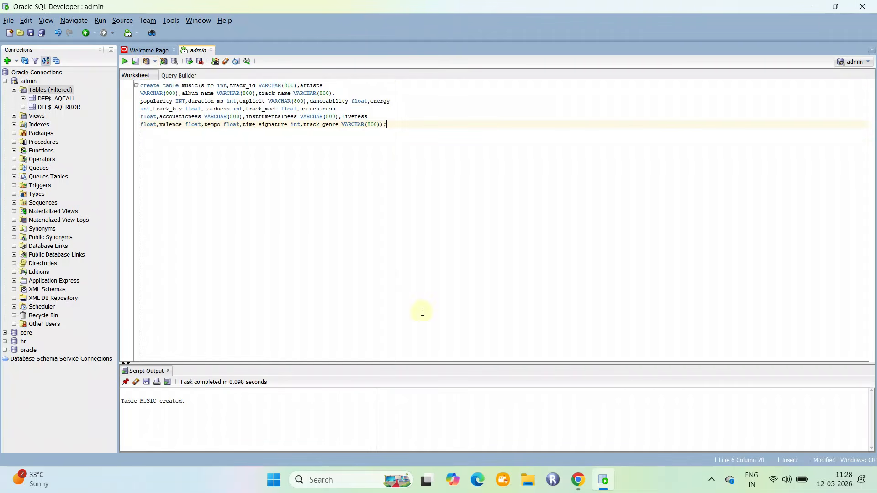
# Copy the music_cleaned_data create table statement from the PDF in Chrome and return to SQL Developer
pyautogui.click(578, 479)
pyautogui.click(355, 306)
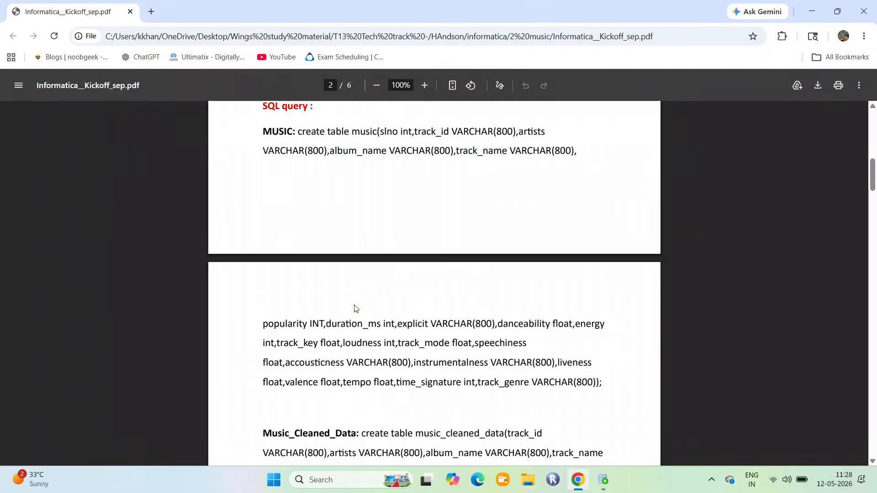
pyautogui.scroll(-4, 356, 307)
pyautogui.moveTo(362, 232); pyautogui.dragTo(496, 353)
pyautogui.hotkey('ctrl', 'c')
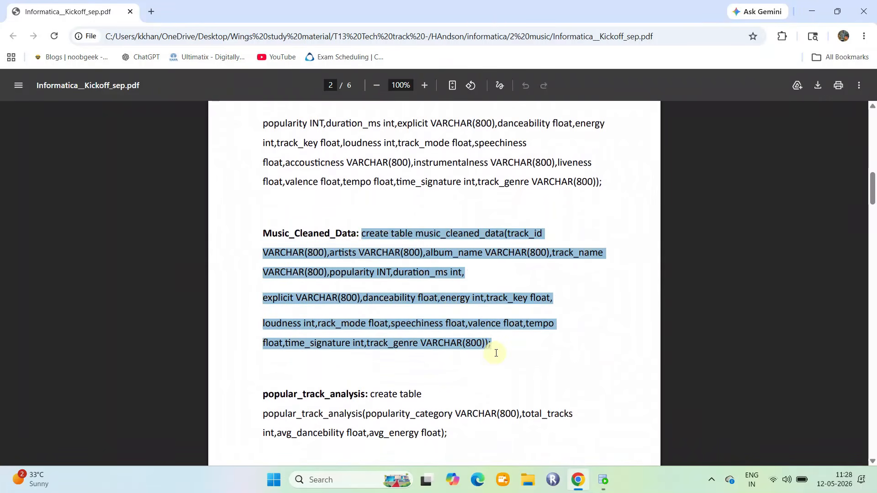
pyautogui.click(603, 479)
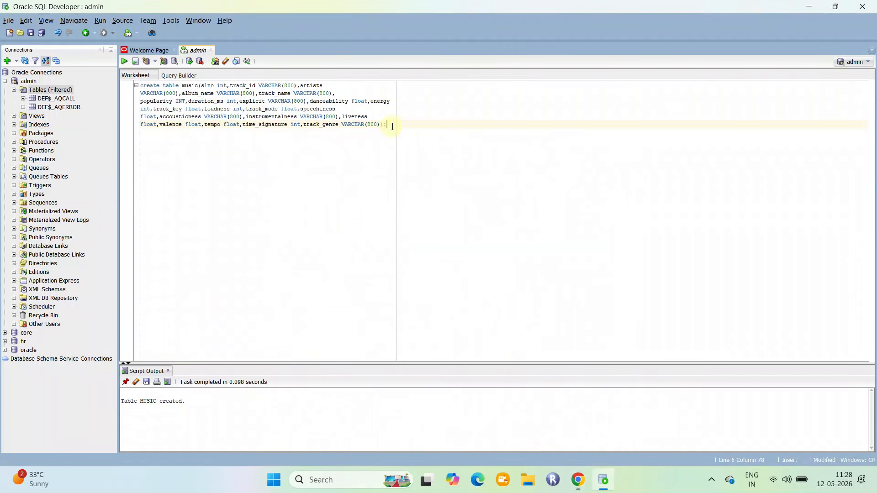
pyautogui.moveTo(392, 126); pyautogui.dragTo(127, 85)
pyautogui.hotkey('ctrl', 'v')
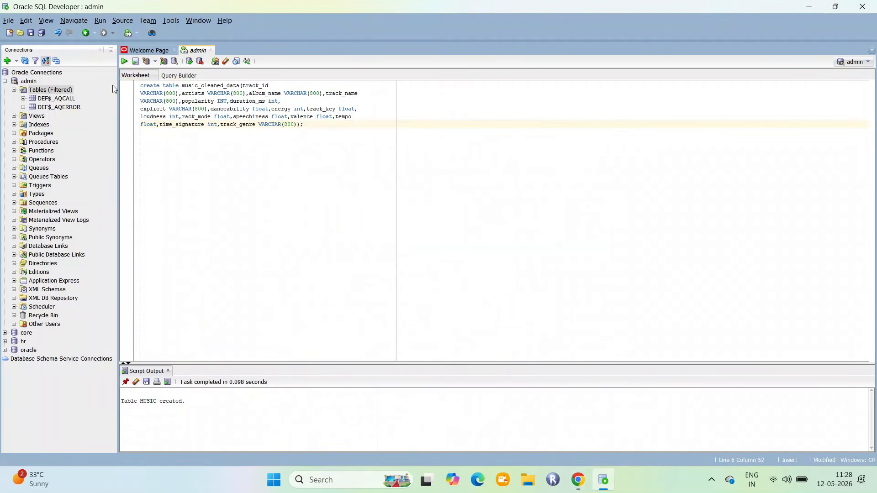
pyautogui.hotkey('ctrl', 'z')
# Paste the music_cleaned_data create table statement below the music statement, separated by a blank line, and run it
pyautogui.click(386, 160)
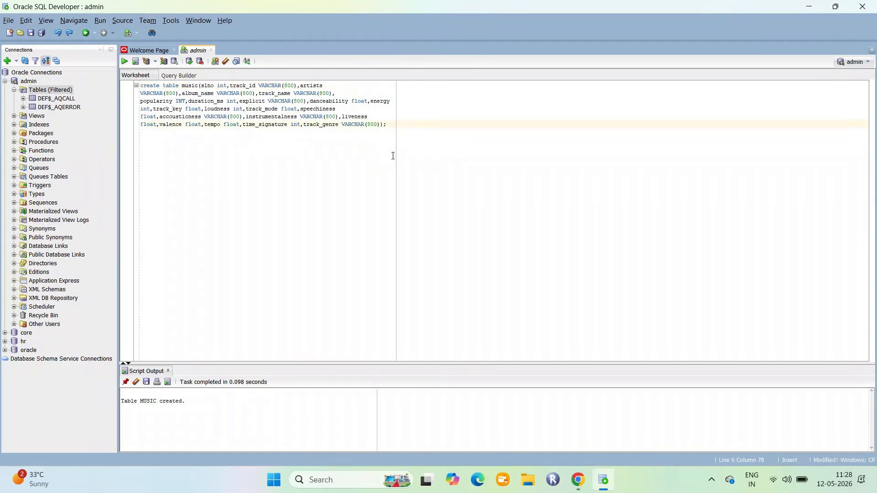
pyautogui.press('Return')
pyautogui.press('Return')
pyautogui.hotkey('ctrl', 'v')
pyautogui.moveTo(304, 178); pyautogui.dragTo(136, 143)
pyautogui.hotkey('ctrl', 'Return')
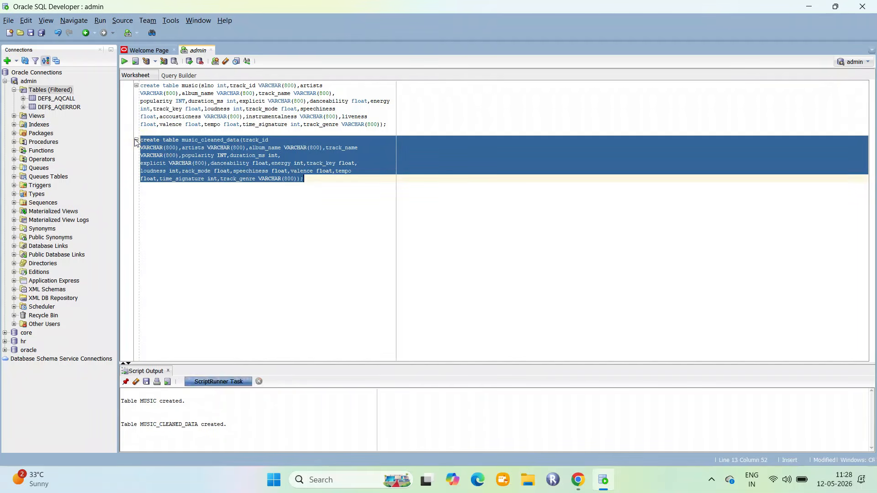
# Copy the popular_track_analysis create table statement from the PDF in Chrome to the end of the SQL Developer worksheet
pyautogui.click(578, 479)
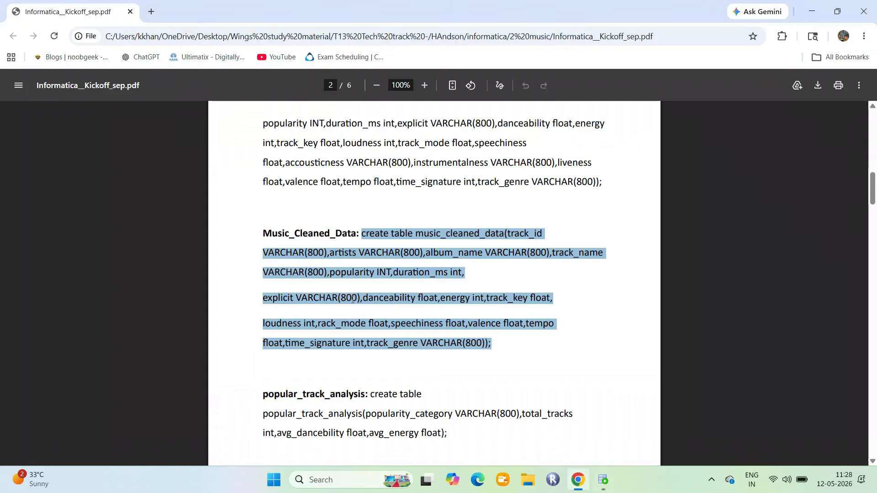
pyautogui.scroll(-3, 368, 274)
pyautogui.moveTo(370, 236); pyautogui.dragTo(453, 278)
pyautogui.hotkey('ctrl', 'c')
pyautogui.click(603, 479)
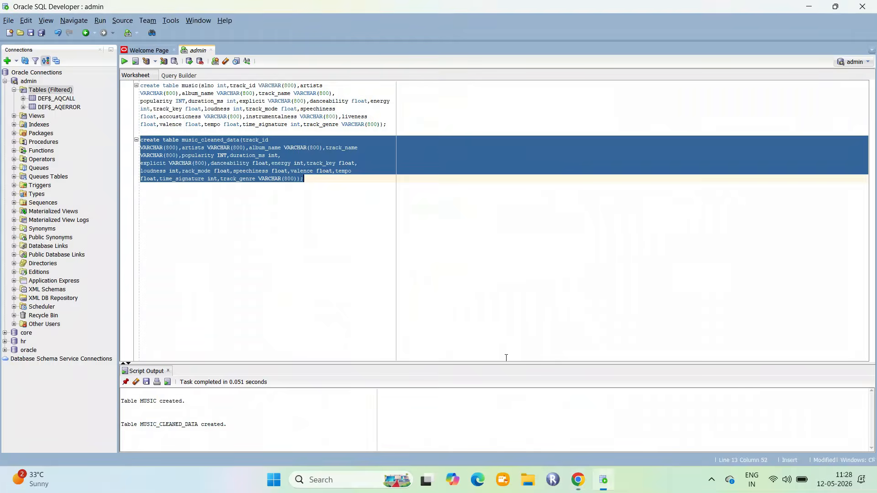
pyautogui.click(314, 245)
pyautogui.press('Return')
pyautogui.press('Return')
pyautogui.hotkey('ctrl', 'v')
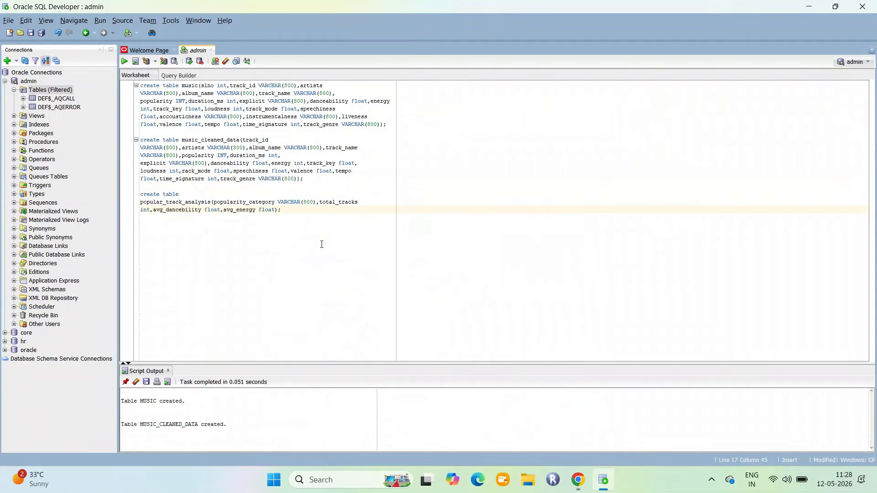
# Add the PDF's alt_Rock_genre create table statement below the popular_track_analysis statement in the SQL Developer worksheet
pyautogui.click(577, 479)
pyautogui.scroll(-4, 367, 200)
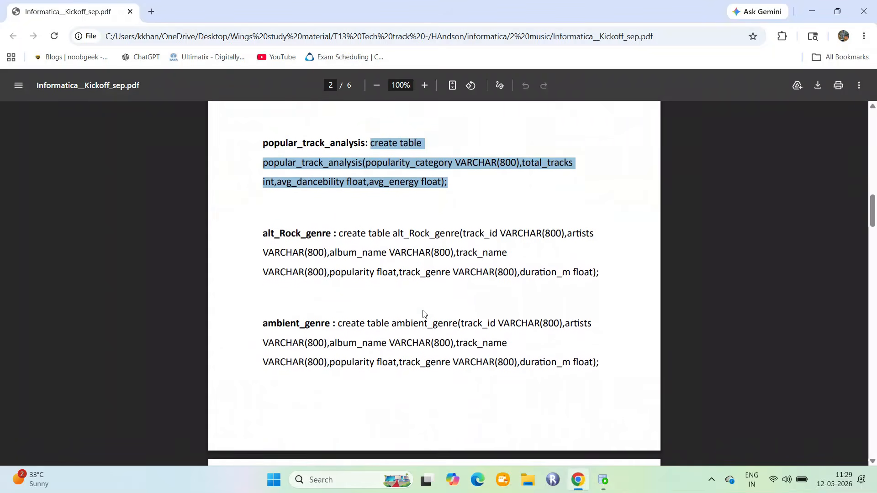
pyautogui.moveTo(339, 167); pyautogui.dragTo(603, 212)
pyautogui.hotkey('ctrl', 'c')
pyautogui.click(602, 480)
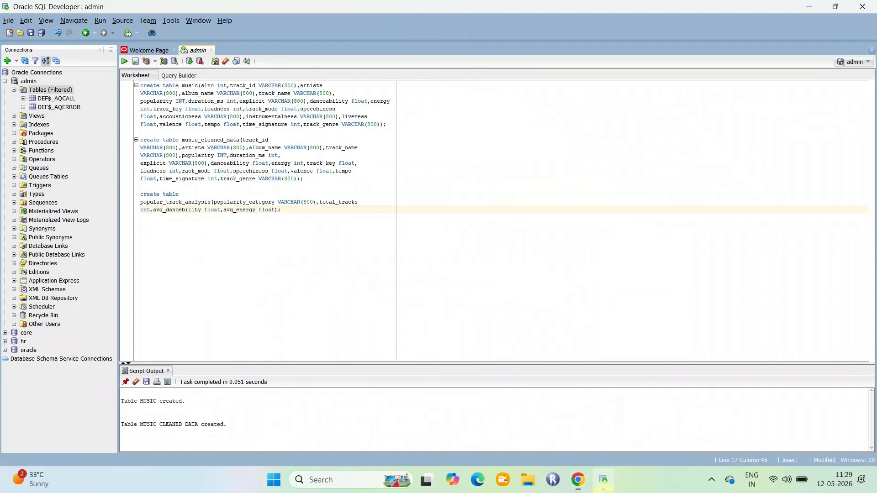
pyautogui.press('Return')
pyautogui.press('Return')
pyautogui.hotkey('ctrl', 'v')
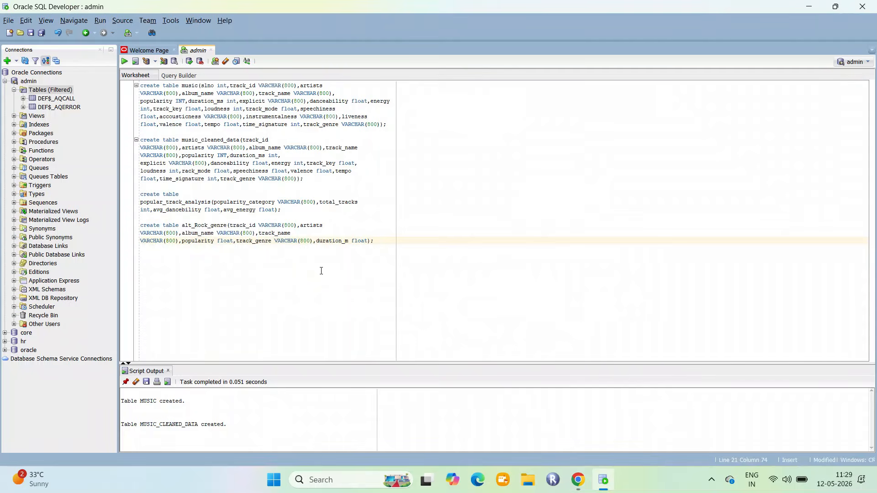
# Add the PDF's ambient_genre create table statement below the alt_Rock_genre statement in the SQL Developer worksheet
pyautogui.hotkey('alt', 'Tab')
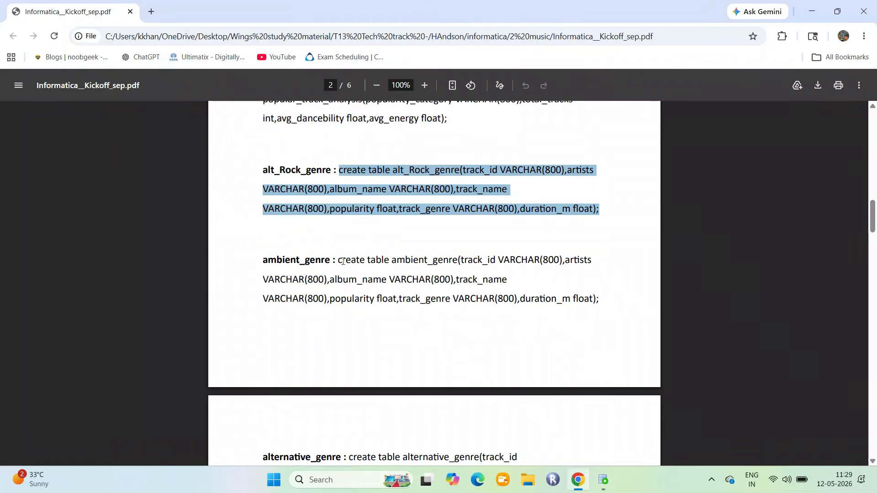
pyautogui.moveTo(342, 261); pyautogui.dragTo(608, 305)
pyautogui.hotkey('ctrl', 'c')
pyautogui.hotkey('alt', 'Tab')
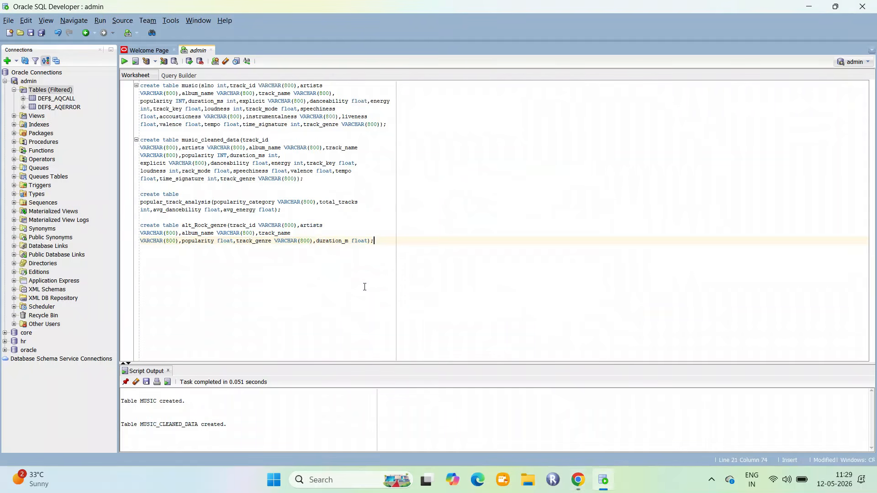
pyautogui.press('Return')
pyautogui.press('Return')
pyautogui.hotkey('ctrl', 'v')
# Add the PDF's alternative_genre create table statement below the ambient_genre statement in the SQL Developer worksheet
pyautogui.hotkey('alt', 'Tab')
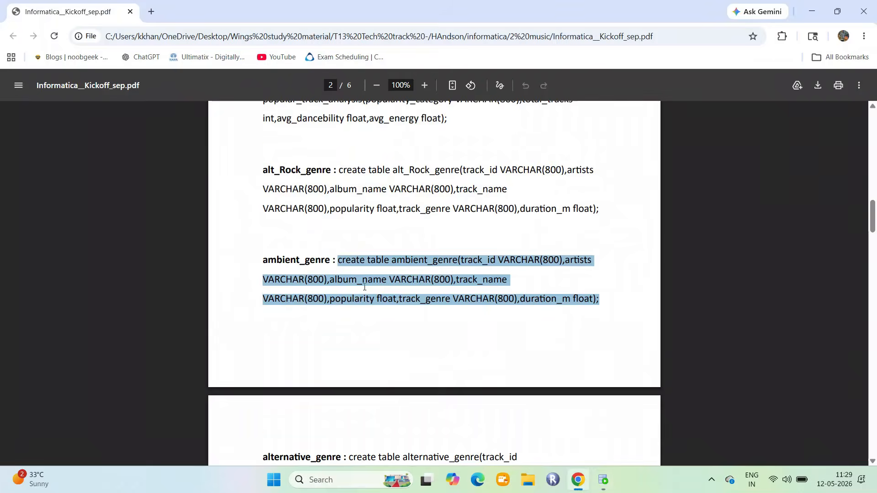
pyautogui.scroll(-3, 363, 287)
pyautogui.moveTo(350, 295); pyautogui.dragTo(619, 342)
pyautogui.hotkey('ctrl', 'c')
pyautogui.hotkey('alt', 'Tab')
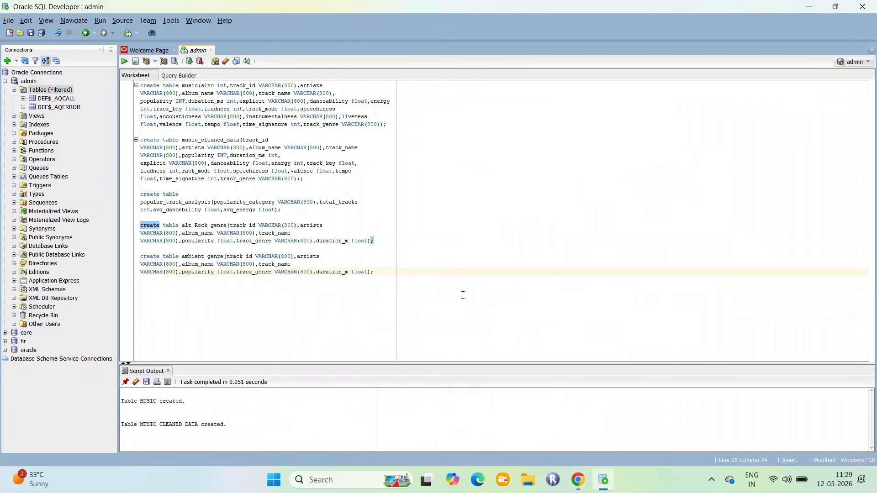
pyautogui.press('Return')
pyautogui.press('Return')
pyautogui.hotkey('ctrl', 'v')
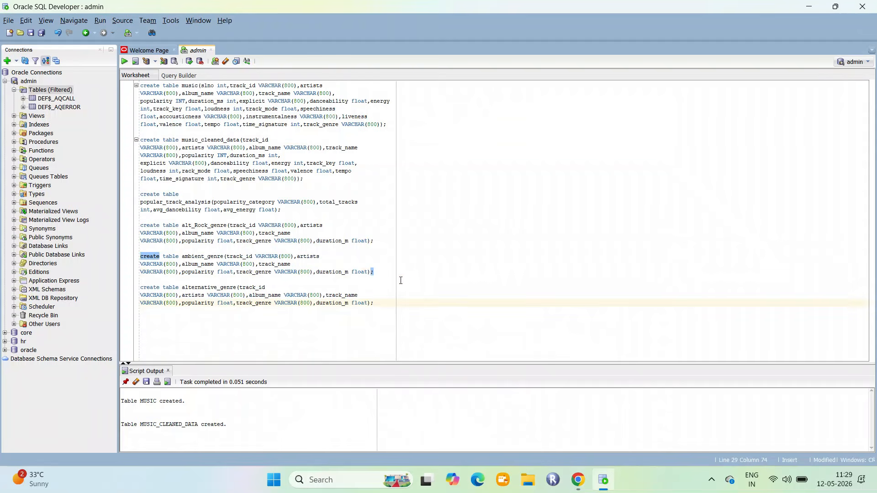
# Run the statements from popular_track_analysis through alternative_genre as a script, then review and close the script output
pyautogui.moveTo(385, 302); pyautogui.dragTo(133, 195)
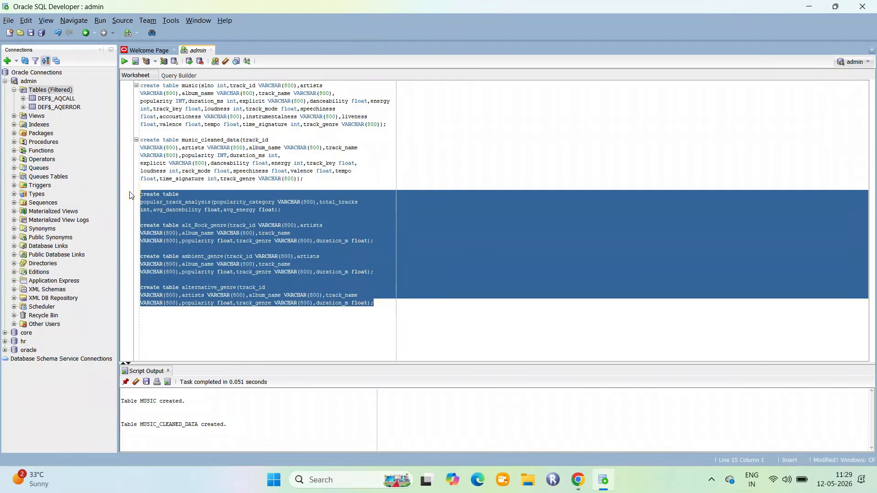
pyautogui.press('F5')
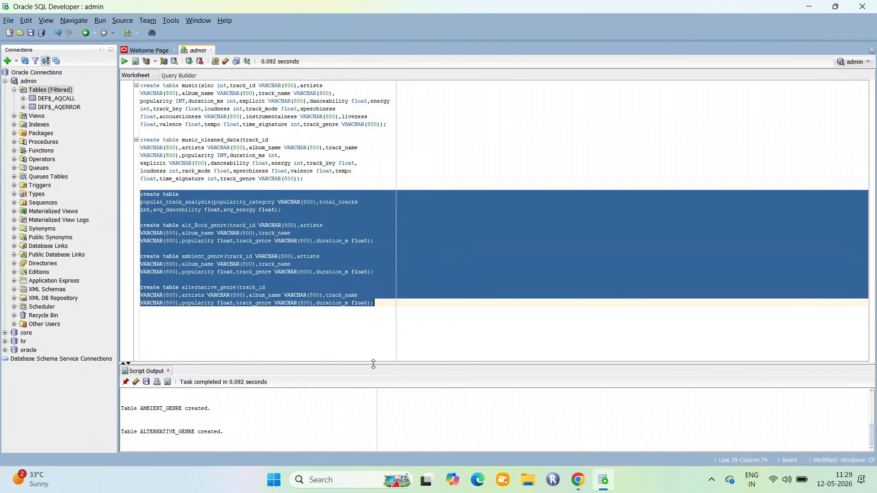
pyautogui.moveTo(371, 366); pyautogui.dragTo(374, 235)
pyautogui.moveTo(227, 384); pyautogui.dragTo(137, 304)
pyautogui.click(238, 321)
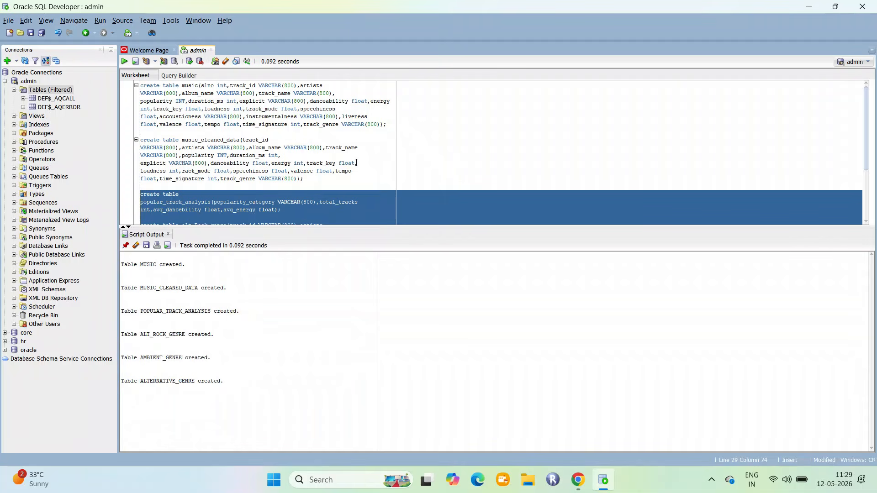
pyautogui.click(169, 234)
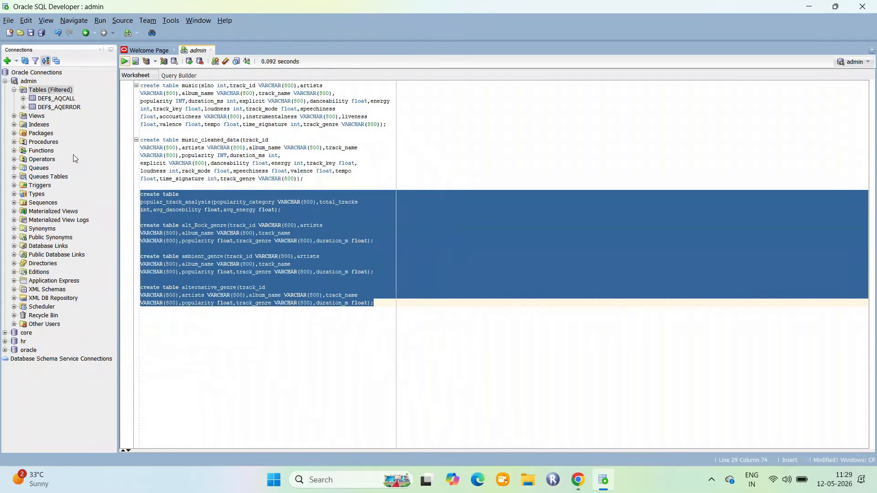
# Refresh the admin connection's filtered Tables list and open the MUSIC table
pyautogui.doubleClick(46, 91)
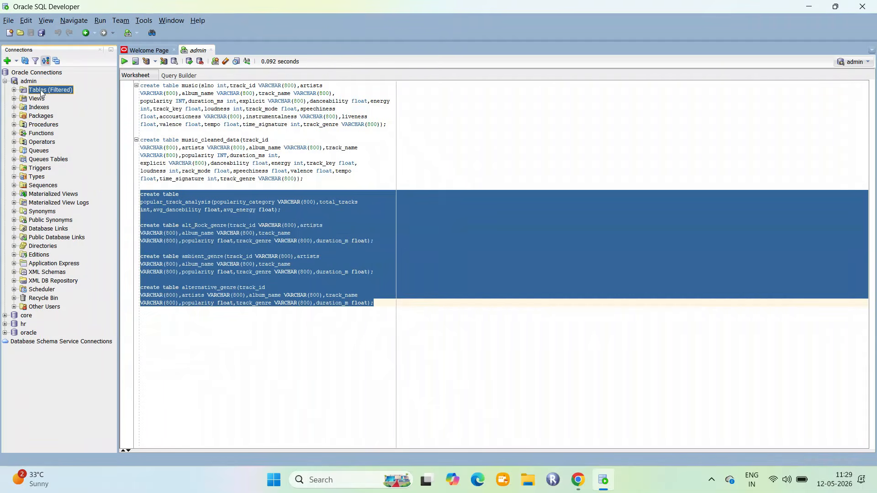
pyautogui.click(14, 91)
pyautogui.rightClick(39, 92)
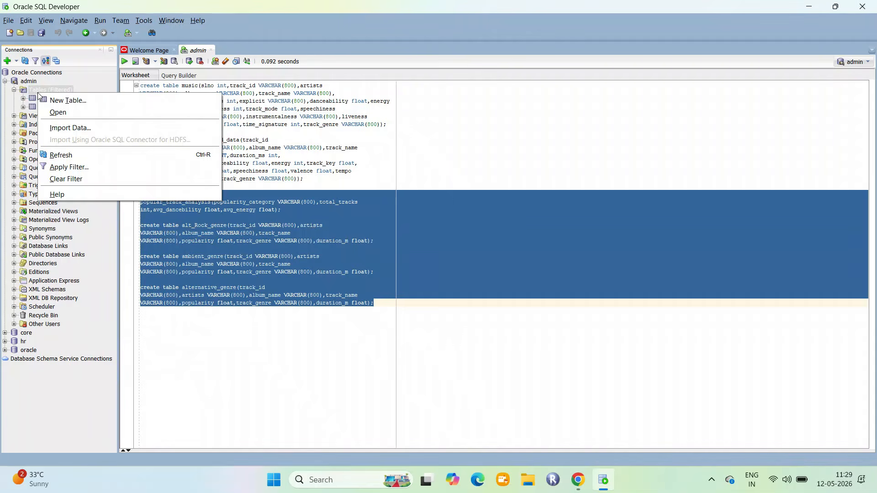
pyautogui.click(70, 161)
pyautogui.click(48, 141)
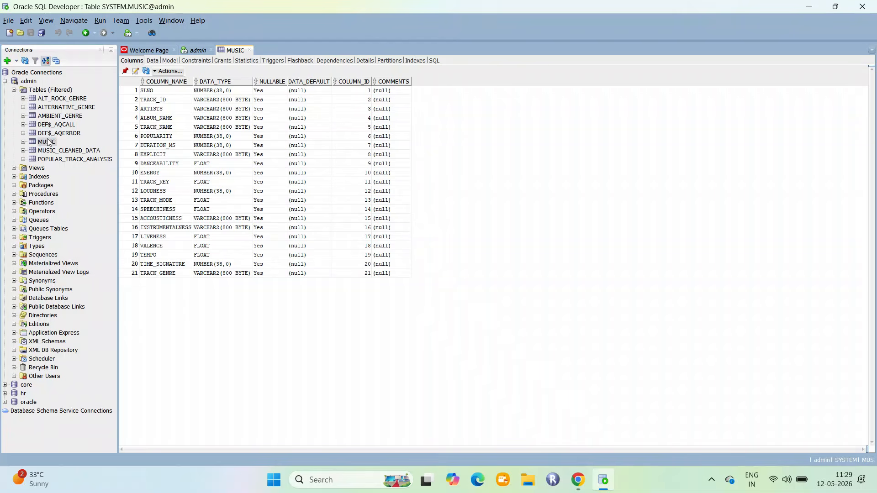
# Start a data import into the MUSIC table and load Music dataset.csv from the 2 music folder as the source file
pyautogui.rightClick(47, 142)
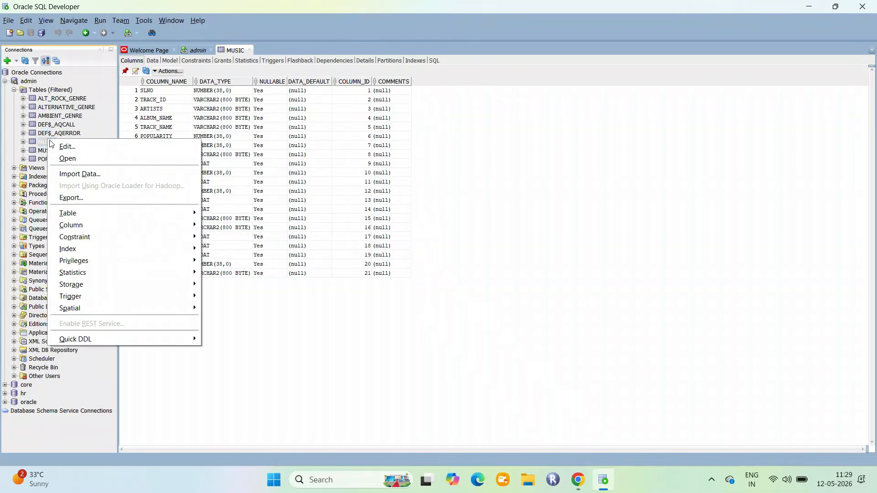
pyautogui.click(78, 172)
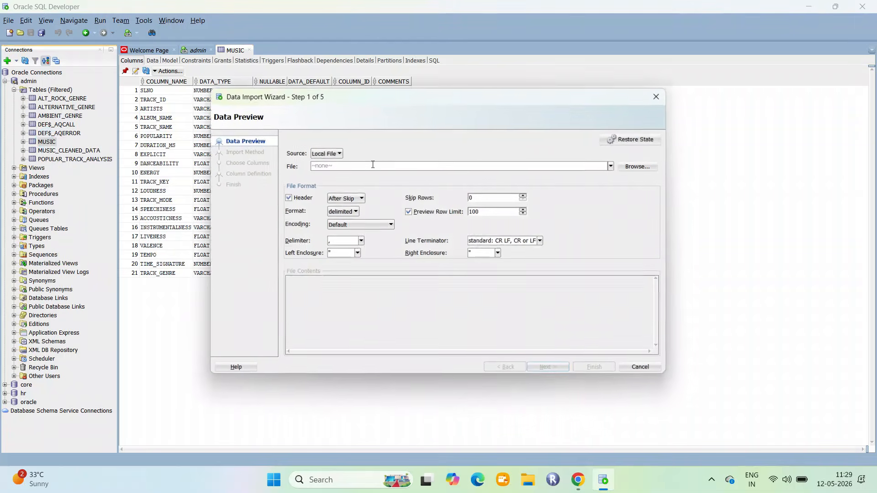
pyautogui.click(650, 165)
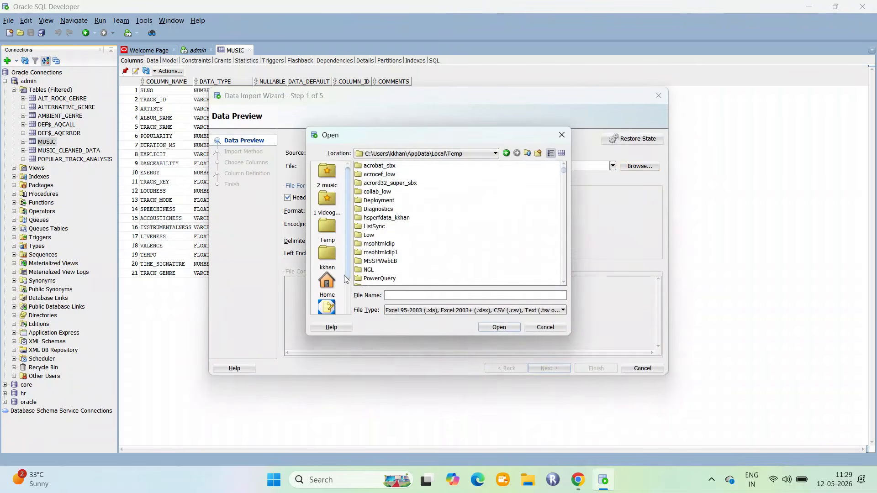
pyautogui.click(327, 173)
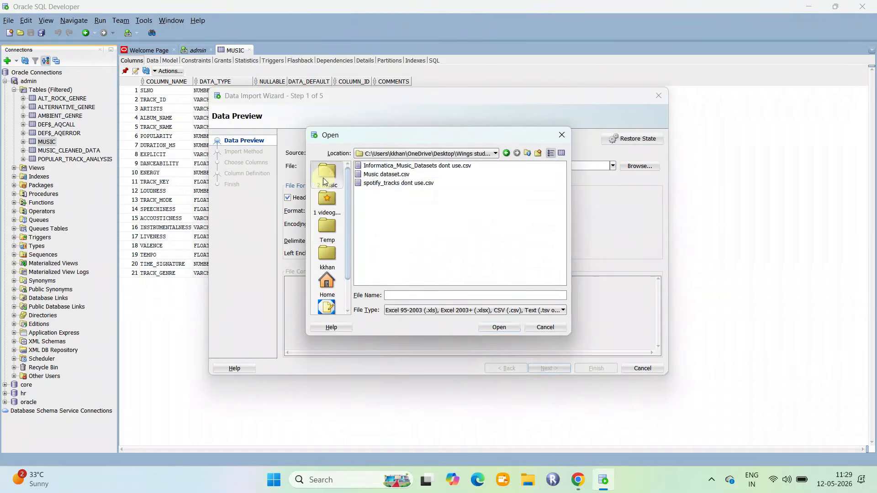
pyautogui.click(389, 179)
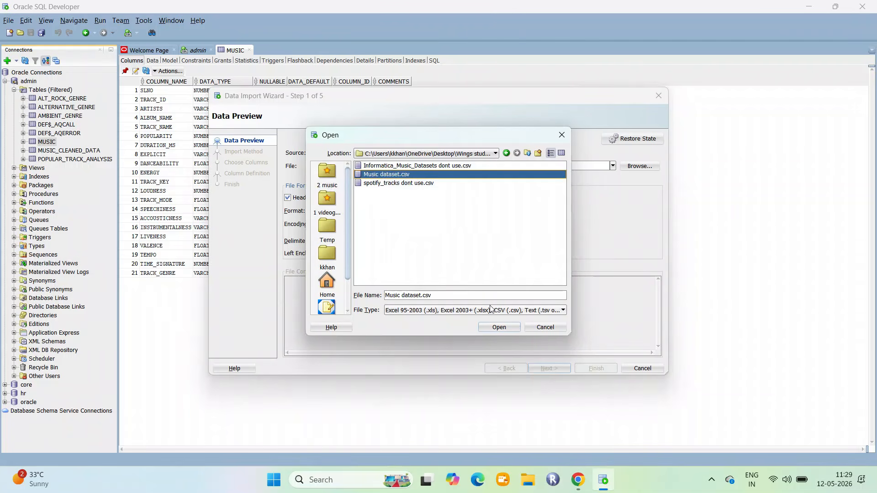
pyautogui.click(496, 327)
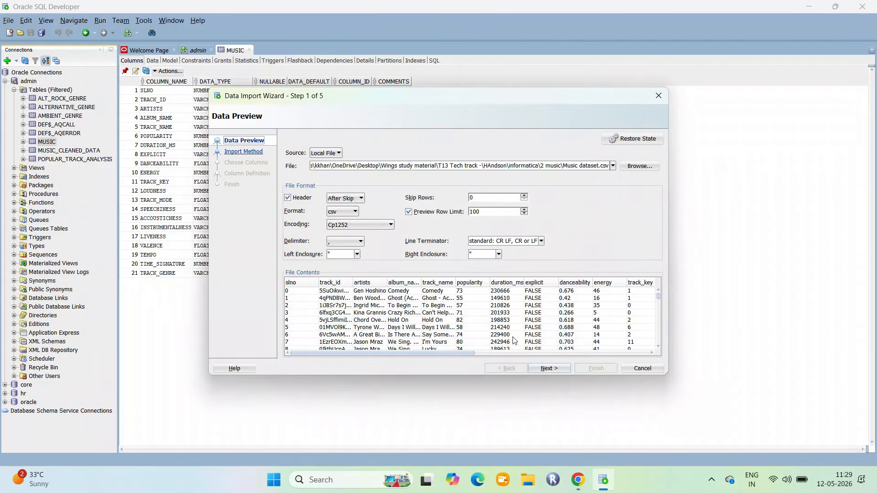
# Advance the import to Column Definition, check the acousticness column's mapping, and match source columns to target columns by Position
pyautogui.click(546, 368)
pyautogui.click(546, 368)
pyautogui.click(546, 368)
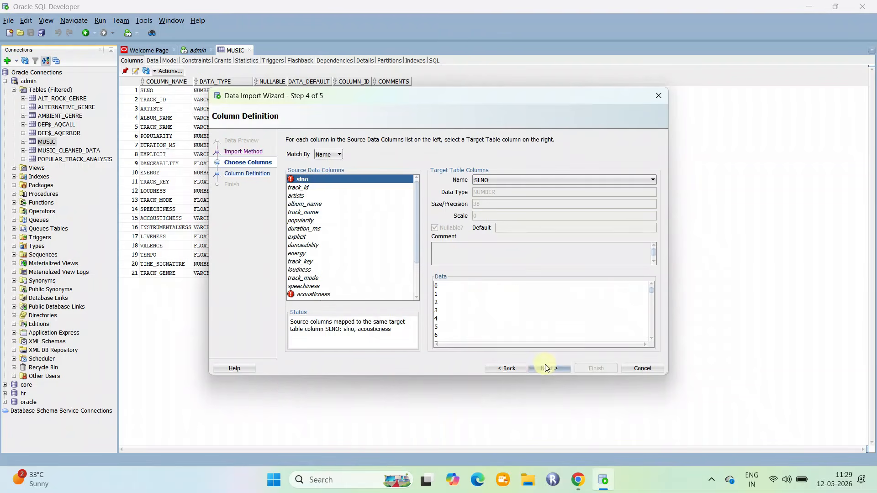
pyautogui.scroll(-2, 351, 209)
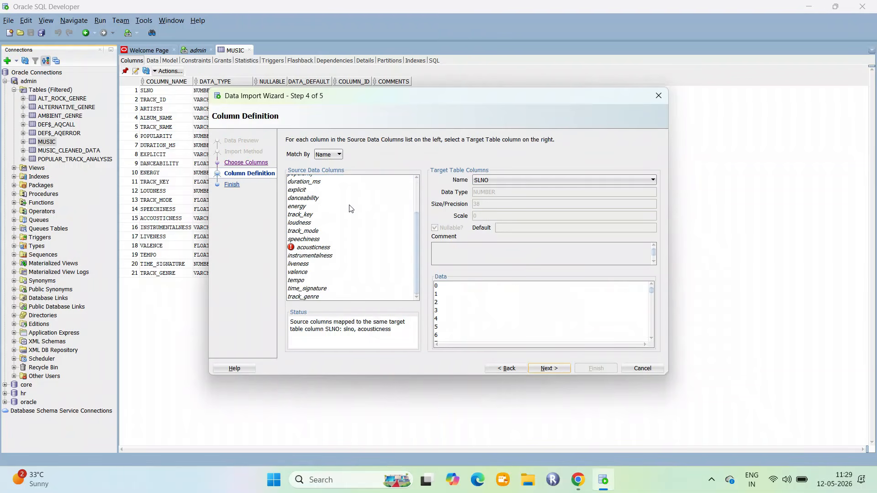
pyautogui.click(330, 248)
pyautogui.scroll(2, 330, 250)
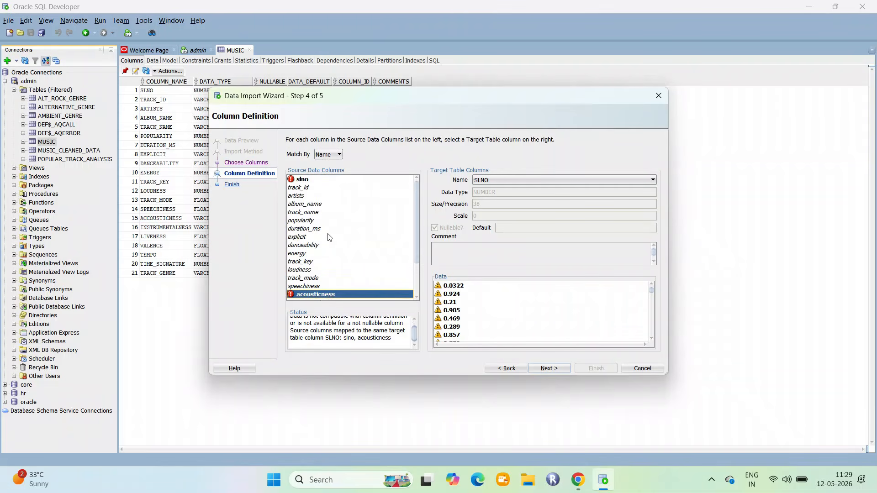
pyautogui.click(322, 155)
pyautogui.click(325, 172)
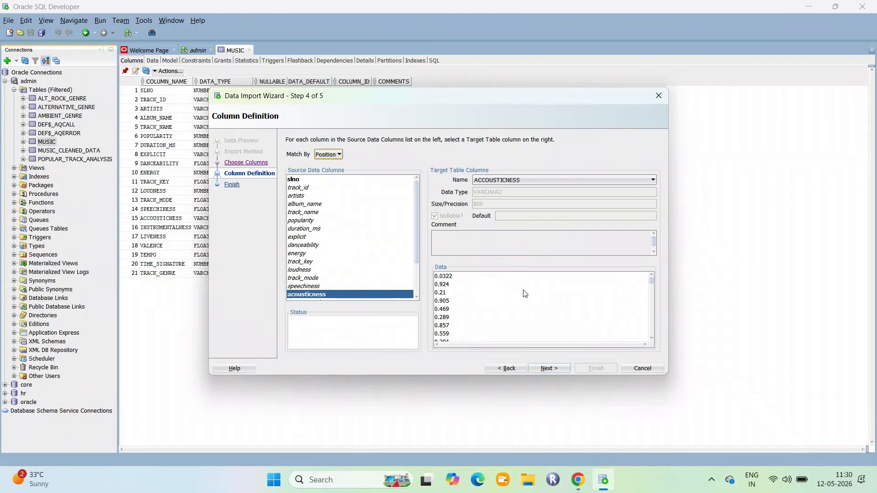
# Finish the MUSIC import as a background task and display the table's data
pyautogui.click(550, 368)
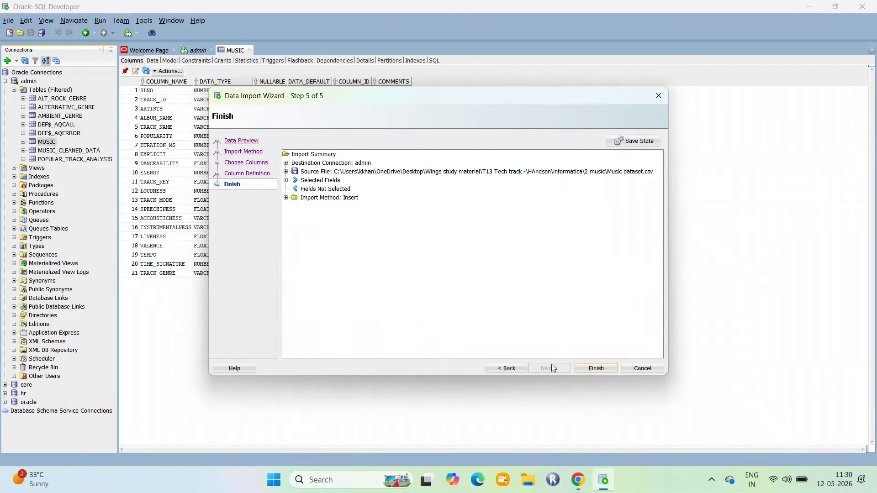
pyautogui.click(593, 368)
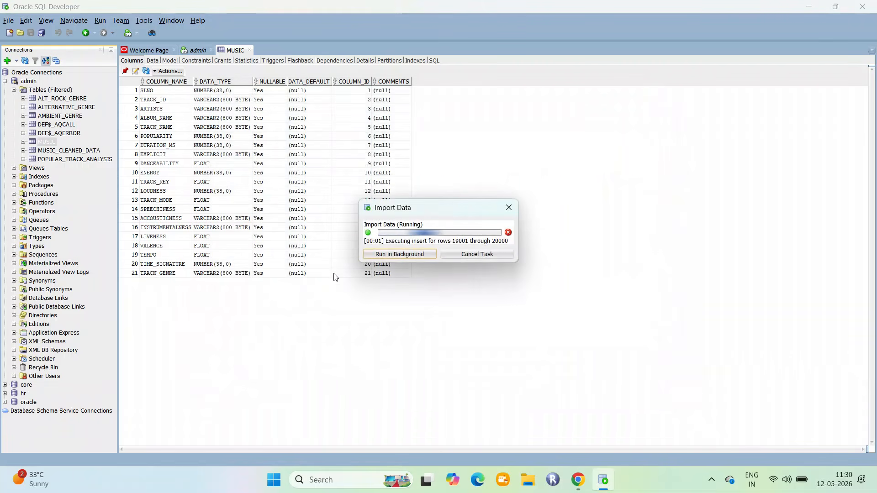
pyautogui.click(416, 254)
pyautogui.click(153, 61)
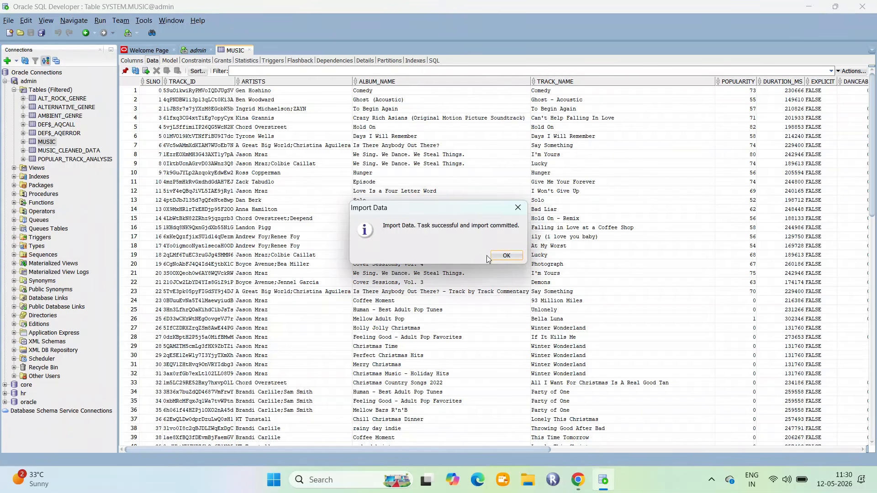
pyautogui.click(506, 255)
# Count the rows in the MUSIC table's data grid
pyautogui.click(323, 193)
pyautogui.rightClick(323, 192)
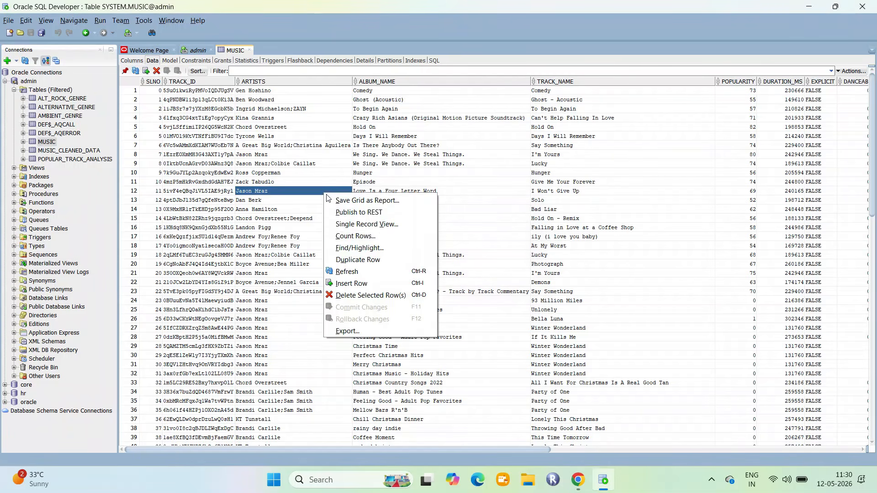
pyautogui.click(356, 235)
pyautogui.click(459, 254)
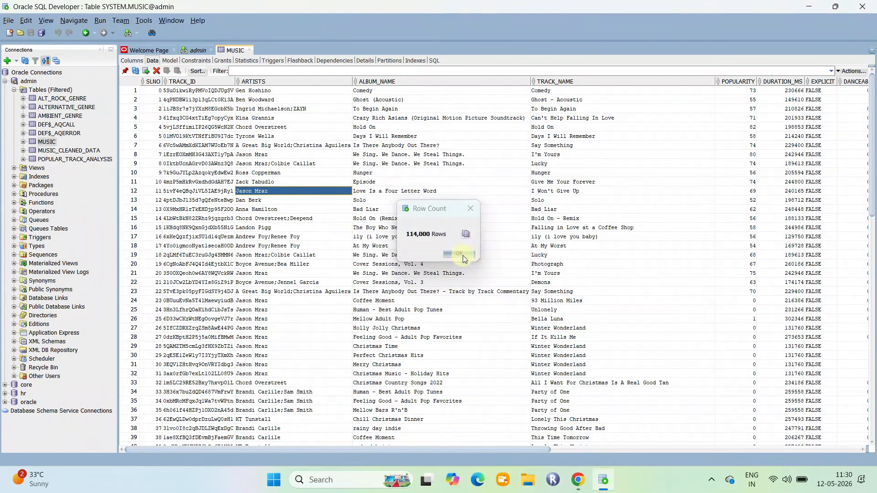
# Add the query "select count(*) from music;" below the create table statements in the admin worksheet
pyautogui.click(197, 50)
pyautogui.click(326, 379)
pyautogui.press('Return')
pyautogui.press('Return')
pyautogui.press('Return')
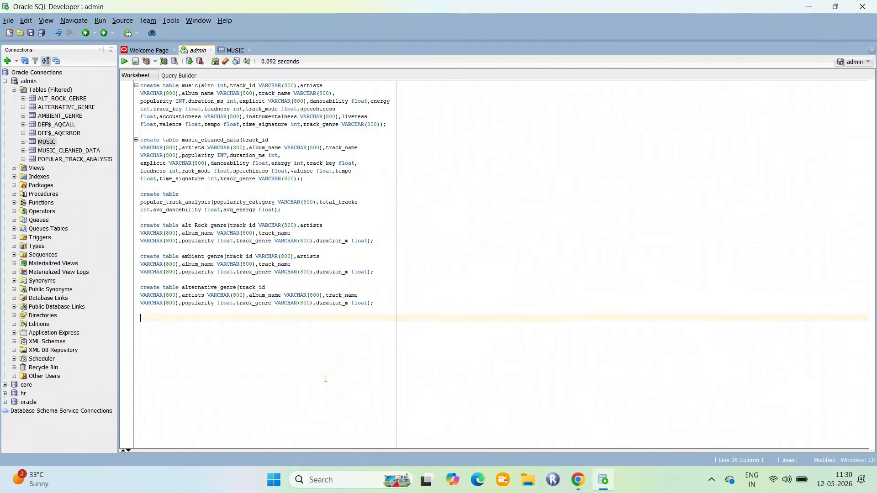
pyautogui.write('select * from music')
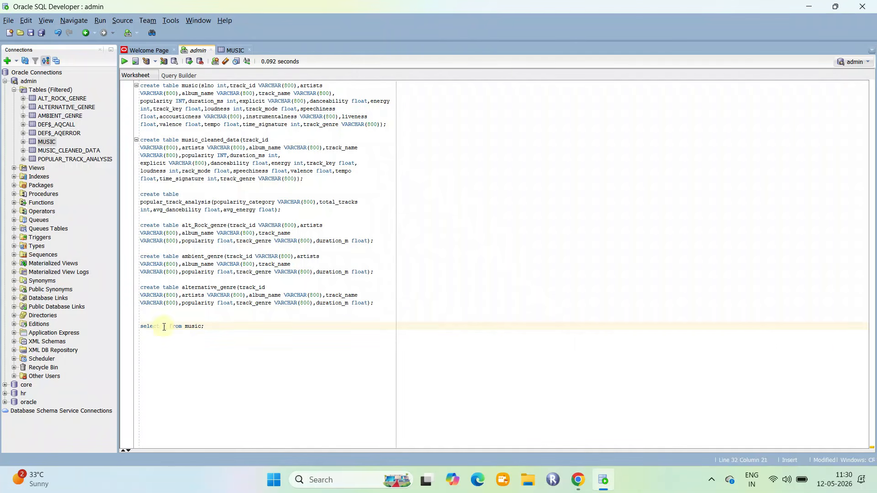
pyautogui.write('count(*)')
# Run only the music count query, check its result, and close the query result
pyautogui.moveTo(227, 326); pyautogui.dragTo(137, 325)
pyautogui.hotkey('ctrl', 'Return')
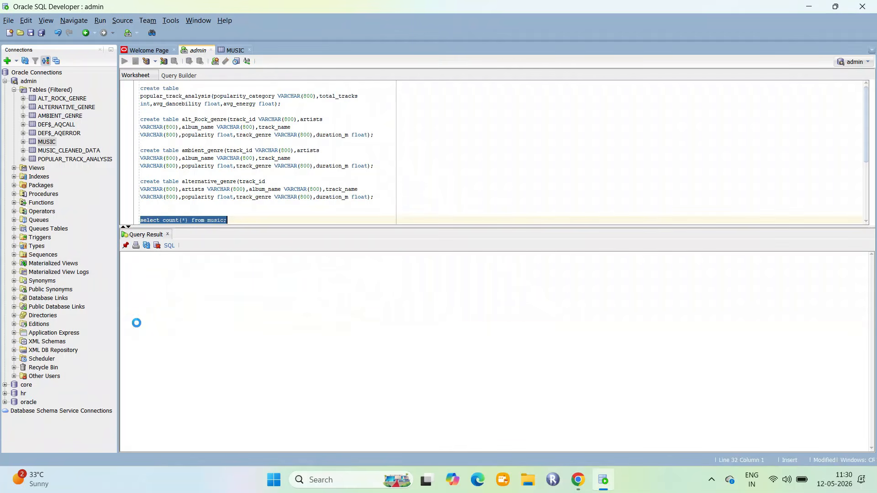
pyautogui.click(162, 265)
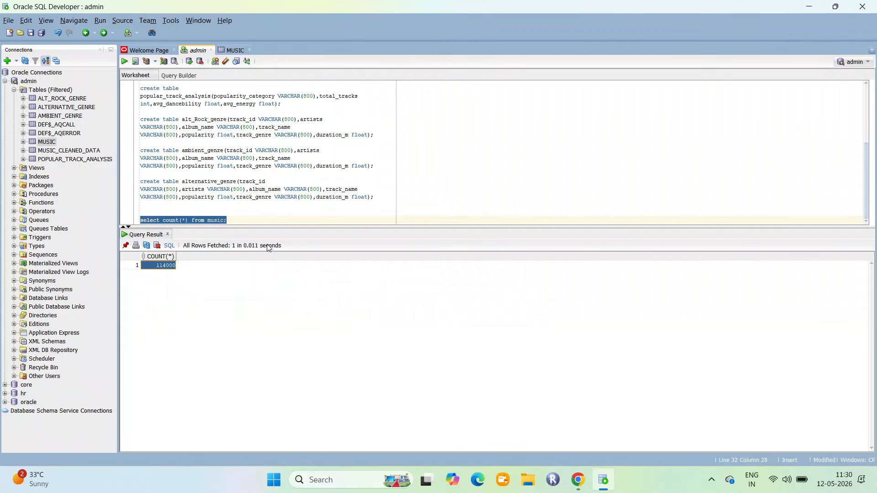
pyautogui.click(251, 204)
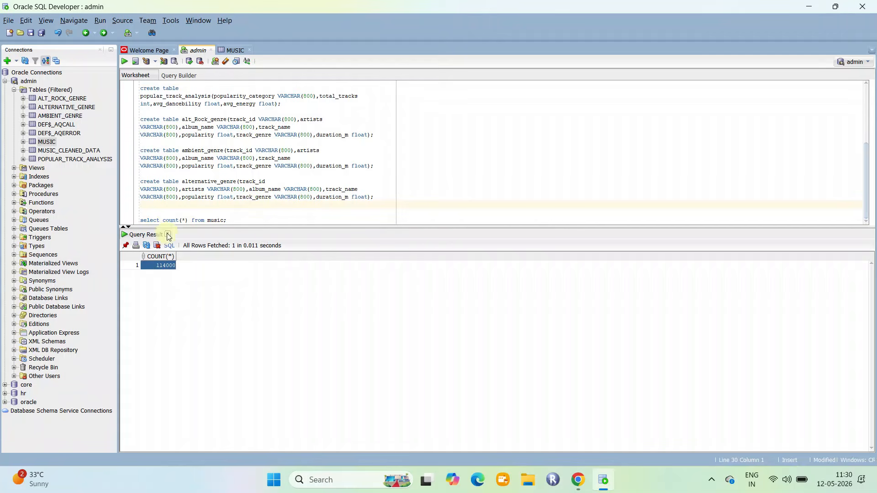
pyautogui.click(168, 234)
pyautogui.click(259, 225)
# Switch to the kickoff PDF in Chrome and review the Data Cleaning section's object names and operations
pyautogui.click(577, 481)
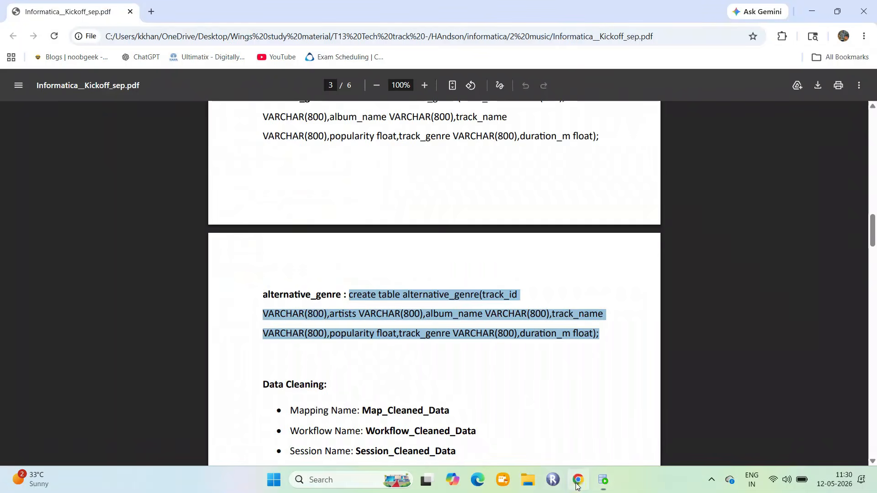
pyautogui.scroll(-3, 454, 337)
pyautogui.click(452, 338)
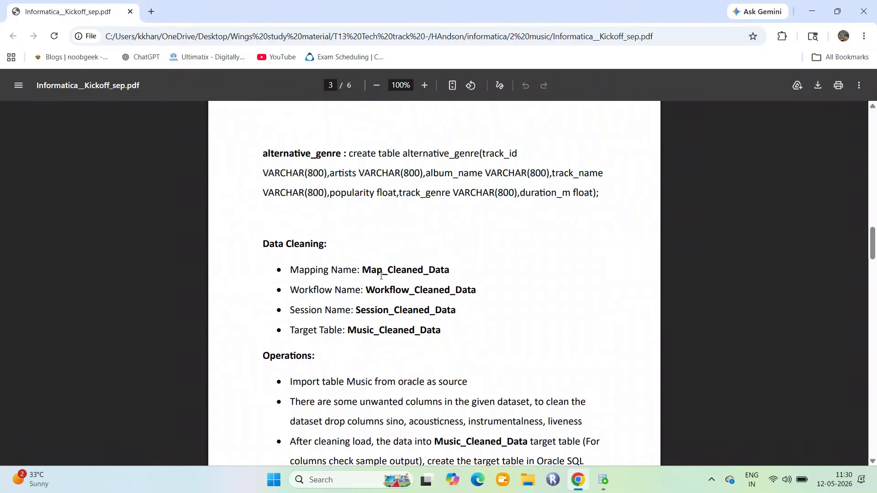
# Switch to Informatica PowerCenter Repository Manager, maximize it, and connect to the REP repository by entering the account password
pyautogui.click(552, 480)
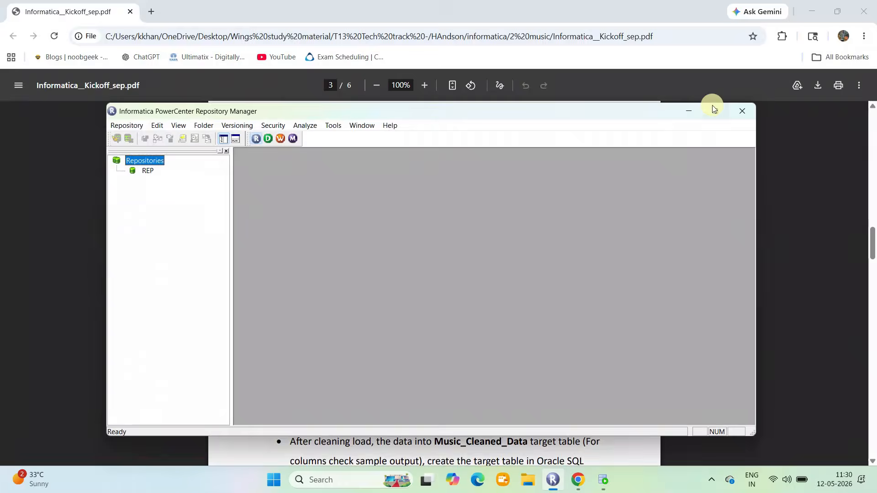
pyautogui.click(716, 111)
pyautogui.doubleClick(41, 65)
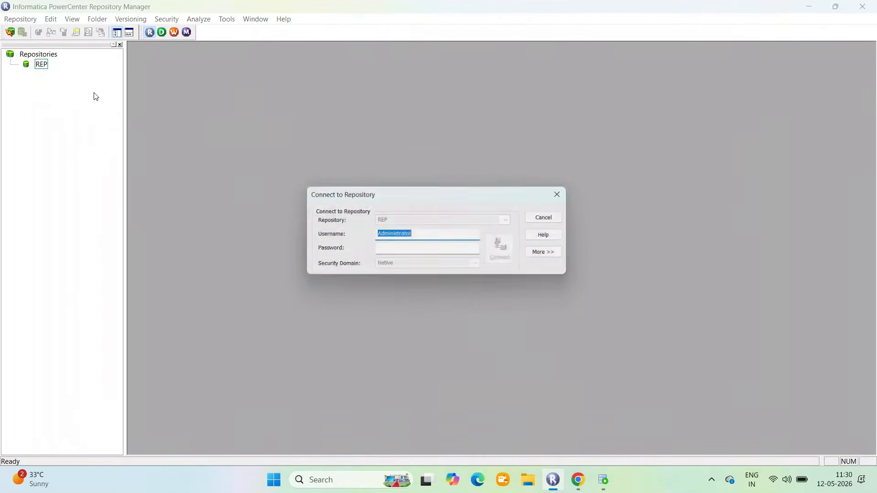
pyautogui.press('Tab')
pyautogui.hotkey('ctrl', 'v')
pyautogui.press('Return')
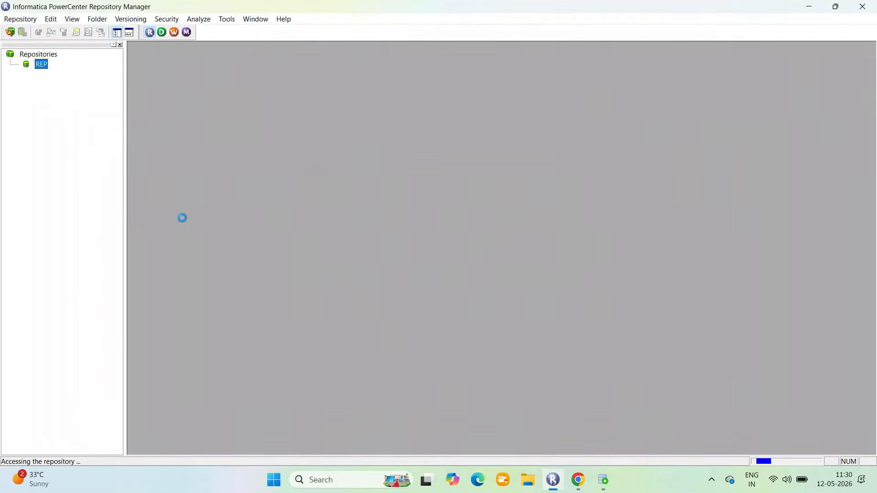
# Create a new folder named Music in the REP repository
pyautogui.click(77, 77)
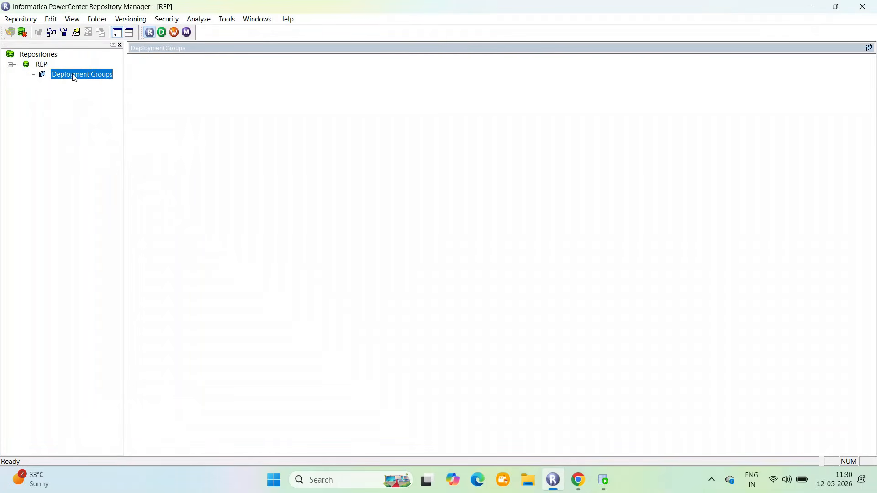
pyautogui.click(97, 21)
pyautogui.click(102, 32)
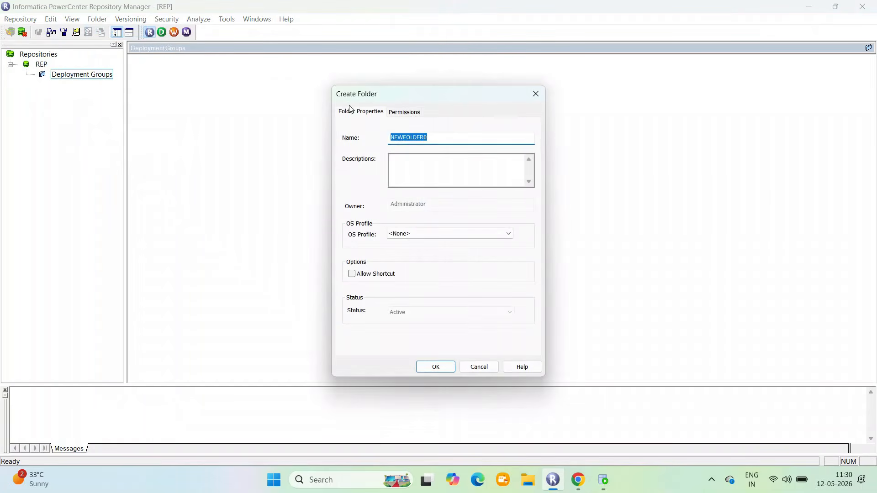
pyautogui.write('Music')
pyautogui.press('Return')
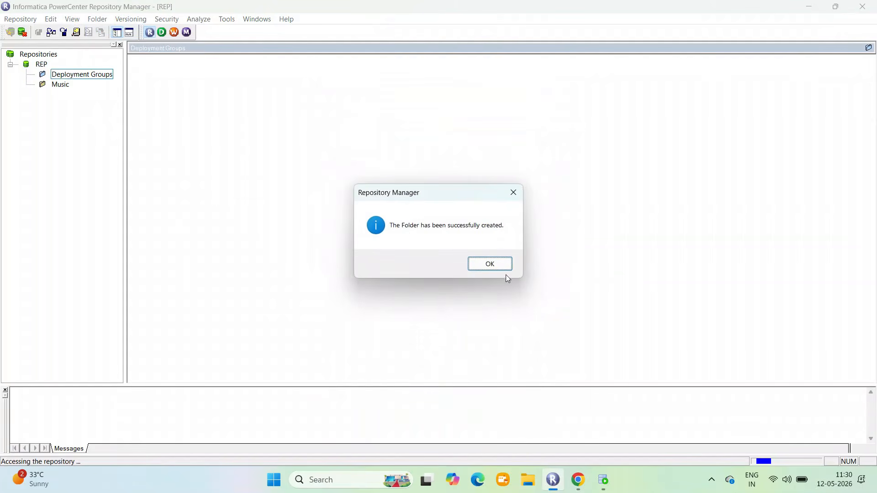
pyautogui.click(493, 265)
# Launch PowerCenter Designer for the Music folder, maximize it, and open the Source Analyzer
pyautogui.click(60, 85)
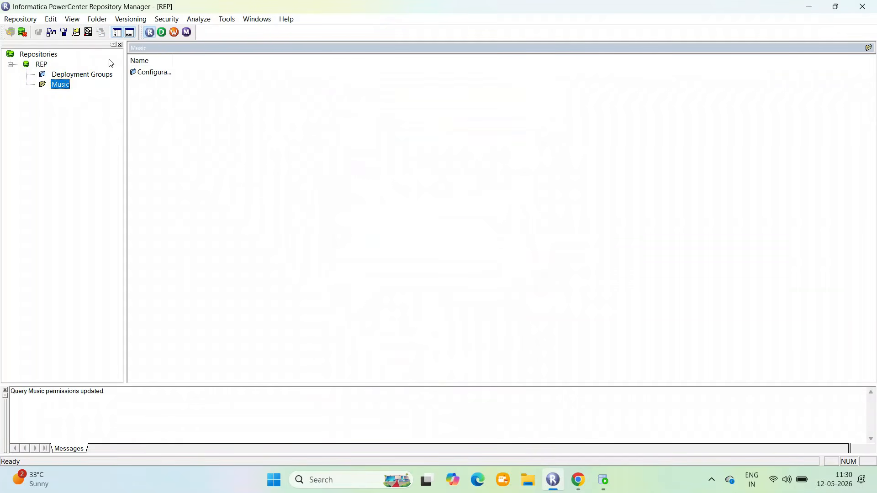
pyautogui.click(161, 34)
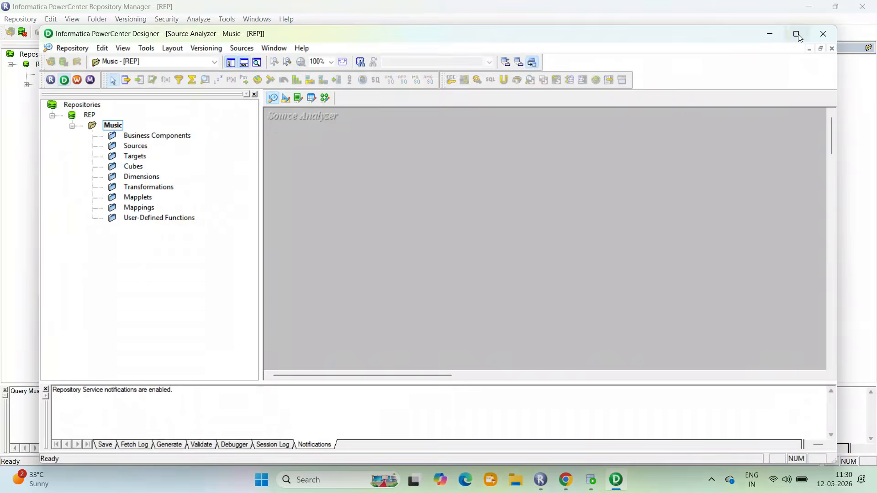
pyautogui.click(796, 33)
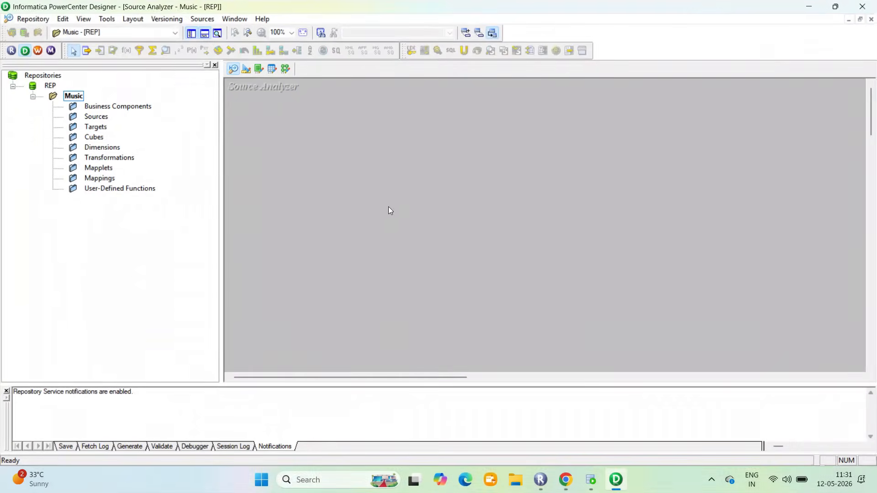
pyautogui.click(234, 68)
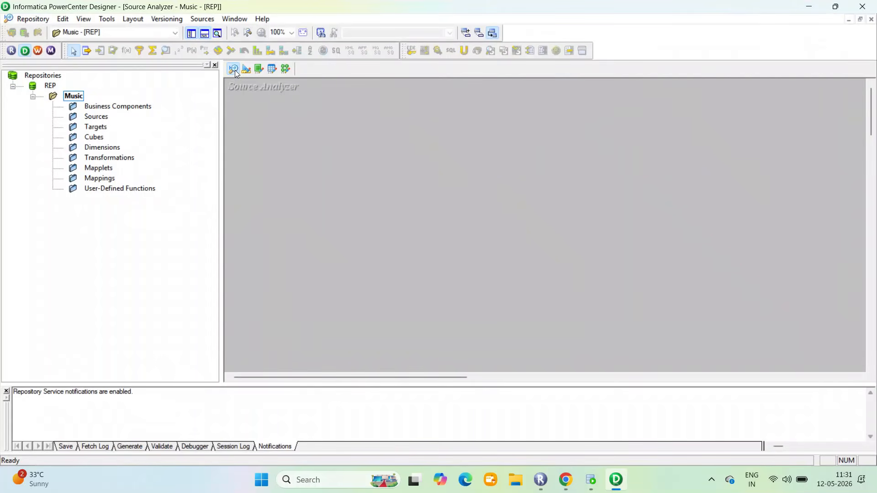
# Start importing source tables from a database and add a user ODBC data source with the DataDirect 8.0 Oracle Wire Protocol driver
pyautogui.click(203, 30)
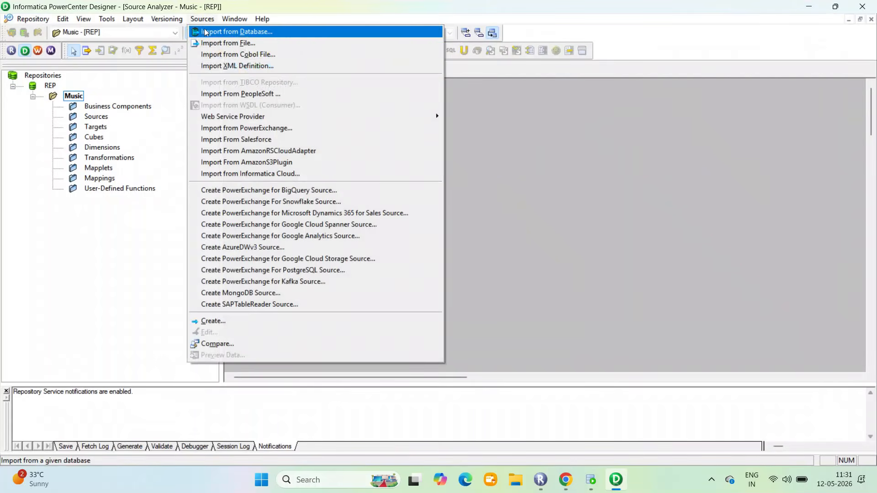
pyautogui.click(205, 32)
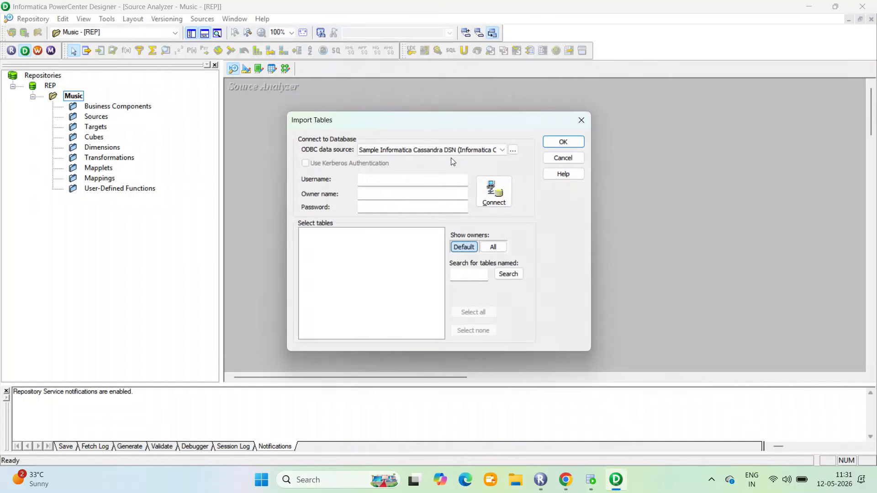
pyautogui.click(515, 150)
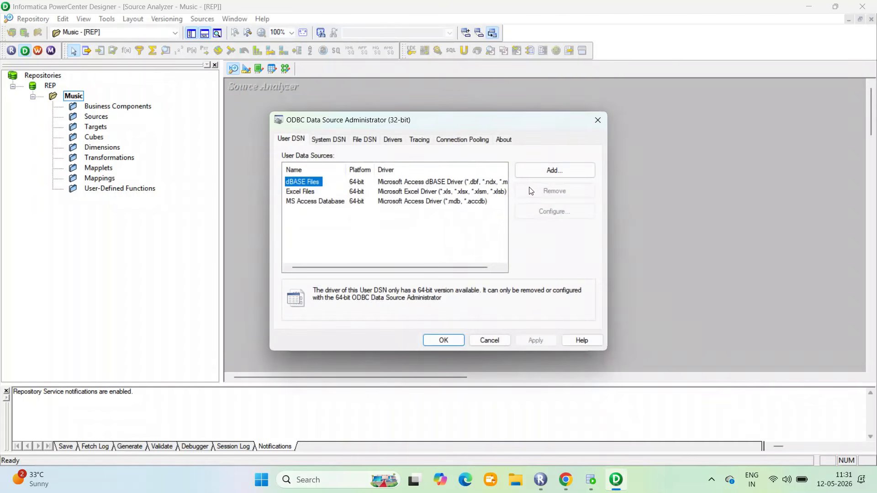
pyautogui.click(532, 173)
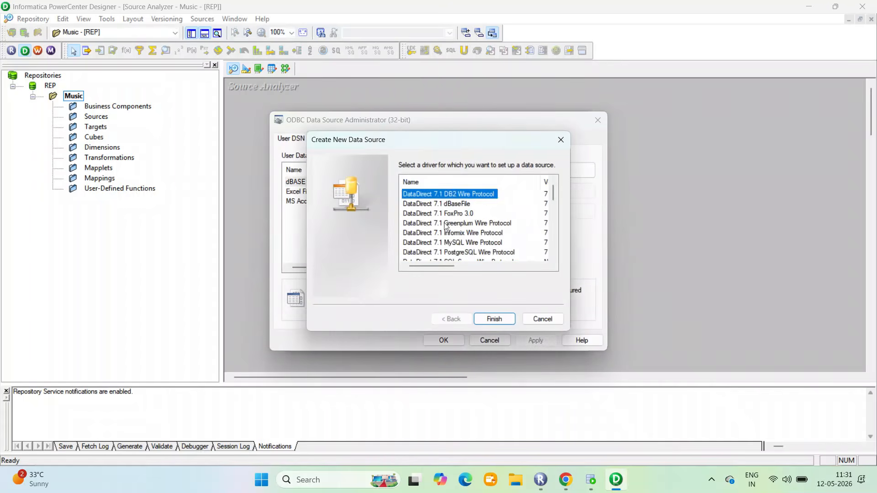
pyautogui.click(449, 252)
pyautogui.press('Down')
pyautogui.press('Down')
pyautogui.press('Down')
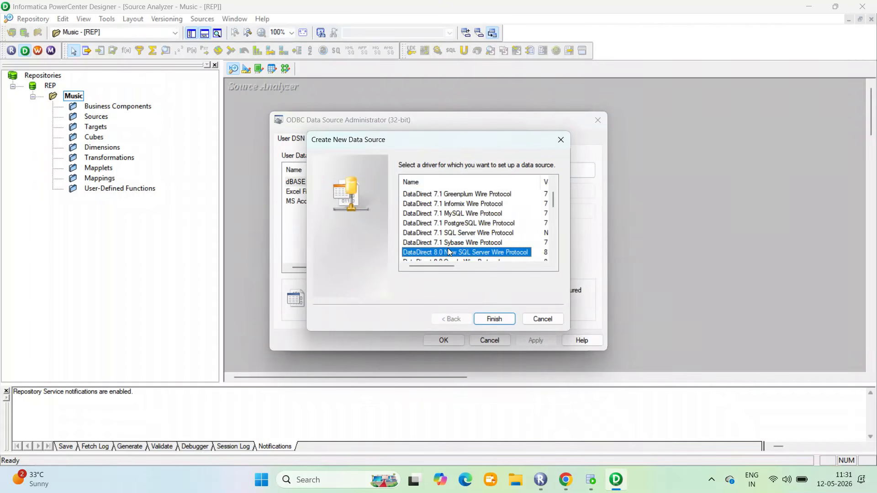
pyautogui.press('Down')
pyautogui.press('Down')
pyautogui.press('Up')
pyautogui.press('Return')
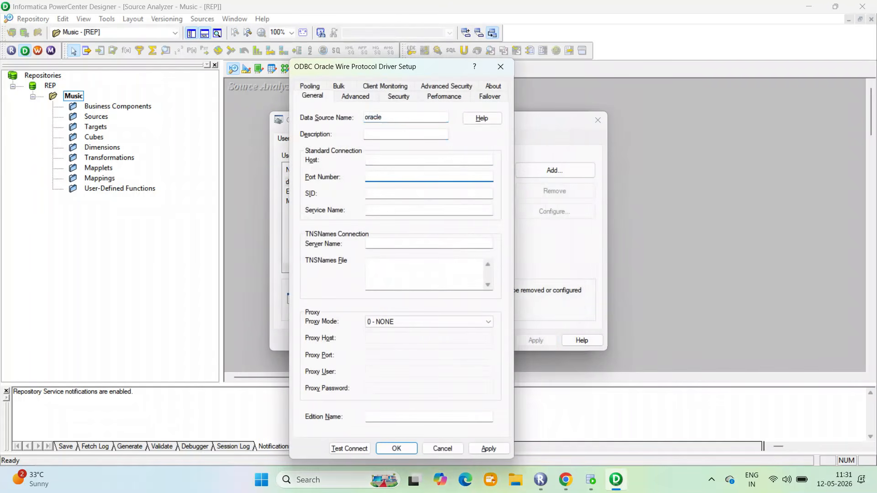
# Configure the ODBC data source with name oracle, host localhost, port 1521 and SID xe, and save it
pyautogui.hotkey('shift', 'Tab')
pyautogui.write('local')
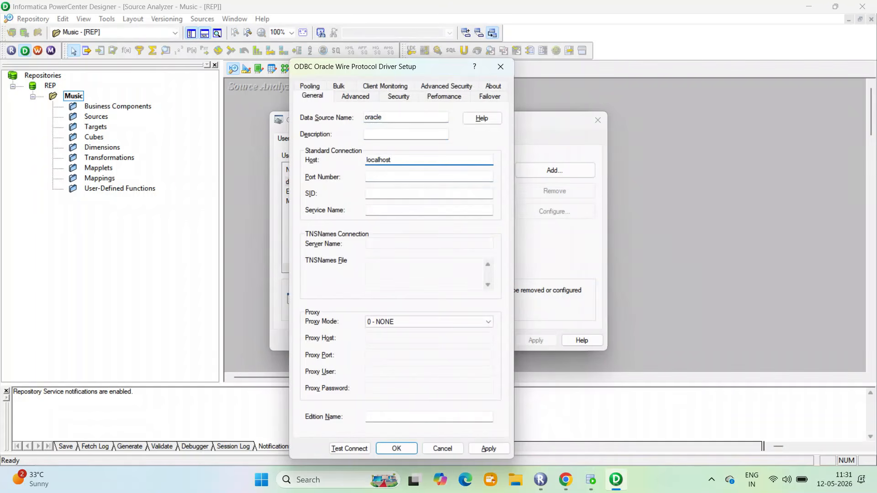
pyautogui.press('Tab')
pyautogui.press('Tab')
pyautogui.write('xe')
pyautogui.press('Return')
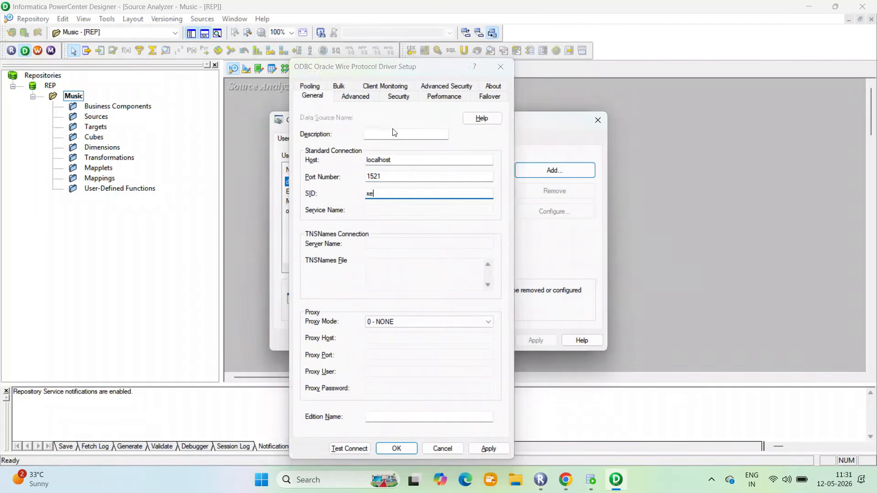
pyautogui.click(457, 341)
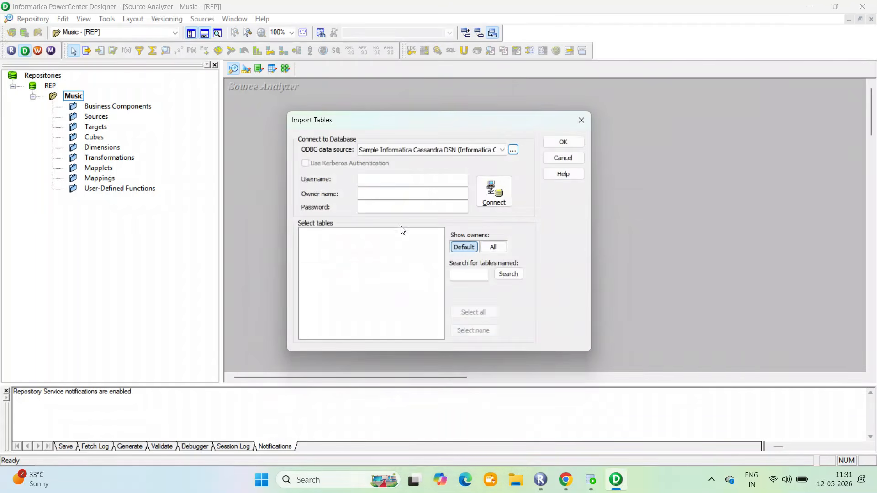
# Connect the source import to the oracle data source as system, entering the database password
pyautogui.click(415, 150)
pyautogui.click(400, 166)
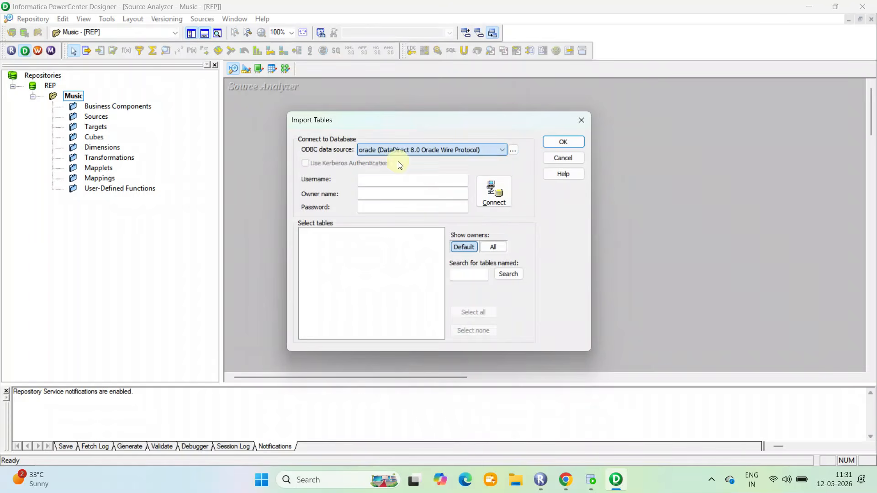
pyautogui.click(387, 181)
pyautogui.write('sys')
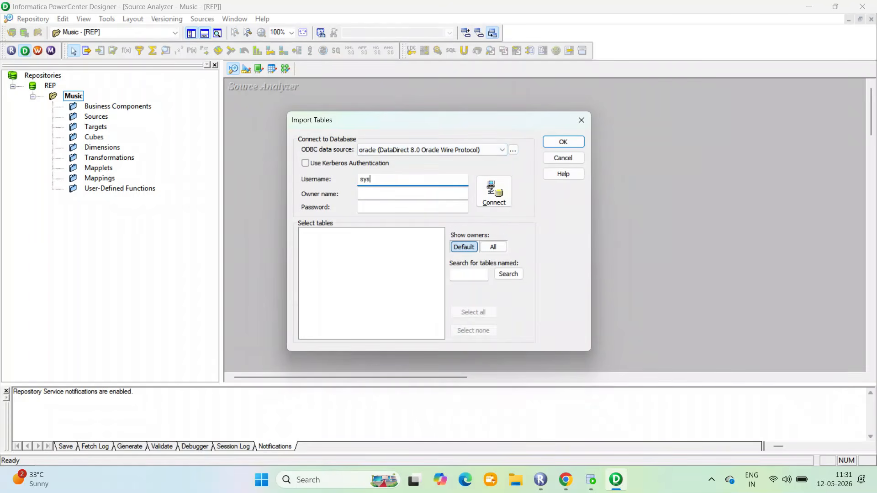
pyautogui.write('tem')
pyautogui.press('Tab')
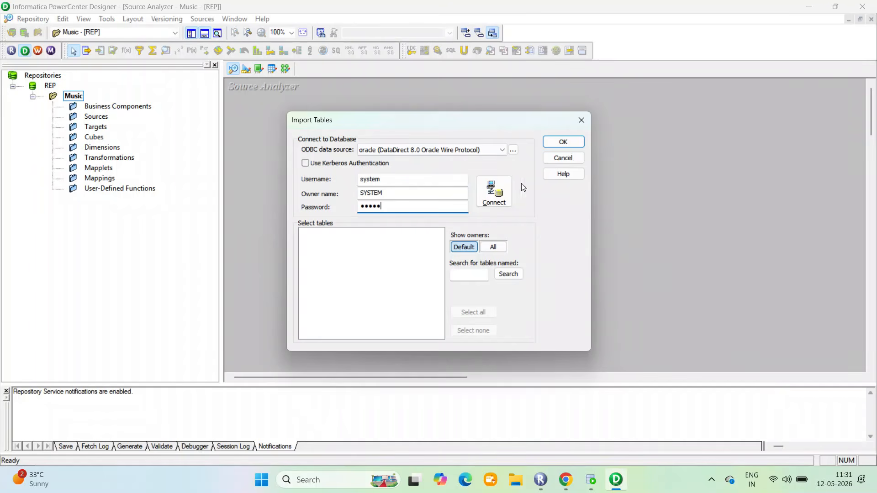
pyautogui.click(494, 190)
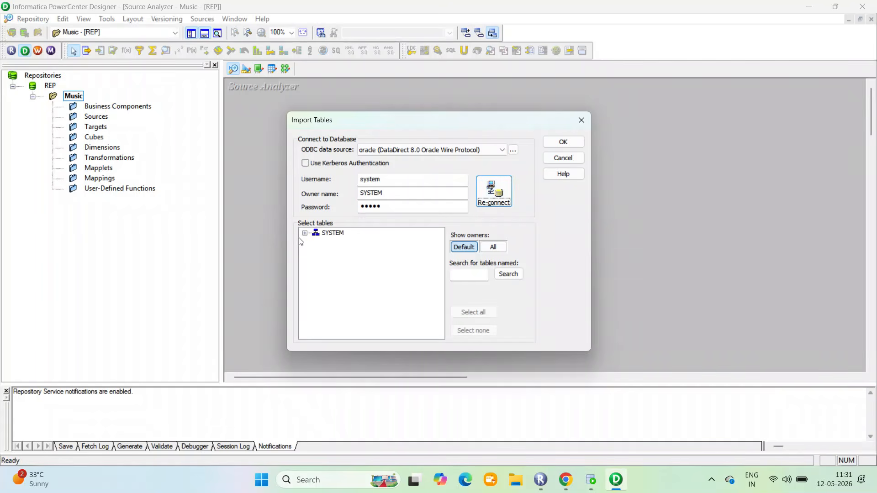
# Import the MUSIC and MUSIC_CLEANED_DATA tables from the SYSTEM schema as sources
pyautogui.click(305, 233)
pyautogui.click(316, 252)
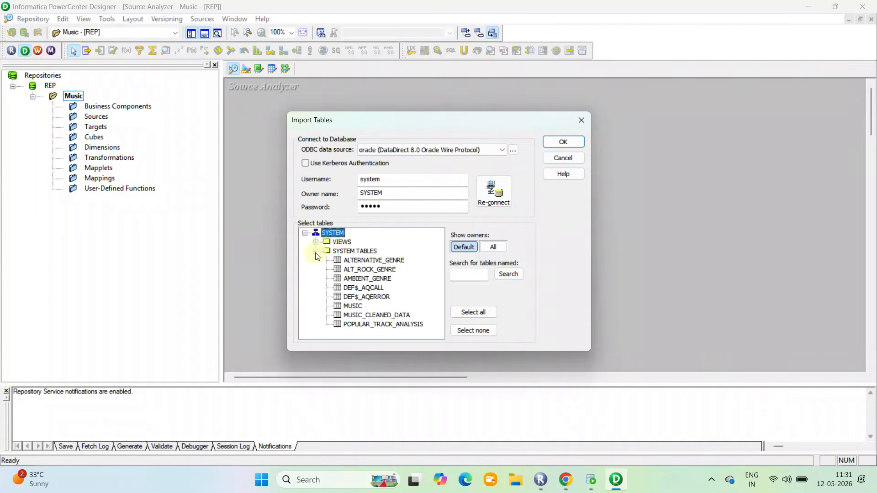
pyautogui.click(365, 305)
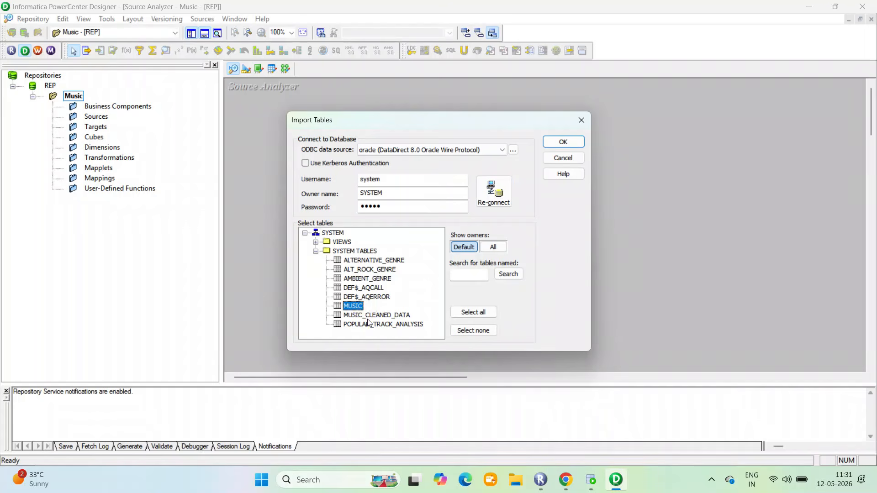
pyautogui.keyDown('ctrl'); pyautogui.click(367, 315); pyautogui.keyUp('ctrl')
pyautogui.click(563, 142)
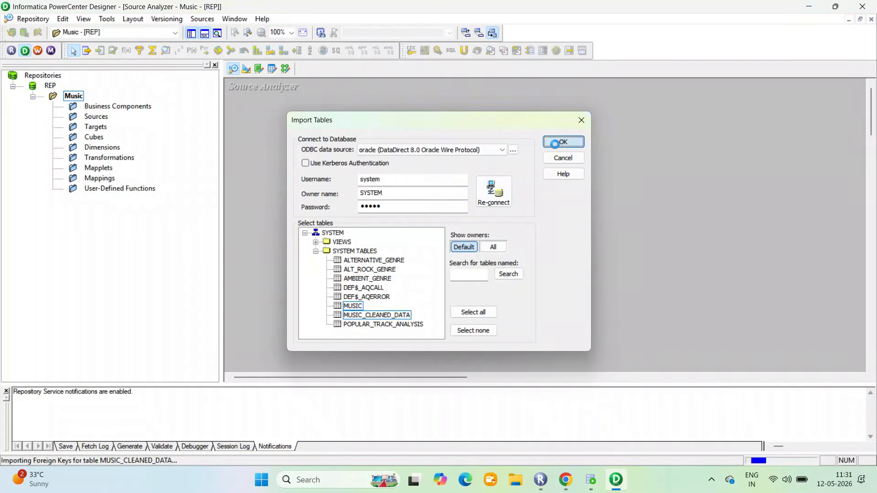
# In the Target Designer, start a database import and connect to the oracle data source as system with the database password
pyautogui.click(246, 68)
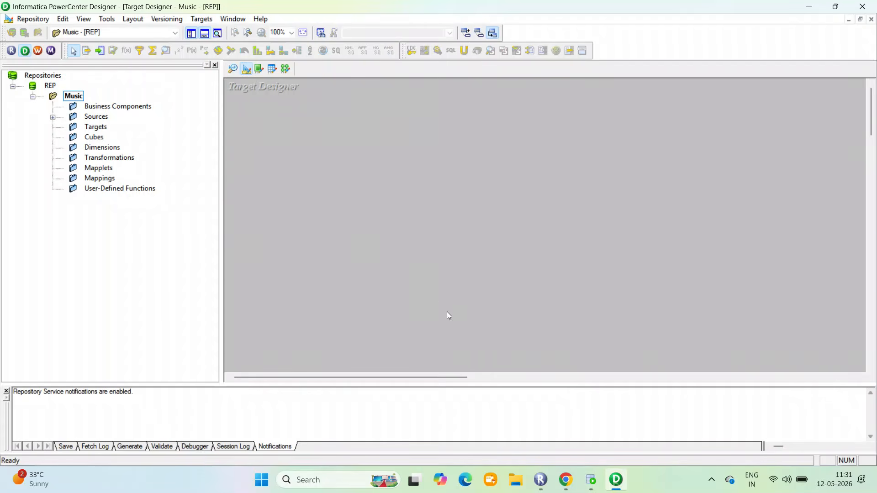
pyautogui.click(201, 19)
pyautogui.click(233, 31)
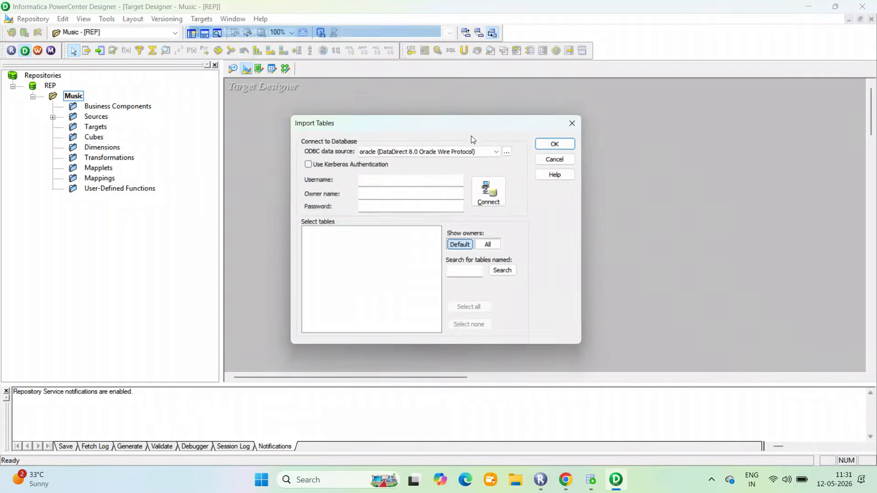
pyautogui.click(493, 150)
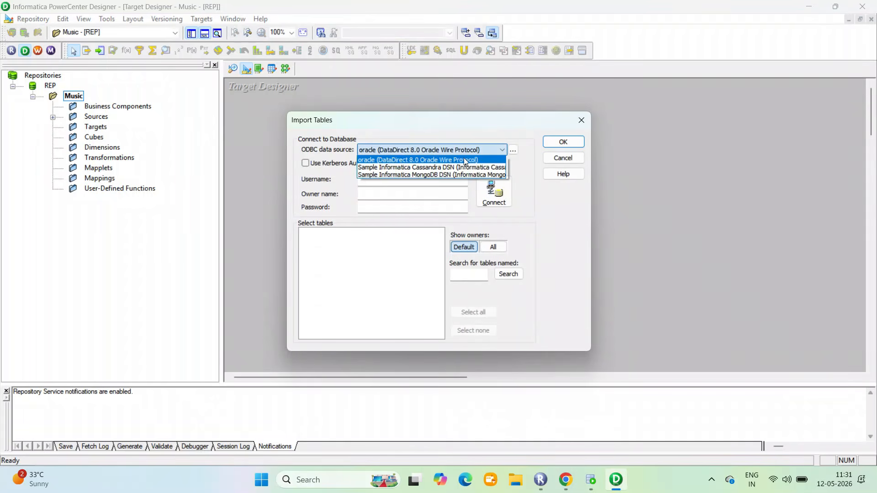
pyautogui.click(464, 158)
pyautogui.click(415, 180)
pyautogui.write('system')
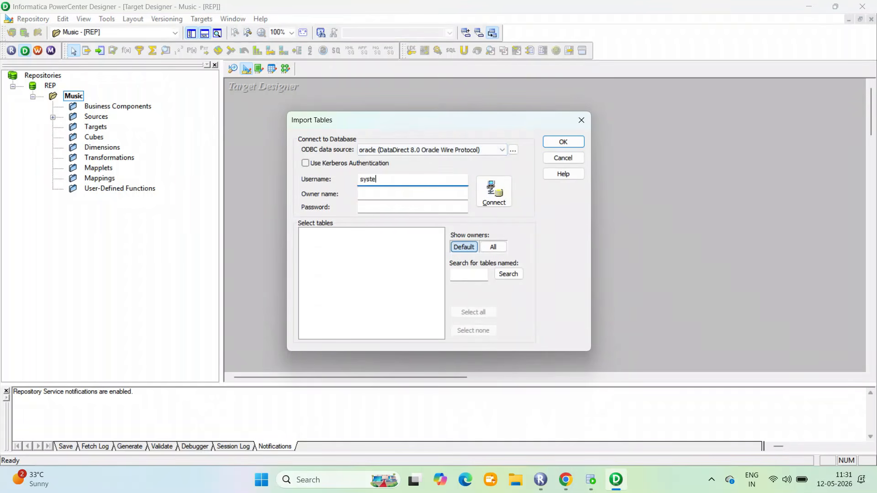
pyautogui.press('Tab')
pyautogui.press('Tab')
pyautogui.press('Tab')
pyautogui.hotkey('shift', 'Tab')
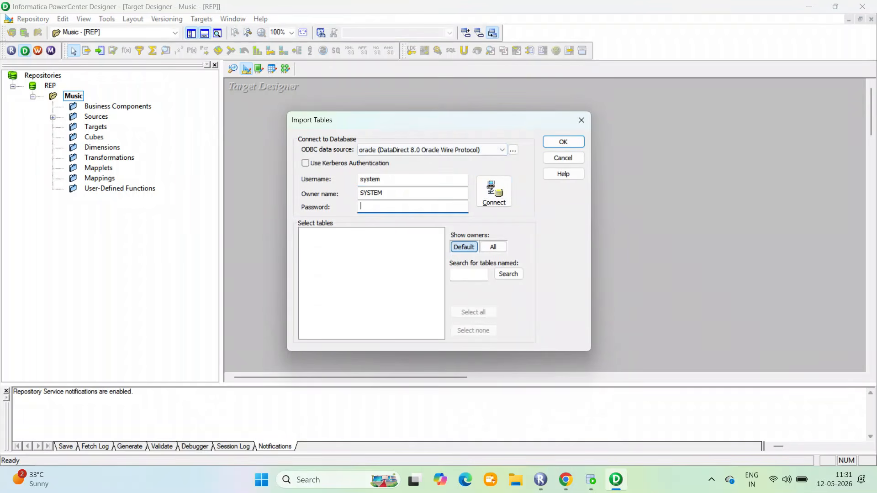
pyautogui.click(493, 191)
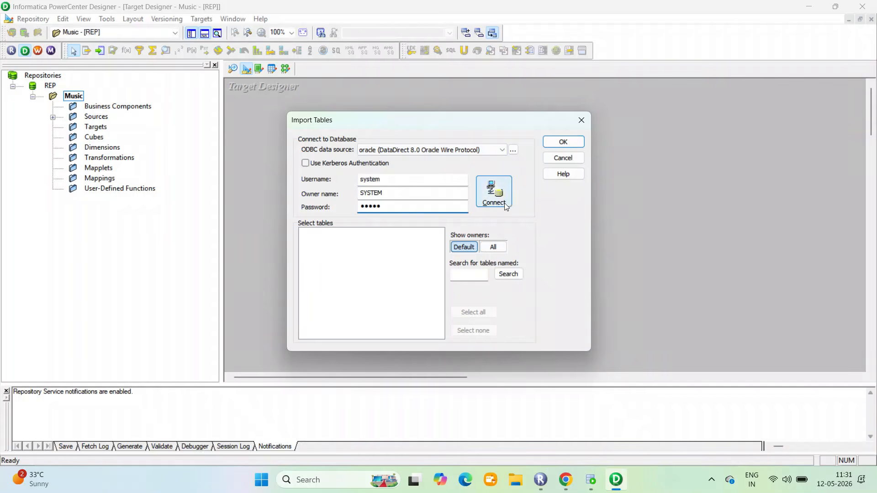
# Import ALTERNATIVE_GENRE, ALT_ROCK_GENRE, AMBIENT_GENRE, MUSIC_CLEANED_DATA and POPULAR_TRACK_ANALYSIS from the SYSTEM schema as targets
pyautogui.click(306, 235)
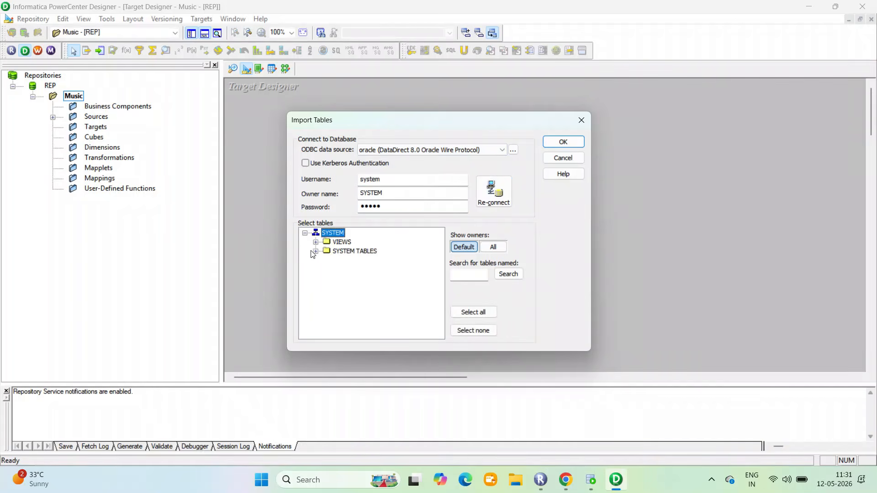
pyautogui.click(318, 251)
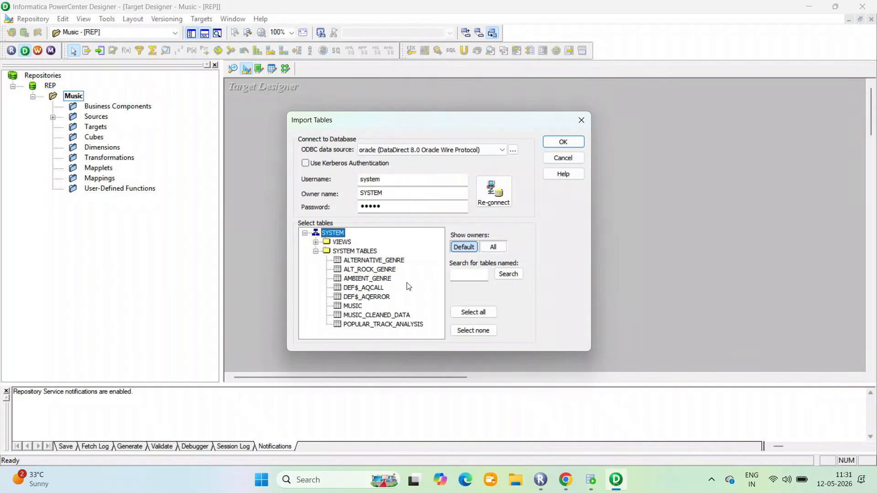
pyautogui.click(378, 260)
pyautogui.hotkey('shift', 'Down')
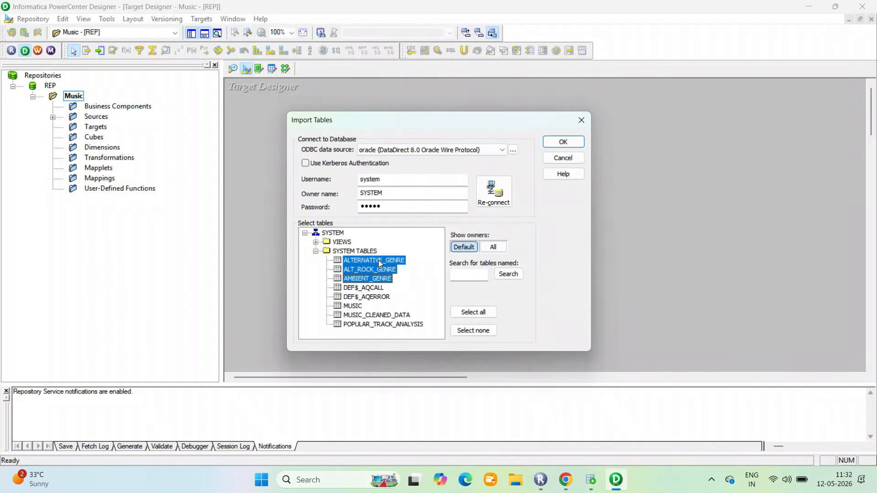
pyautogui.keyDown('ctrl'); pyautogui.click(356, 315); pyautogui.keyUp('ctrl')
pyautogui.keyDown('ctrl'); pyautogui.click(365, 324); pyautogui.keyUp('ctrl')
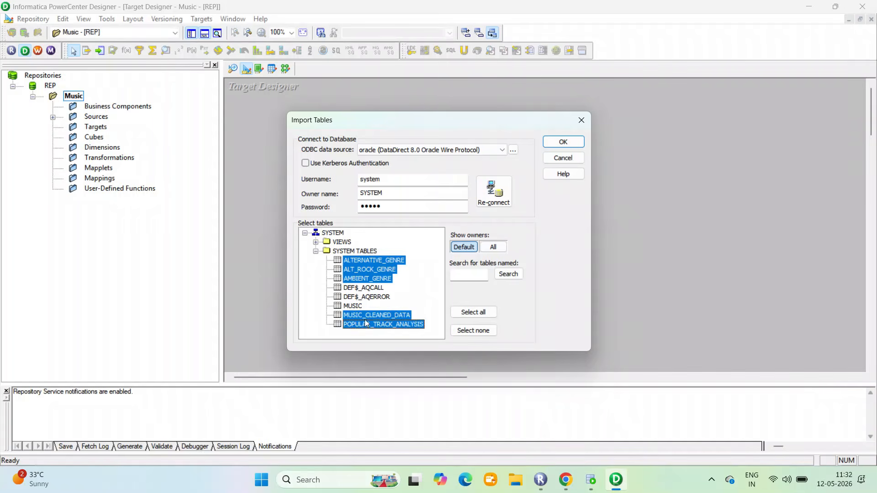
pyautogui.click(562, 142)
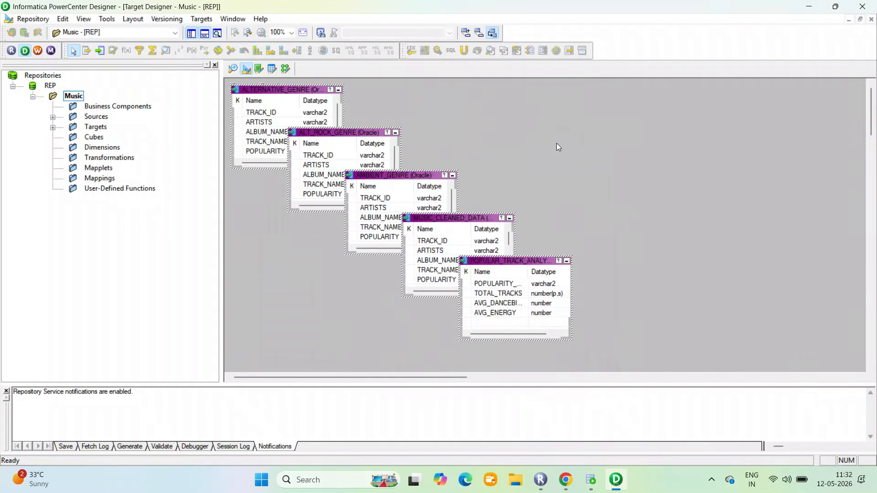
# Expand the Music folder's oracle sources and targets in a slightly narrower navigator, and open the Mapping Designer
pyautogui.doubleClick(70, 117)
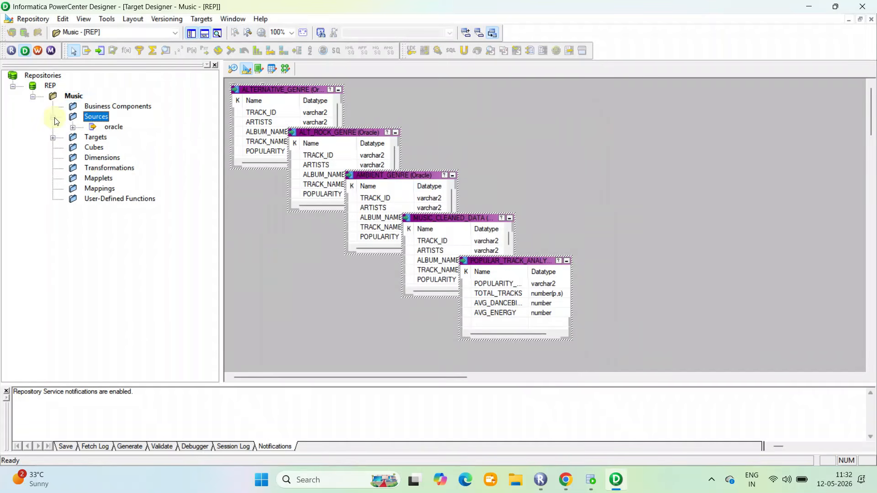
pyautogui.doubleClick(70, 136)
pyautogui.doubleClick(113, 126)
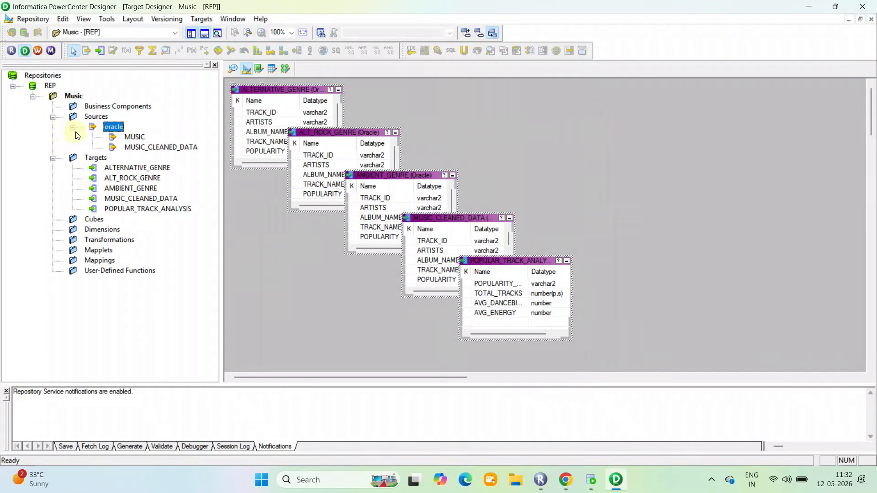
pyautogui.click(226, 198)
pyautogui.click(220, 197)
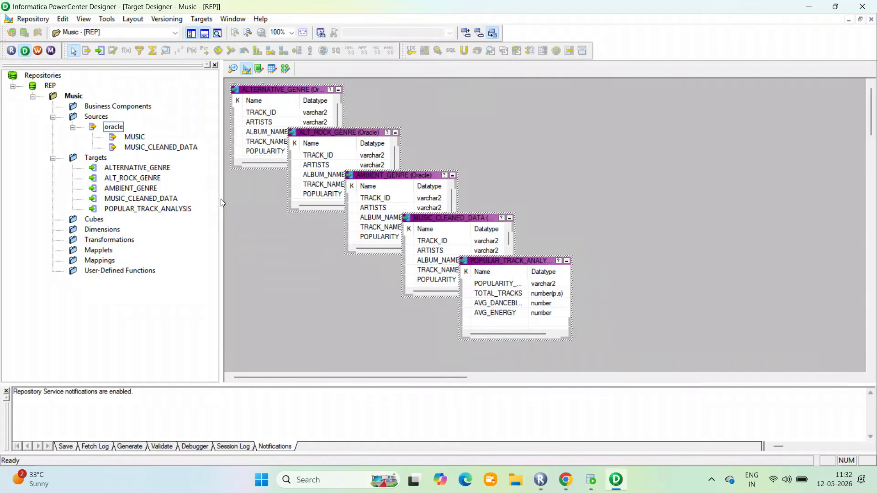
pyautogui.moveTo(221, 199); pyautogui.dragTo(205, 199)
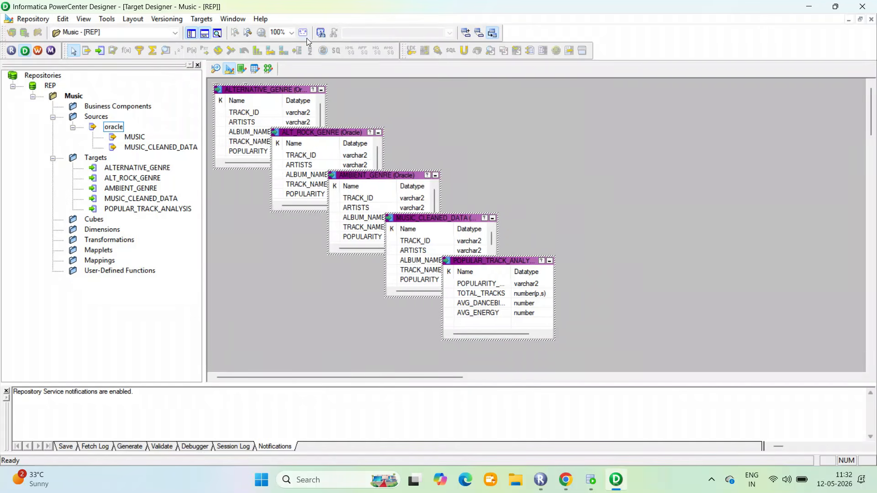
pyautogui.click(272, 69)
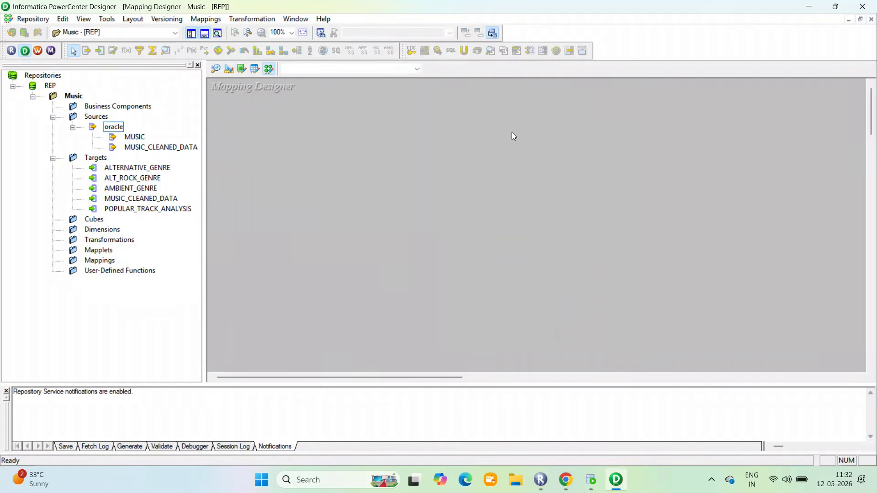
pyautogui.click(358, 12)
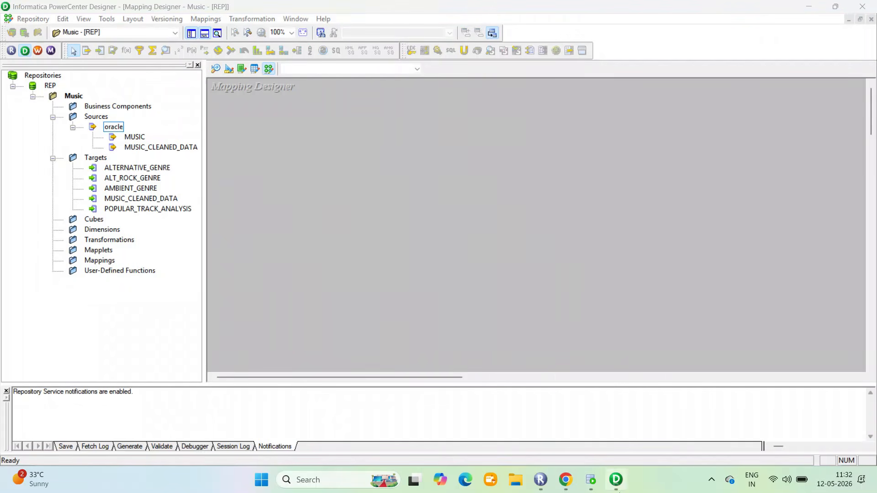
# Look up the data-cleaning mapping name in the kickoff PDF and create a new mapping named Map_Cleaned_Data in PowerCenter Designer
pyautogui.click(565, 479)
pyautogui.scroll(-1, 364, 232)
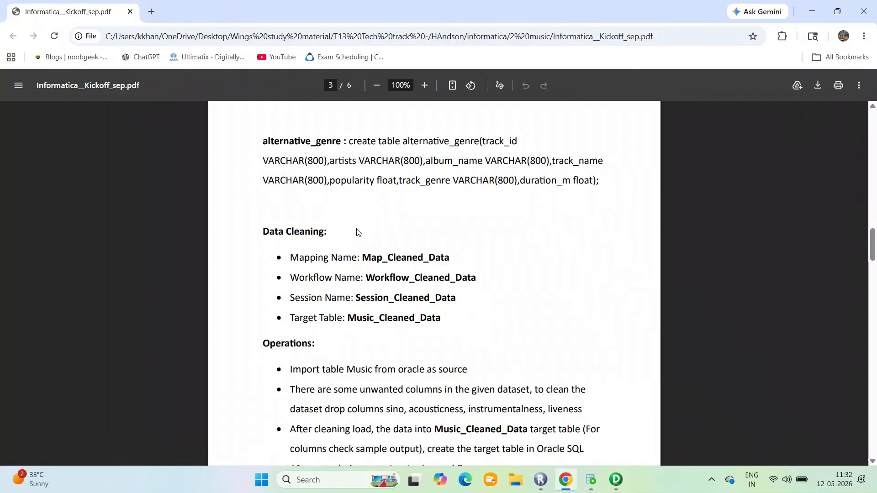
pyautogui.moveTo(362, 239); pyautogui.dragTo(481, 239)
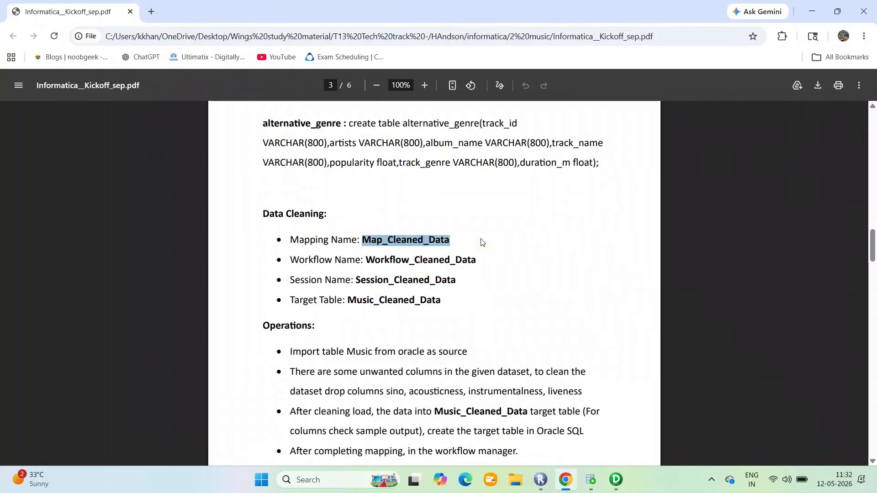
pyautogui.click(616, 479)
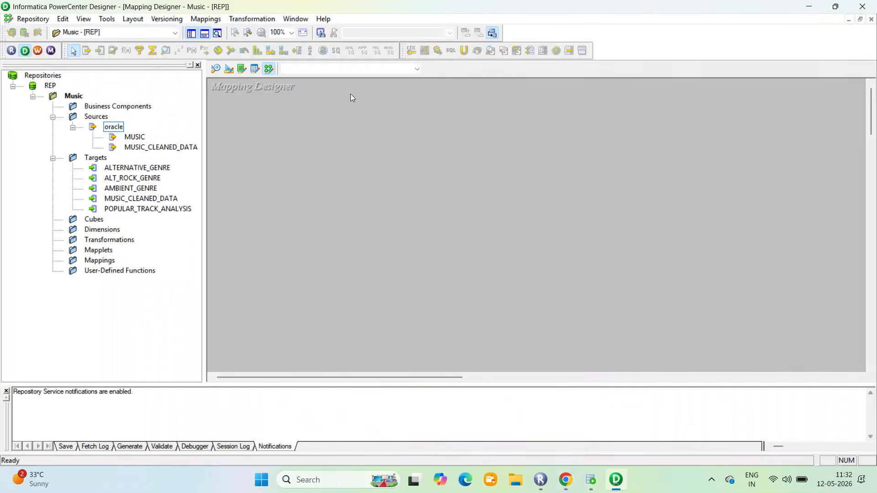
pyautogui.click(206, 19)
pyautogui.click(213, 33)
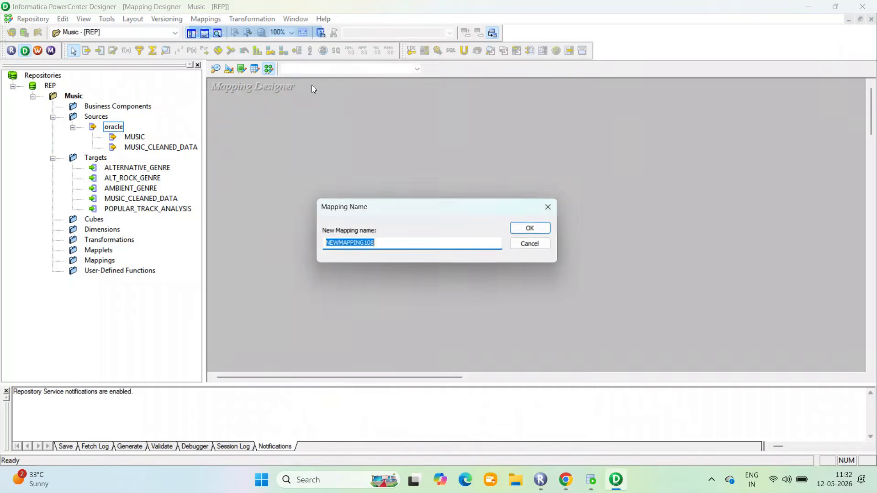
pyautogui.write('Map_Cleaned_Data')
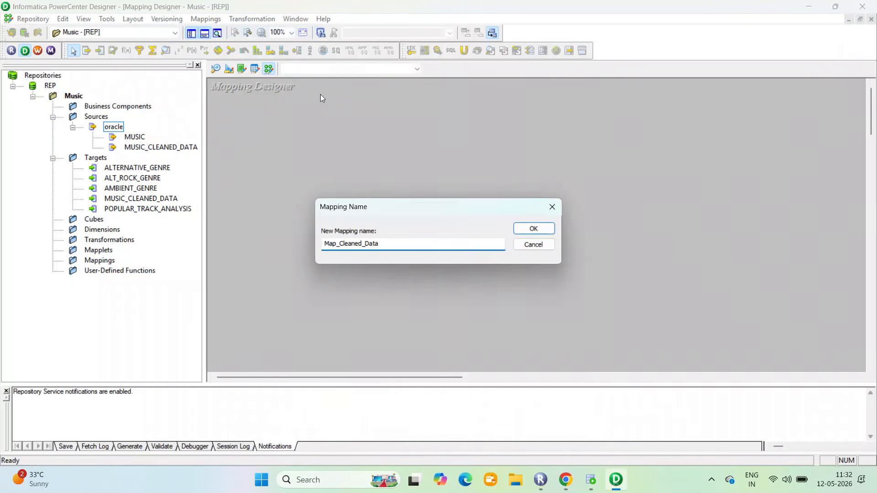
pyautogui.press('Return')
# Add the oracle MUSIC source to the Map_Cleaned_Data mapping and arrange all objects in the workspace
pyautogui.moveTo(135, 137); pyautogui.dragTo(284, 110)
pyautogui.rightClick(524, 109)
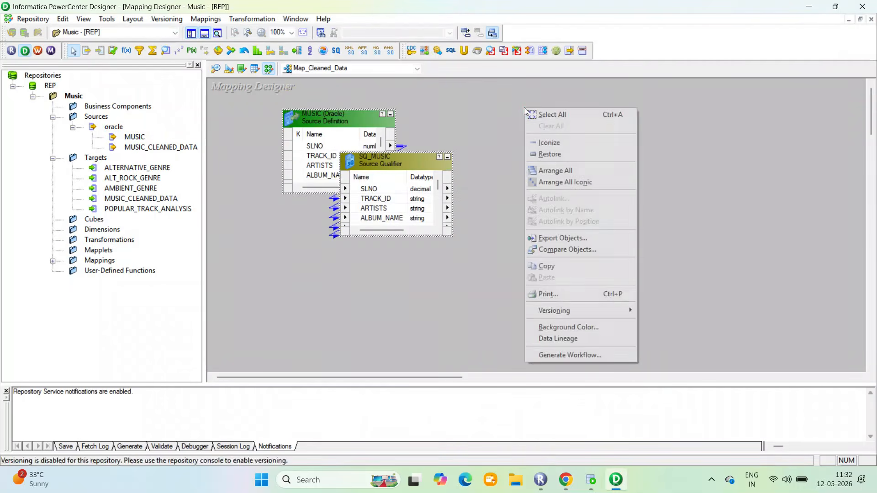
pyautogui.click(558, 168)
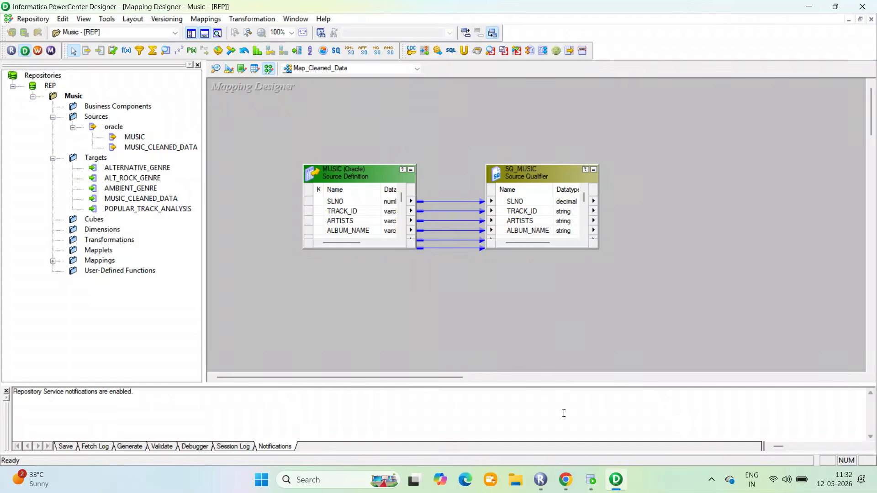
# Review the data-cleaning operations, the columns to drop and the enlarged sample output in the kickoff PDF
pyautogui.hotkey('alt', 'Tab')
pyautogui.scroll(-2, 458, 252)
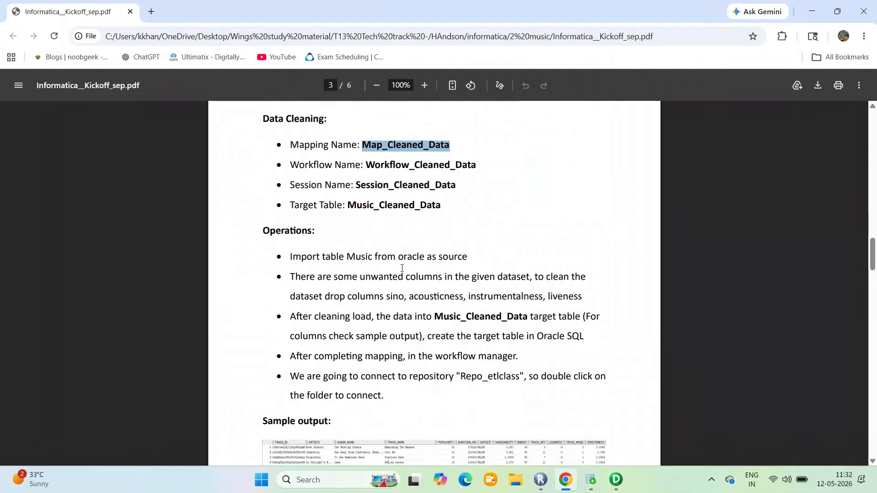
pyautogui.scroll(-1, 370, 256)
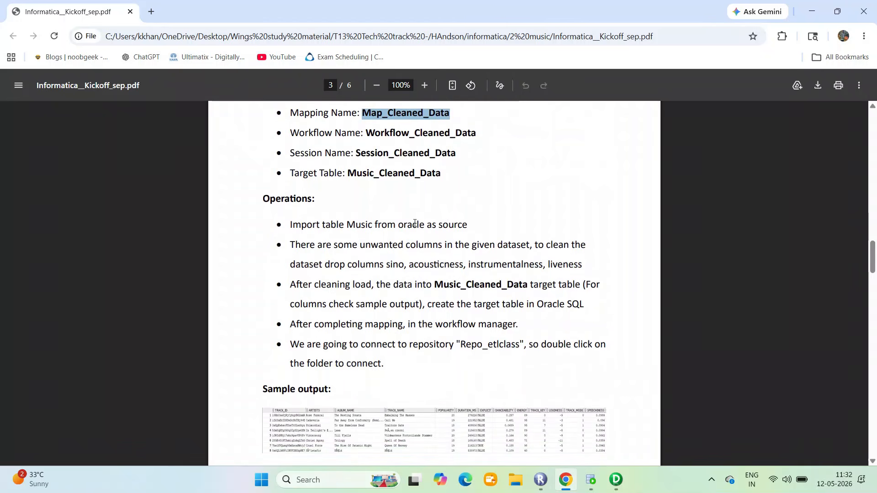
pyautogui.click(414, 223)
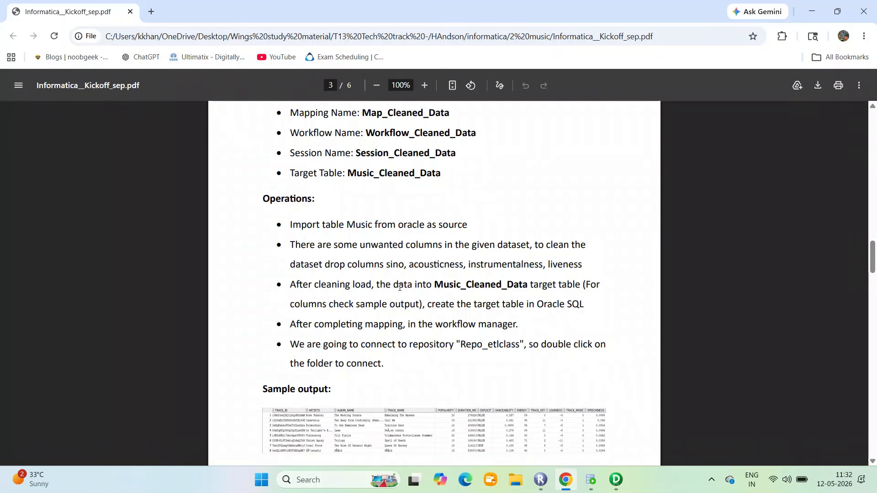
pyautogui.scroll(-2, 399, 287)
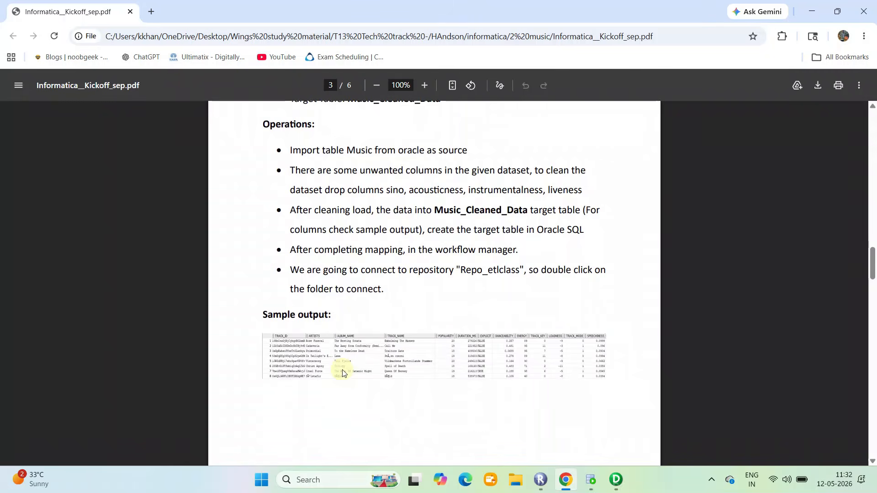
pyautogui.click(424, 85)
pyautogui.click(425, 85)
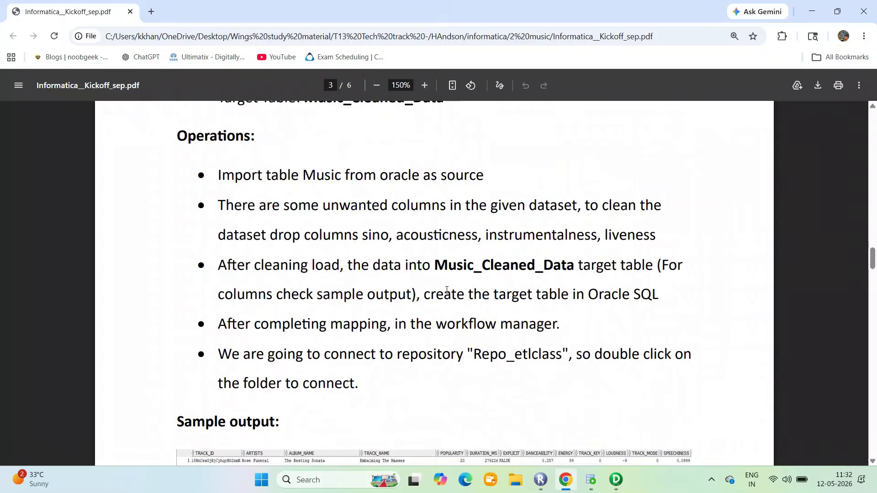
pyautogui.scroll(-5, 446, 290)
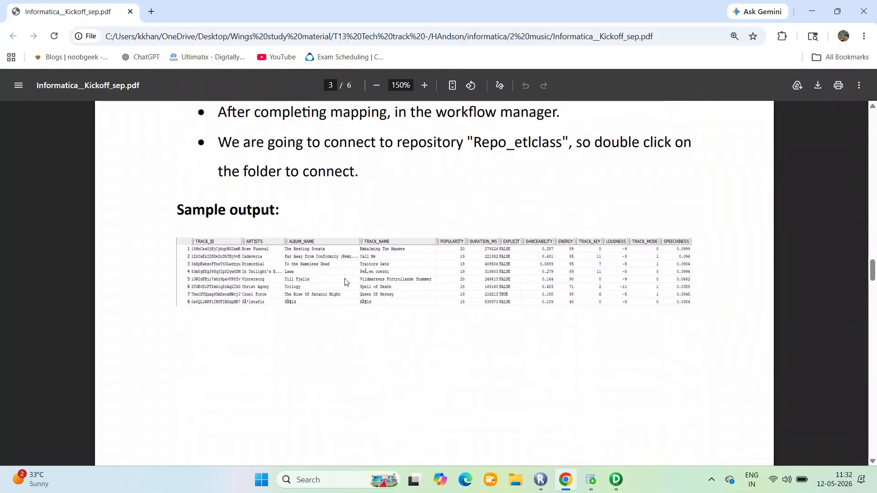
pyautogui.scroll(1, 346, 282)
pyautogui.click(424, 85)
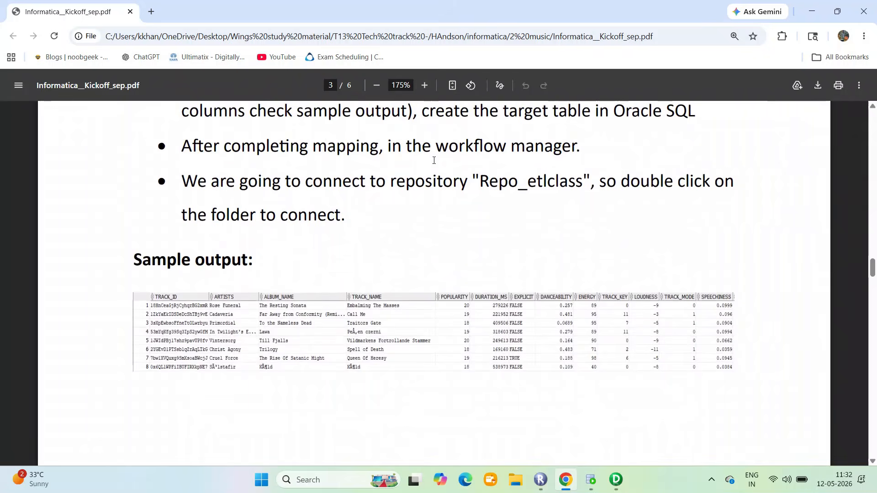
pyautogui.scroll(5, 434, 160)
pyautogui.scroll(-1, 451, 197)
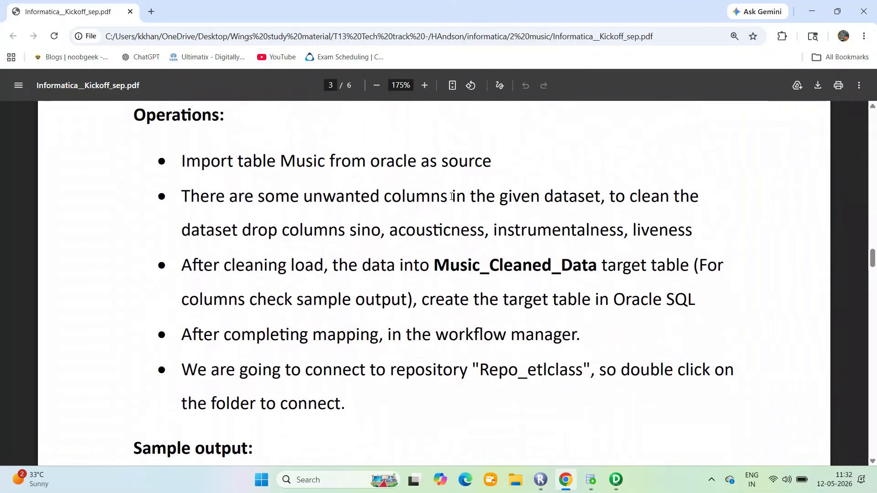
# Back in PowerCenter Designer, add the MUSIC_CLEANED_DATA target to the mapping and enlarge it and SQ_MUSIC to show more ports
pyautogui.hotkey('alt', 'Tab')
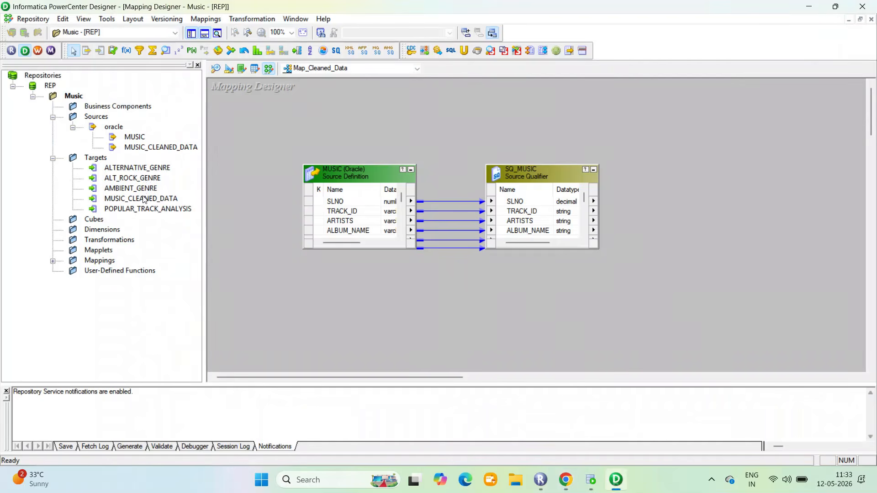
pyautogui.moveTo(142, 198); pyautogui.dragTo(715, 98)
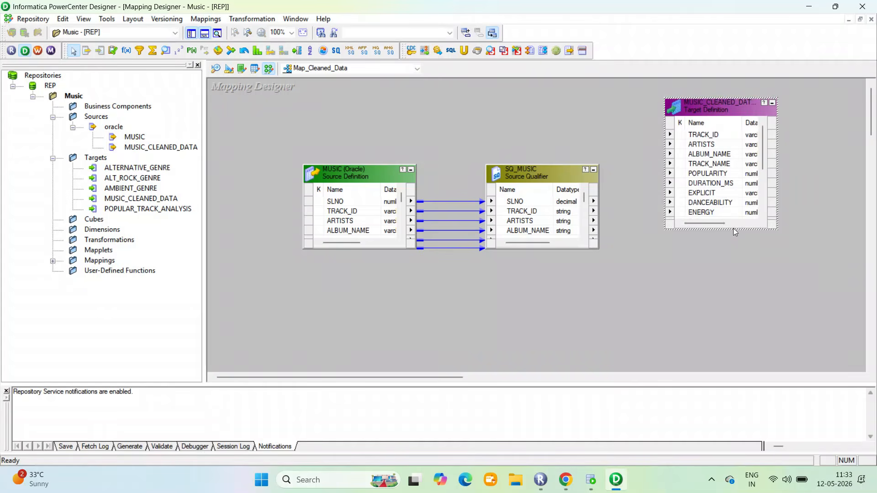
pyautogui.moveTo(733, 230); pyautogui.dragTo(732, 321)
pyautogui.moveTo(558, 174); pyautogui.dragTo(559, 90)
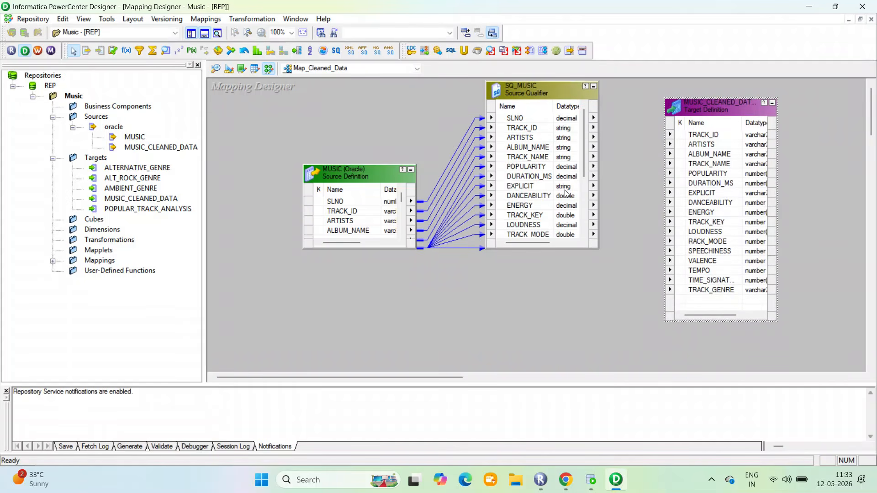
pyautogui.click(559, 250)
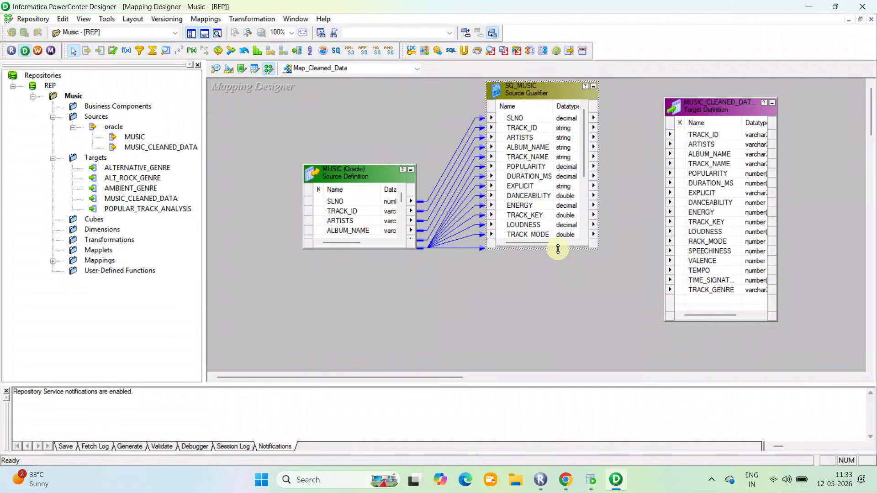
pyautogui.moveTo(557, 249); pyautogui.dragTo(562, 310)
# Link the SQ_MUSIC ports TRACK_ID through SPEECHINESS to the matching MUSIC_CLEANED_DATA ports, starting at TRACK_ID
pyautogui.click(539, 132)
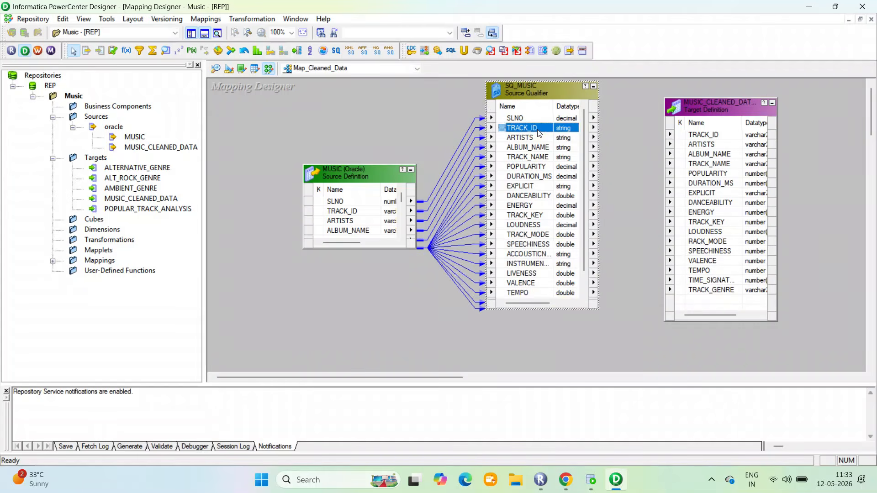
pyautogui.hotkey('shift', 'Down')
pyautogui.hotkey('shift', 'Down')
pyautogui.hotkey('shift', 'Down')
pyautogui.hotkey('shift', 'Down')
pyautogui.hotkey('shift', 'Down')
pyautogui.hotkey('shift', 'Down')
pyautogui.hotkey('shift', 'Down')
pyautogui.hotkey('shift', 'Down')
pyautogui.hotkey('shift', 'Down')
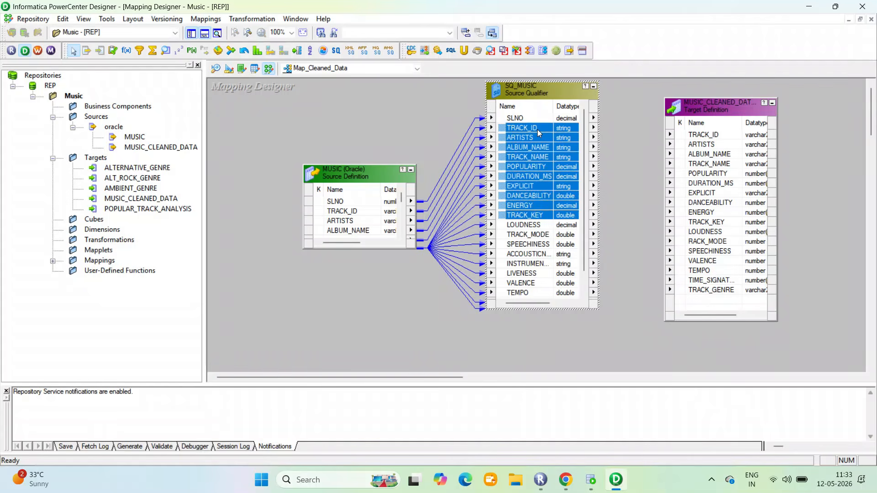
pyautogui.hotkey('shift', 'Down')
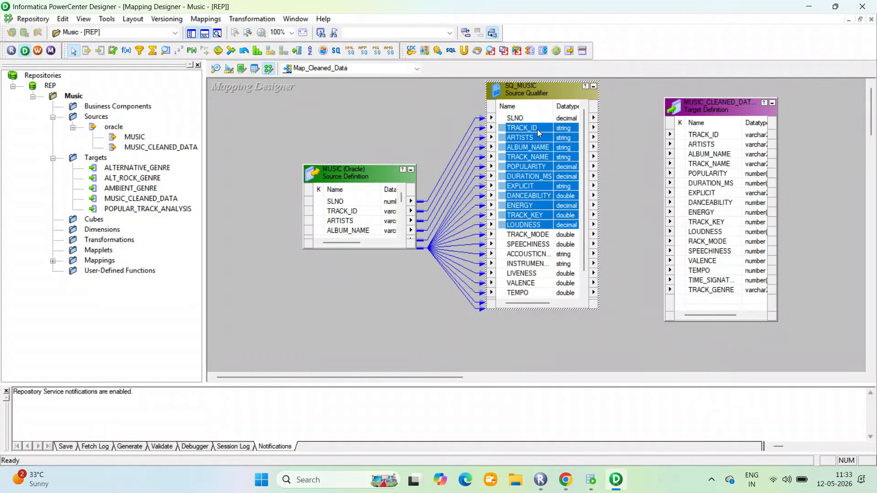
pyautogui.hotkey('shift', 'Down')
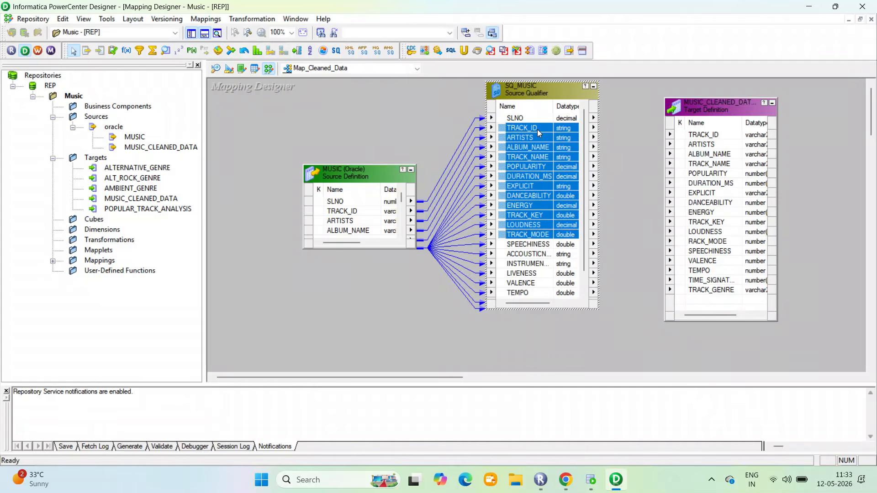
pyautogui.hotkey('shift', 'Down')
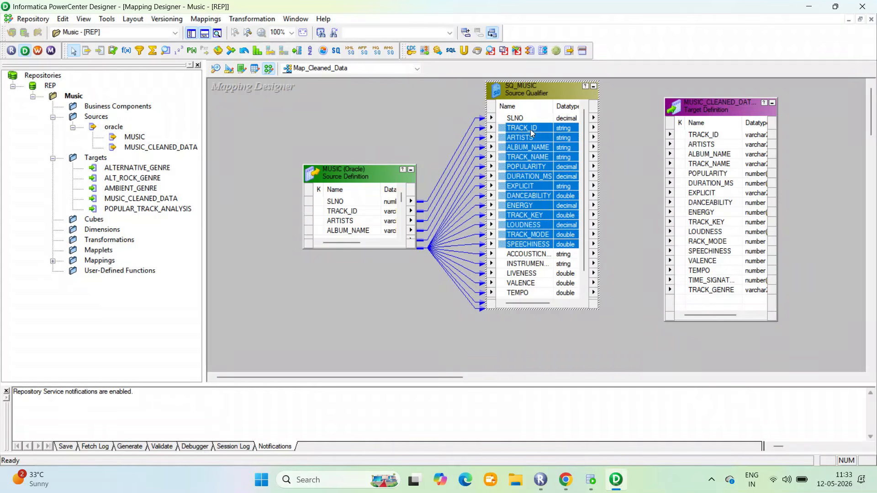
pyautogui.moveTo(575, 128); pyautogui.dragTo(687, 133)
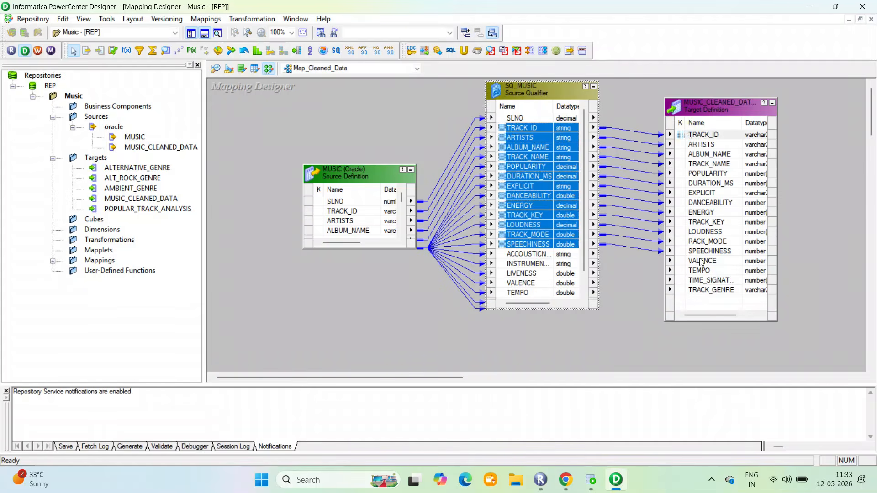
# Check the target's RACK_MODE column against the music_cleaned_data create table statement in Oracle SQL Developer, and return to PowerCenter Designer
pyautogui.click(694, 241)
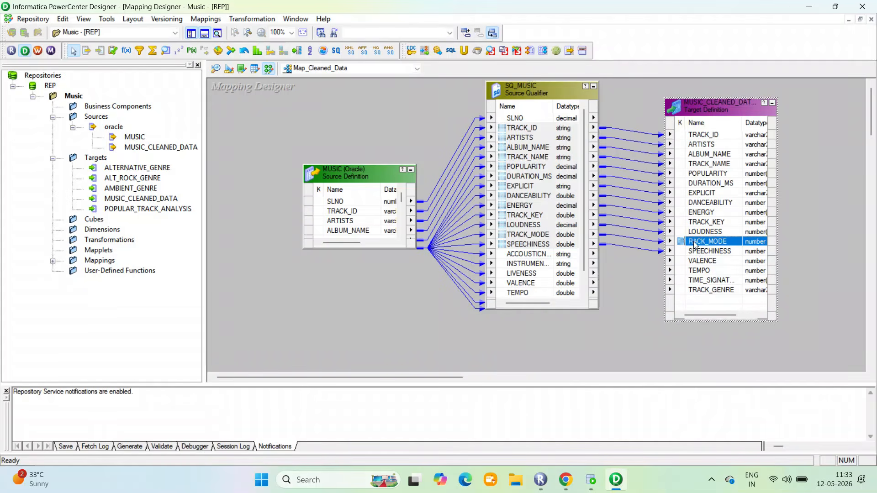
pyautogui.click(591, 480)
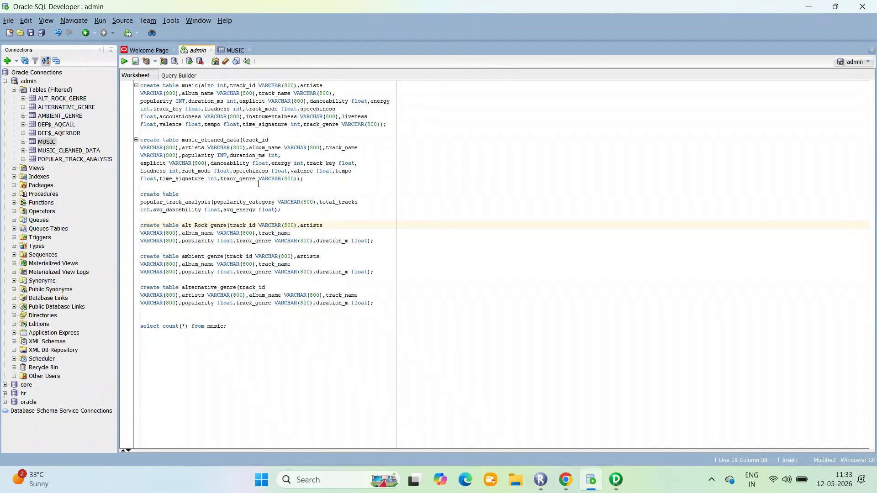
pyautogui.click(182, 170)
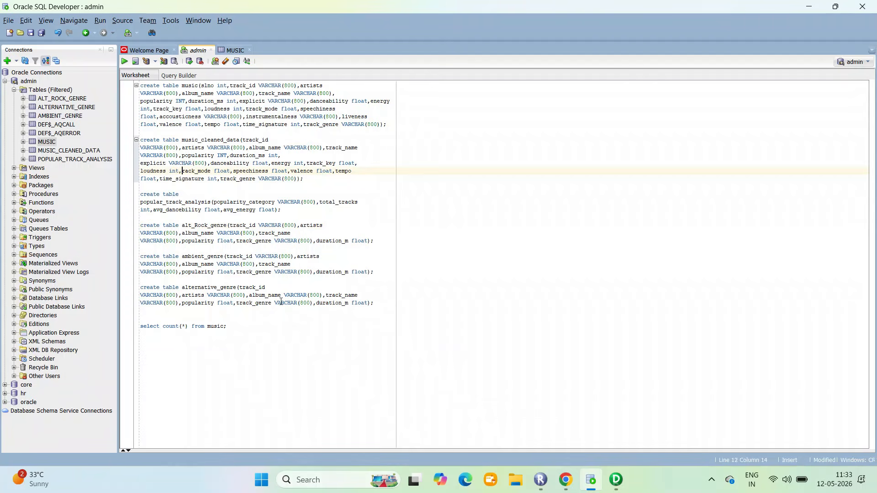
pyautogui.click(614, 477)
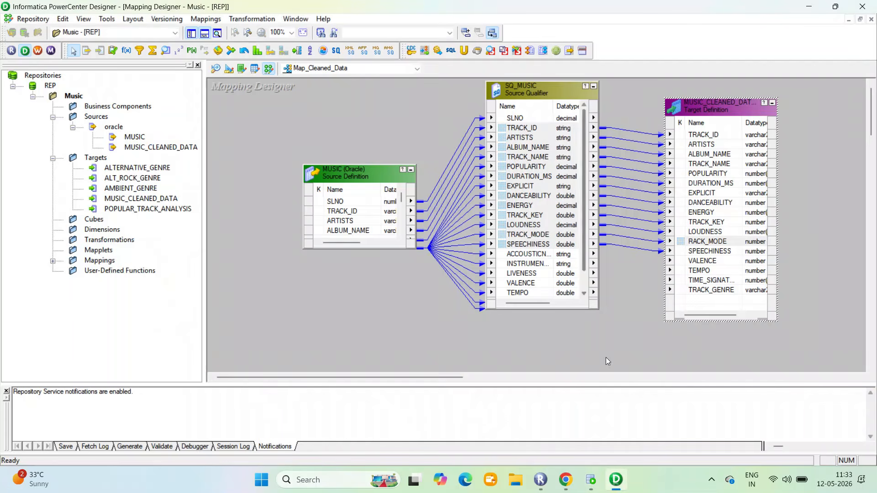
# Link the SQ_MUSIC ports VALENCE, TEMPO, TIME_SIGNATURE and TRACK_GENRE to the matching MUSIC_CLEANED_DATA ports
pyautogui.scroll(-1, 551, 268)
pyautogui.click(541, 267)
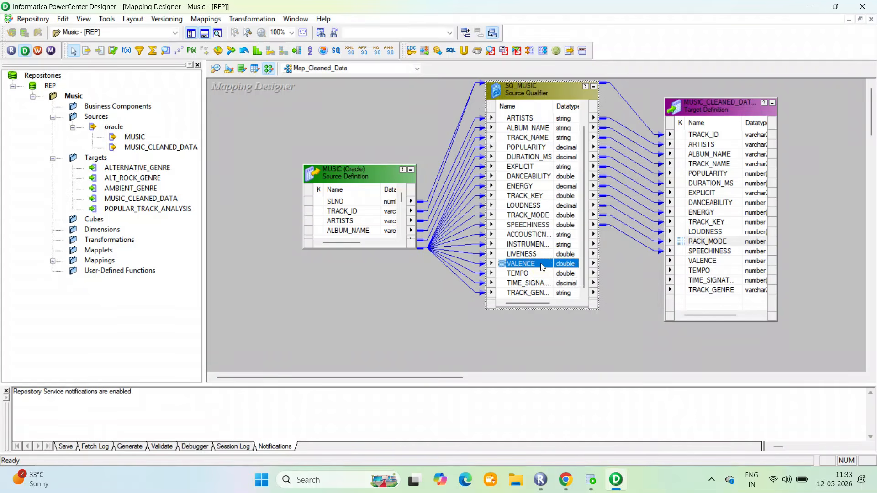
pyautogui.hotkey('shift', 'Down')
pyautogui.hotkey('shift', 'Down')
pyautogui.hotkey('shift', 'Down')
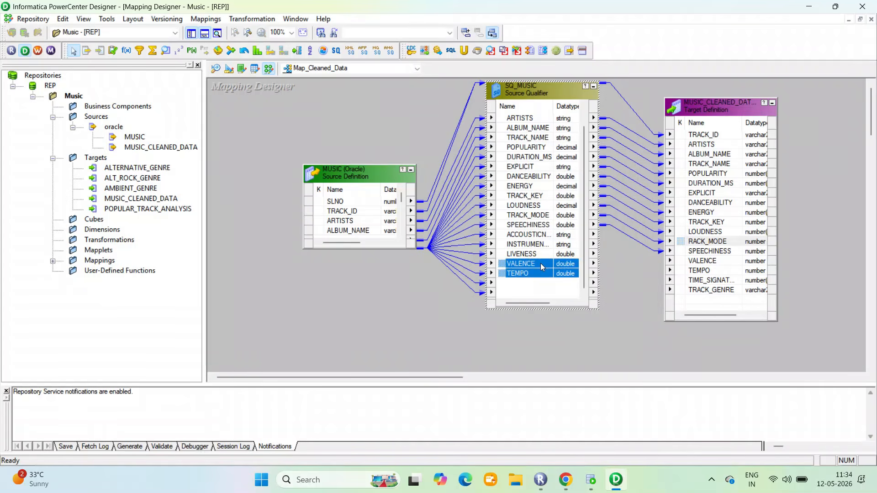
pyautogui.moveTo(536, 265); pyautogui.dragTo(699, 261)
# Save the Map_Cleaned_Data mapping and open PowerCenter Workflow Manager in a maximized window
pyautogui.click(619, 340)
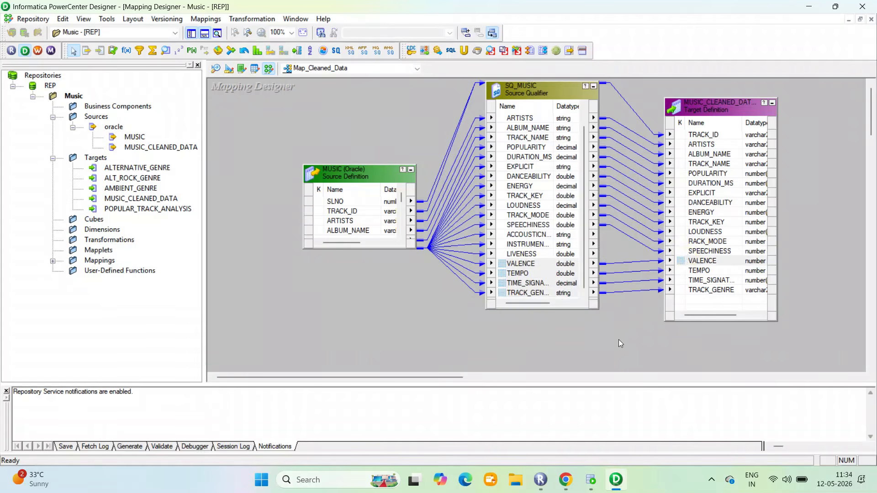
pyautogui.hotkey('ctrl', 's')
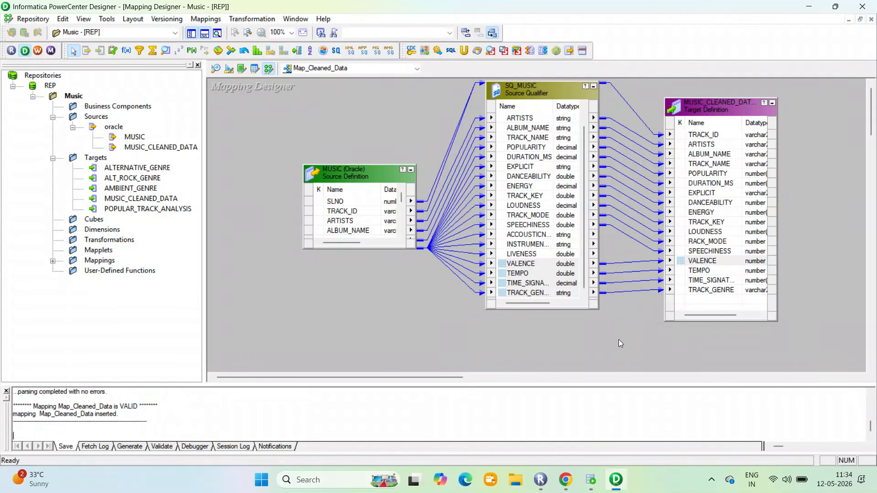
pyautogui.click(39, 54)
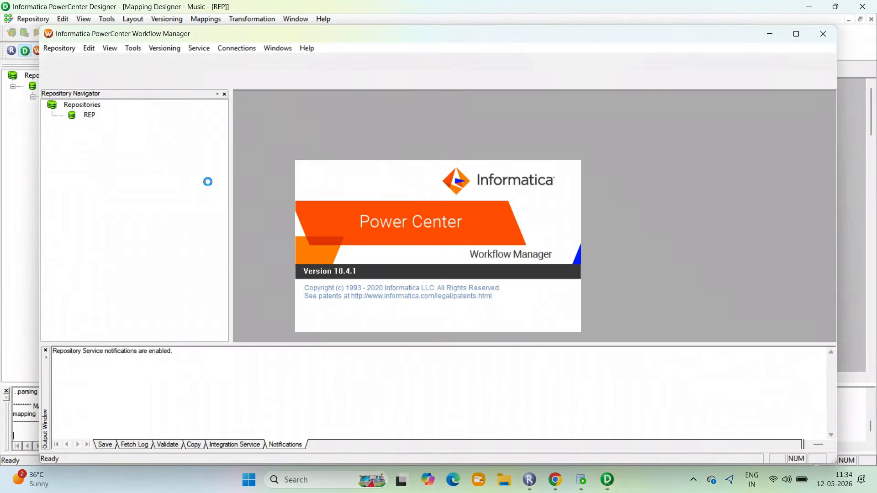
pyautogui.click(797, 33)
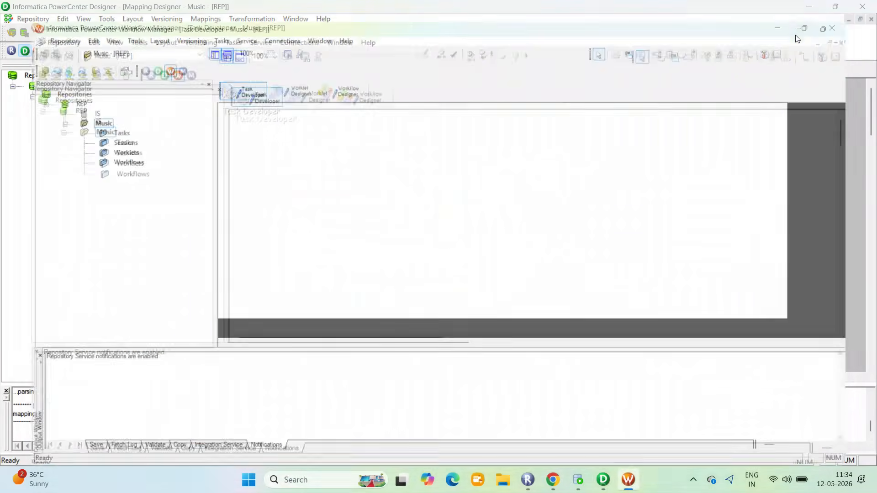
# Start a new relational connection in the repository and choose Oracle as its subtype
pyautogui.click(273, 20)
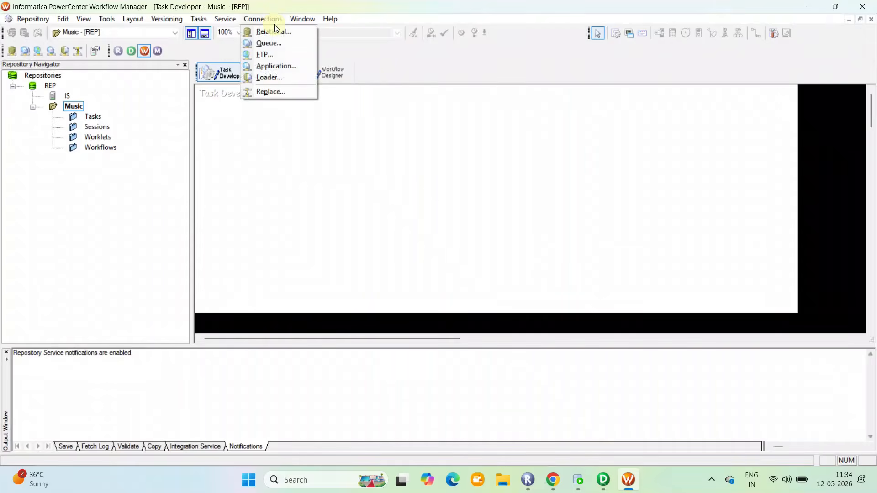
pyautogui.click(273, 30)
pyautogui.click(504, 287)
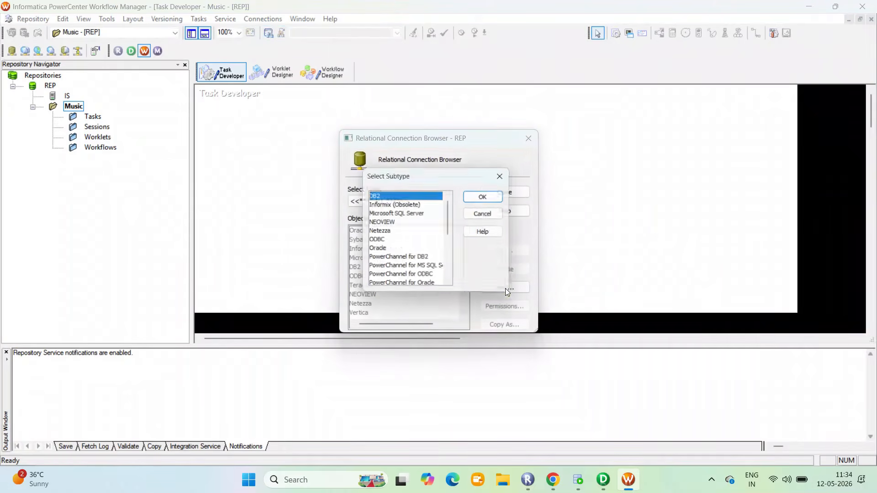
pyautogui.click(385, 242)
pyautogui.click(385, 251)
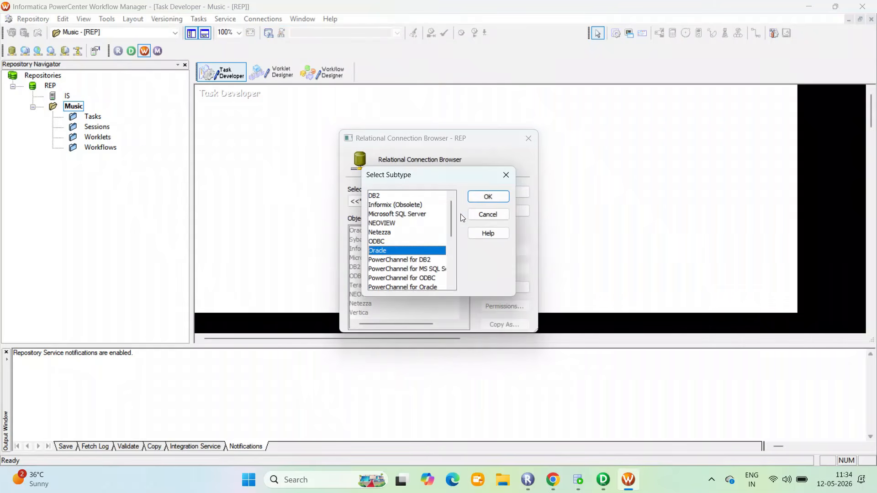
pyautogui.click(491, 198)
# Create the connection named Oracle with user name system, the account password and connect string xe, and close the connection browser
pyautogui.click(403, 182)
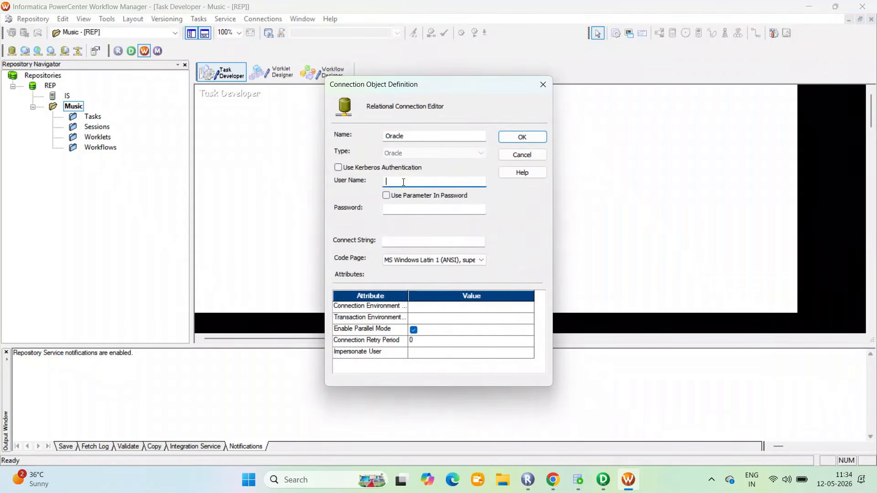
pyautogui.press('Tab')
pyautogui.write('*')
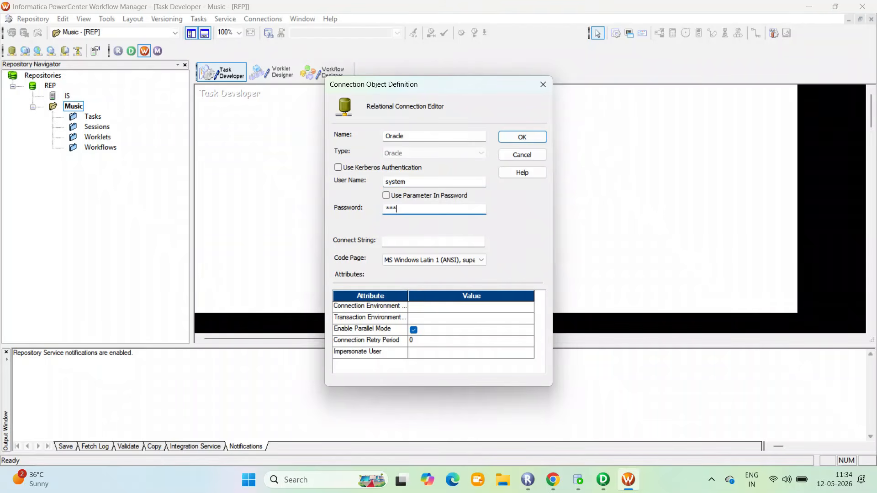
pyautogui.press('Tab')
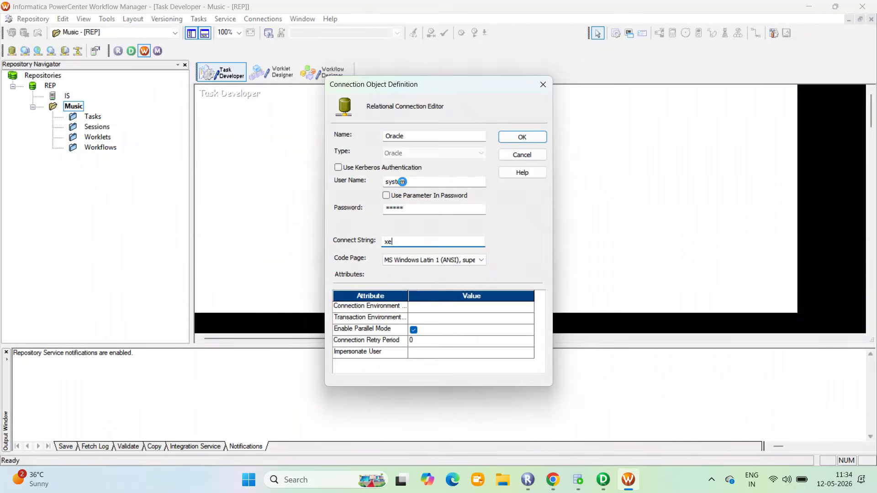
pyautogui.press('Return')
pyautogui.click(494, 195)
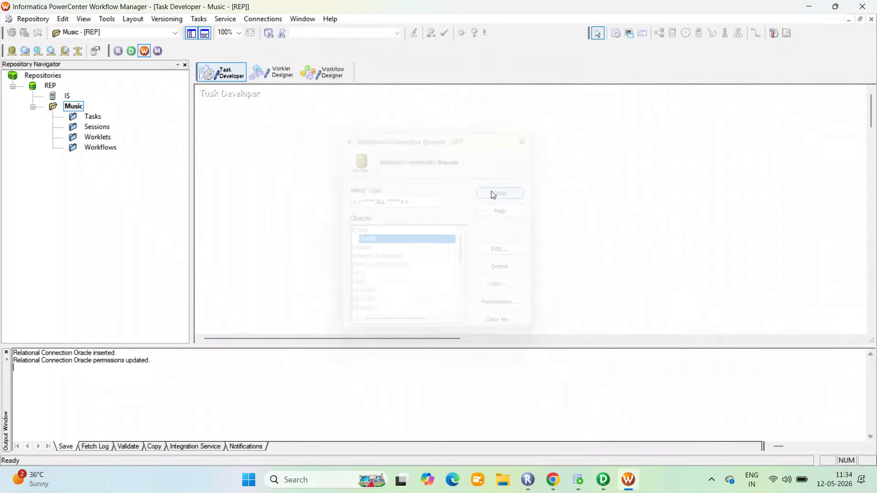
# Open the Workflow Designer and copy the workflow name Workflow_Cleaned_Data from the kickoff PDF in Chrome
pyautogui.click(341, 68)
pyautogui.click(552, 484)
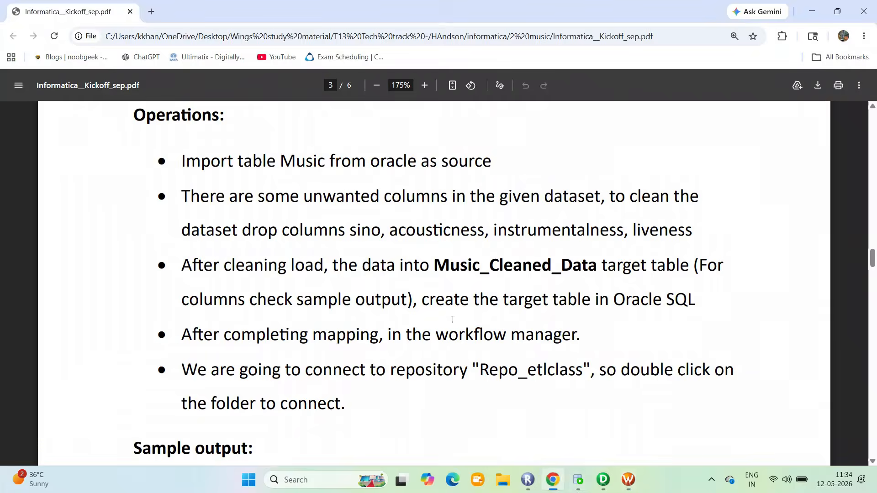
pyautogui.scroll(8, 445, 301)
pyautogui.scroll(-3, 452, 319)
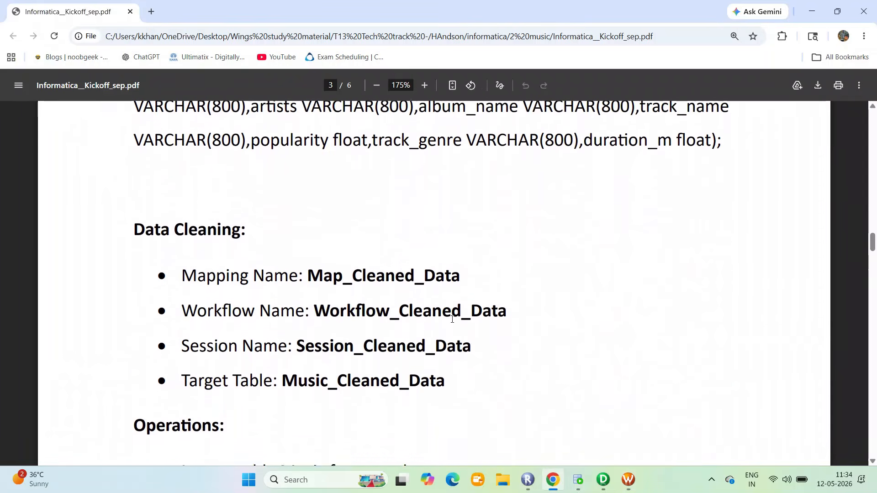
pyautogui.moveTo(314, 303); pyautogui.dragTo(528, 303)
pyautogui.hotkey('ctrl', 'c')
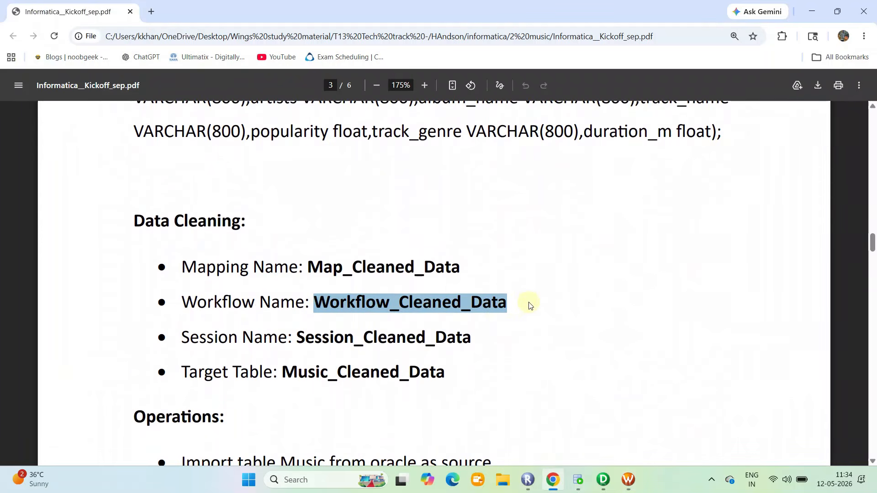
# Return to PowerCenter Workflow Manager and create a workflow named Workflow_Cleaned_Data on integration service IS
pyautogui.click(627, 479)
pyautogui.click(206, 19)
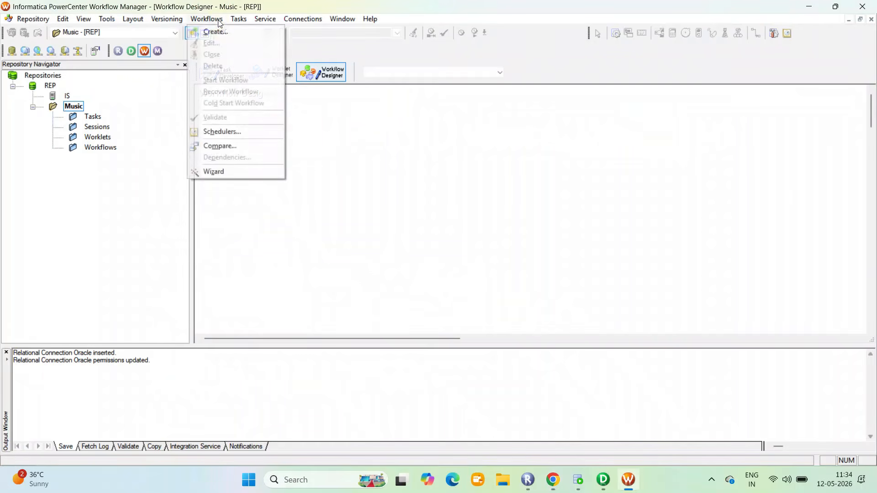
pyautogui.click(215, 31)
pyautogui.hotkey('ctrl', 'v')
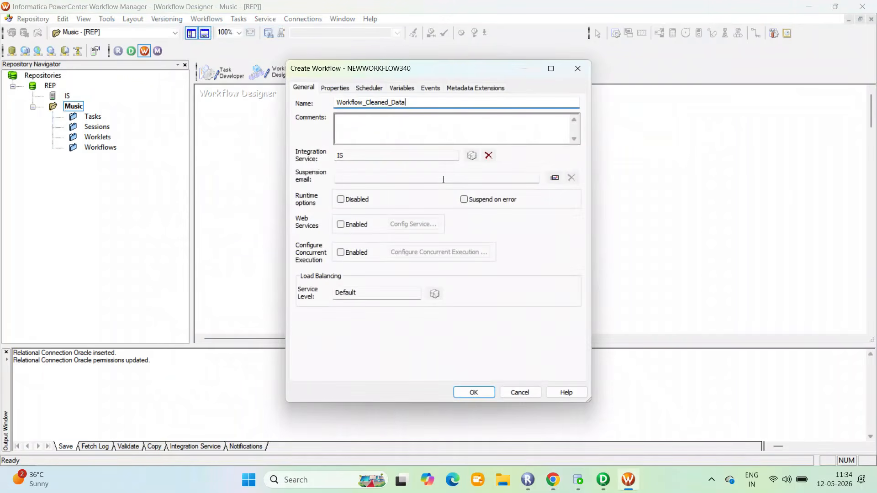
pyautogui.click(477, 392)
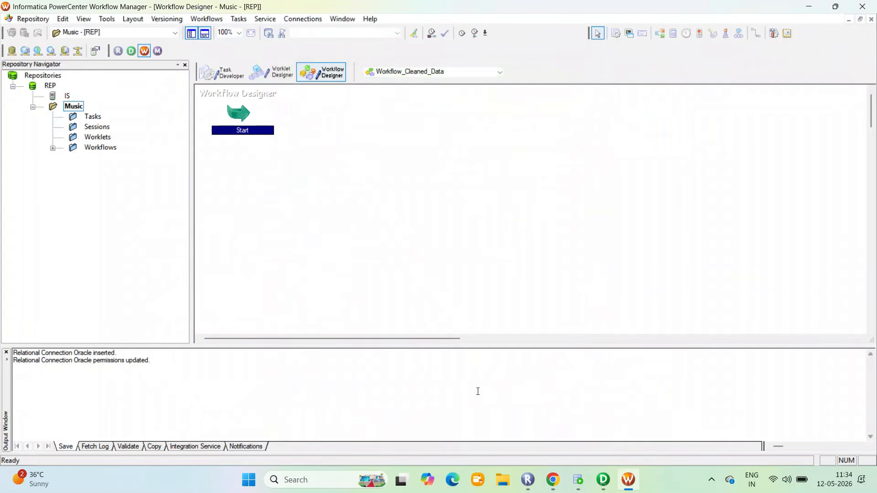
# Copy the session name Session_Cleaned_Data from the kickoff PDF in Chrome
pyautogui.click(558, 482)
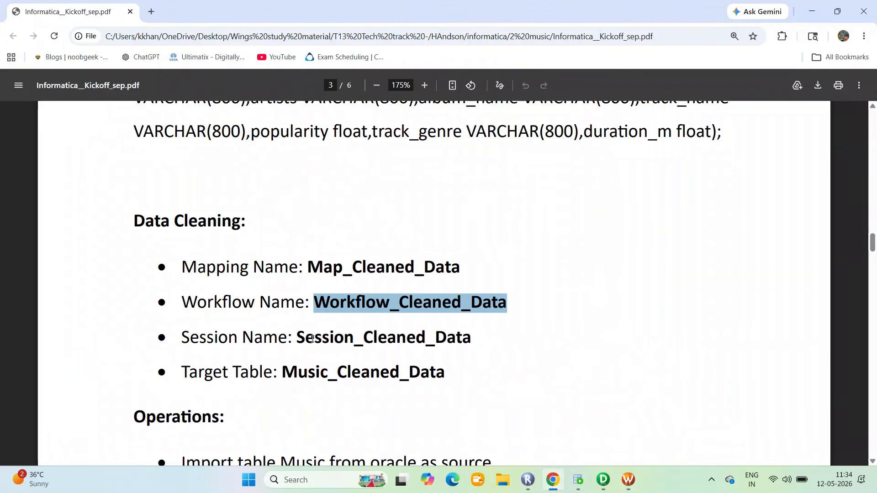
pyautogui.moveTo(301, 338); pyautogui.dragTo(484, 341)
pyautogui.hotkey('ctrl', 'c')
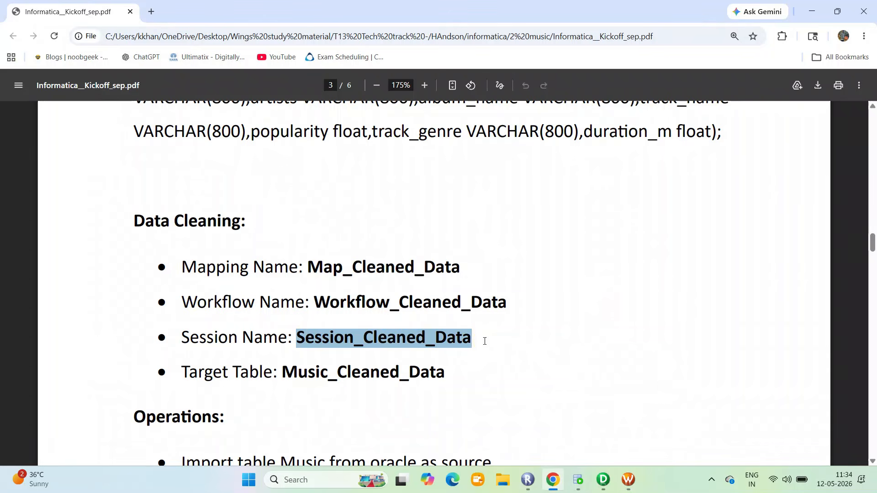
# In Workflow Manager's Task Developer, create a Session task named Session_Cleaned_Data associated with the Map_Cleaned_Data mapping
pyautogui.click(629, 479)
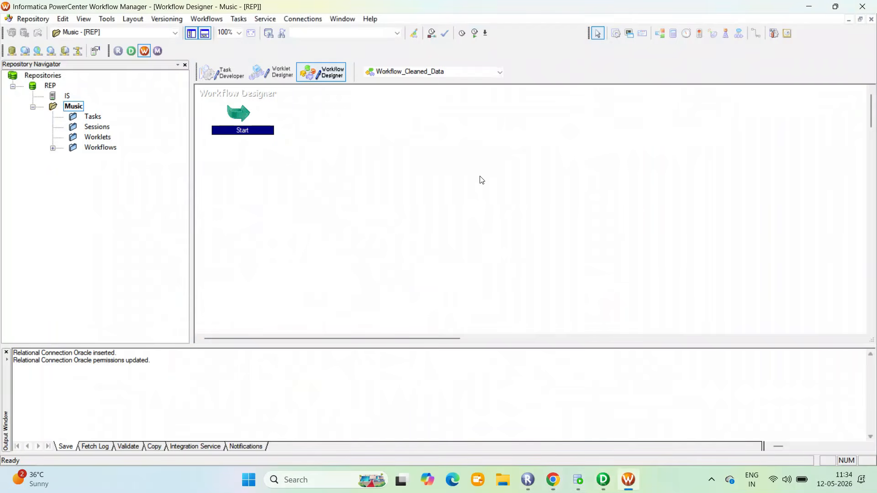
pyautogui.click(225, 70)
pyautogui.click(200, 18)
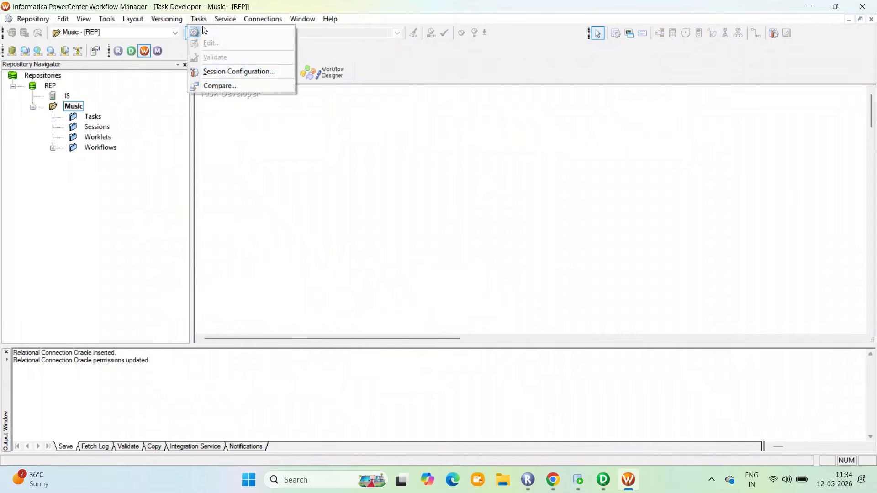
pyautogui.click(214, 31)
pyautogui.click(495, 226)
pyautogui.hotkey('ctrl', 'v')
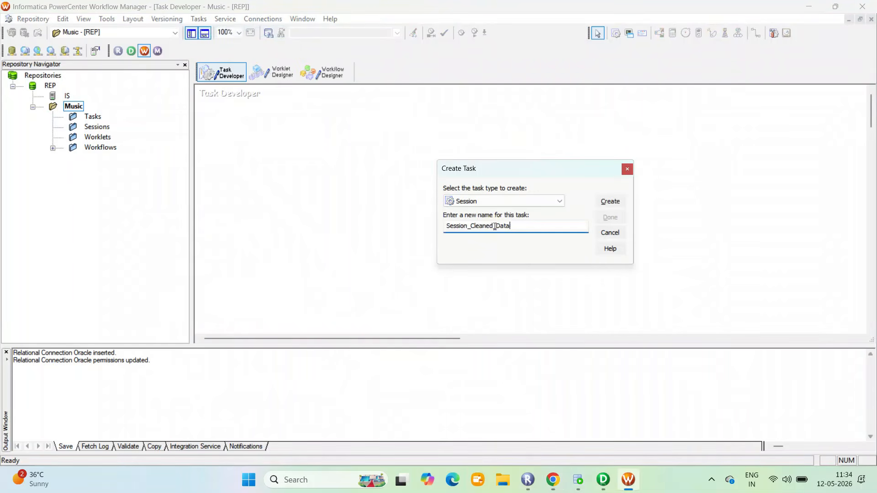
pyautogui.press('Return')
pyautogui.click(622, 173)
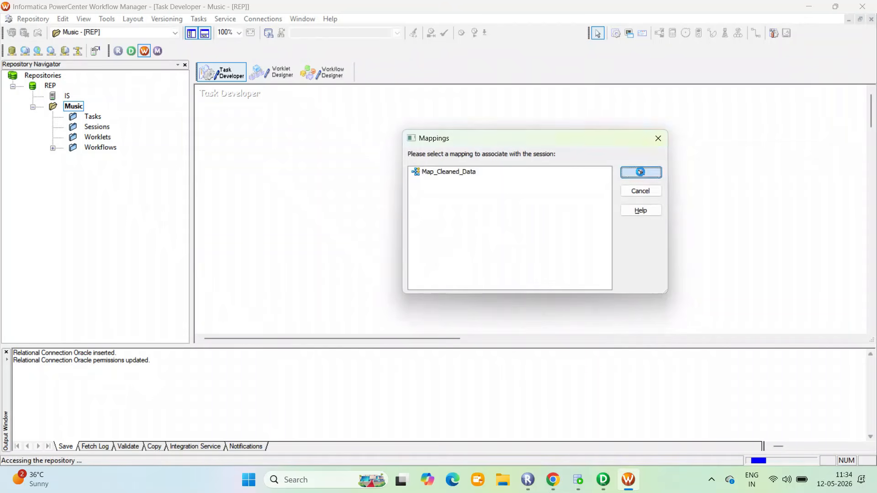
pyautogui.click(618, 217)
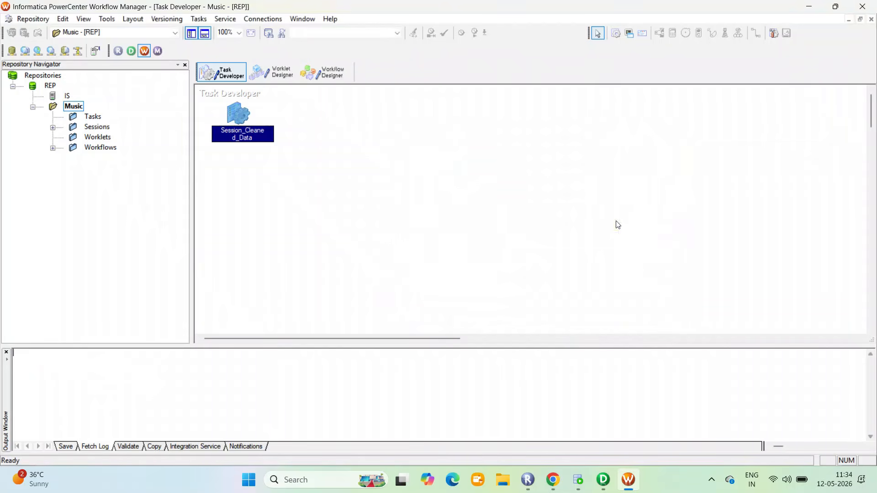
# Set the $Source and $Target connection values of Session_Cleaned_Data to the Oracle connection
pyautogui.doubleClick(247, 110)
pyautogui.click(375, 108)
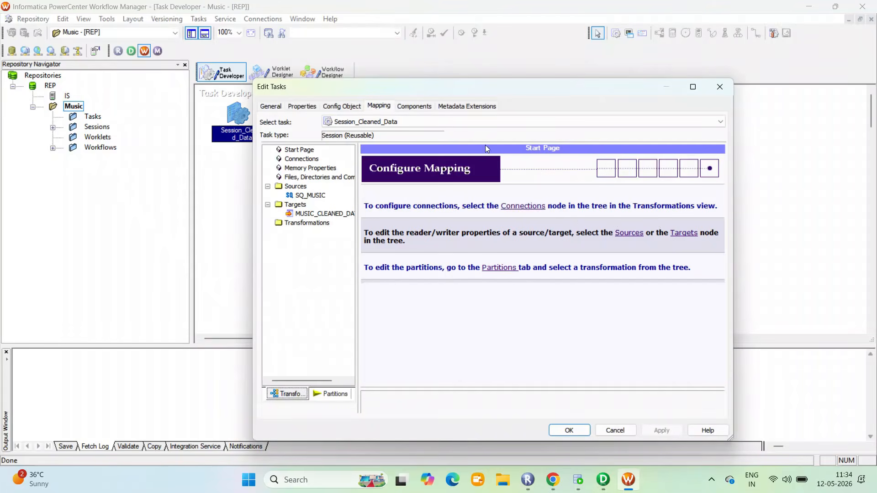
pyautogui.click(525, 205)
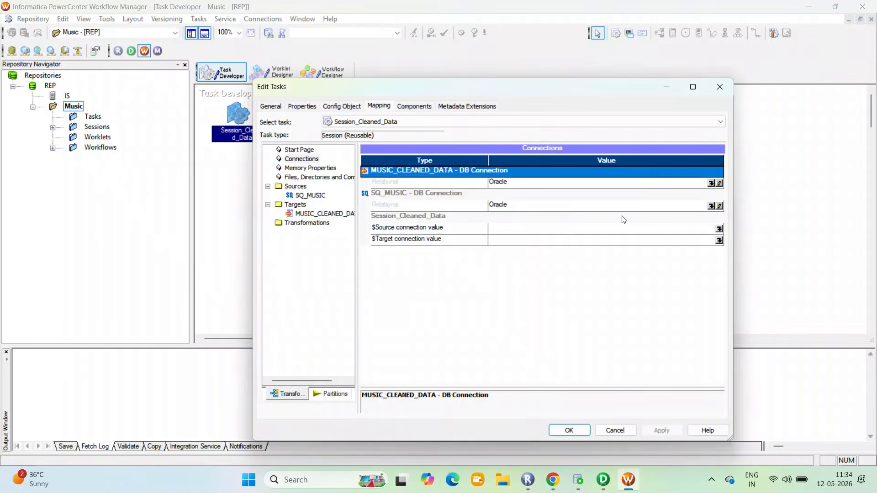
pyautogui.click(718, 230)
pyautogui.click(452, 262)
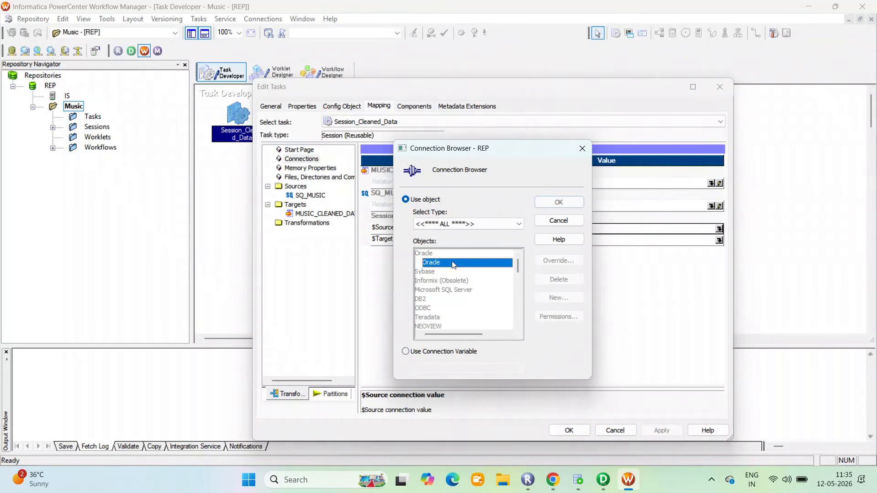
pyautogui.click(551, 201)
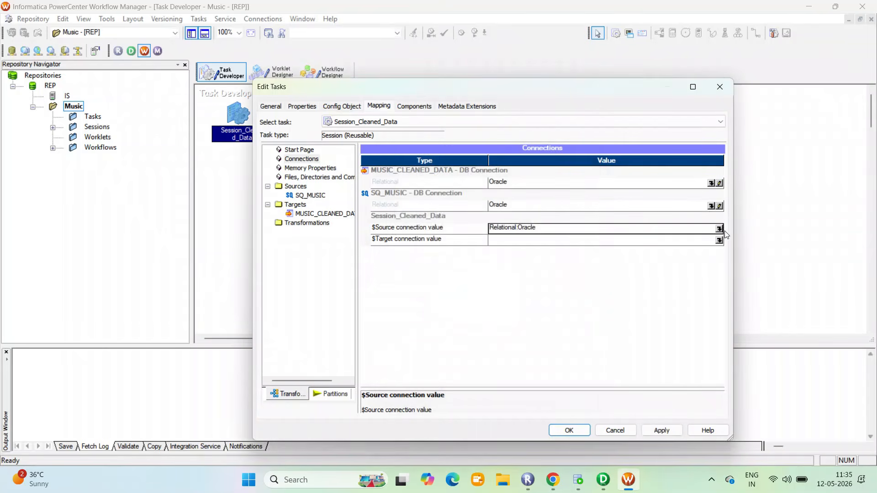
pyautogui.click(718, 240)
pyautogui.click(431, 262)
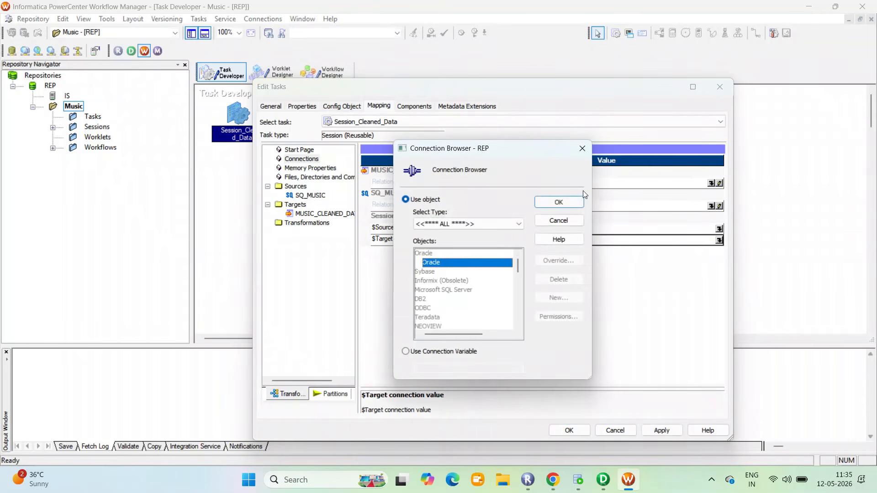
pyautogui.click(563, 202)
# Enable the truncate target table option for the session's MUSIC_CLEANED_DATA target and confirm the session edits
pyautogui.click(316, 213)
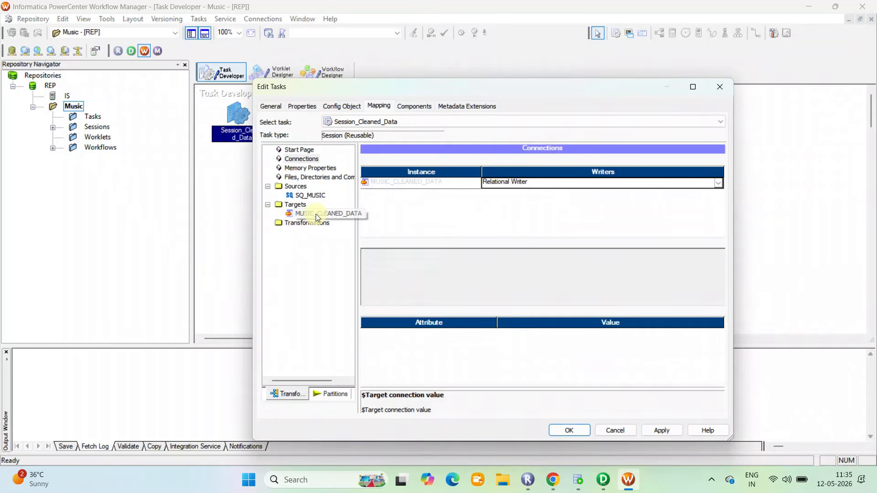
pyautogui.click(366, 161)
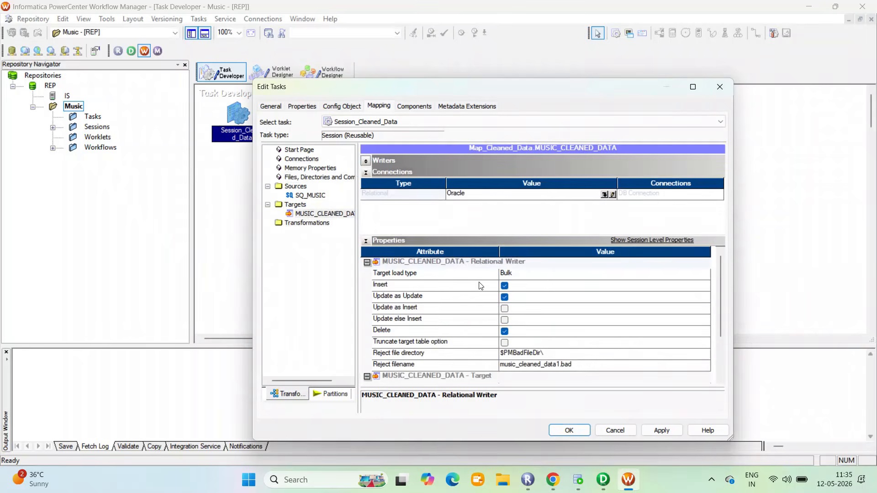
pyautogui.click(504, 343)
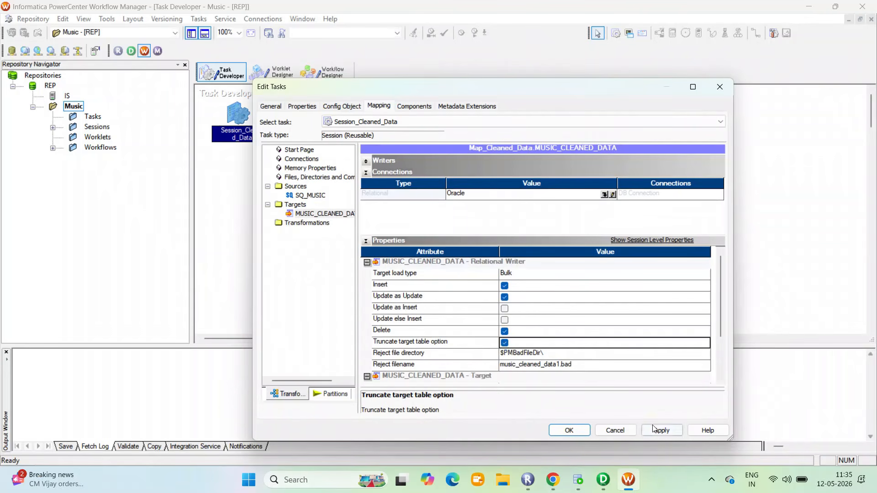
pyautogui.click(569, 430)
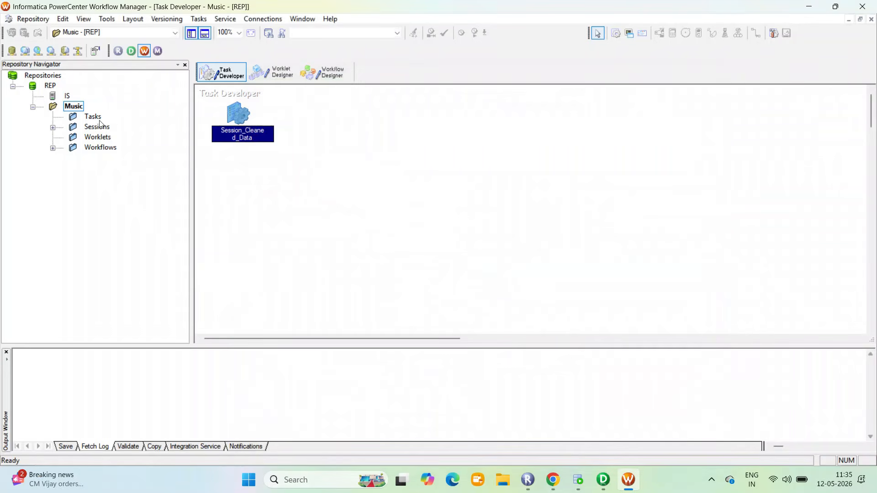
# Add Session_Cleaned_Data to Workflow_Cleaned_Data in the Workflow Designer and link the Start task to it
pyautogui.doubleClick(64, 127)
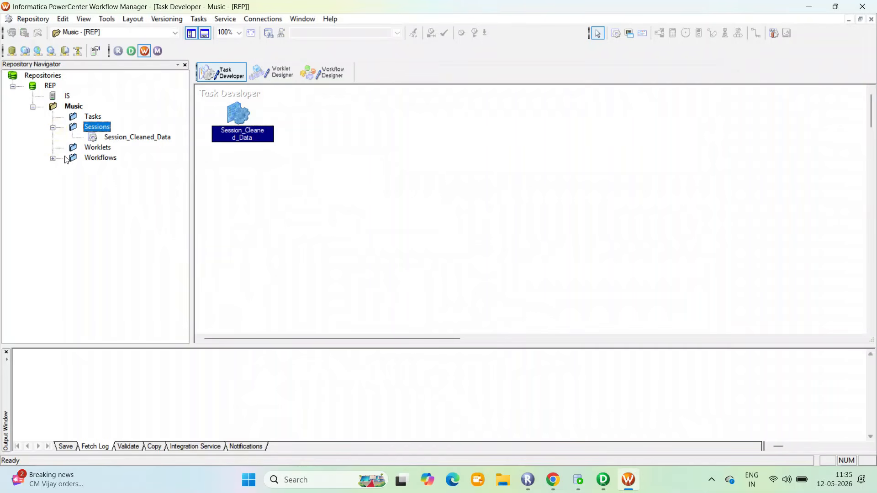
pyautogui.doubleClick(66, 159)
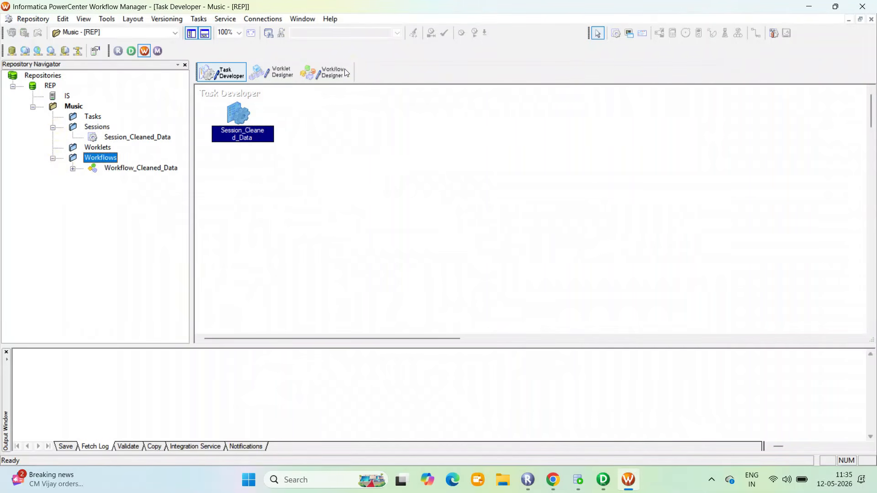
pyautogui.click(340, 73)
pyautogui.moveTo(118, 138); pyautogui.dragTo(368, 173)
pyautogui.click(755, 33)
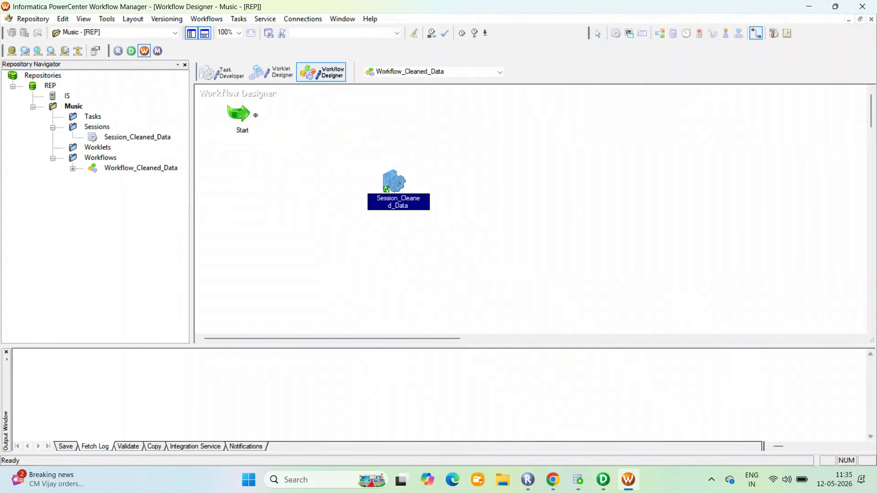
pyautogui.moveTo(249, 114); pyautogui.dragTo(388, 174)
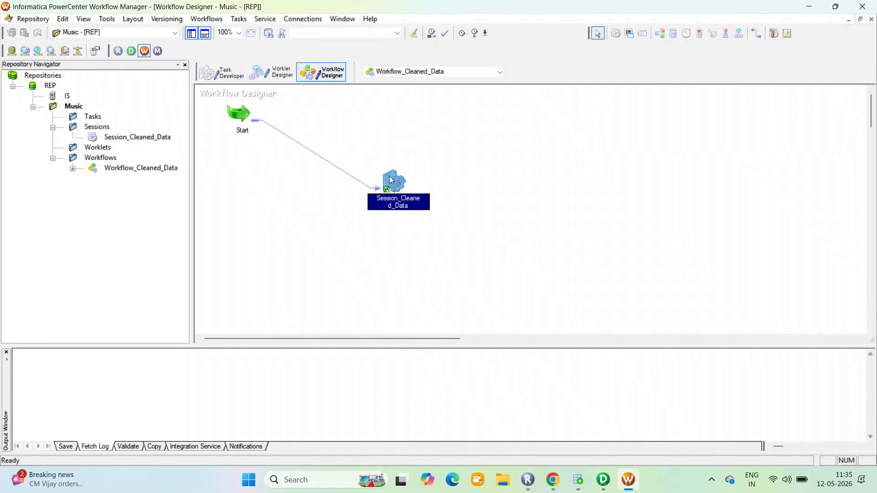
# Validate the Session_Cleaned_Data task and save the workflow to the repository
pyautogui.rightClick(395, 170)
pyautogui.click(425, 311)
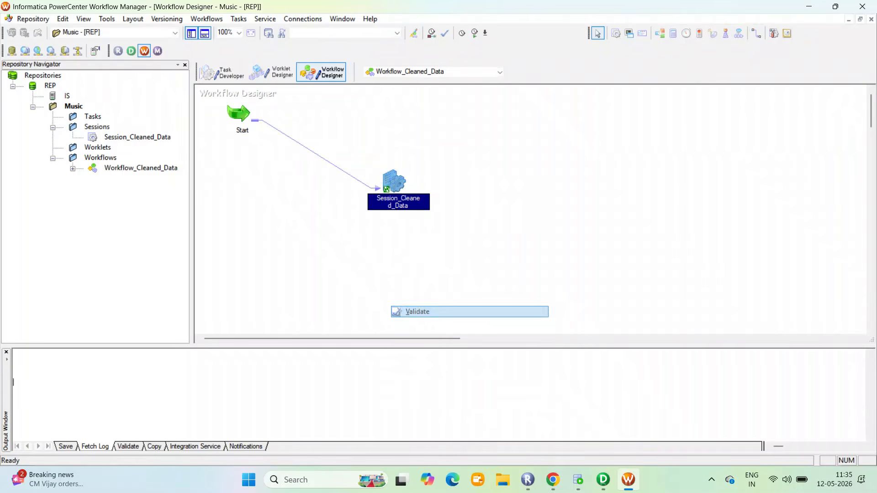
pyautogui.click(32, 19)
pyautogui.click(34, 145)
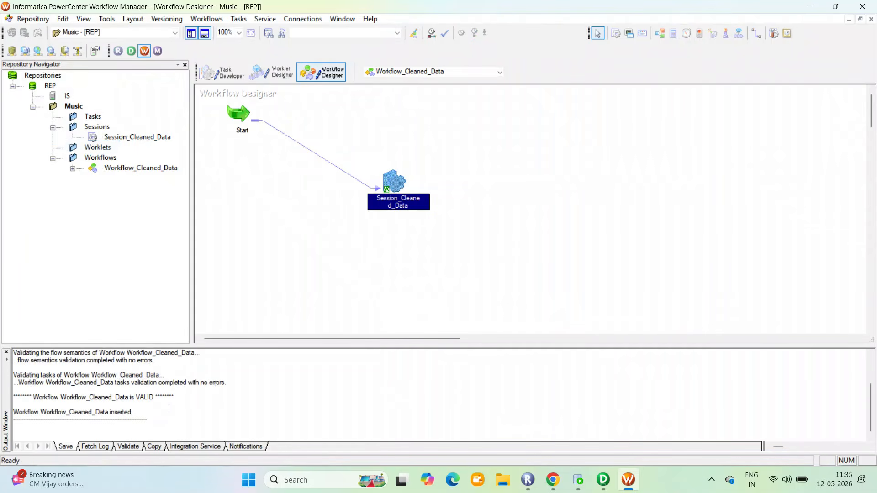
# Run Workflow_Cleaned_Data starting from the Session_Cleaned_Data task
pyautogui.moveTo(168, 408); pyautogui.dragTo(16, 396)
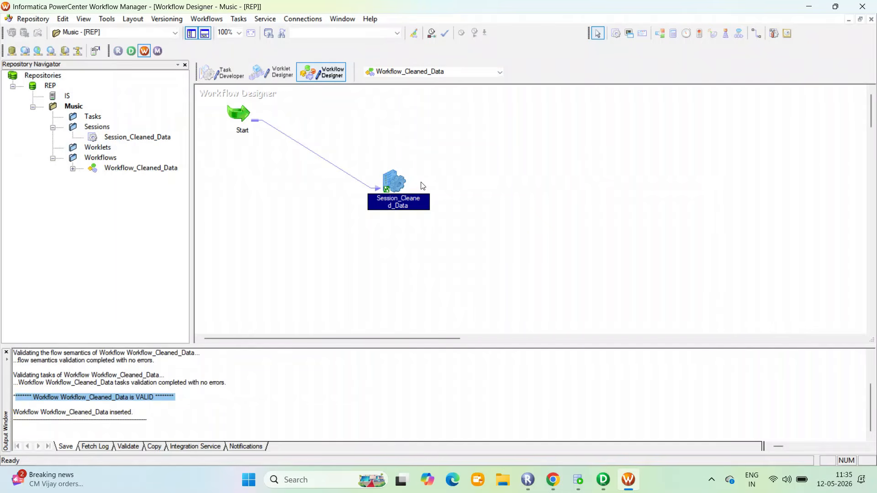
pyautogui.rightClick(395, 175)
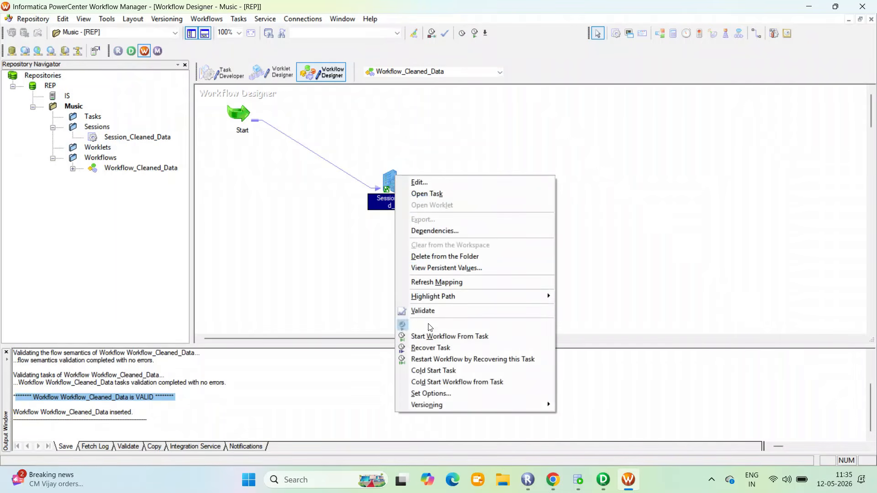
pyautogui.click(420, 337)
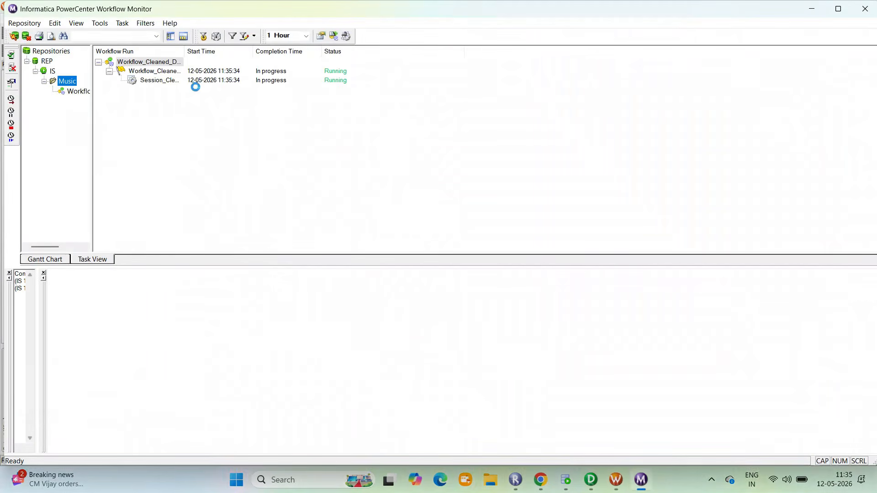
# Examine the task details and source/target statistics of the Session_Cleaned_Data run in the Workflow Monitor
pyautogui.click(134, 80)
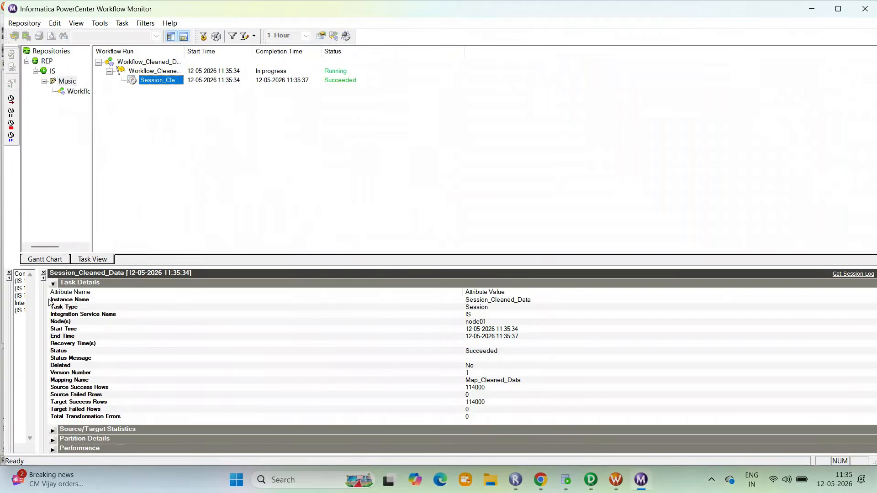
pyautogui.click(52, 283)
pyautogui.click(53, 293)
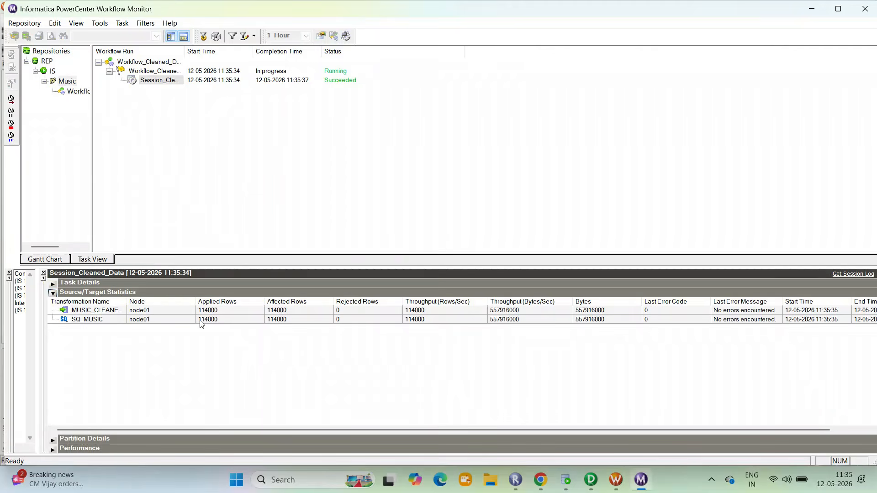
pyautogui.click(209, 314)
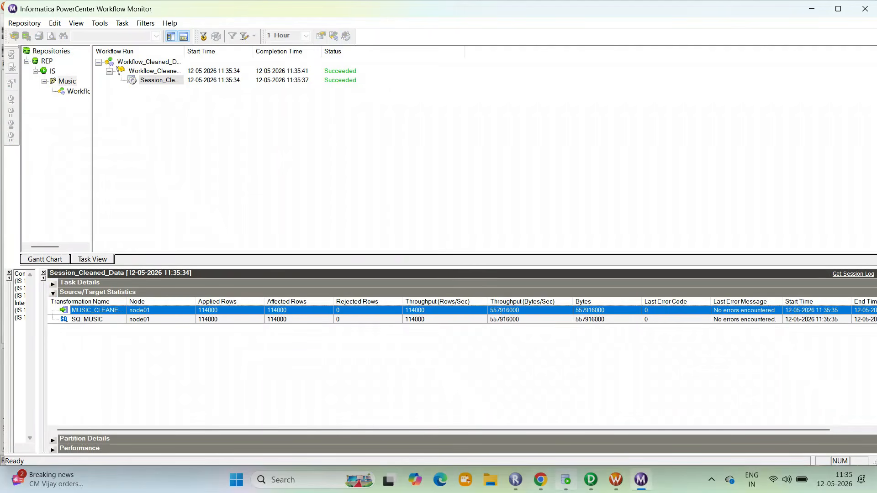
# Switch to Oracle SQL Developer and change the table in the count query to music_cleaned_data
pyautogui.click(566, 488)
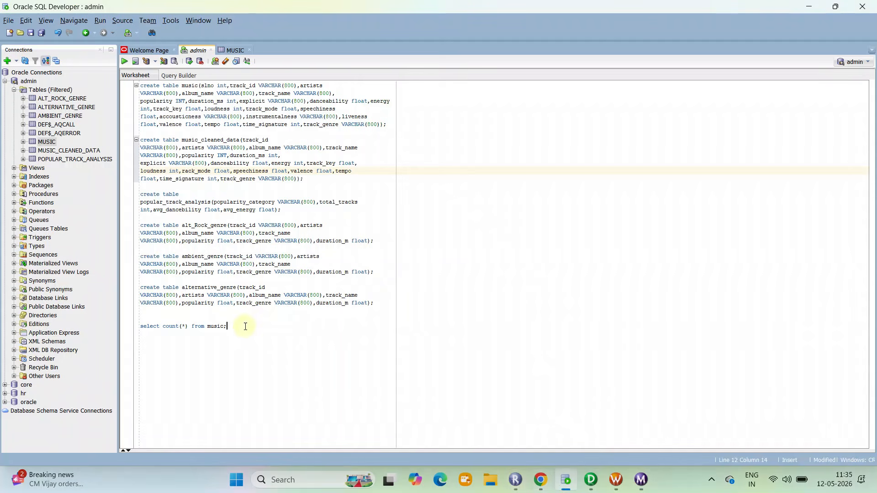
pyautogui.moveTo(220, 326)
pyautogui.mouseDown()
pyautogui.moveTo(204, 325)
pyautogui.moveTo(211, 326)
pyautogui.mouseUp()
pyautogui.click(226, 326)
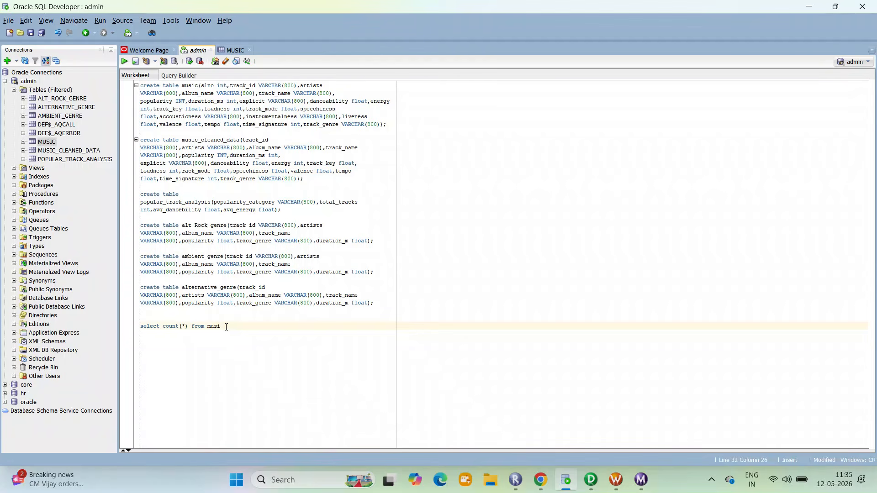
pyautogui.hotkey('ctrl', 'space')
pyautogui.press('Down')
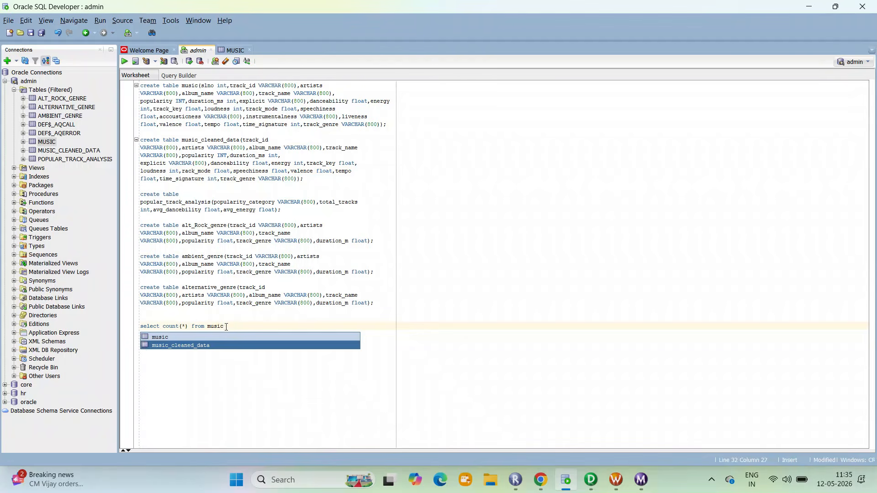
pyautogui.press('Return')
pyautogui.write(';')
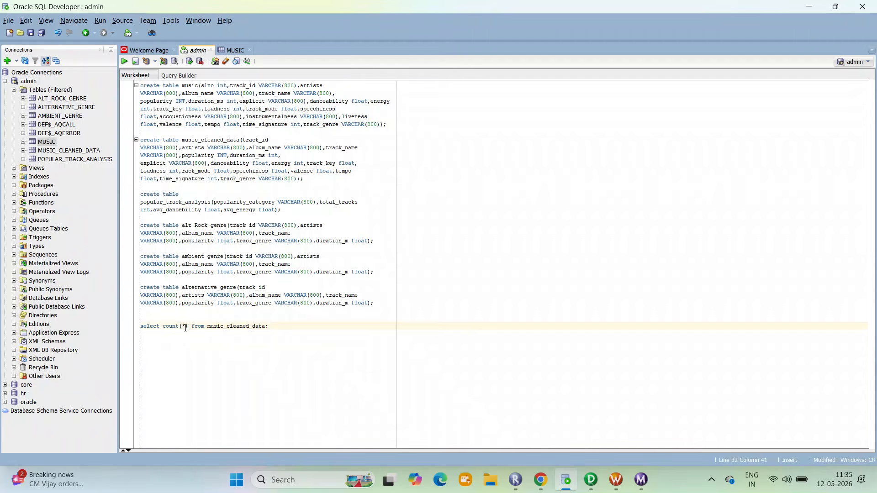
# Change the query to "select * from music_cleaned_data;" and run only that statement
pyautogui.moveTo(186, 328); pyautogui.dragTo(164, 325)
pyautogui.write('*')
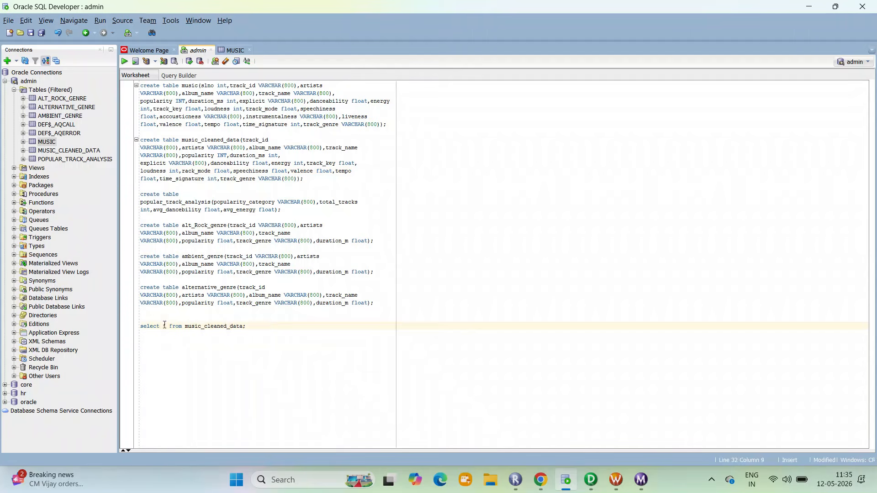
pyautogui.moveTo(350, 319); pyautogui.dragTo(137, 329)
pyautogui.click(276, 333)
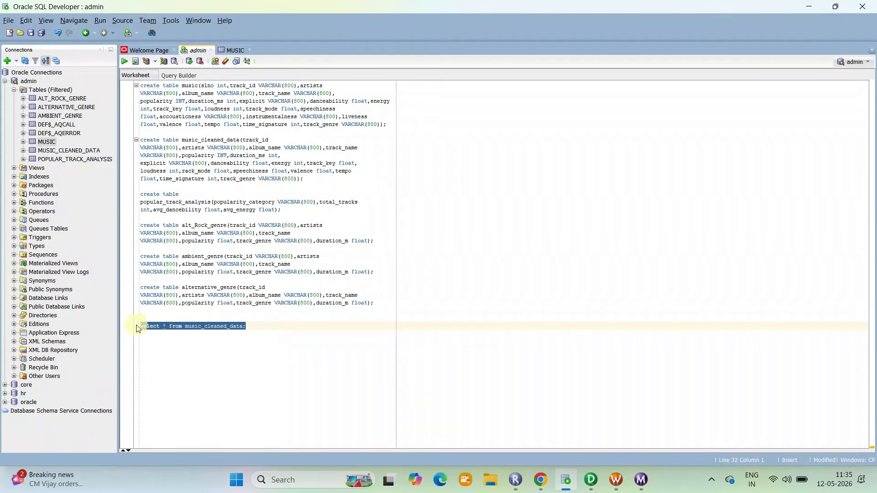
pyautogui.hotkey('ctrl', 'Return')
pyautogui.click(312, 284)
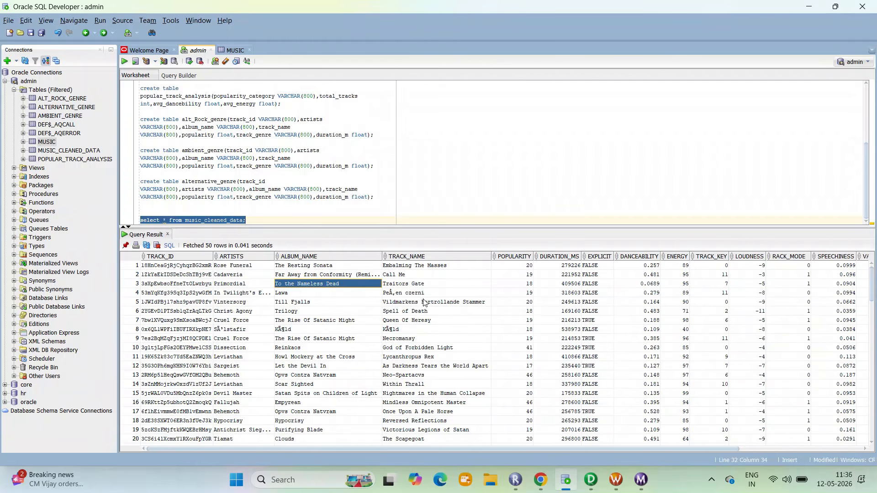
# Compare the music_cleaned_data query result with the Data Cleaning sample output in the kickoff PDF, and close the result
pyautogui.click(541, 485)
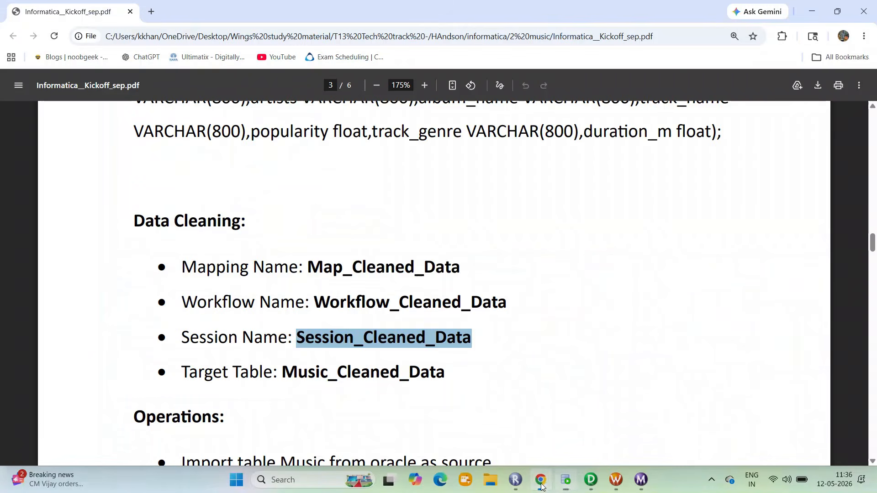
pyautogui.scroll(-15, 402, 365)
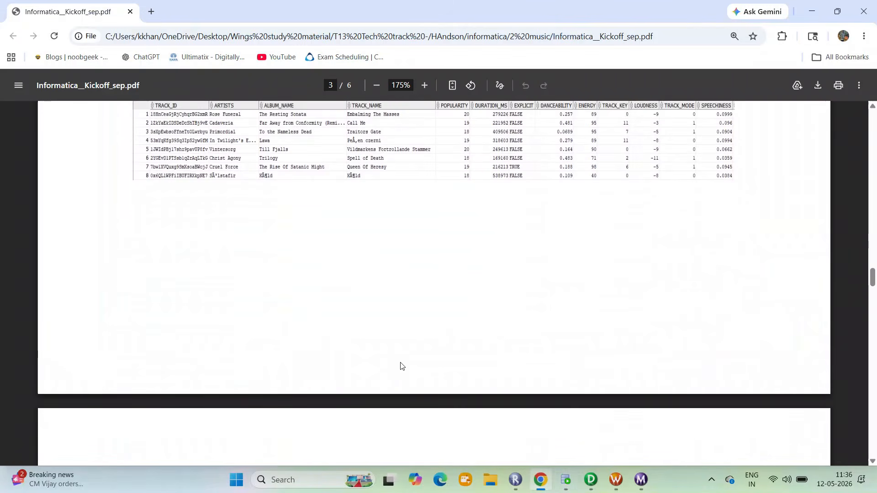
pyautogui.scroll(3, 402, 366)
pyautogui.click(269, 250)
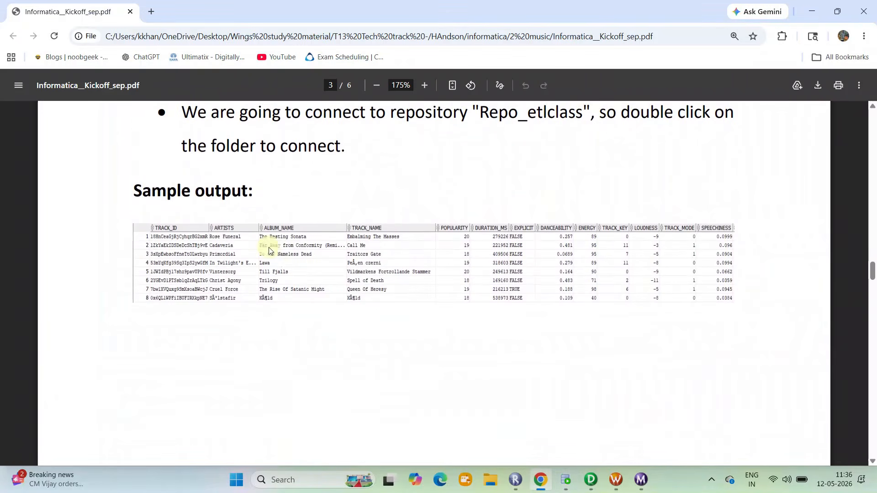
pyautogui.click(424, 85)
pyautogui.click(424, 86)
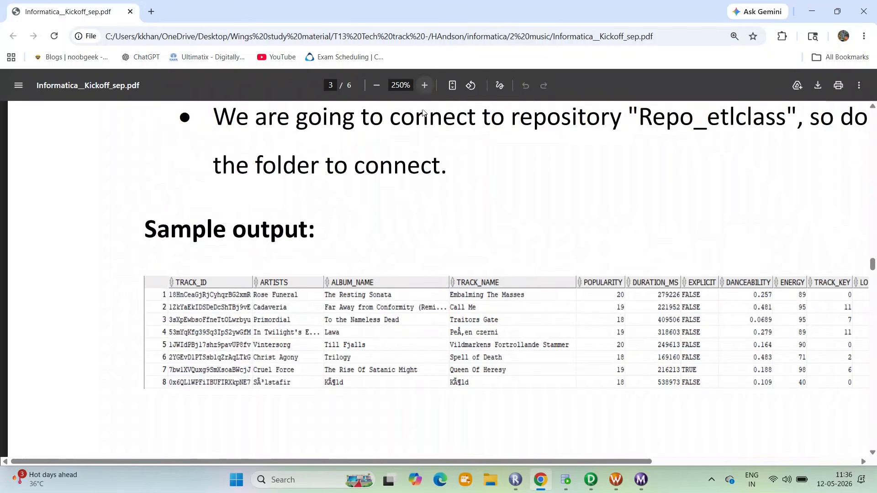
pyautogui.click(428, 351)
pyautogui.moveTo(566, 461); pyautogui.dragTo(695, 461)
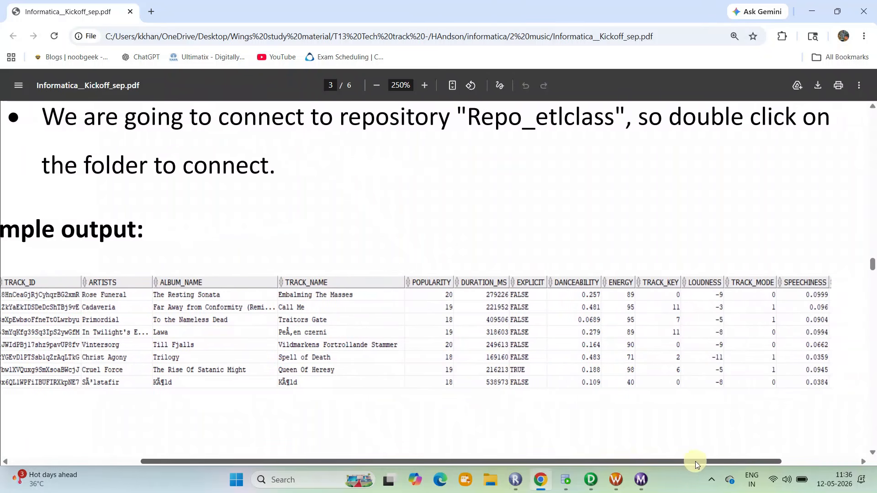
pyautogui.click(567, 482)
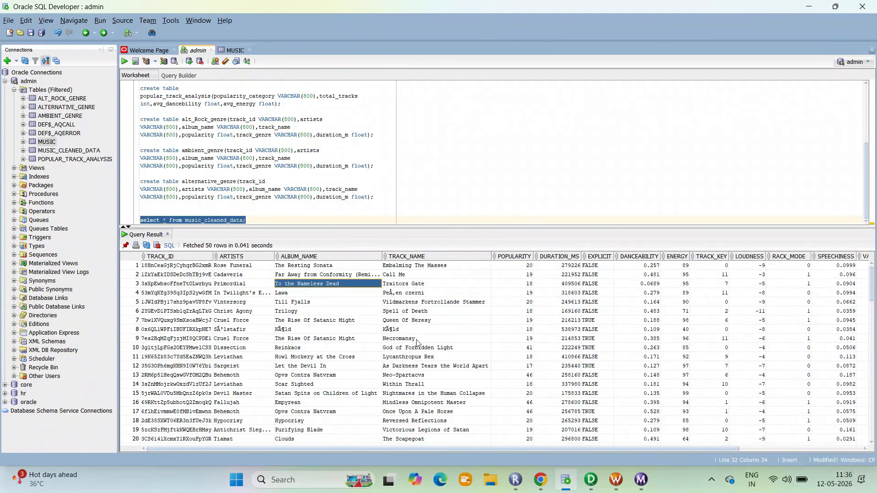
pyautogui.click(169, 235)
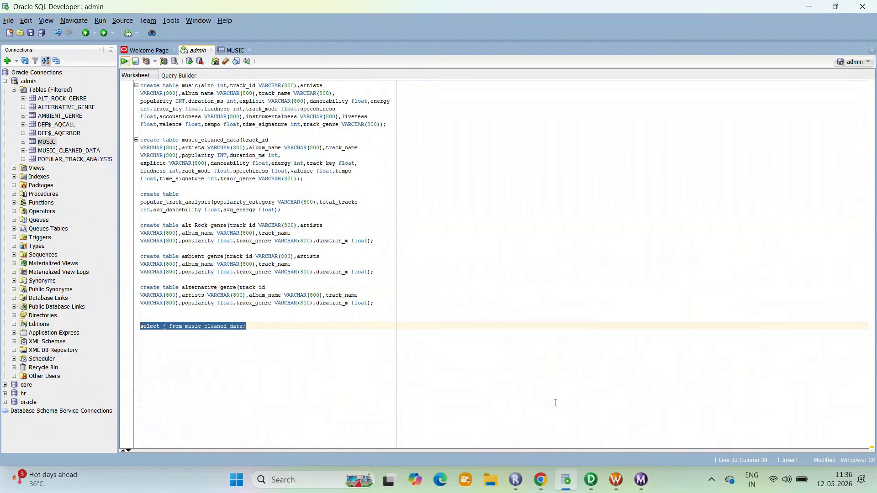
# Read the kickoff PDF's note on using Music_Cleaned_Data as source and the object names for Task 1: Popular Track Analysis
pyautogui.click(545, 481)
pyautogui.click(376, 83)
pyautogui.click(375, 84)
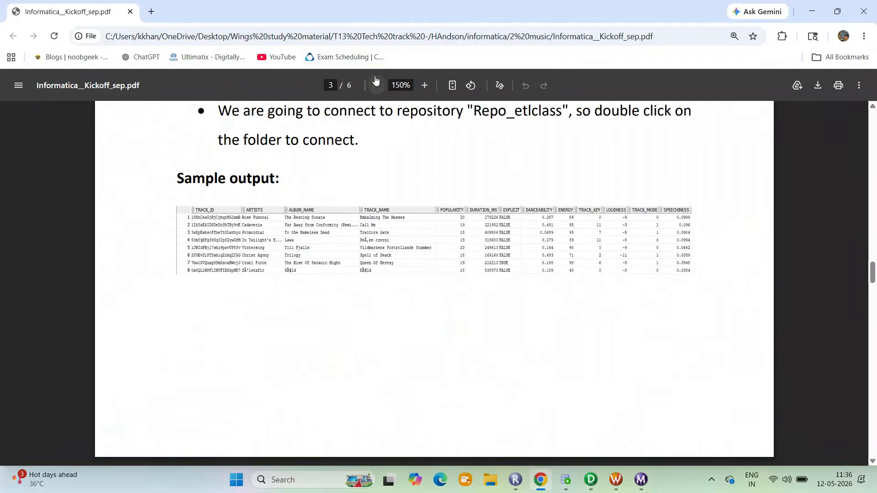
pyautogui.scroll(-10, 392, 191)
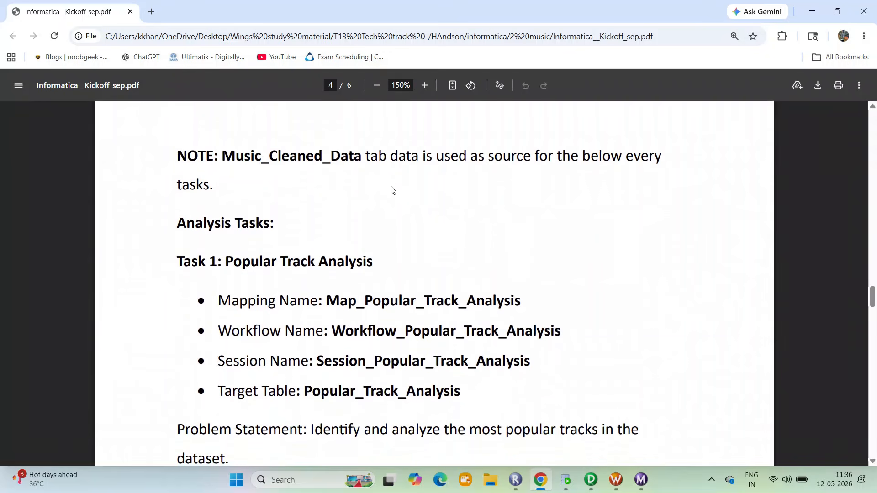
pyautogui.moveTo(223, 156); pyautogui.dragTo(707, 173)
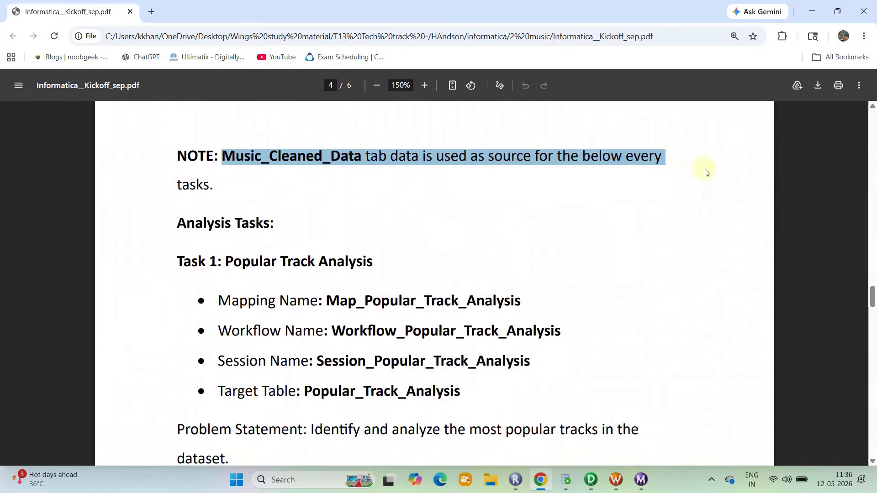
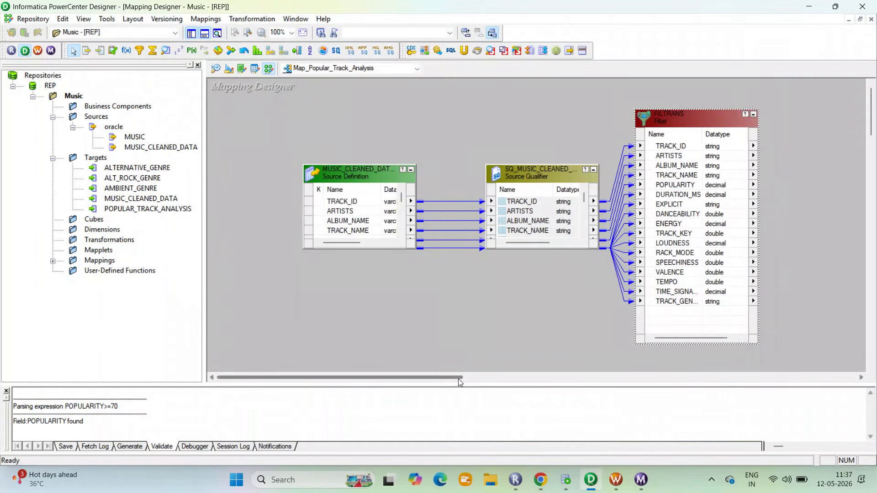
# Copy the new column name POPULARITY_CATEGORY from the Task 1 operations in the kickoff PDF
pyautogui.moveTo(458, 378); pyautogui.dragTo(551, 383)
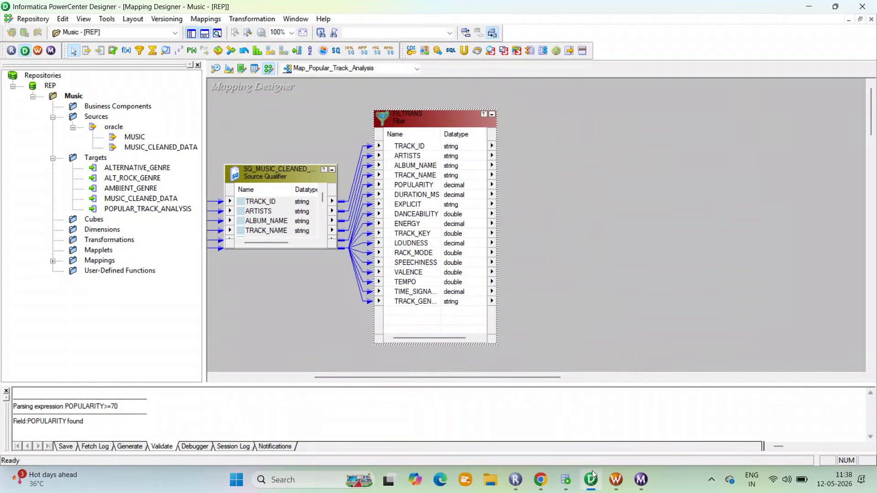
pyautogui.click(540, 480)
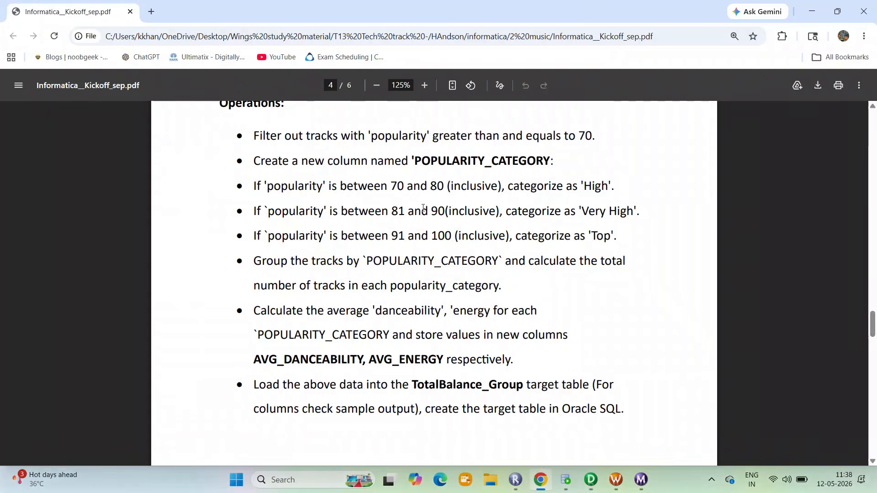
pyautogui.moveTo(415, 162); pyautogui.dragTo(548, 163)
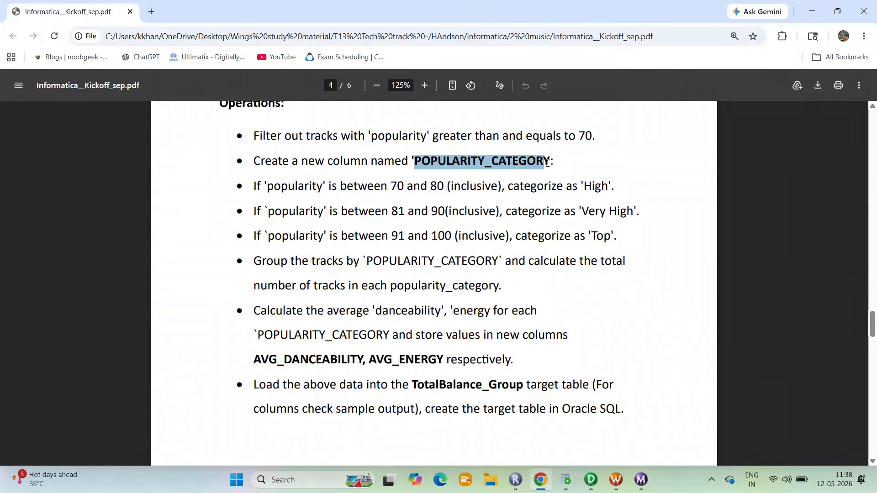
# In PowerCenter Designer, add an Expression transformation beside the filter in Map_Popular_Track_Analysis and link all filter ports into it
pyautogui.click(591, 480)
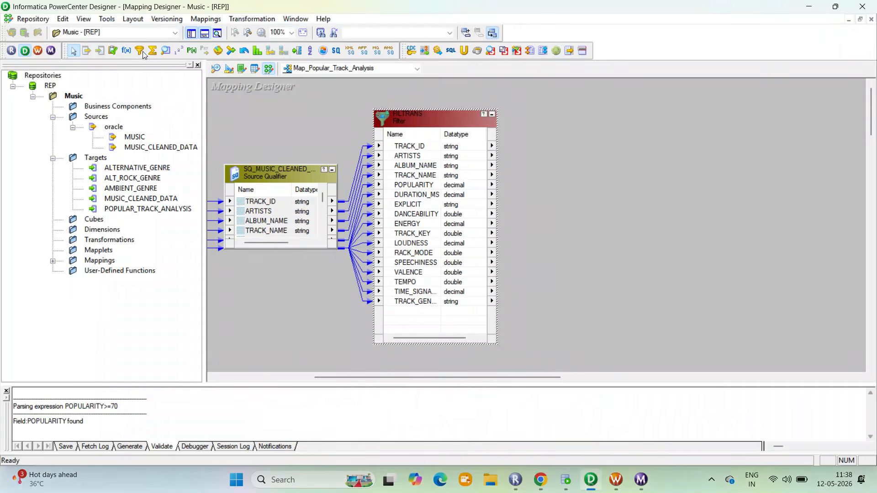
pyautogui.click(127, 50)
pyautogui.moveTo(535, 98); pyautogui.dragTo(664, 349)
pyautogui.click(421, 144)
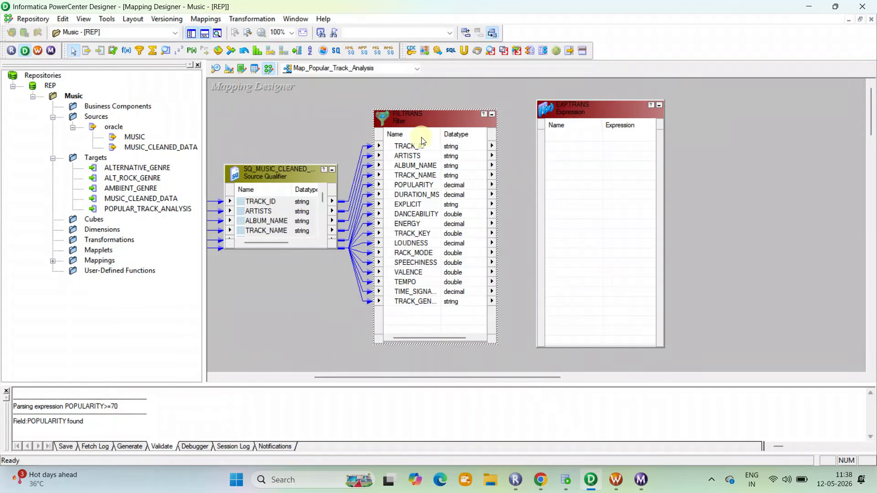
pyautogui.rightClick(421, 143)
pyautogui.click(434, 151)
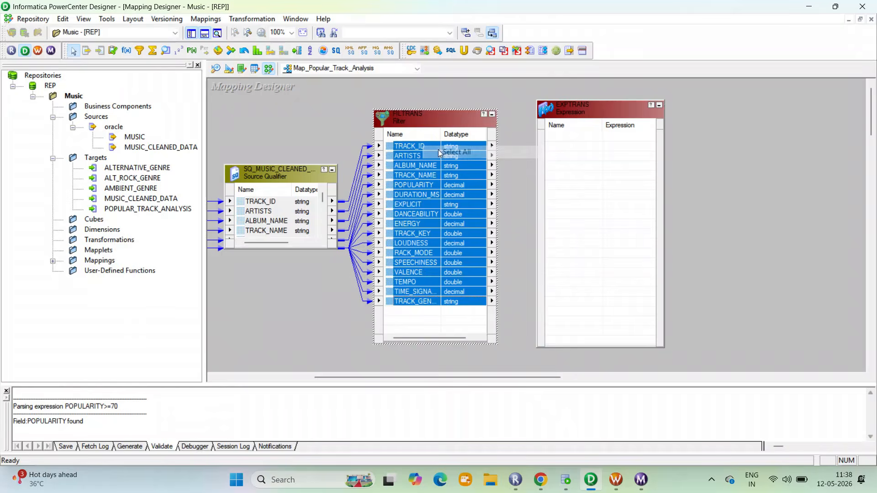
pyautogui.moveTo(427, 146); pyautogui.dragTo(554, 137)
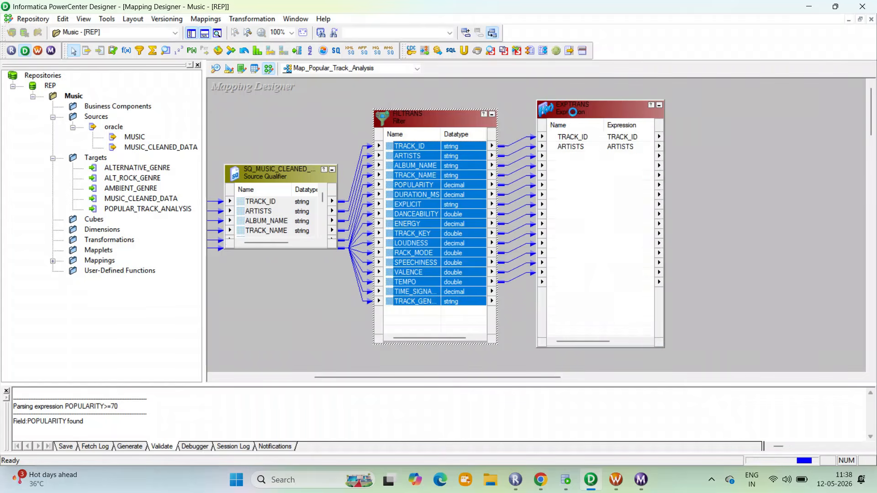
# Add a new port named POPULARITY_CATEGORY after TRACK_GENRE in the EXPTRANS expression transformation
pyautogui.doubleClick(572, 111)
pyautogui.click(359, 44)
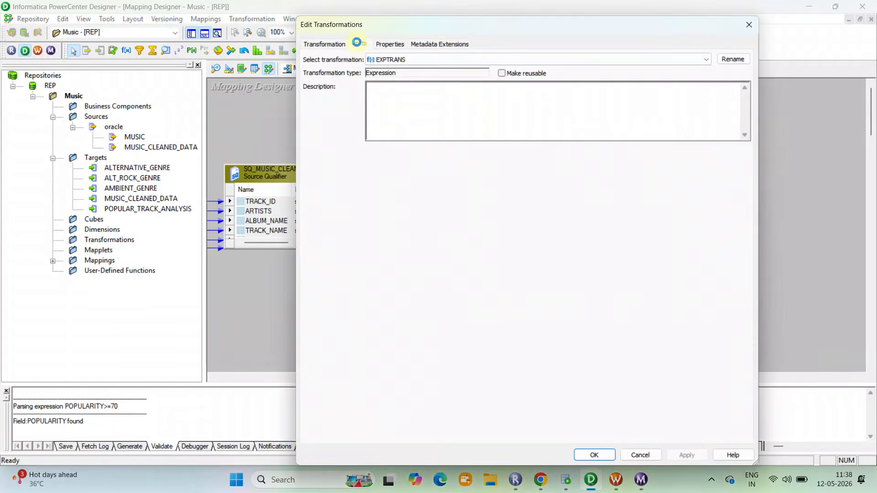
pyautogui.click(315, 260)
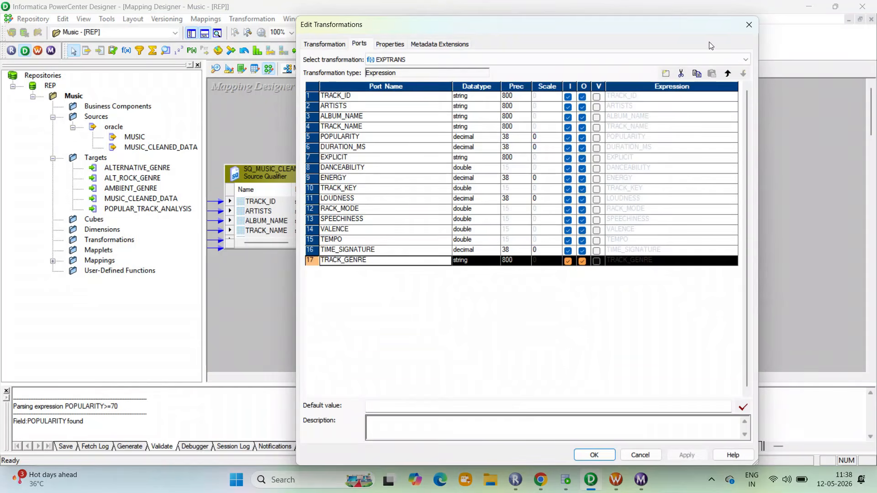
pyautogui.click(665, 73)
pyautogui.write('POPULARITY_CATEGOR')
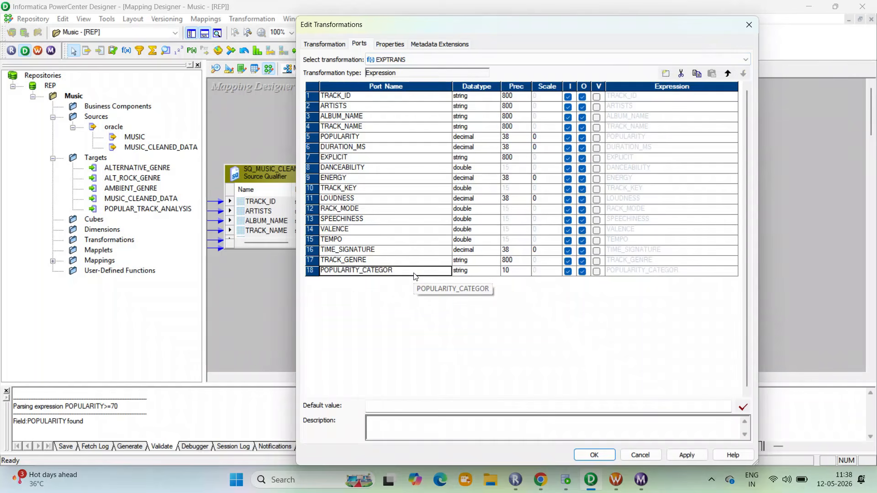
pyautogui.click(413, 272)
pyautogui.click(412, 270)
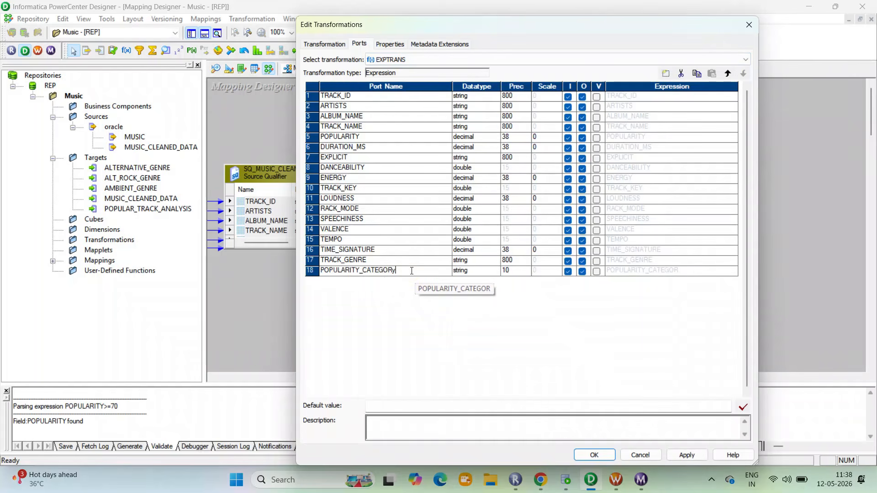
# Set the POPULARITY_CATEGORY port's precision to 50 and make it an output-only port
pyautogui.click(511, 271)
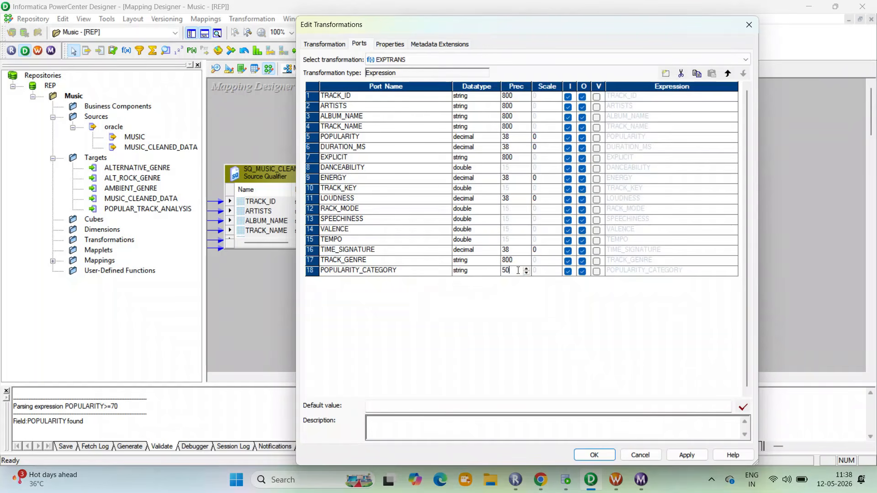
pyautogui.write('50')
pyautogui.click(568, 272)
pyautogui.click(687, 271)
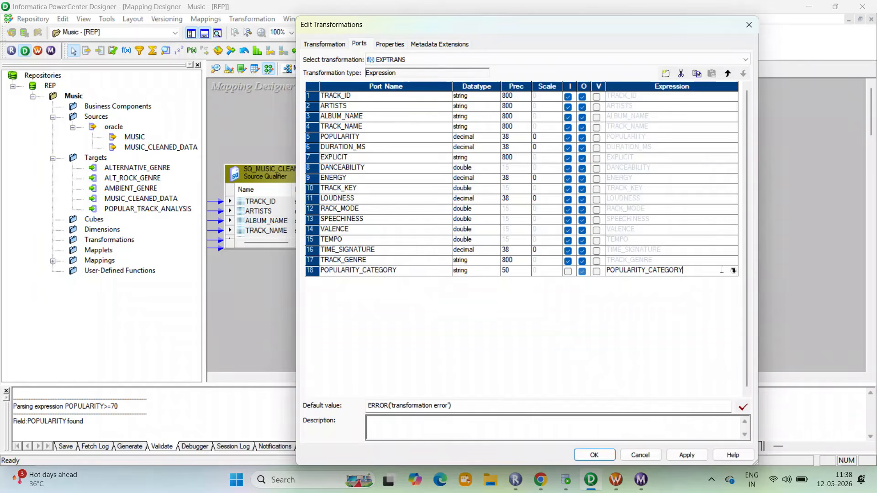
# Replace the POPULARITY_CATEGORY expression with a first iif branch returning 'High' for POPULARITY>70 and POPULARITY<=80, following the kickoff PDF
pyautogui.click(733, 270)
pyautogui.click(170, 73)
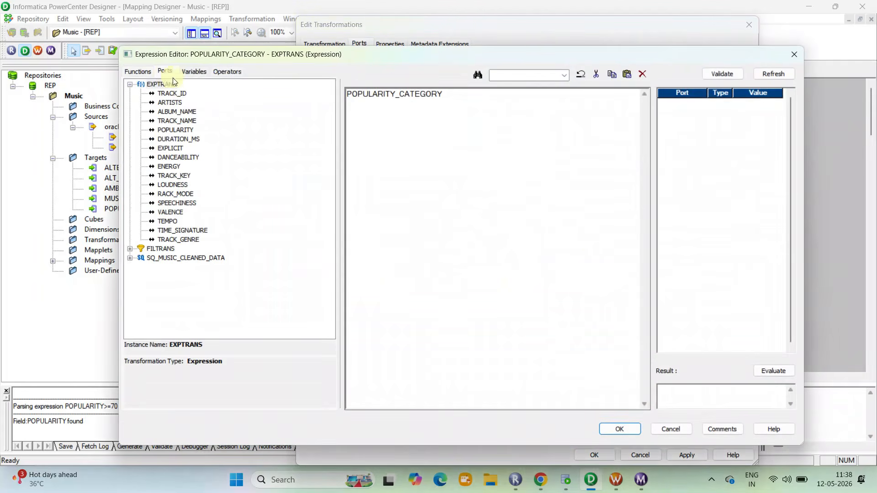
pyautogui.hotkey('alt', 'Tab')
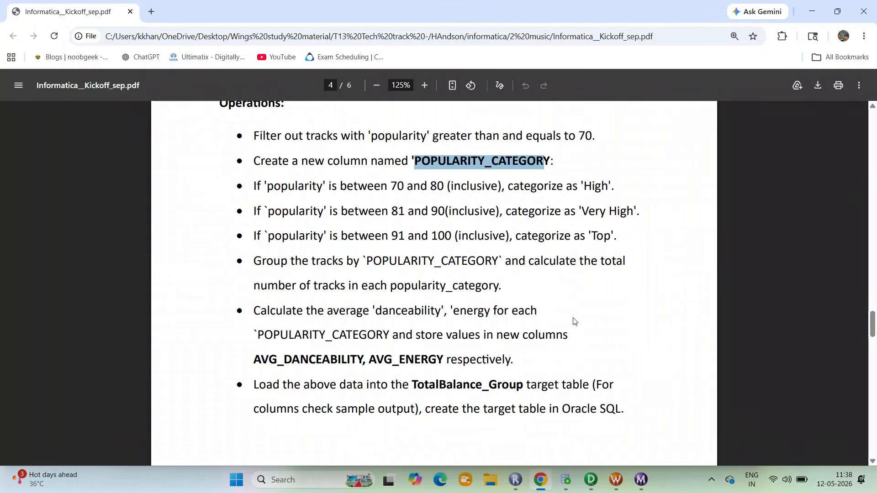
pyautogui.click(591, 479)
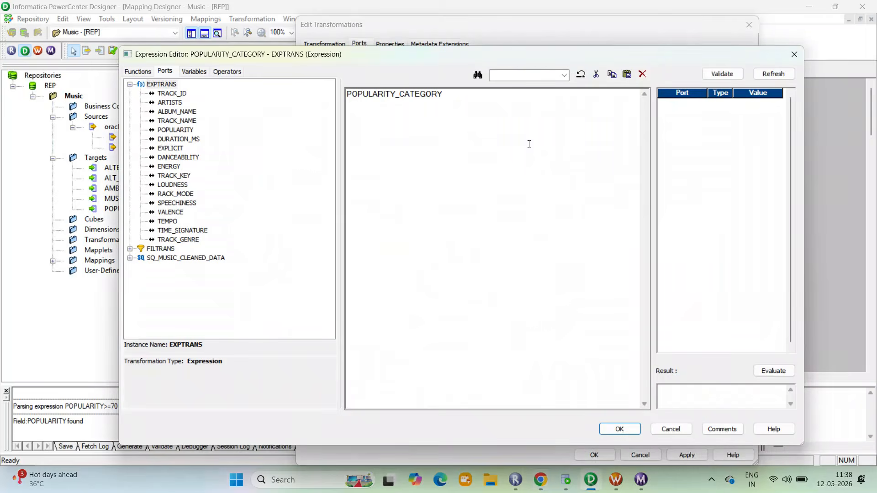
pyautogui.moveTo(464, 91); pyautogui.dragTo(305, 95)
pyautogui.write('iif(')
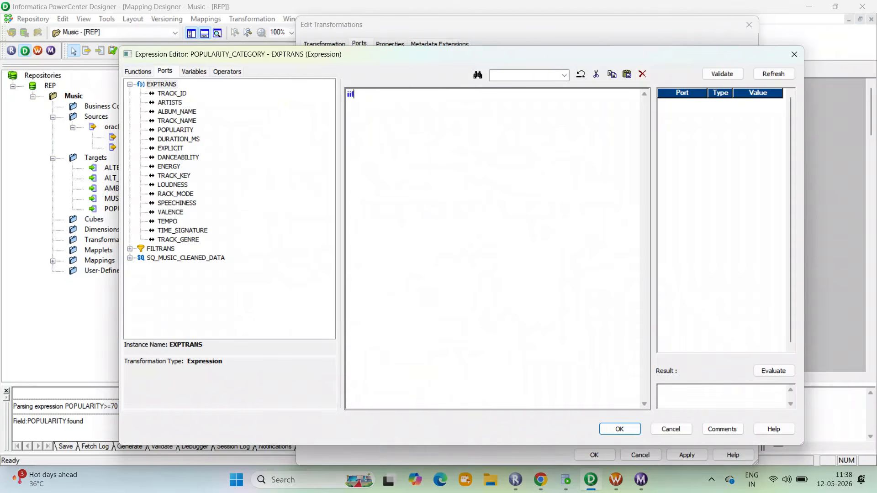
pyautogui.doubleClick(169, 131)
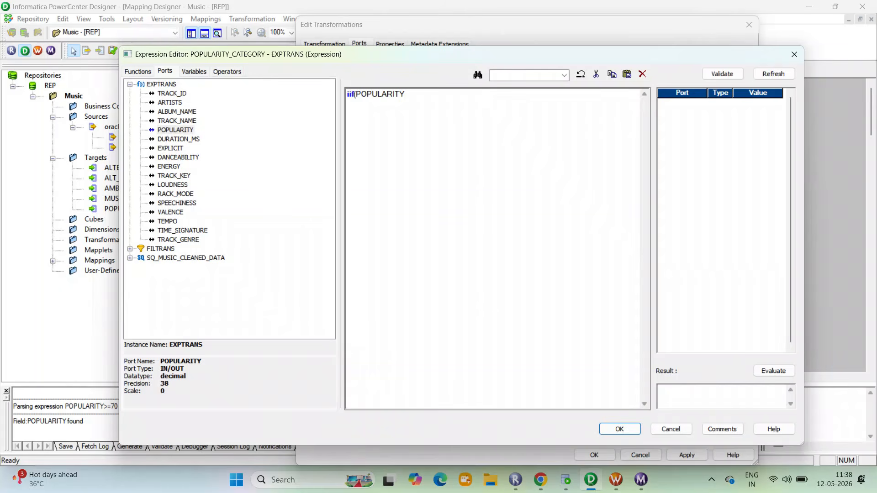
pyautogui.write('>70 and')
pyautogui.doubleClick(182, 131)
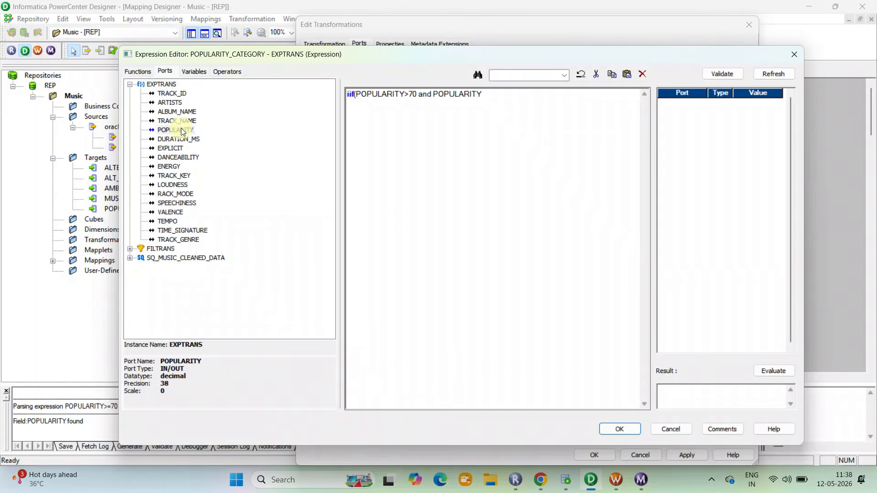
pyautogui.write("<=80,'High")
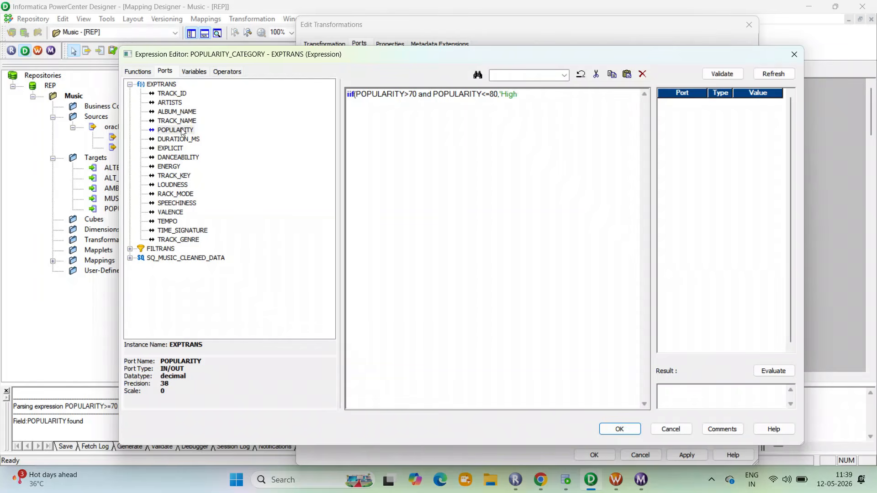
pyautogui.write("',")
# Add a second iif branch on a new line from a copy of the first, testing POPULARITY>80 and POPULARITY<=90
pyautogui.press('Return')
pyautogui.write('iif(')
pyautogui.moveTo(356, 93); pyautogui.dragTo(577, 95)
pyautogui.hotkey('ctrl', 'c')
pyautogui.click(530, 106)
pyautogui.hotkey('ctrl', 'v')
pyautogui.click(413, 104)
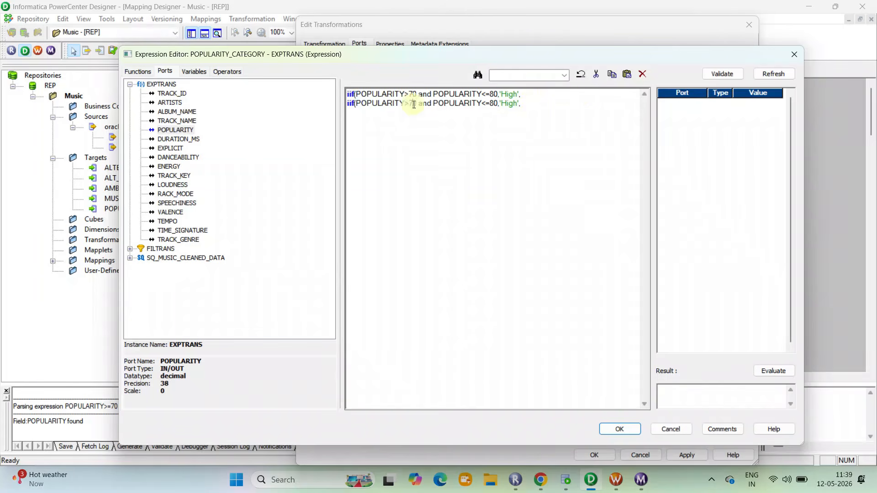
pyautogui.press('BackSpace')
pyautogui.write('8')
pyautogui.click(494, 104)
pyautogui.press('BackSpace')
pyautogui.write('9')
# Check the category label in the kickoff PDF and change the second branch's result to 'Very High'
pyautogui.click(541, 479)
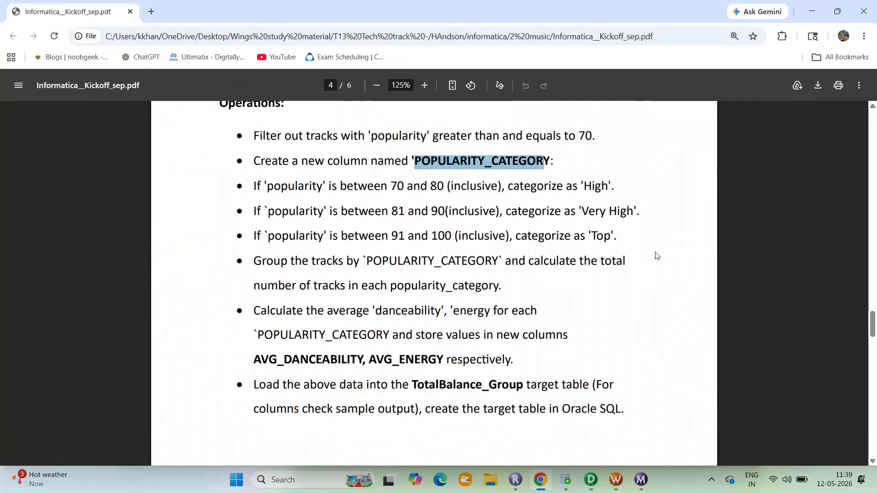
pyautogui.click(594, 484)
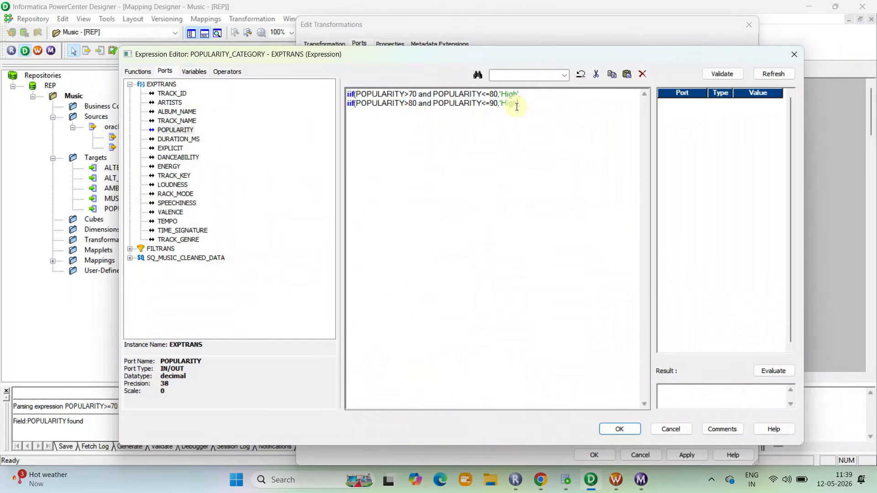
pyautogui.moveTo(518, 103); pyautogui.dragTo(508, 103)
pyautogui.click(543, 483)
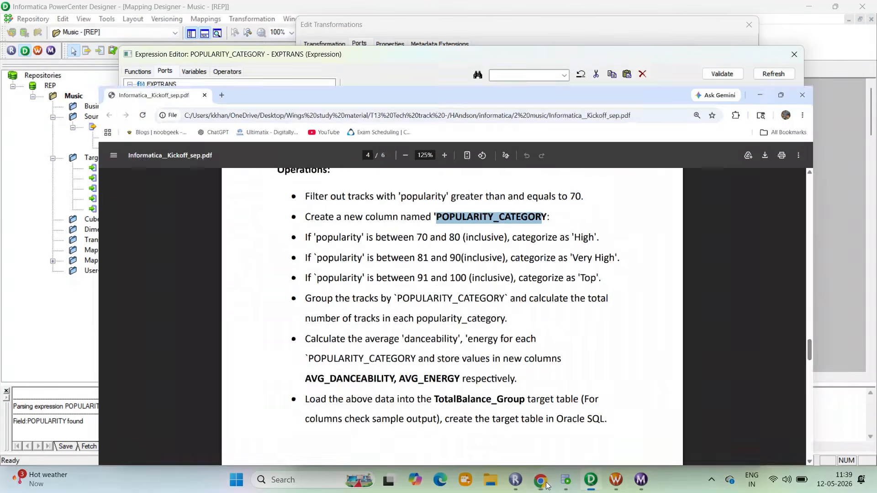
pyautogui.click(543, 484)
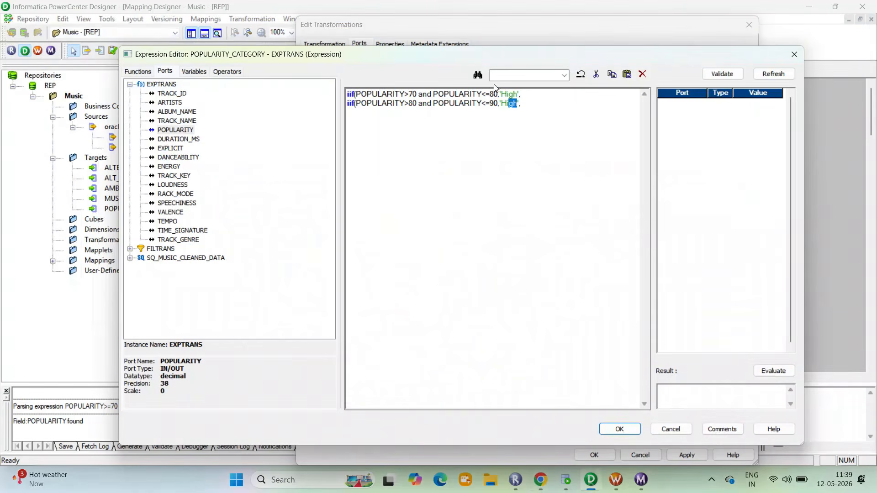
pyautogui.click(503, 103)
pyautogui.write('very')
pyautogui.click(503, 104)
pyautogui.press('BackSpace')
pyautogui.write('V')
# Add a third iif branch from a copy of the second, testing POPULARITY>90 and POPULARITY<=100
pyautogui.click(552, 104)
pyautogui.moveTo(548, 103); pyautogui.dragTo(355, 104)
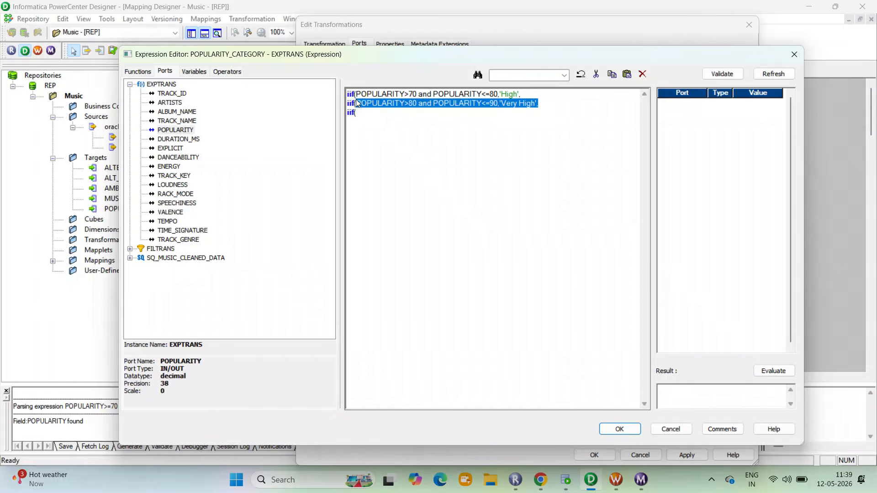
pyautogui.hotkey('ctrl', 'c')
pyautogui.click(363, 112)
pyautogui.hotkey('ctrl', 'v')
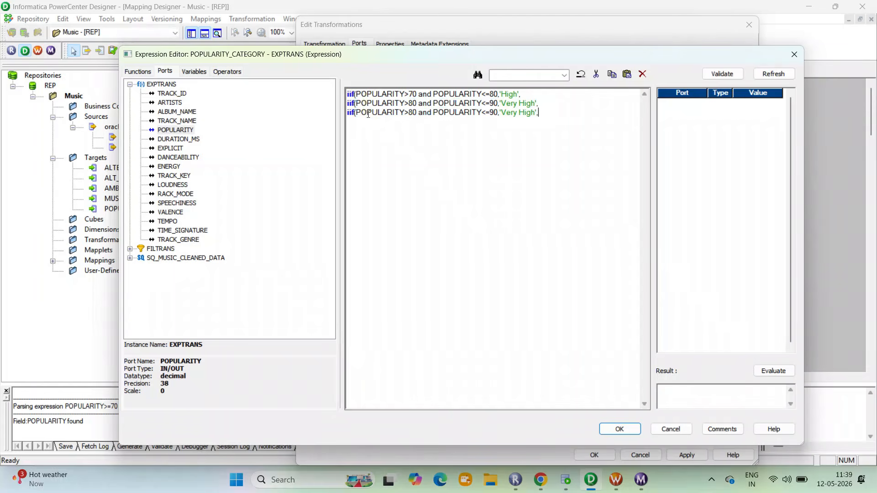
pyautogui.click(414, 113)
pyautogui.press('BackSpace')
pyautogui.write('9')
pyautogui.click(496, 114)
pyautogui.press('BackSpace')
pyautogui.write('10')
# Make the third branch return 'Top' with an empty-string fallback, close all three iif functions, and validate the expression
pyautogui.moveTo(540, 113); pyautogui.dragTo(509, 113)
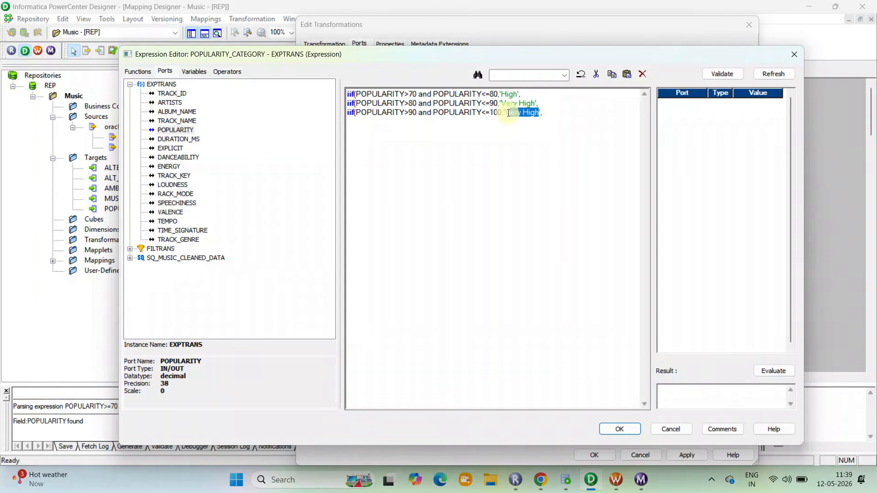
pyautogui.write('Top')
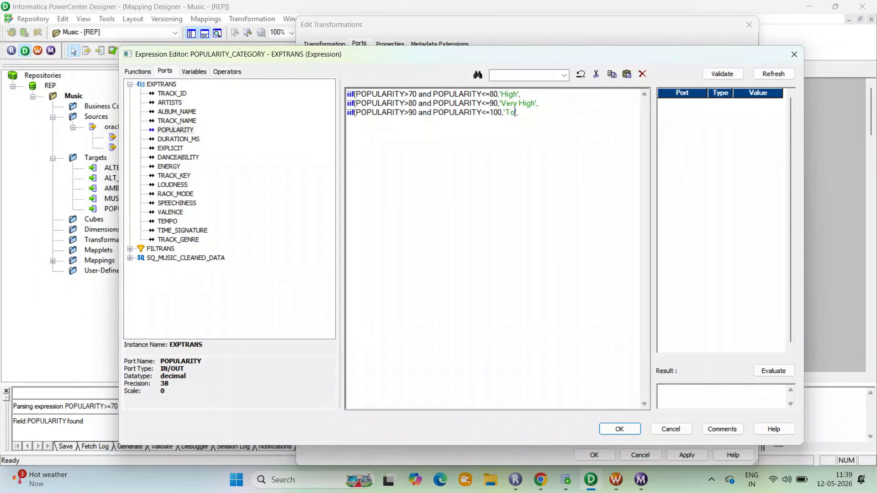
pyautogui.write("','")
pyautogui.click(722, 73)
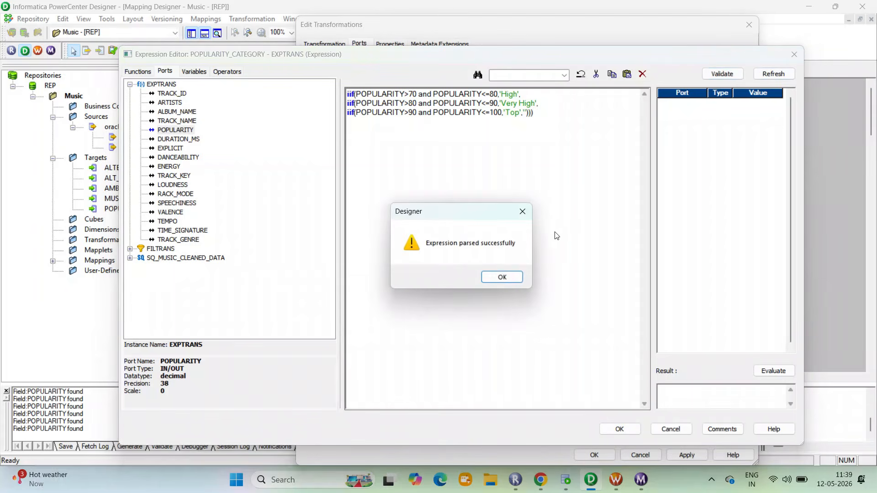
pyautogui.click(499, 277)
# Recheck the Task 1 operations in the kickoff PDF, then accept the category expression and the EXPTRANS changes
pyautogui.click(540, 479)
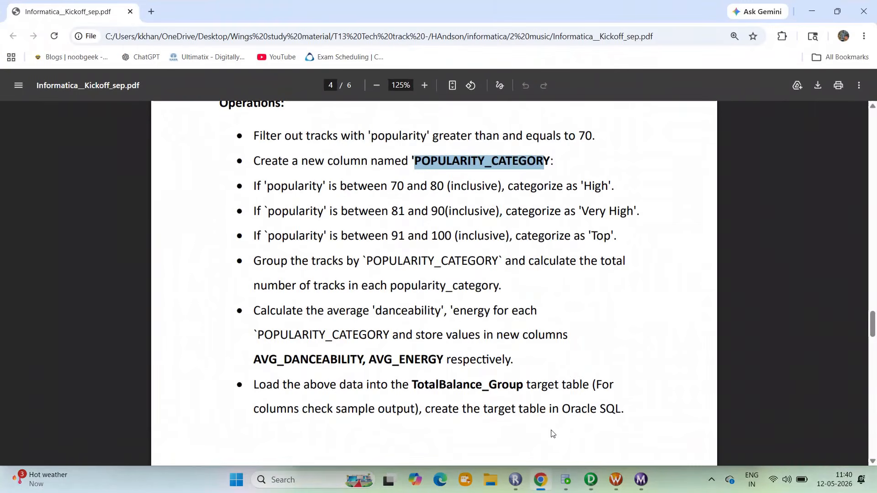
pyautogui.click(590, 481)
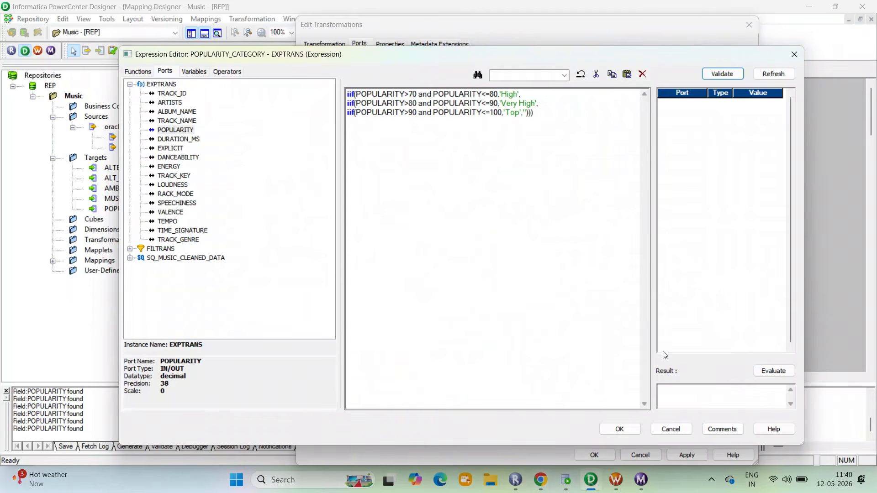
pyautogui.click(604, 429)
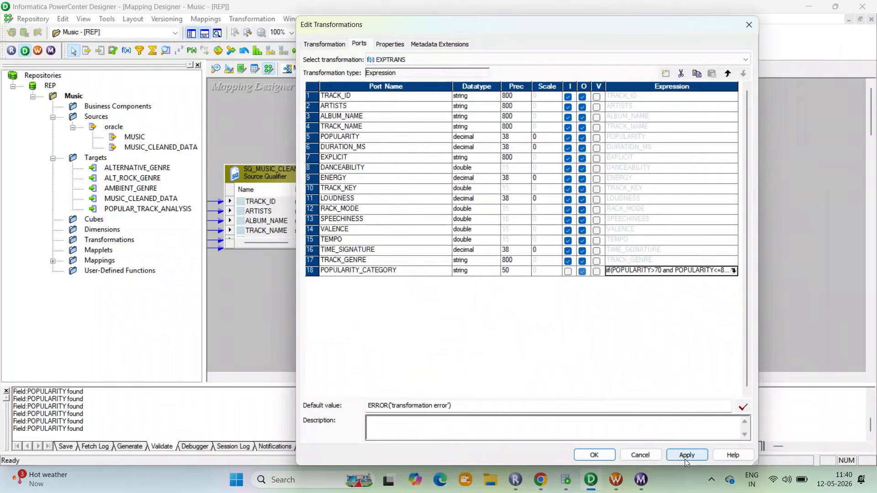
pyautogui.click(595, 454)
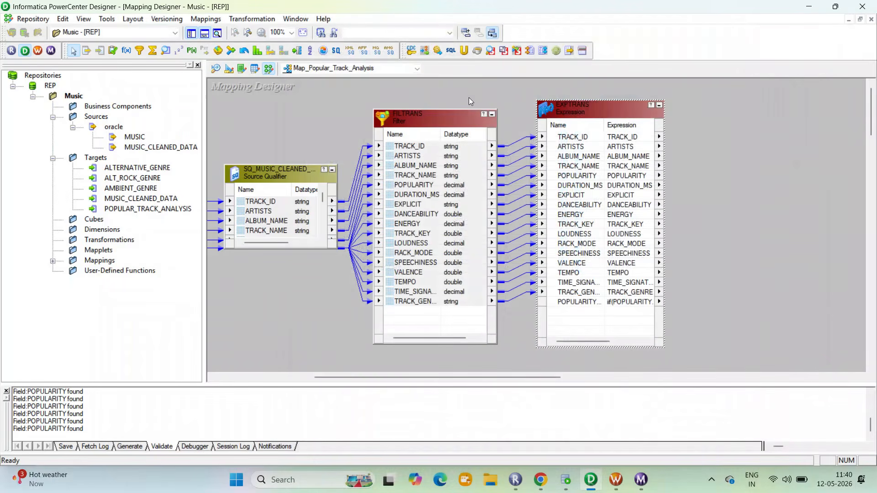
# Add an Aggregator transformation beside the expression in Map_Popular_Track_Analysis and link all EXPTRANS ports into it
pyautogui.click(153, 50)
pyautogui.moveTo(696, 97); pyautogui.dragTo(811, 339)
pyautogui.click(589, 137)
pyautogui.rightClick(594, 137)
pyautogui.click(605, 143)
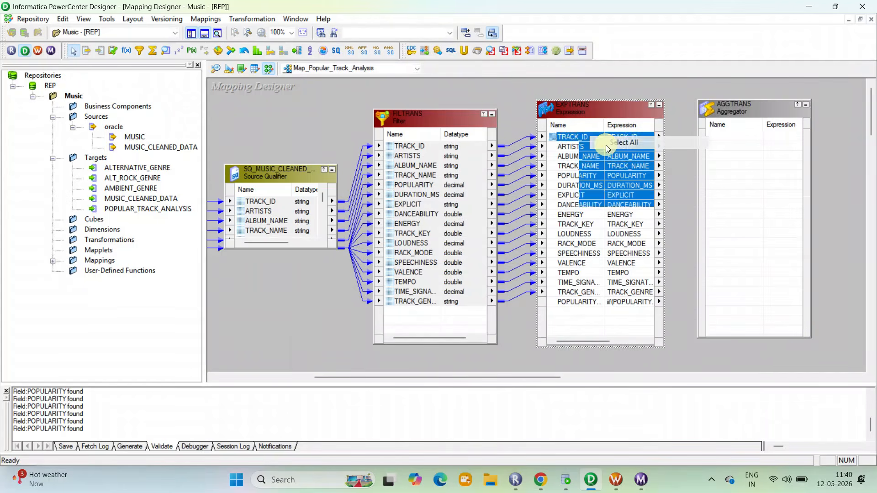
pyautogui.moveTo(606, 145); pyautogui.dragTo(724, 145)
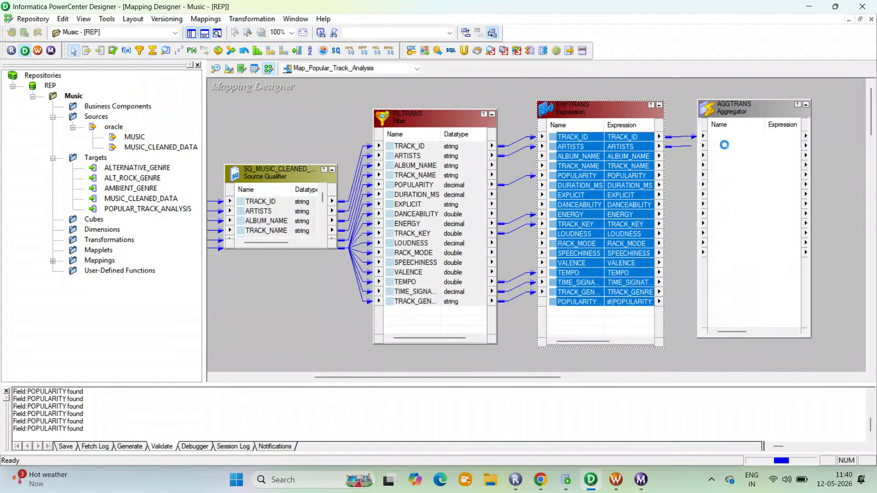
# Open the AGGTRANS ports for editing and read the grouping, track count and average requirements in the kickoff PDF
pyautogui.click(725, 103)
pyautogui.doubleClick(727, 104)
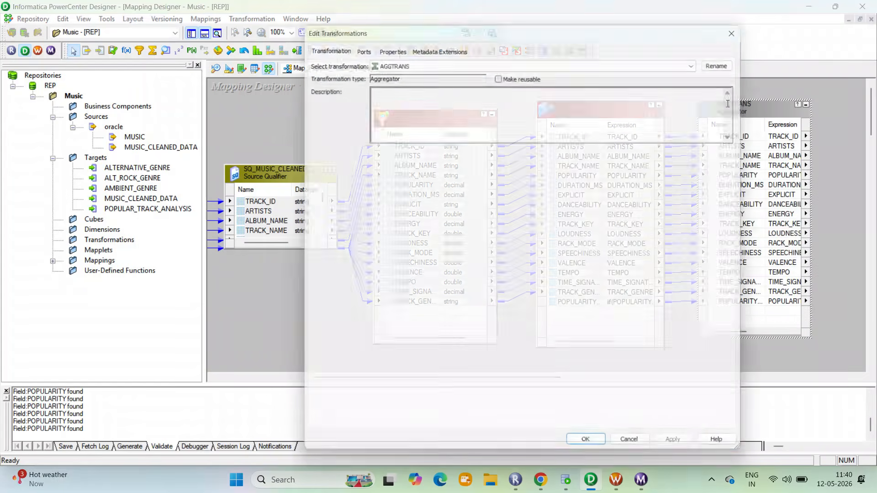
pyautogui.click(359, 43)
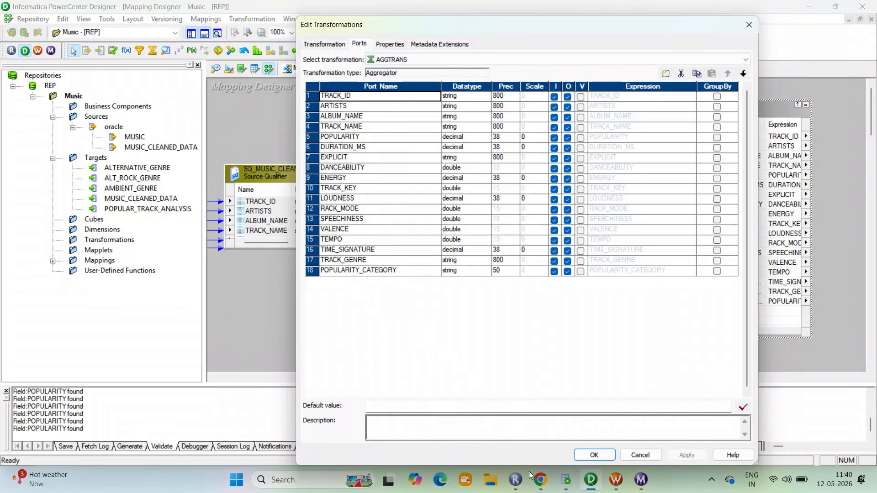
pyautogui.click(540, 479)
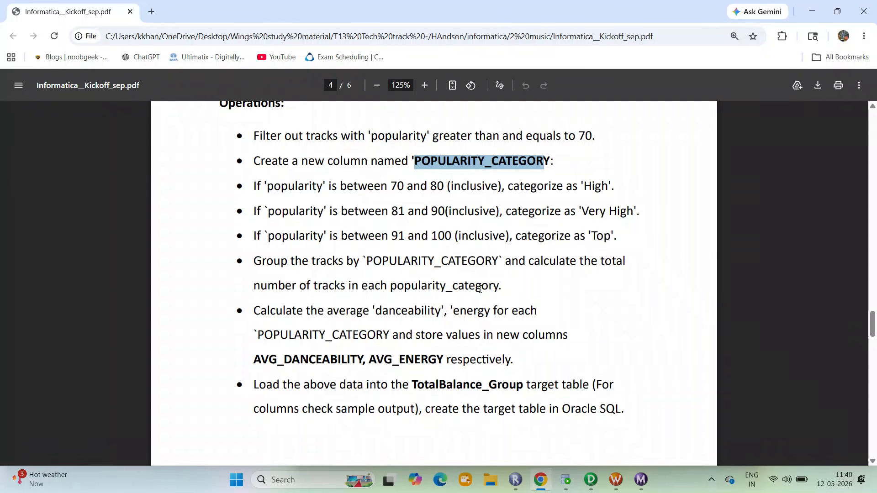
pyautogui.moveTo(480, 289); pyautogui.dragTo(429, 314)
pyautogui.click(428, 314)
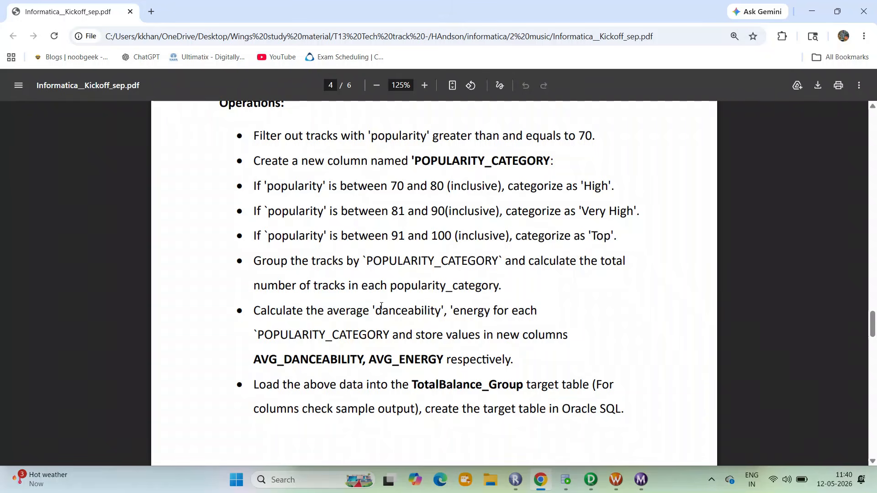
pyautogui.click(616, 479)
pyautogui.click(591, 479)
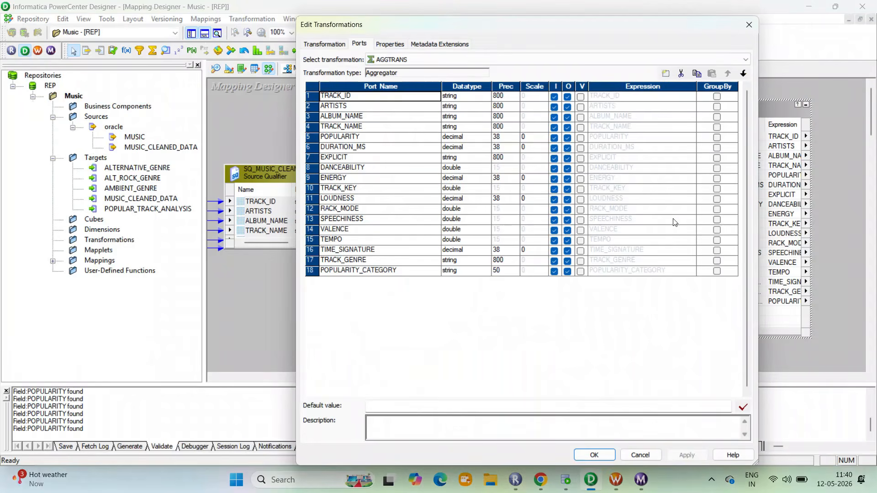
# Add three new ports after POPULARITY_CATEGORY in AGGTRANS and name the first one Total_Track
pyautogui.click(311, 270)
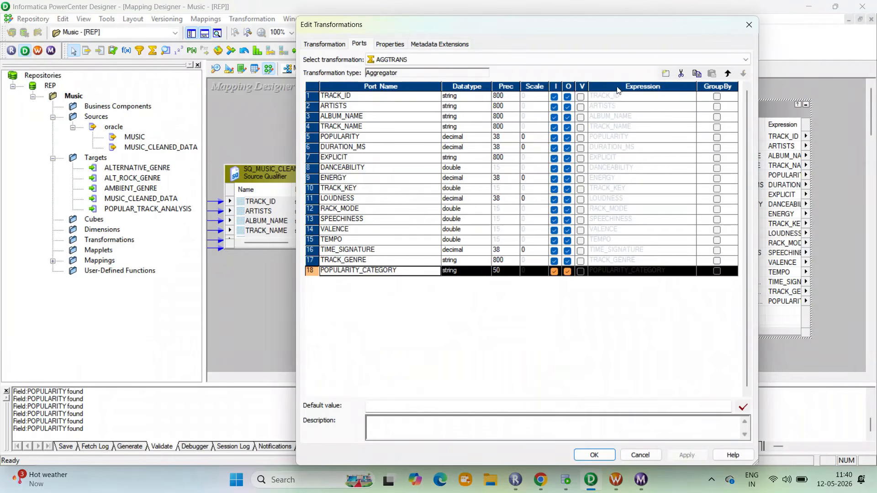
pyautogui.click(665, 74)
pyautogui.click(665, 73)
pyautogui.click(665, 73)
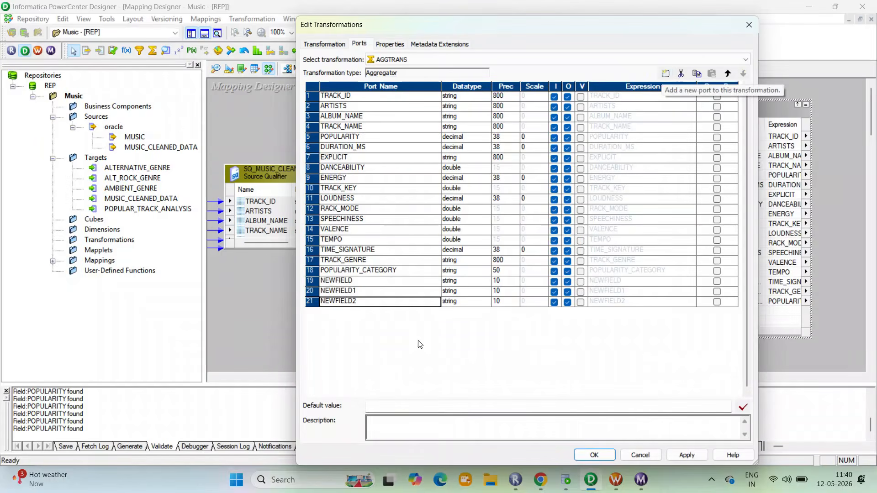
pyautogui.click(346, 280)
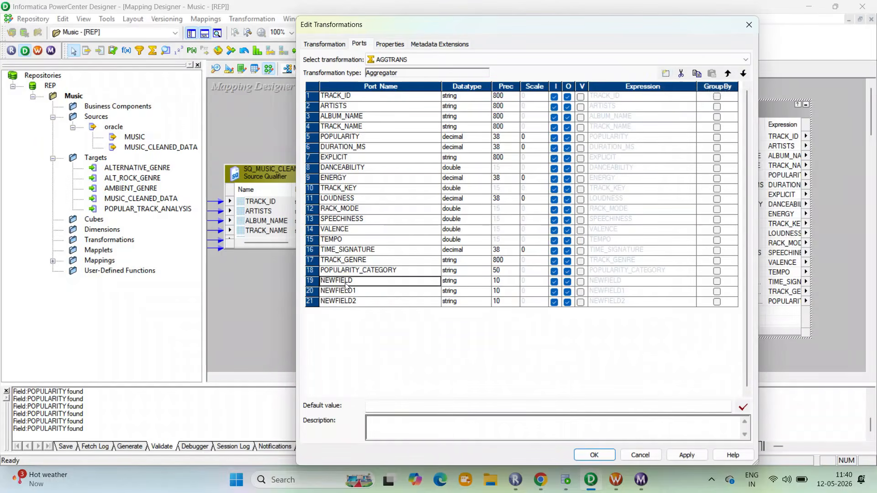
pyautogui.click(346, 280)
pyautogui.write('Total_Track')
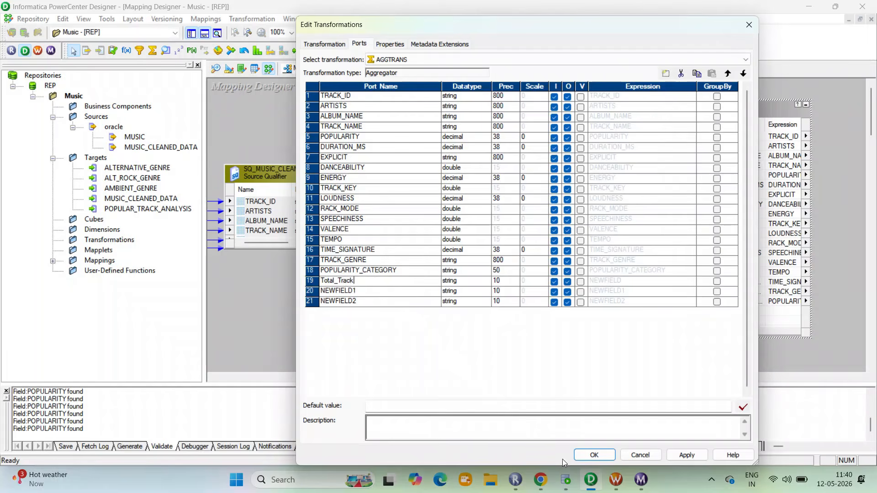
# Copy the column name AVG_DANCEABILITY from the kickoff PDF and use it to name the second new port in AGGTRANS
pyautogui.click(540, 480)
pyautogui.tripleClick(306, 359)
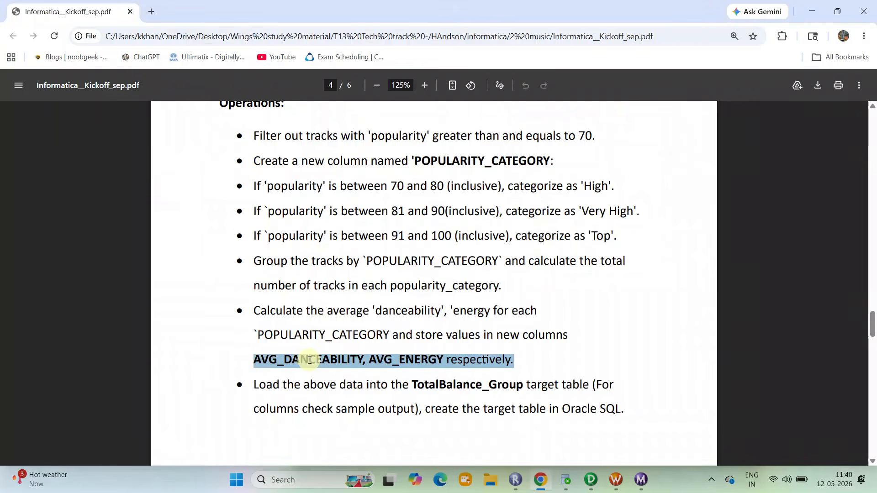
pyautogui.click(365, 356)
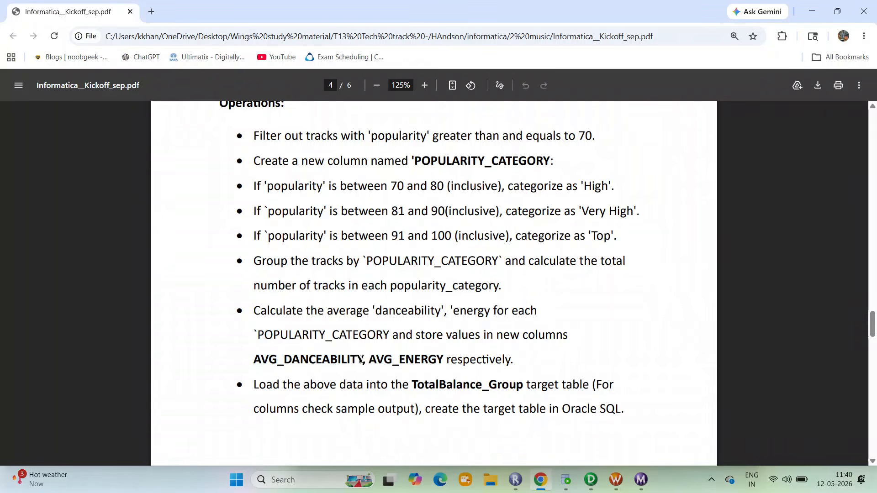
pyautogui.moveTo(363, 359); pyautogui.dragTo(259, 360)
pyautogui.click(624, 485)
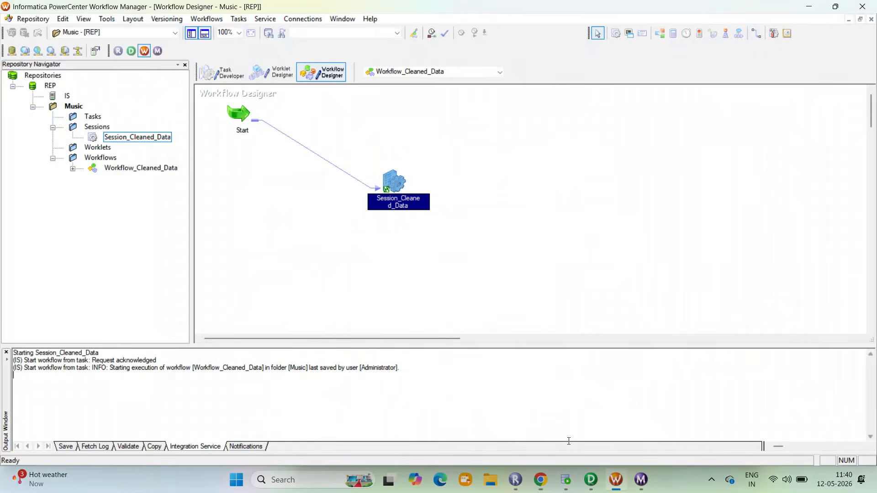
pyautogui.click(595, 483)
pyautogui.click(320, 291)
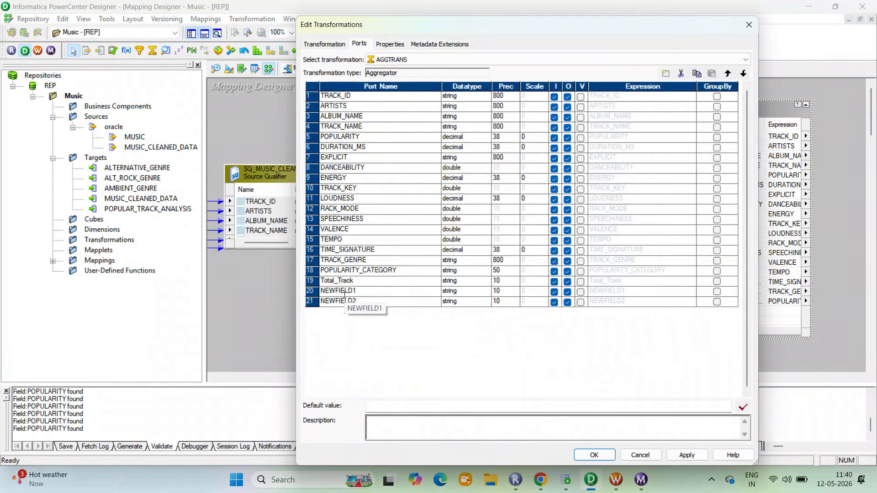
pyautogui.click(320, 291)
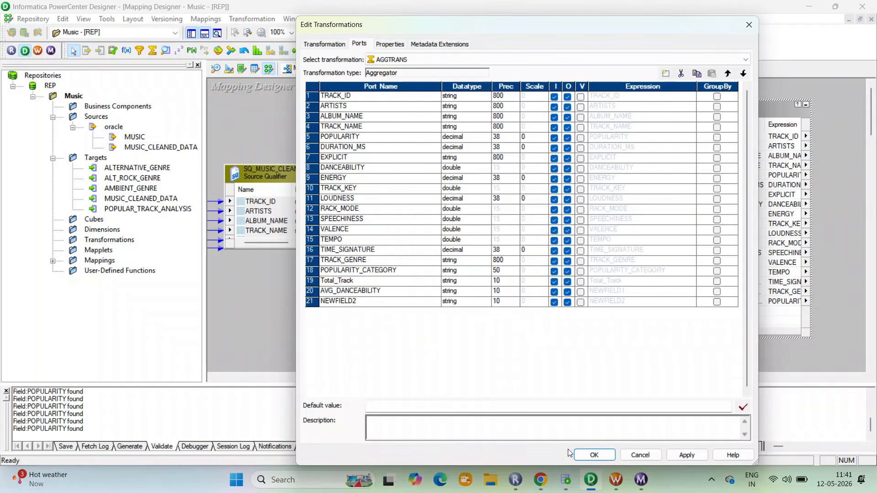
# Copy the column name AVG_ENERGY from the kickoff PDF and use it to name the last new port in AGGTRANS
pyautogui.click(541, 480)
pyautogui.moveTo(442, 360); pyautogui.dragTo(372, 361)
pyautogui.hotkey('ctrl', 'c')
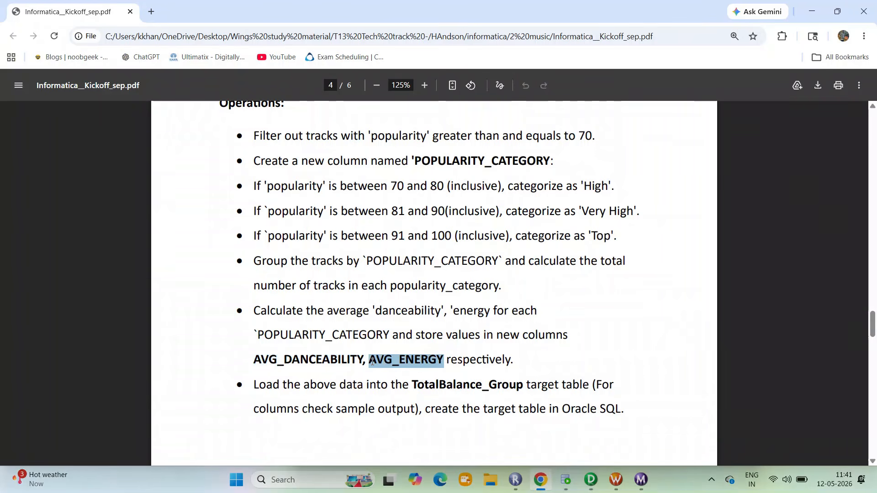
pyautogui.click(615, 480)
pyautogui.click(591, 479)
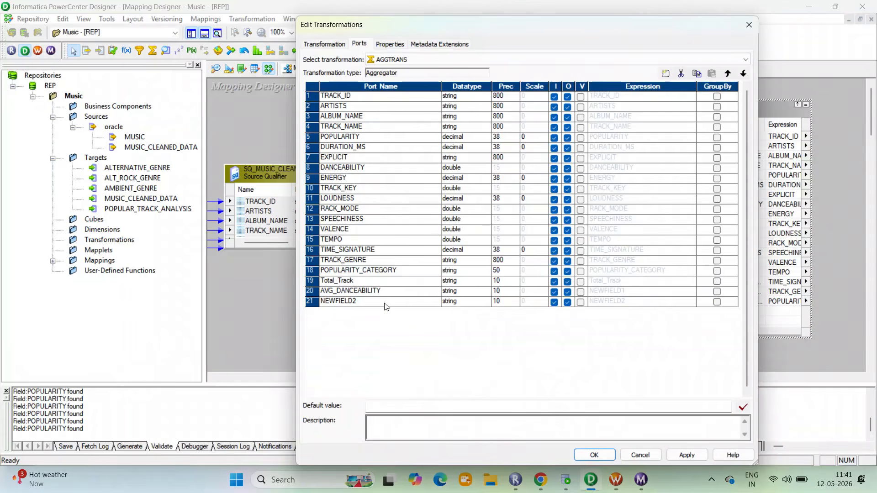
pyautogui.click(389, 302)
pyautogui.click(389, 303)
pyautogui.hotkey('ctrl', 'v')
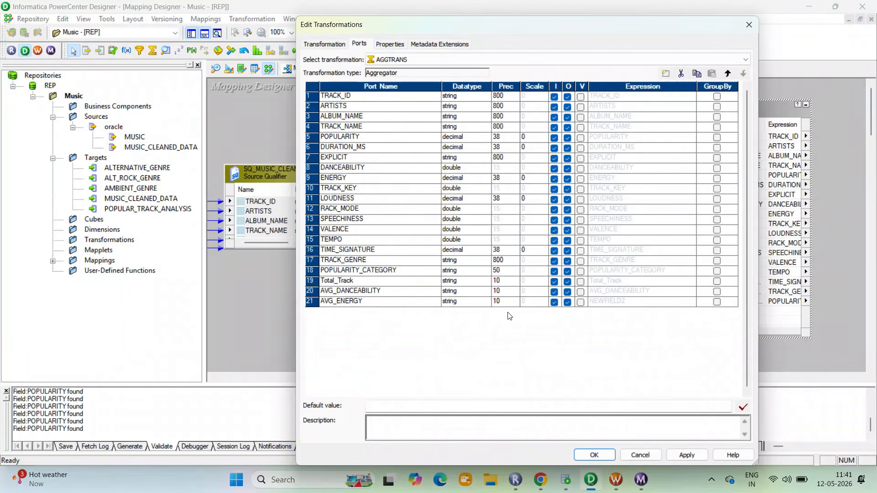
# Set the datatype of Total_Track to integer and of AVG_DANCEABILITY to double
pyautogui.click(480, 285)
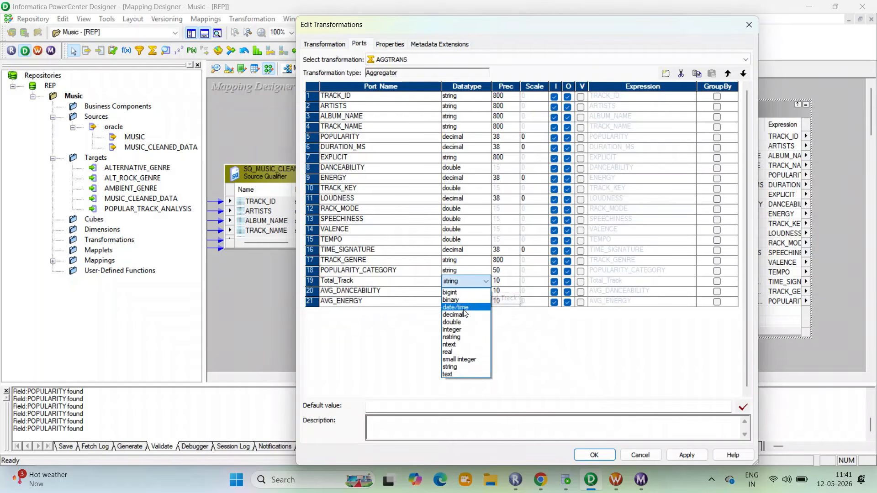
pyautogui.click(462, 325)
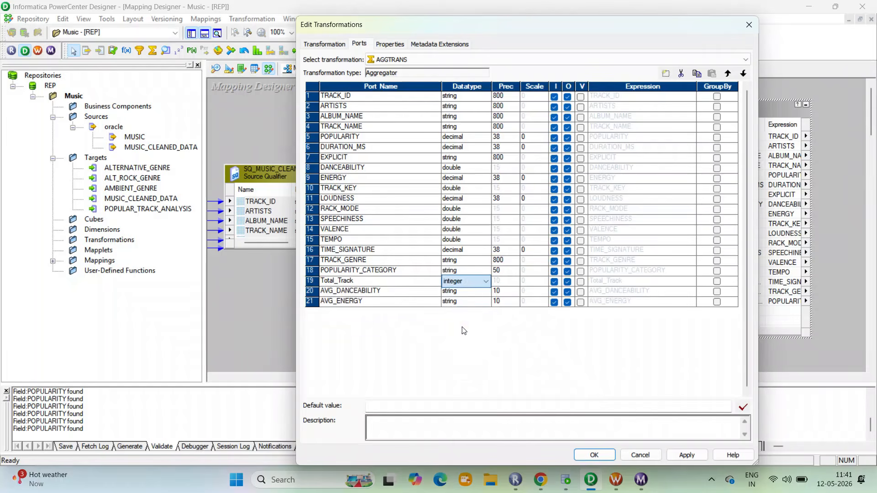
pyautogui.click(462, 295)
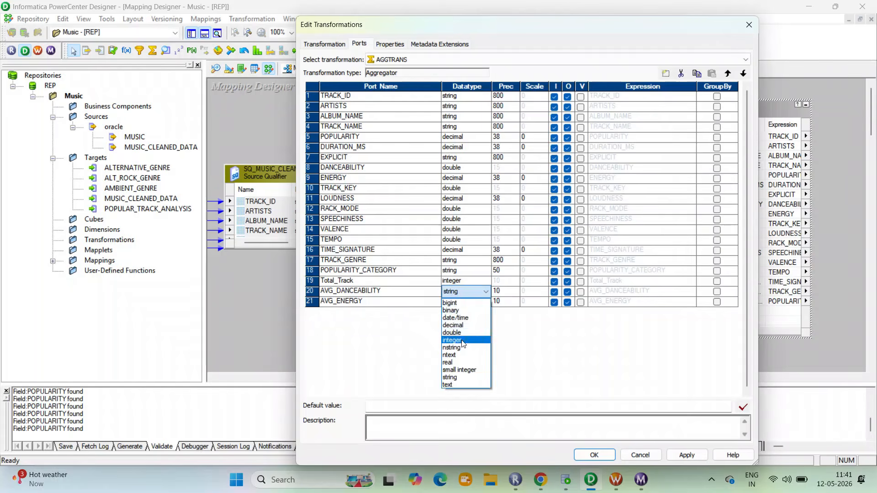
pyautogui.click(456, 326)
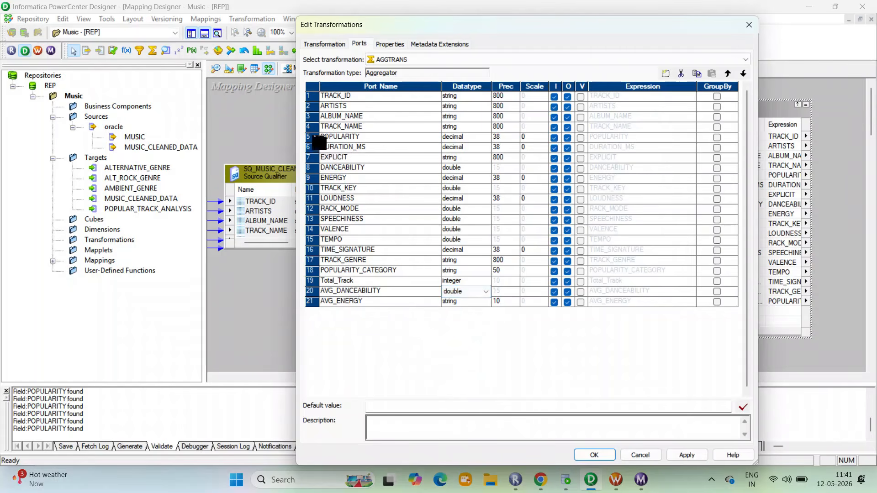
# Set the AVG_ENERGY port to datatype decimal with precision 50 and scale 2
pyautogui.click(320, 178)
pyautogui.click(466, 302)
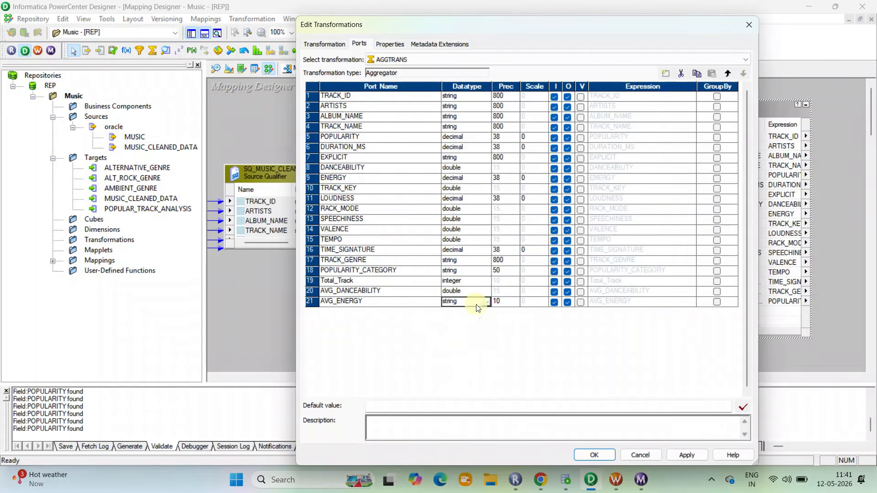
pyautogui.click(485, 301)
pyautogui.click(466, 334)
pyautogui.click(504, 305)
pyautogui.write('50')
pyautogui.press('Tab')
pyautogui.write('2')
# Make Total_Track, AVG_DANCEABILITY and AVG_ENERGY output-only ports by removing their input role
pyautogui.click(554, 281)
pyautogui.click(554, 292)
pyautogui.click(555, 302)
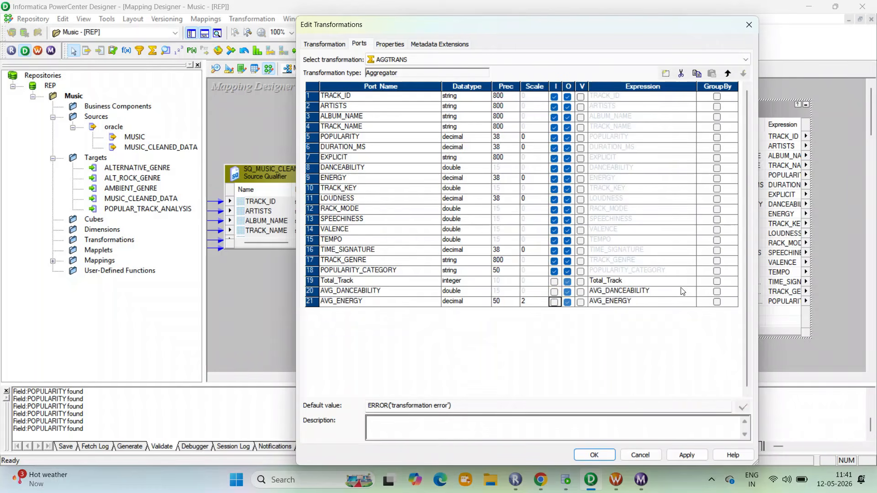
# Set the Total_Track expression to count(TRACK_ID), validate it and accept it
pyautogui.click(670, 282)
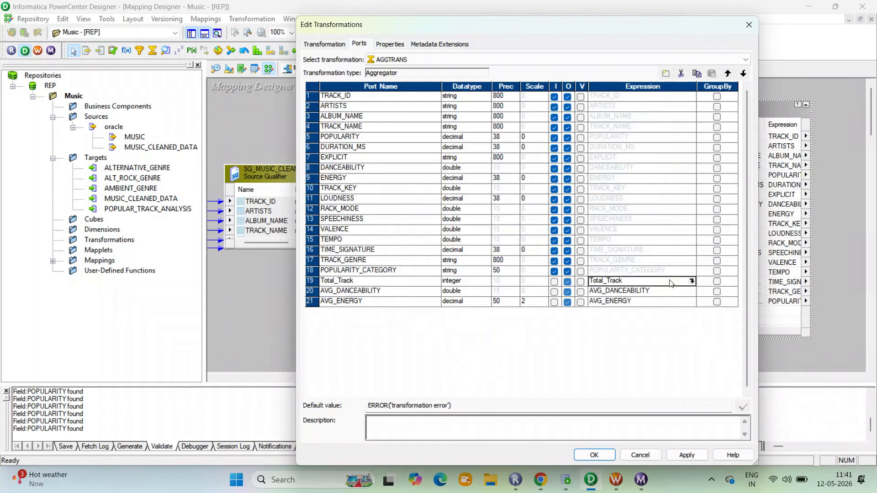
pyautogui.click(693, 282)
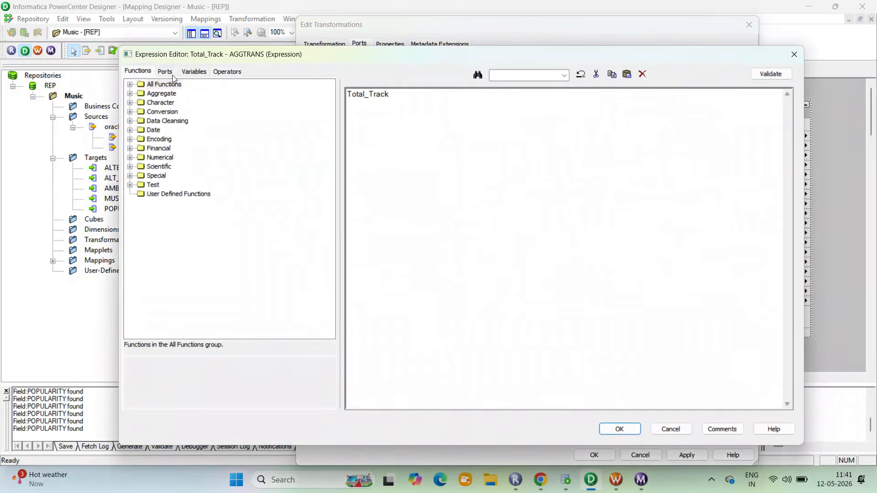
pyautogui.click(165, 71)
pyautogui.moveTo(389, 94); pyautogui.dragTo(346, 96)
pyautogui.write('count(')
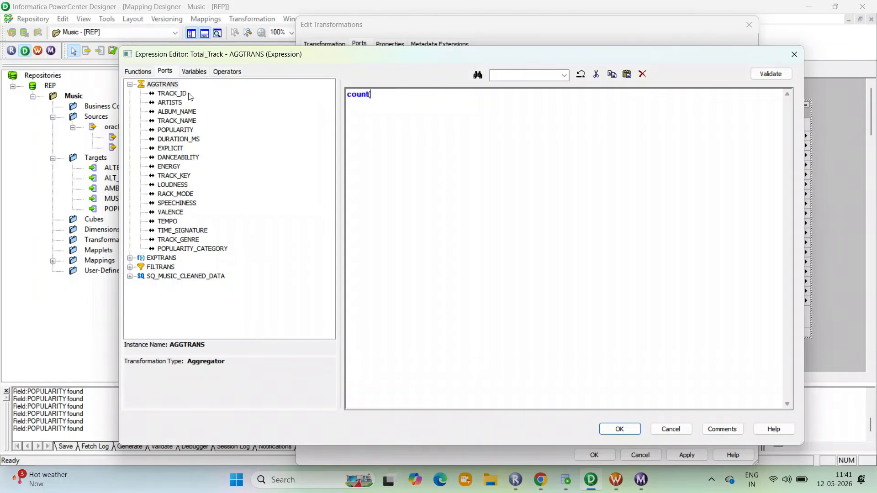
pyautogui.doubleClick(188, 95)
pyautogui.write(')')
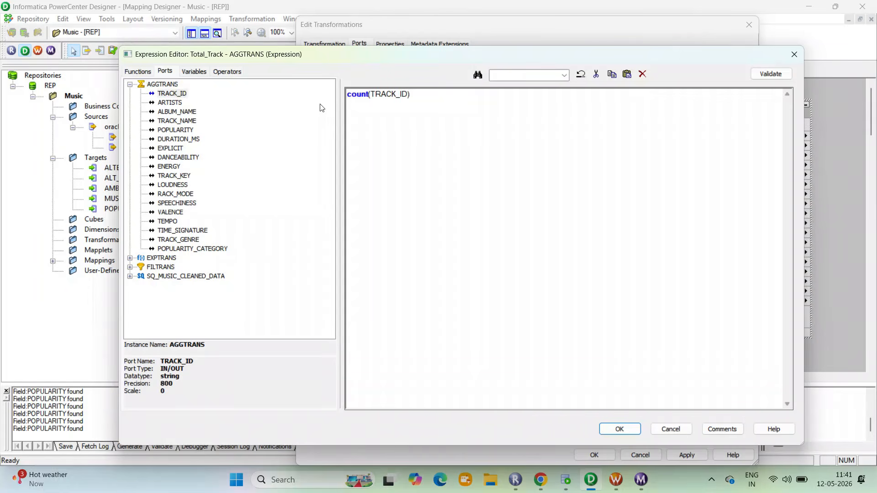
pyautogui.click(766, 74)
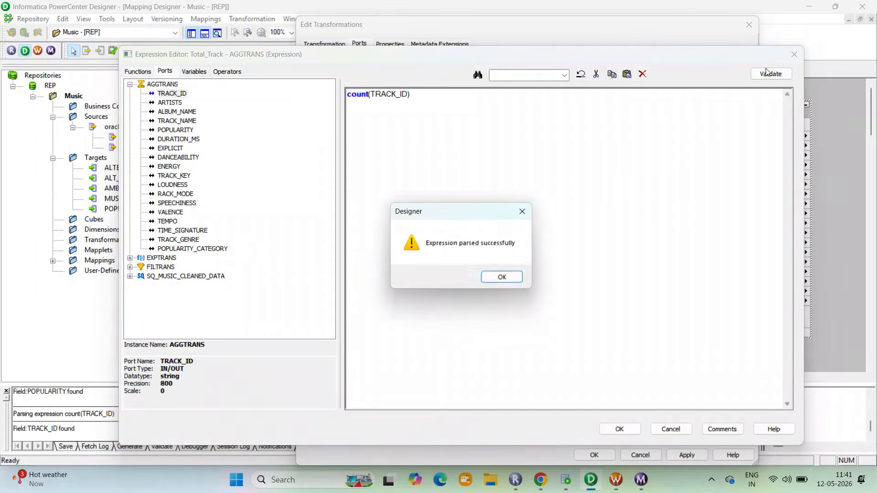
pyautogui.click(512, 274)
pyautogui.click(620, 430)
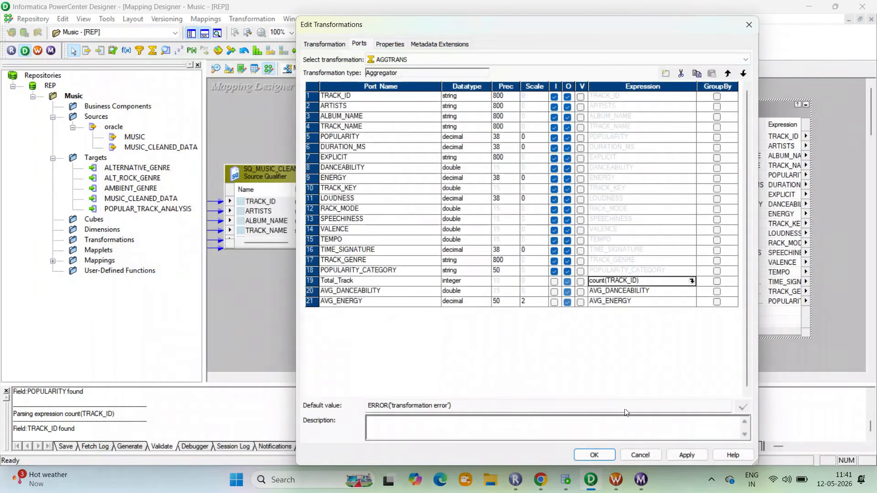
# Check the average requirement in the kickoff PDF, then set the AVG_DANCEABILITY expression to avg(DANCEABILITY), validate and accept it
pyautogui.click(692, 291)
pyautogui.click(692, 291)
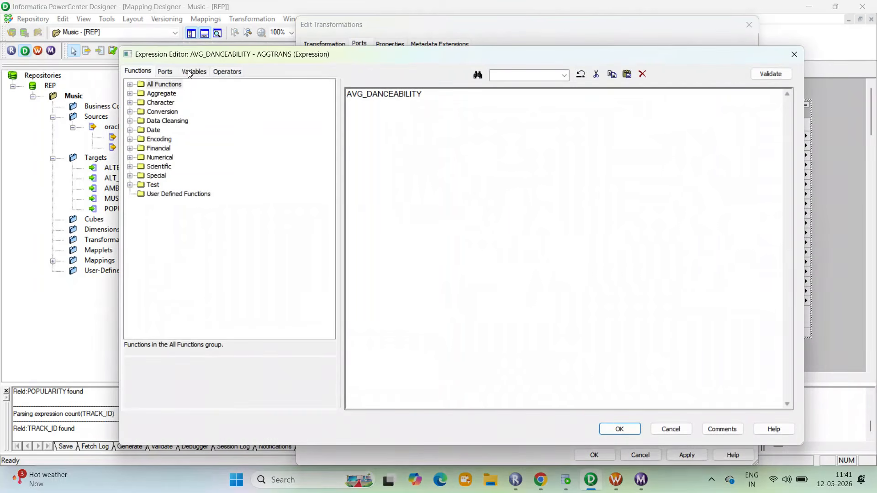
pyautogui.click(164, 71)
pyautogui.click(546, 479)
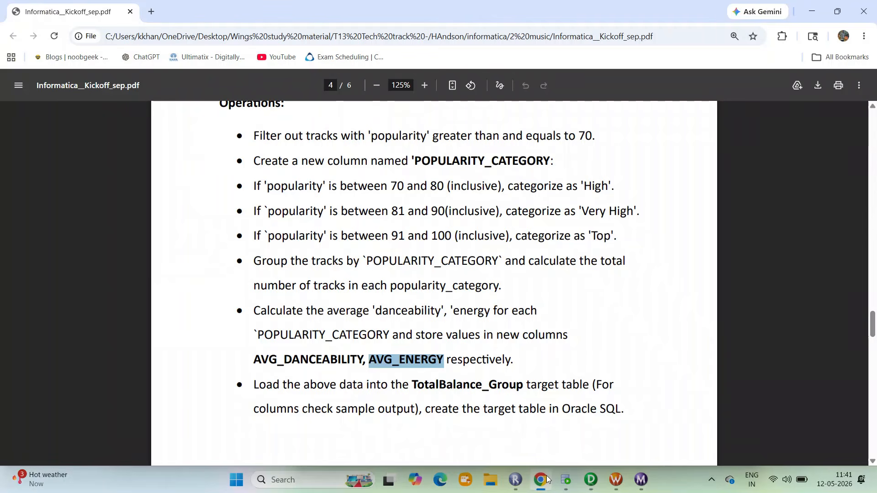
pyautogui.click(546, 479)
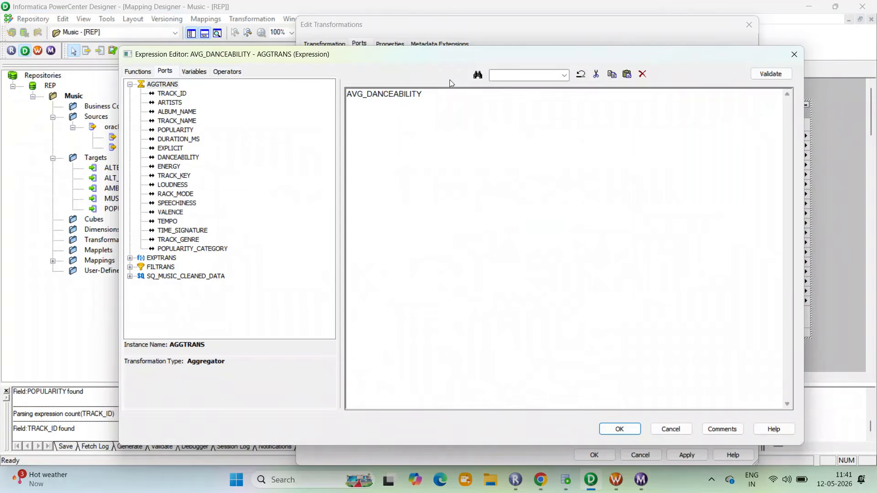
pyautogui.moveTo(427, 95); pyautogui.dragTo(327, 95)
pyautogui.write('avg(')
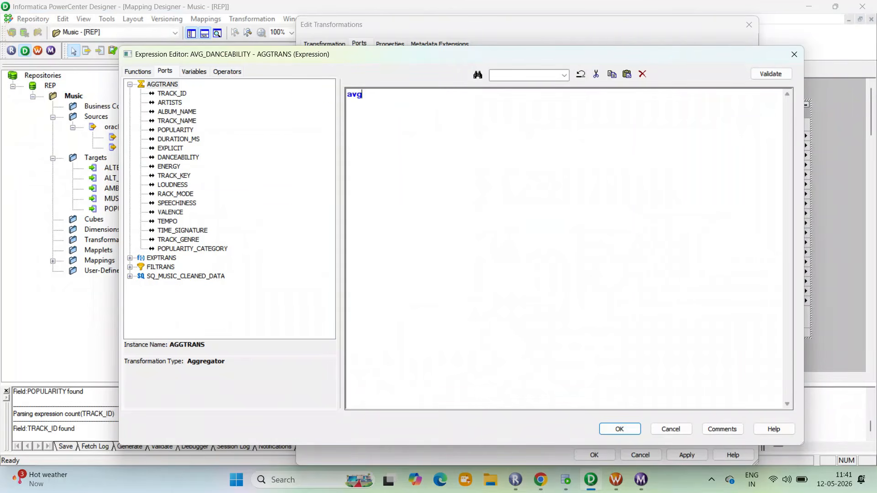
pyautogui.doubleClick(178, 157)
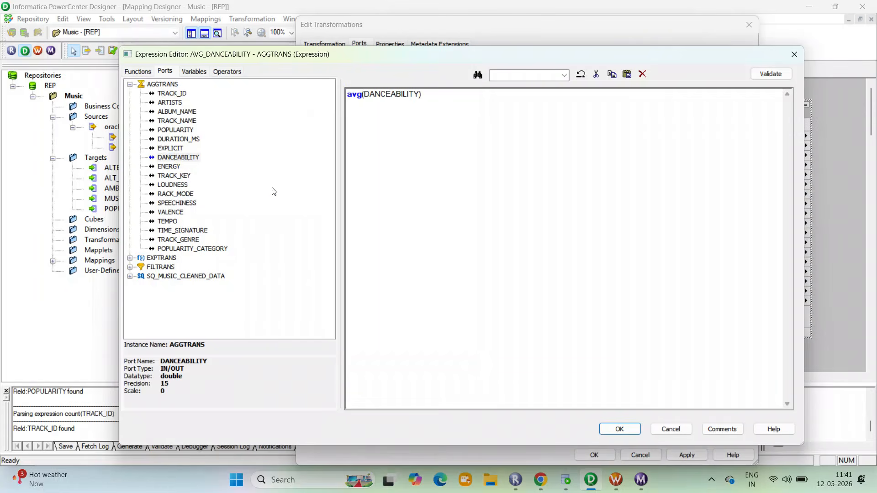
pyautogui.click(767, 75)
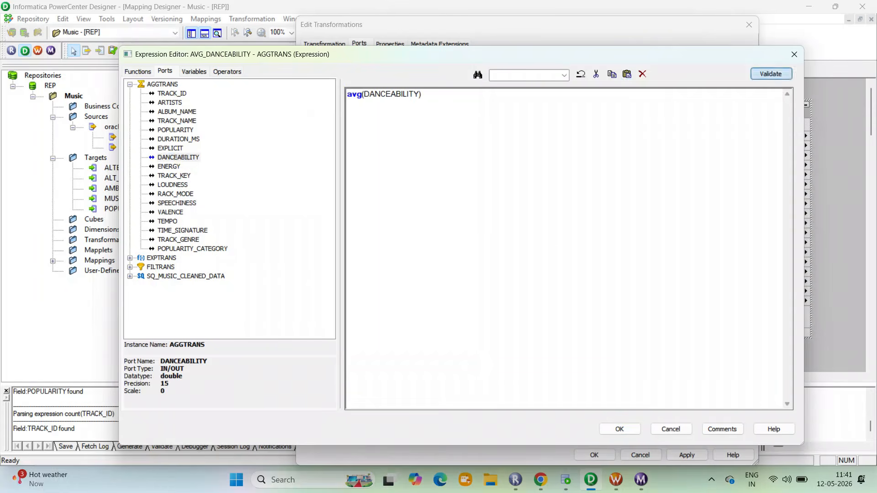
pyautogui.click(494, 277)
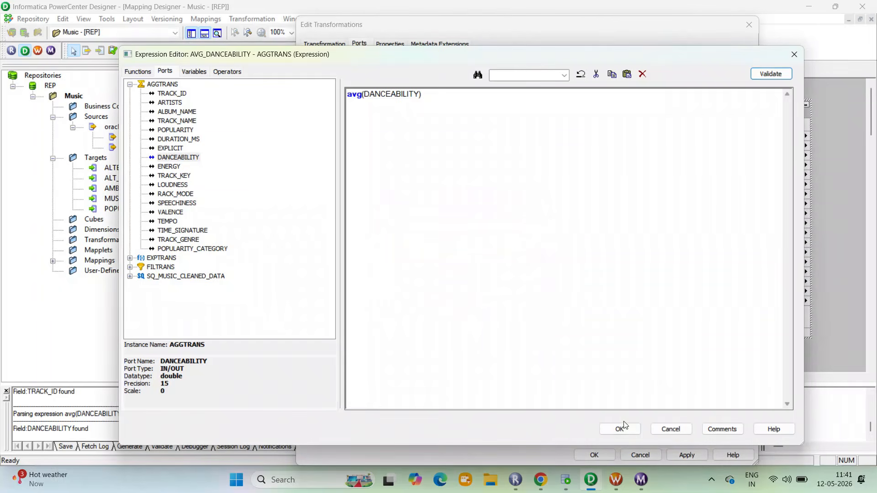
pyautogui.click(620, 428)
# Change the AVG_ENERGY expression to AVG(ENERGY) directly in the ports grid
pyautogui.click(633, 302)
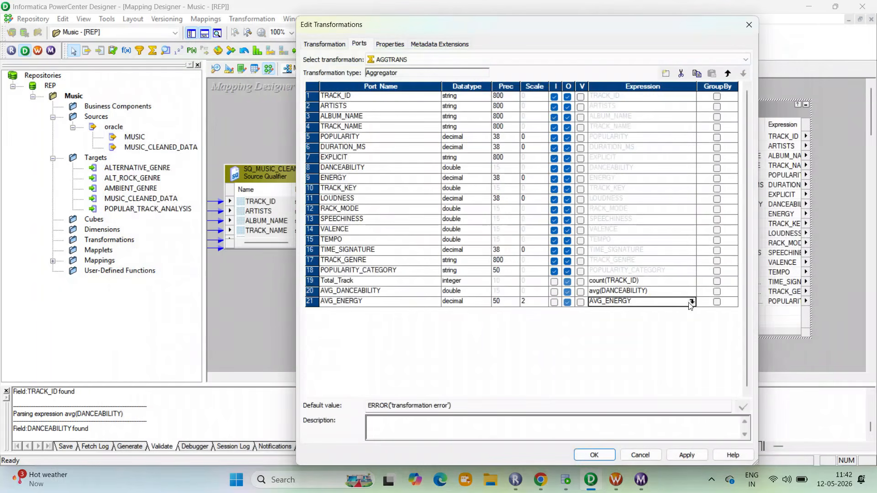
pyautogui.click(608, 302)
pyautogui.press('BackSpace')
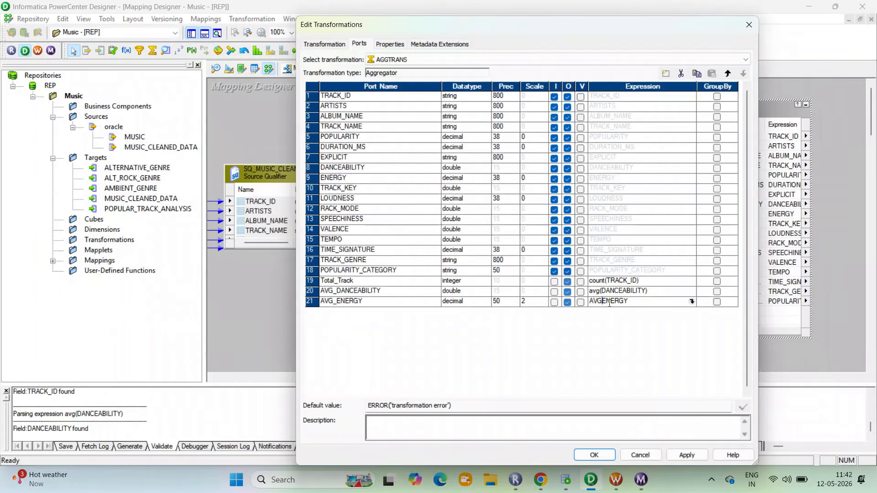
pyautogui.write('(')
pyautogui.write(')')
# Recheck the grouping requirement in the kickoff PDF, group AGGTRANS by POPULARITY_CATEGORY, and apply and accept the transformation changes
pyautogui.click(540, 479)
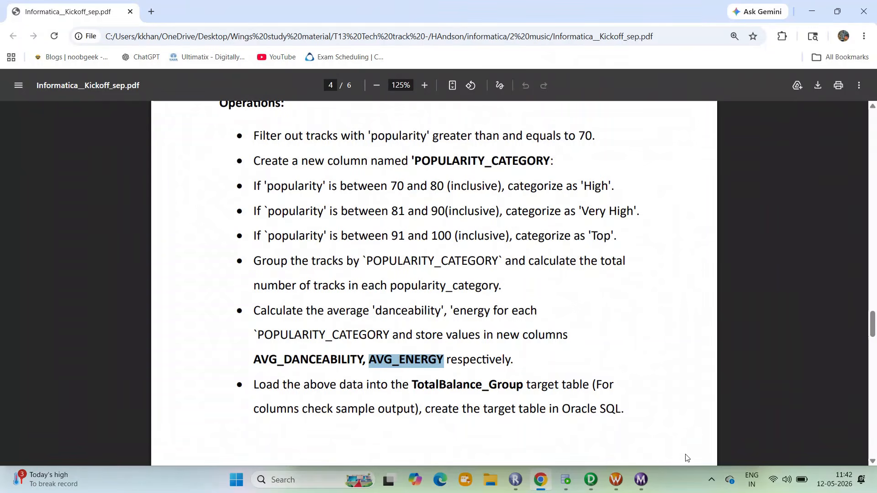
pyautogui.click(591, 480)
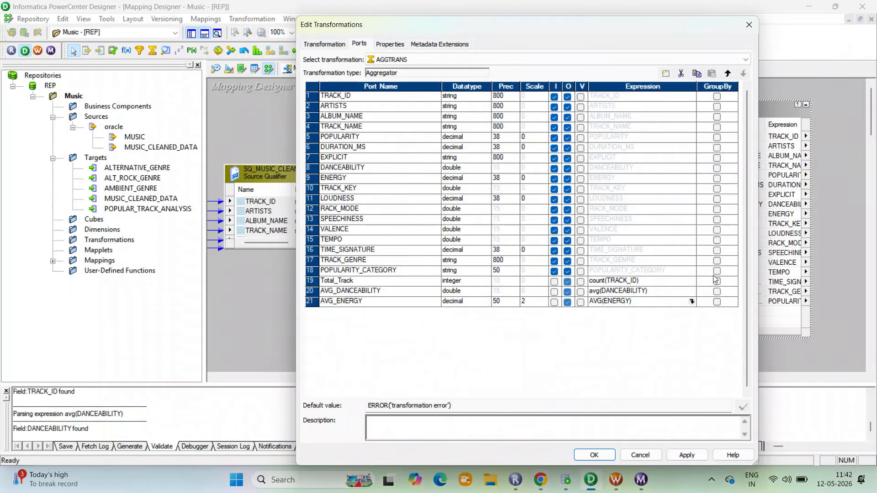
pyautogui.click(541, 269)
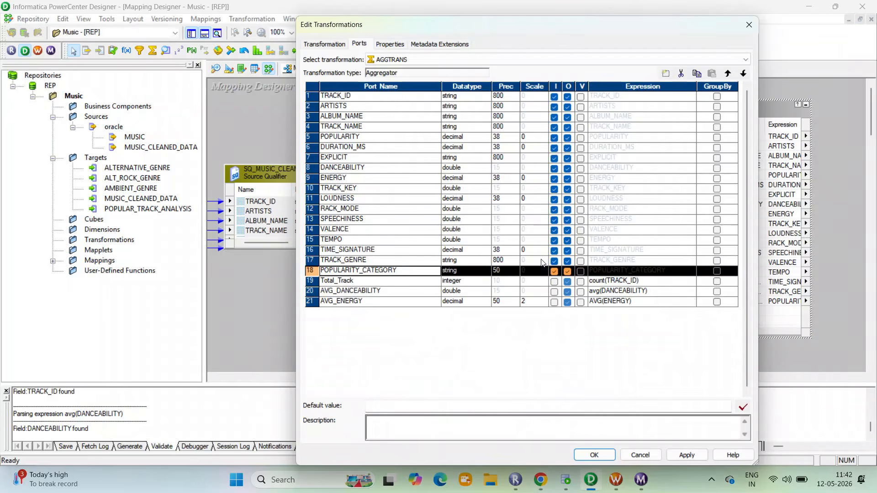
pyautogui.click(713, 274)
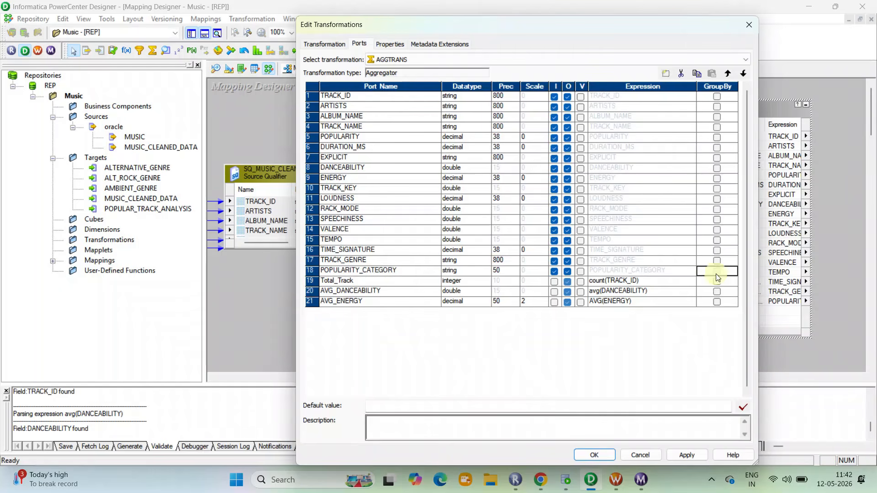
pyautogui.click(681, 453)
pyautogui.click(593, 455)
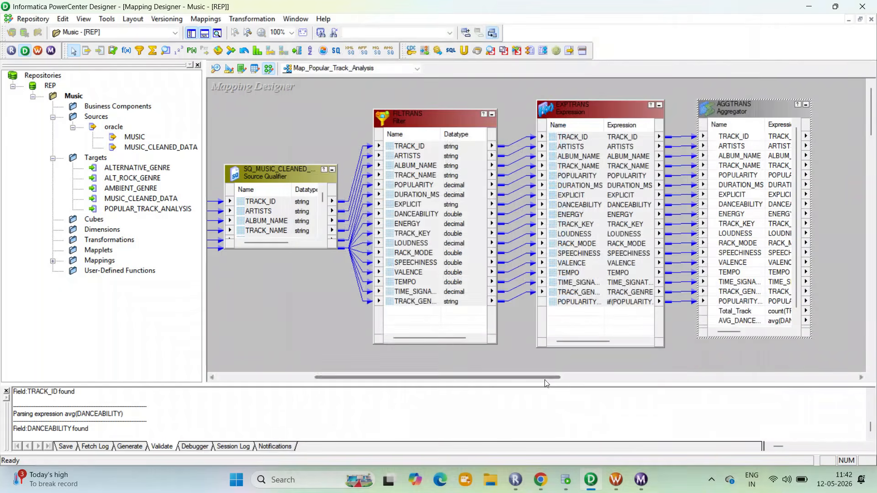
pyautogui.moveTo(568, 378); pyautogui.dragTo(628, 378)
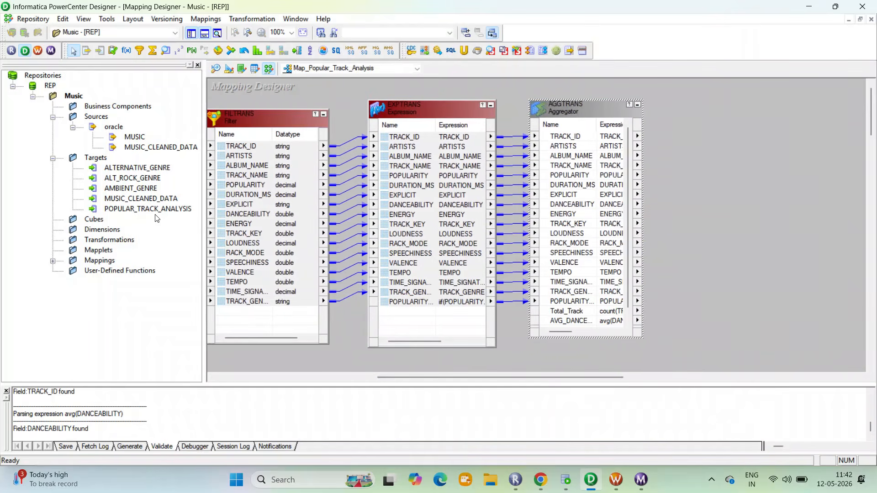
# Add the POPULAR_TRACK_ANALYSIS target to the mapping beside the AGGTRANS aggregator and enlarge it to show all its ports
pyautogui.moveTo(147, 209); pyautogui.dragTo(706, 106)
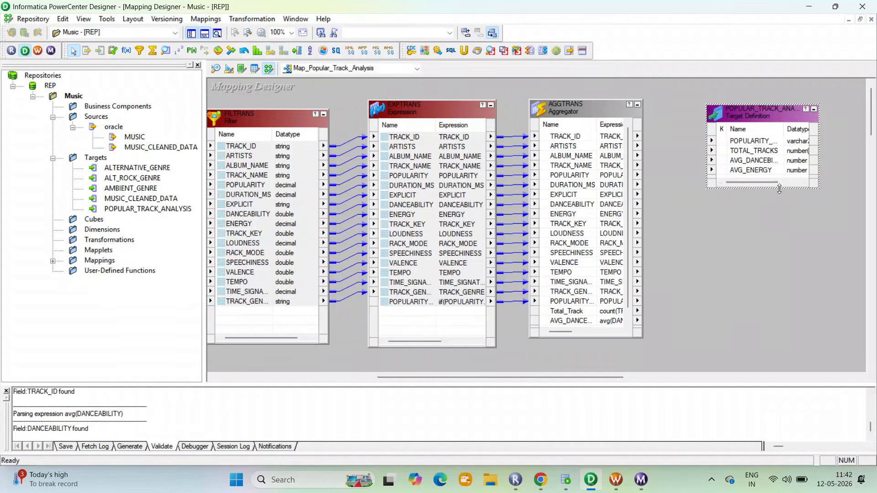
pyautogui.moveTo(779, 190); pyautogui.dragTo(779, 218)
pyautogui.moveTo(767, 116); pyautogui.dragTo(761, 178)
# Link POPULARITY_CATEGORY, Total_Track, AVG_DANCEABILITY and AVG_ENERGY from AGGTRANS to the matching POPULAR_TRACK_ANALYSIS target ports and save the mapping
pyautogui.click(573, 295)
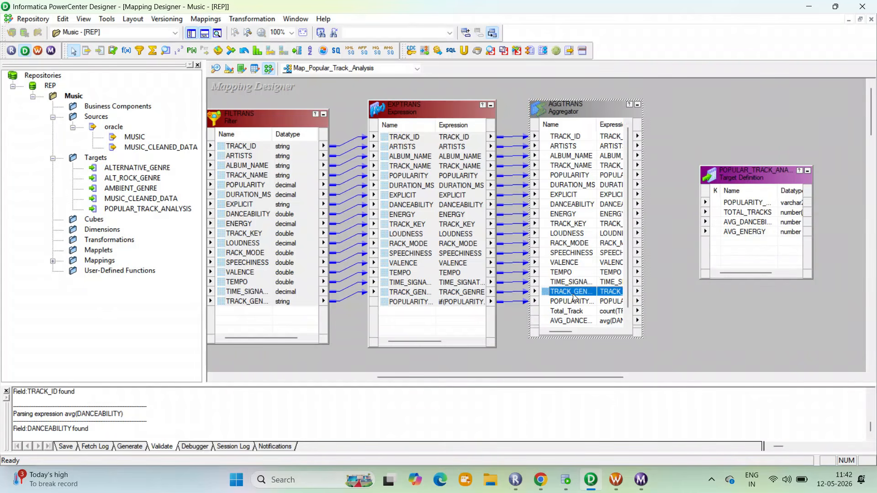
pyautogui.scroll(-1, 574, 298)
pyautogui.click(572, 295)
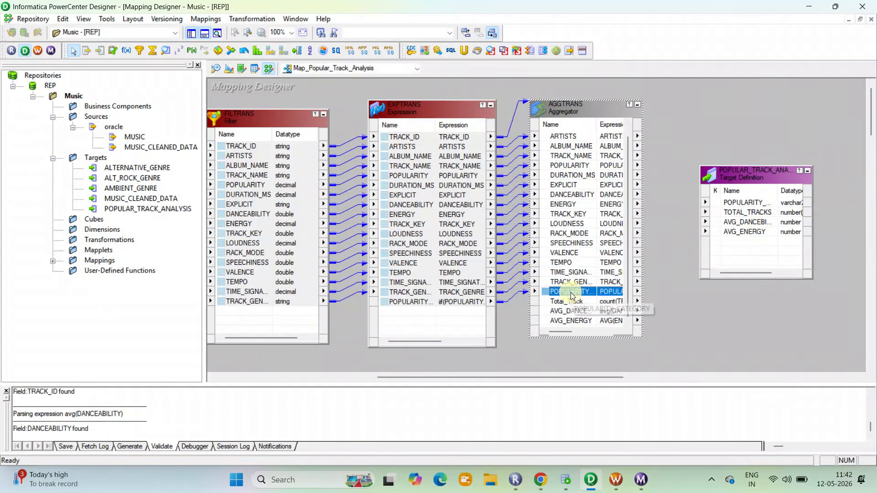
pyautogui.hotkey('shift', 'Down')
pyautogui.hotkey('shift', 'Down')
pyautogui.hotkey('shift', 'Down')
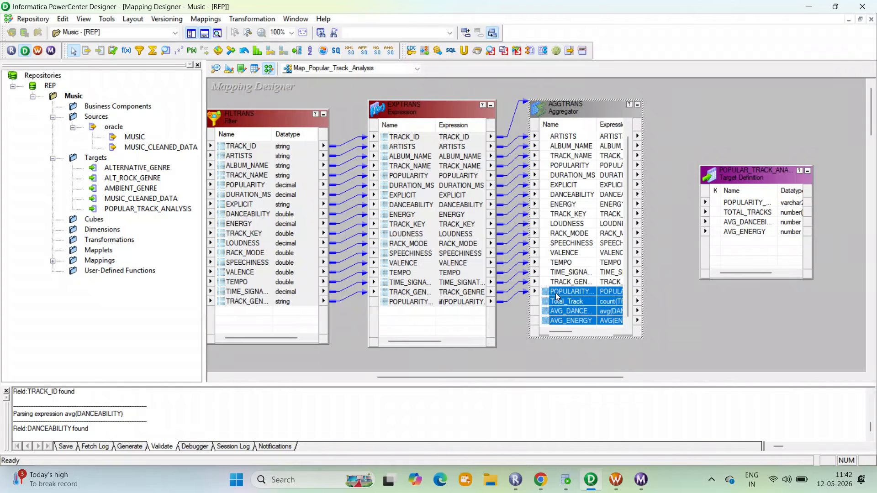
pyautogui.moveTo(549, 295); pyautogui.dragTo(731, 203)
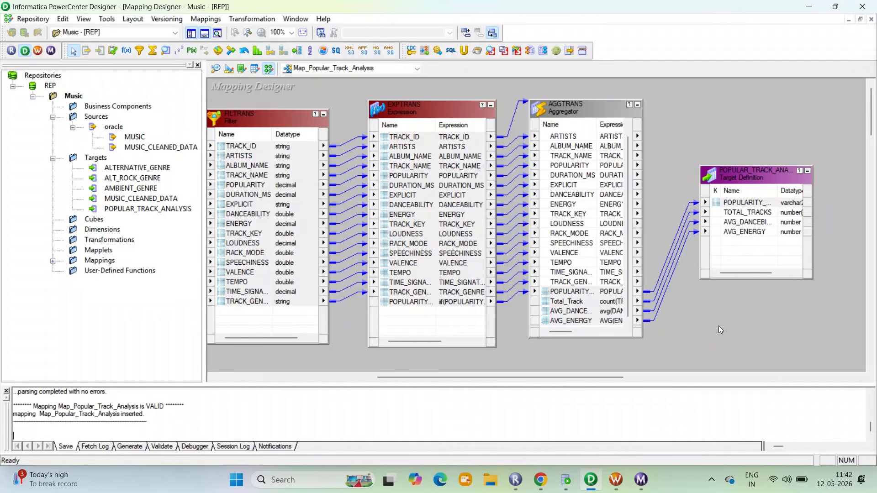
# Switch to the kickoff PDF in Chrome and copy the Task 1 workflow name Workflow_Popular_Track_Analysis
pyautogui.click(615, 479)
pyautogui.click(540, 479)
pyautogui.scroll(7, 442, 249)
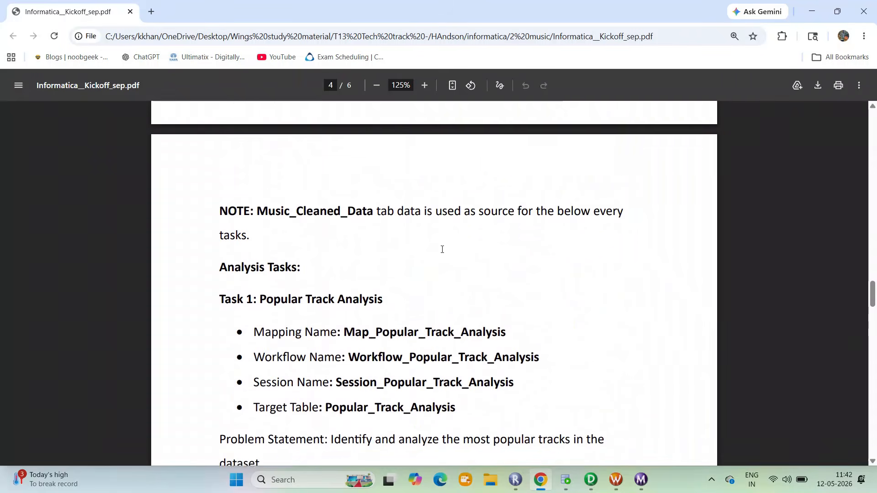
pyautogui.moveTo(354, 367); pyautogui.dragTo(550, 366)
pyautogui.hotkey('ctrl', 'c')
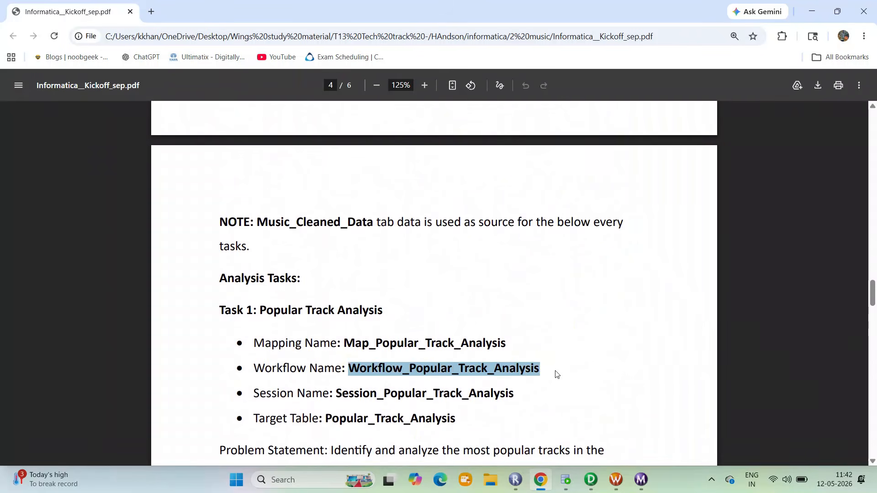
# Switch to Workflow Manager and create a new workflow named Workflow_Popular_Track_Analysis
pyautogui.click(616, 479)
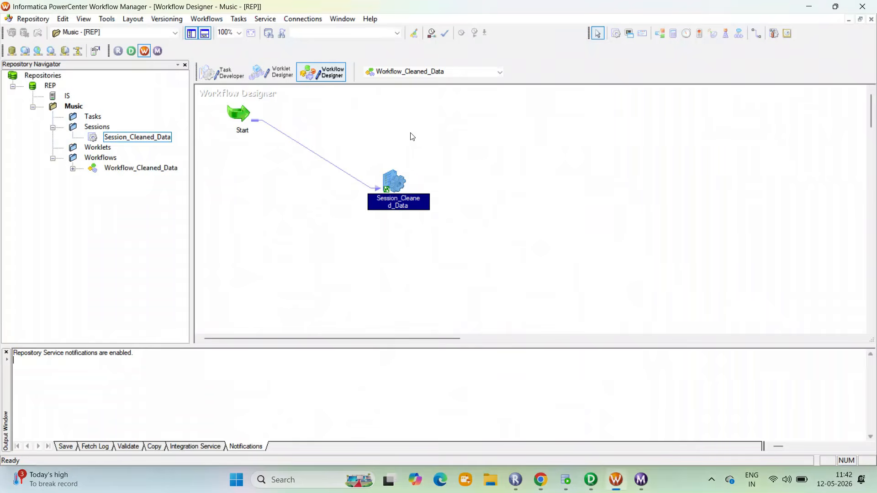
pyautogui.click(212, 19)
pyautogui.click(213, 32)
pyautogui.hotkey('ctrl', 'v')
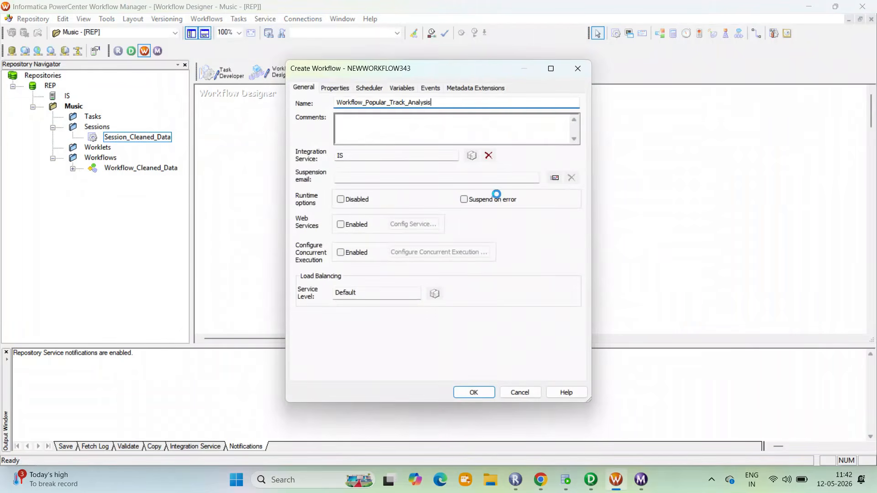
pyautogui.press('Return')
# Return to the kickoff PDF in Chrome and copy the Task 1 session name Session_Popular_Track_Analysis
pyautogui.click(541, 479)
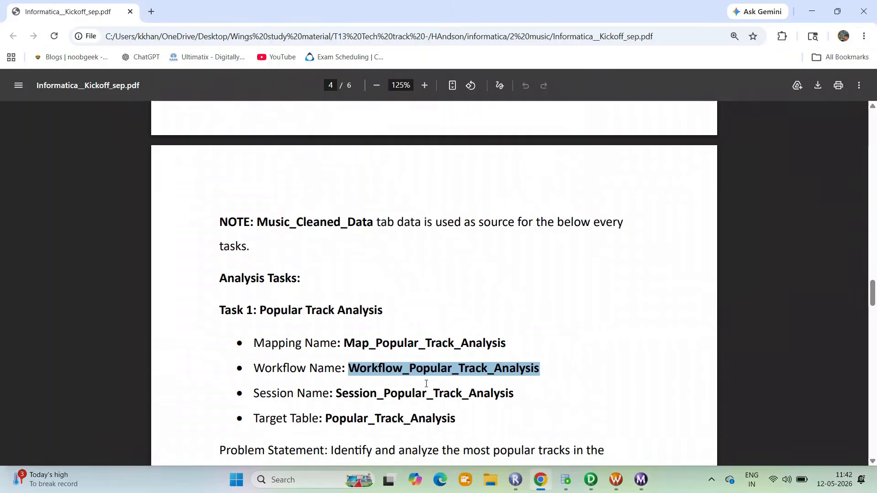
pyautogui.scroll(-1, 426, 383)
pyautogui.moveTo(336, 326); pyautogui.dragTo(515, 324)
pyautogui.hotkey('ctrl', 'c')
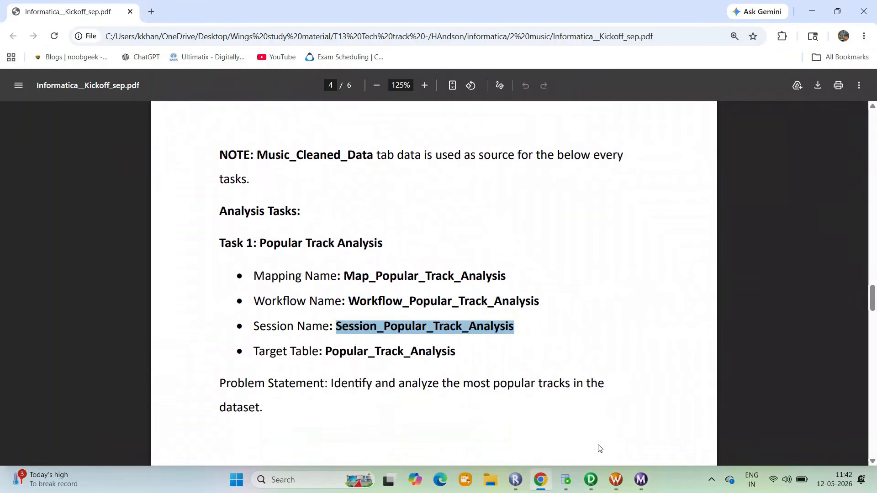
# Switch to Workflow Manager and open the Task Developer for creating the session task
pyautogui.click(616, 479)
pyautogui.click(222, 72)
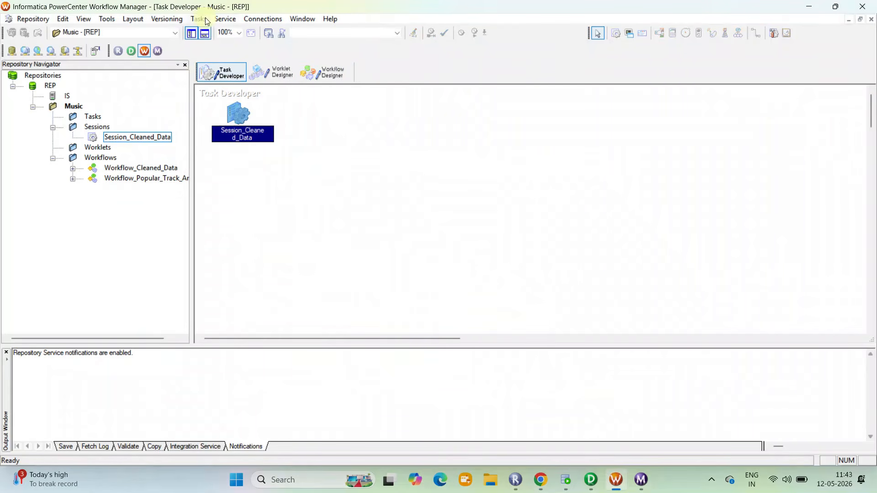
# Create a session task named Session_Popular_Track_Analysis associated with the mapping Map_Popular_Track_Analysis
pyautogui.click(198, 18)
pyautogui.click(215, 31)
pyautogui.click(467, 229)
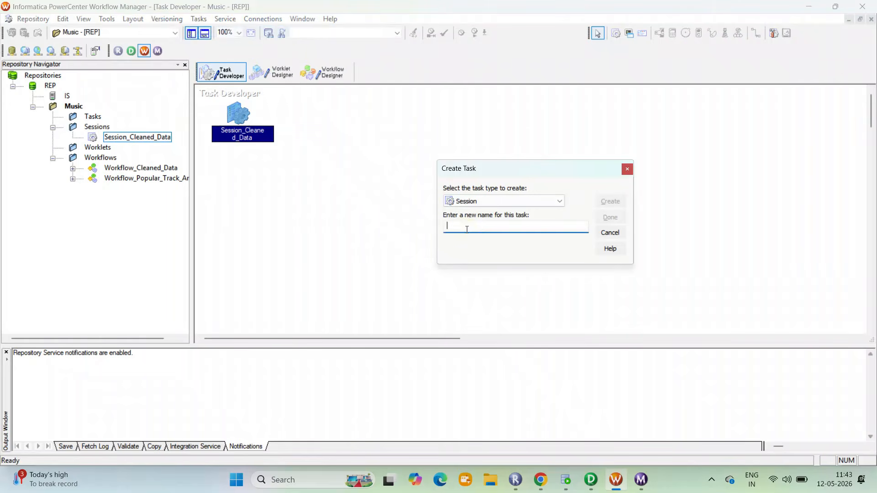
pyautogui.hotkey('ctrl', 'v')
pyautogui.press('Return')
pyautogui.click(461, 181)
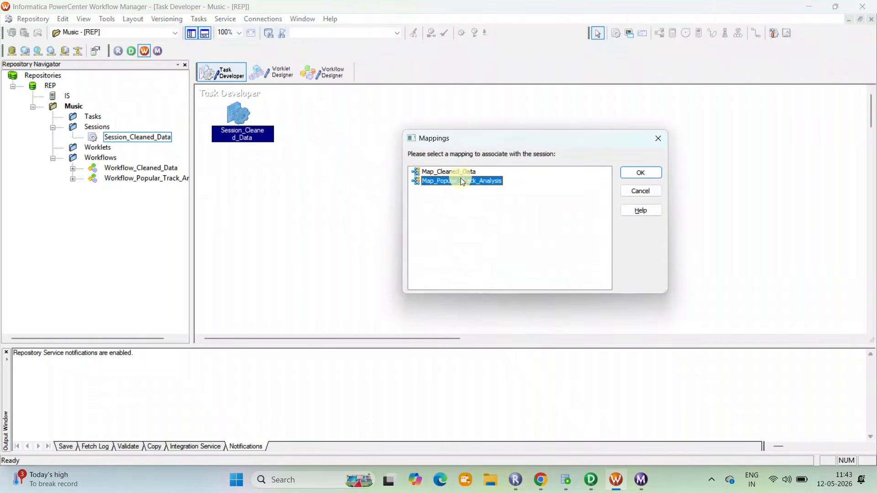
pyautogui.click(641, 173)
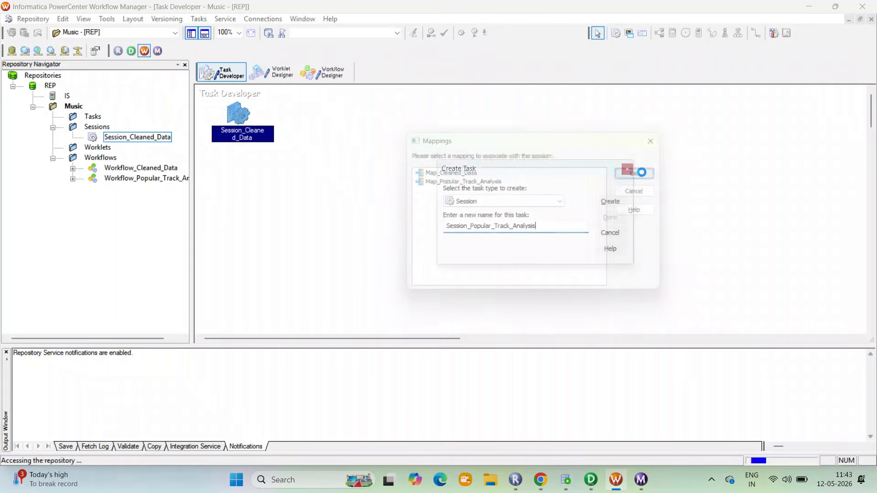
pyautogui.click(610, 218)
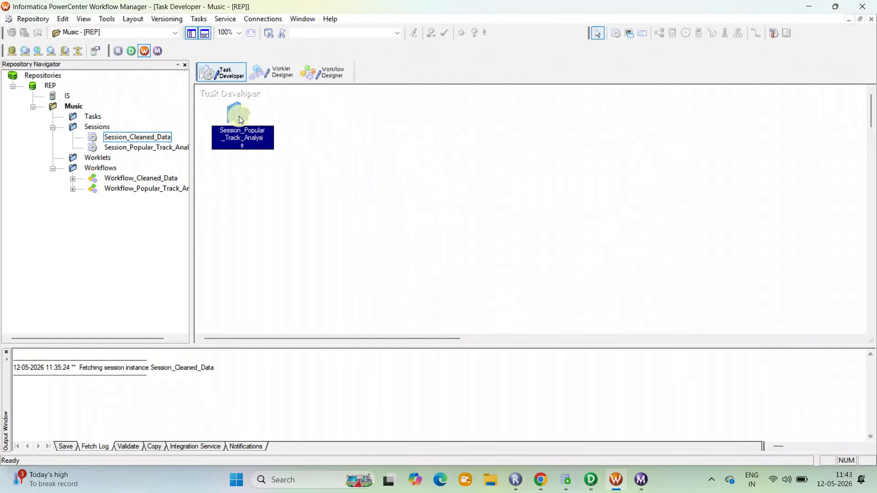
# Set both the $Source and $Target connection values of Session_Popular_Track_Analysis to the Oracle relational connection
pyautogui.moveTo(241, 119); pyautogui.dragTo(248, 228)
pyautogui.doubleClick(337, 145)
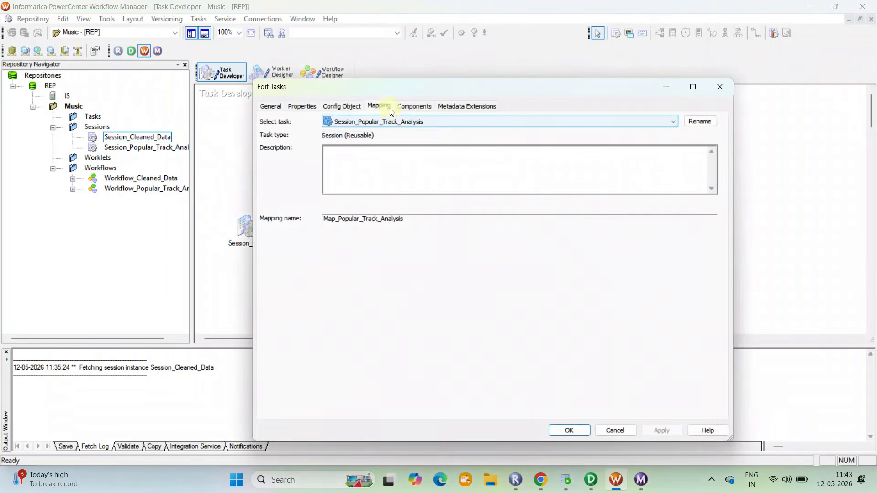
pyautogui.click(389, 108)
pyautogui.click(523, 209)
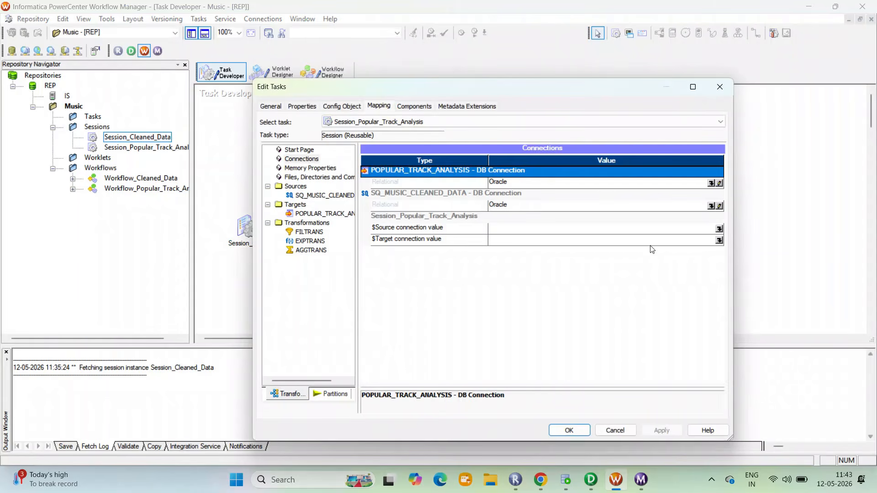
pyautogui.click(719, 229)
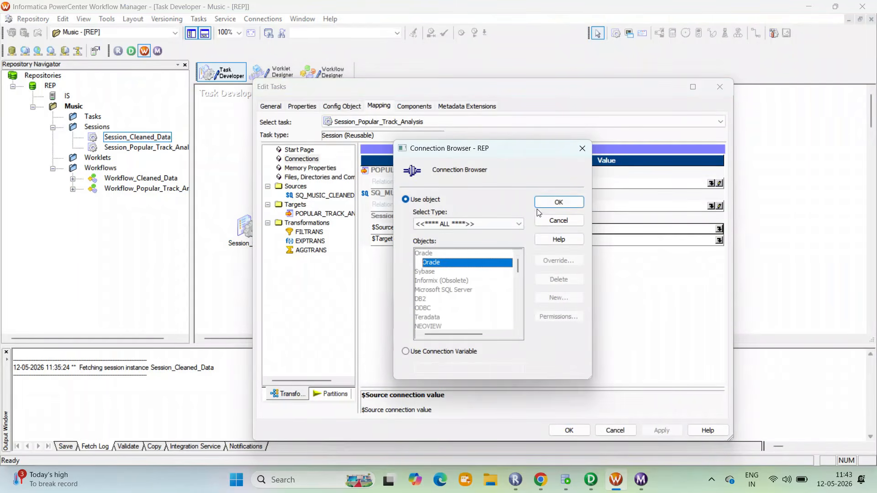
pyautogui.click(551, 204)
pyautogui.click(719, 239)
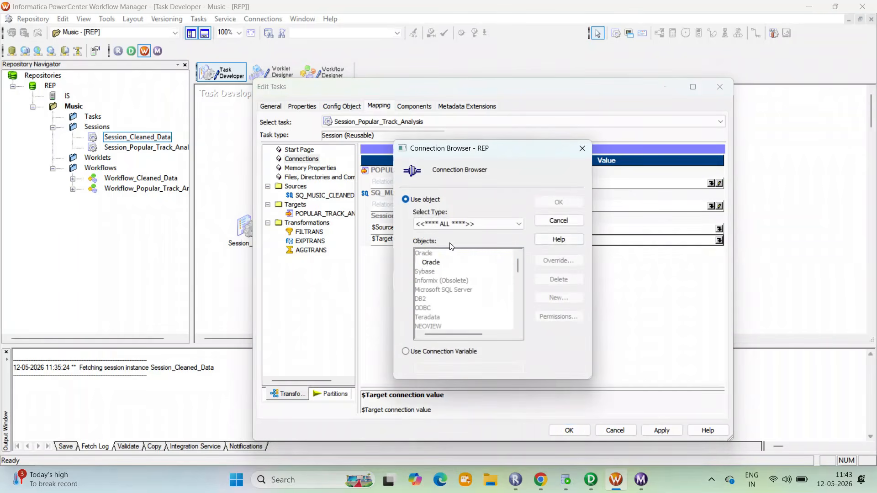
pyautogui.click(429, 262)
pyautogui.click(562, 203)
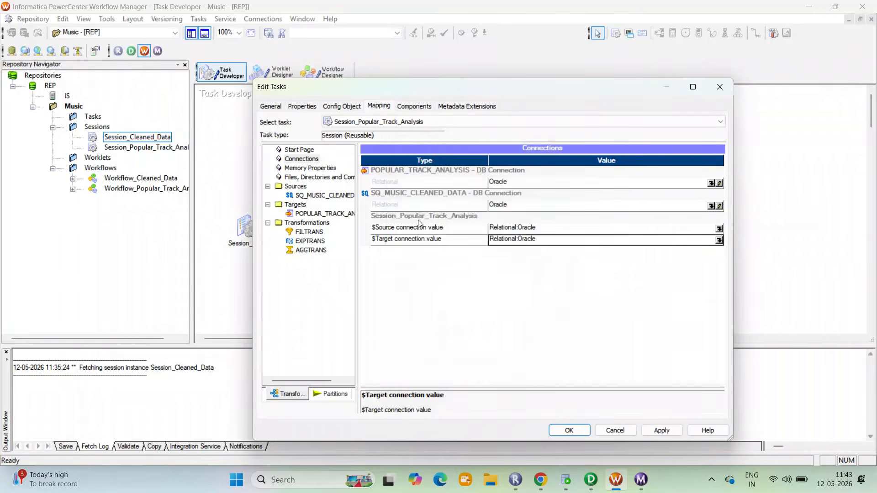
# Enable the truncate target table option for the POPULAR_TRACK_ANALYSIS target and apply the session settings
pyautogui.click(332, 214)
pyautogui.click(366, 160)
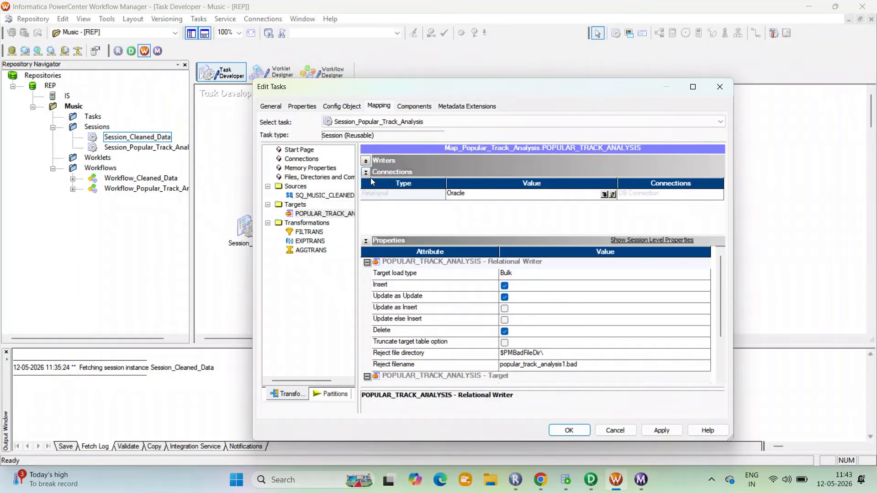
pyautogui.click(505, 342)
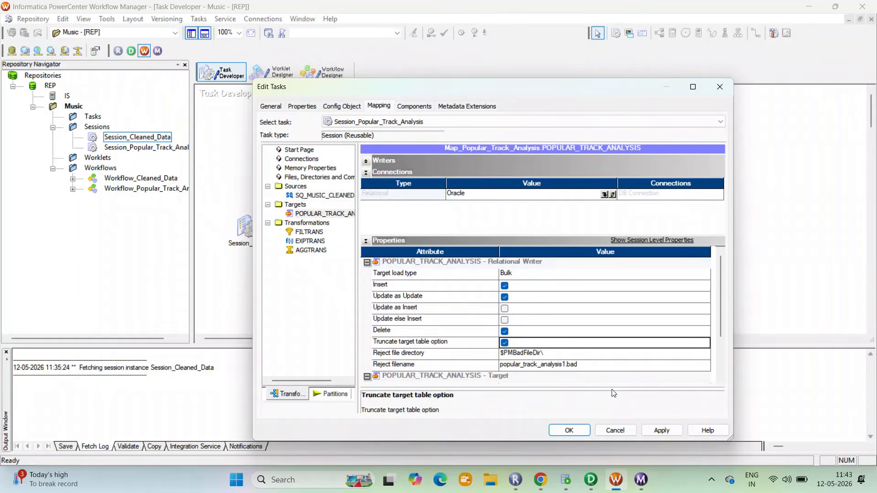
pyautogui.click(660, 431)
pyautogui.click(569, 431)
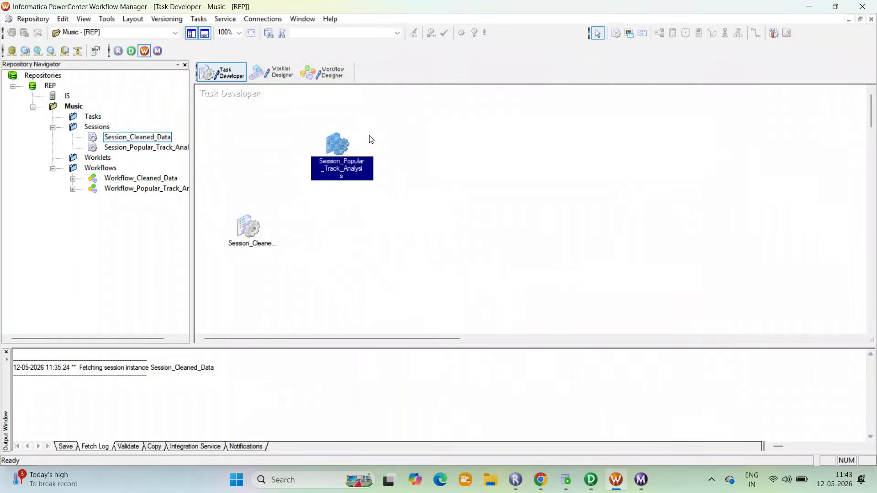
# Add Session_Popular_Track_Analysis to Workflow_Popular_Track_Analysis and link it from the Start task
pyautogui.click(325, 73)
pyautogui.moveTo(144, 147); pyautogui.dragTo(397, 179)
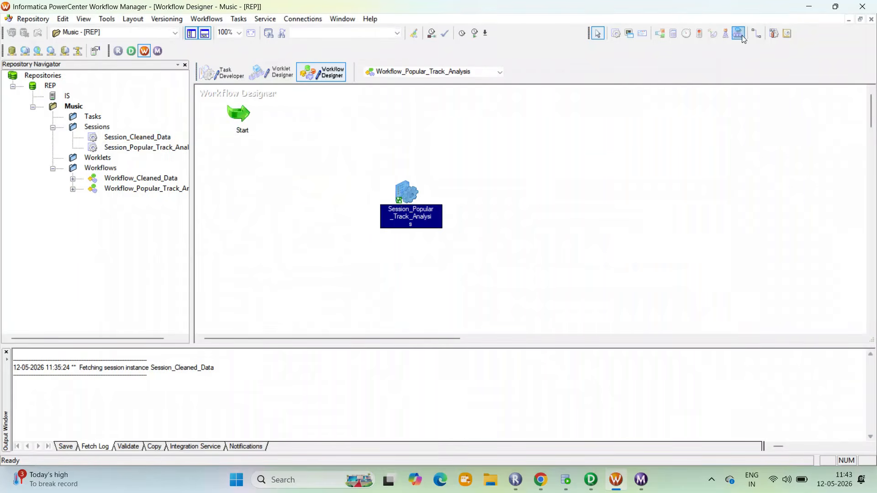
pyautogui.click(756, 33)
pyautogui.moveTo(245, 113); pyautogui.dragTo(414, 187)
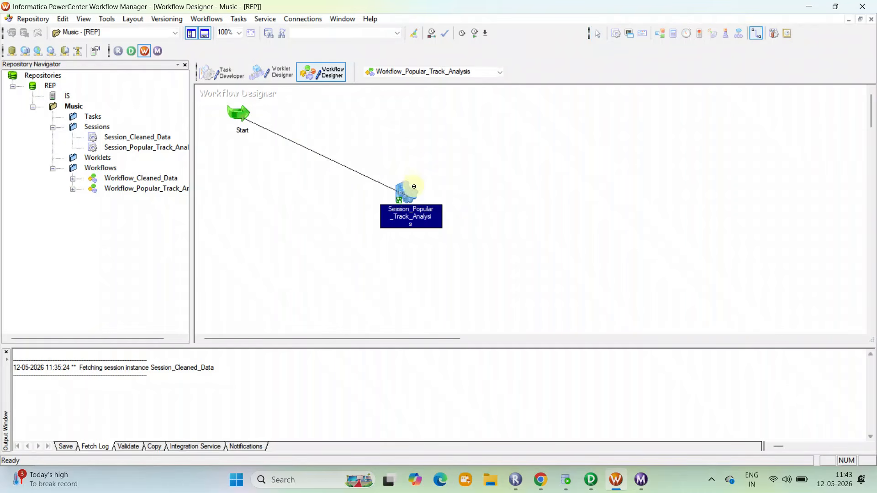
# Validate the Session_Popular_Track_Analysis task and save the workflow
pyautogui.rightClick(405, 191)
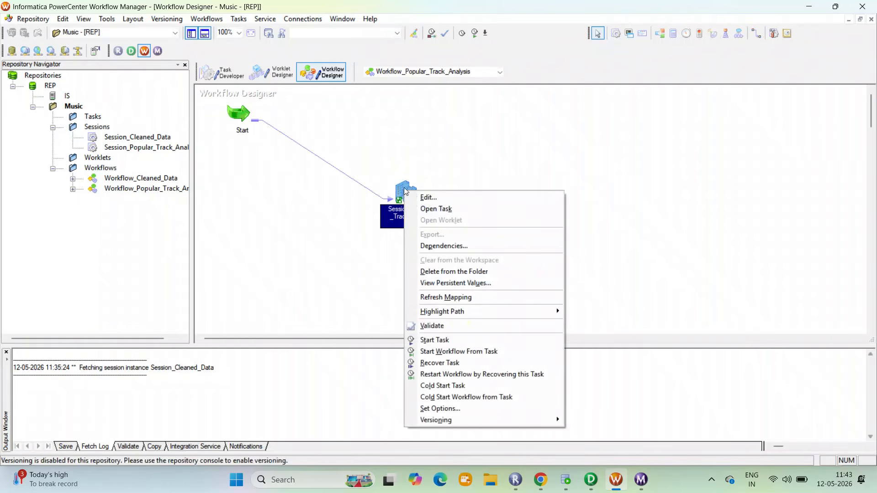
pyautogui.click(462, 325)
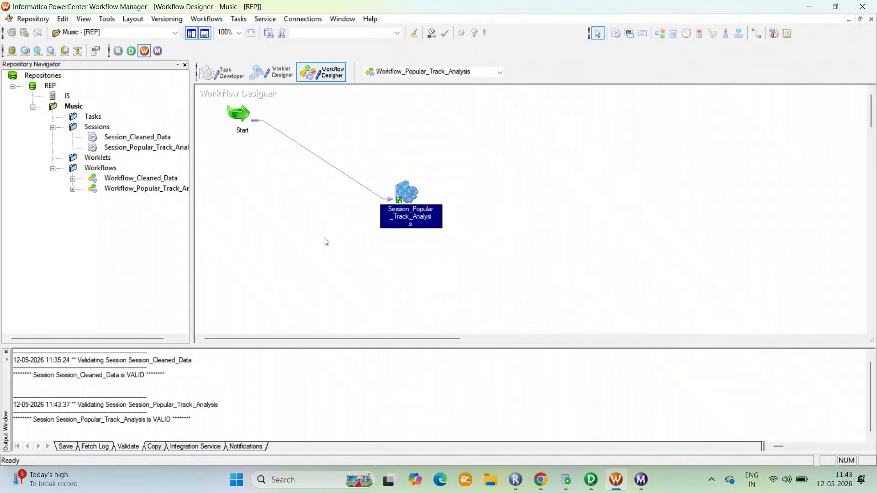
pyautogui.hotkey('ctrl', 's')
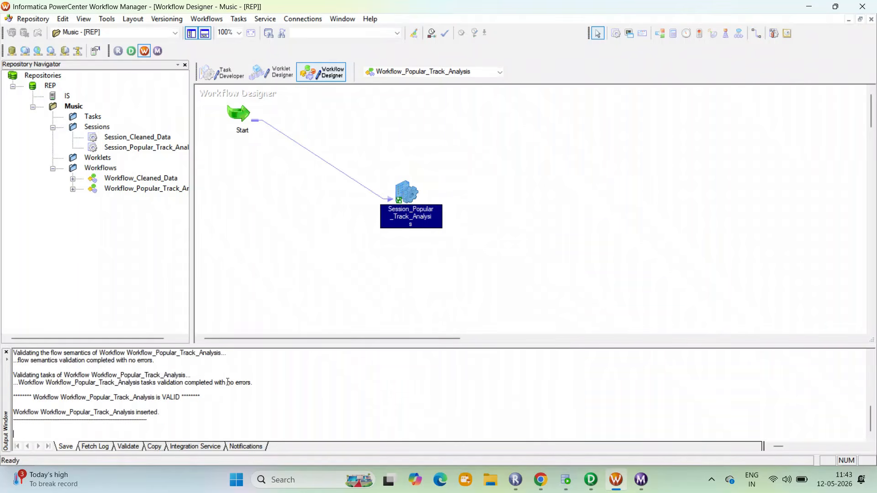
pyautogui.moveTo(203, 396); pyautogui.dragTo(78, 397)
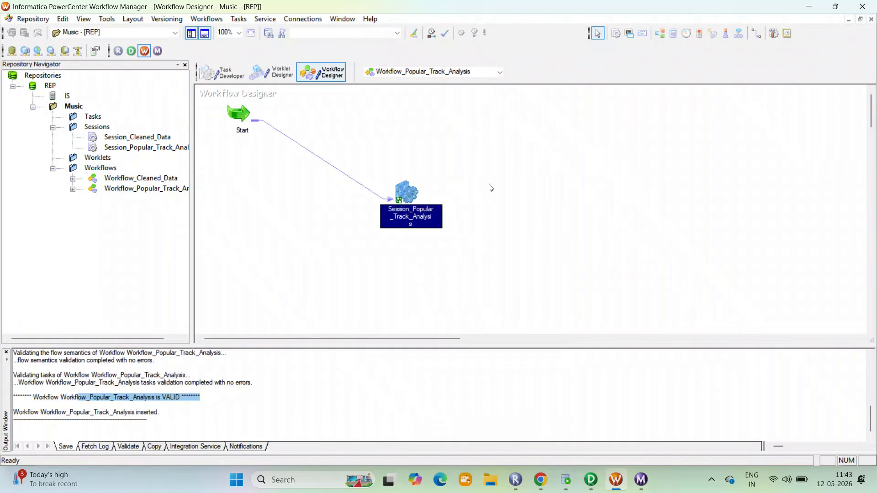
# Start the workflow from the session task and check the session's source/target statistics in Workflow Monitor
pyautogui.rightClick(405, 192)
pyautogui.click(459, 349)
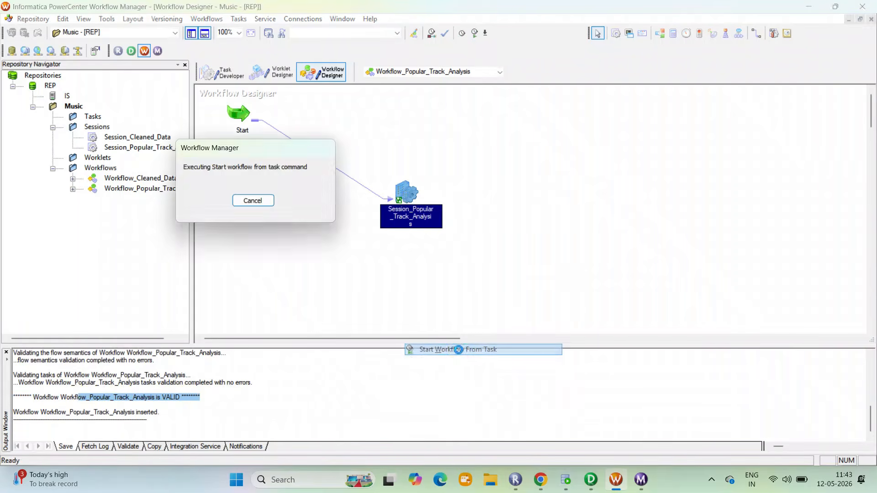
pyautogui.click(630, 479)
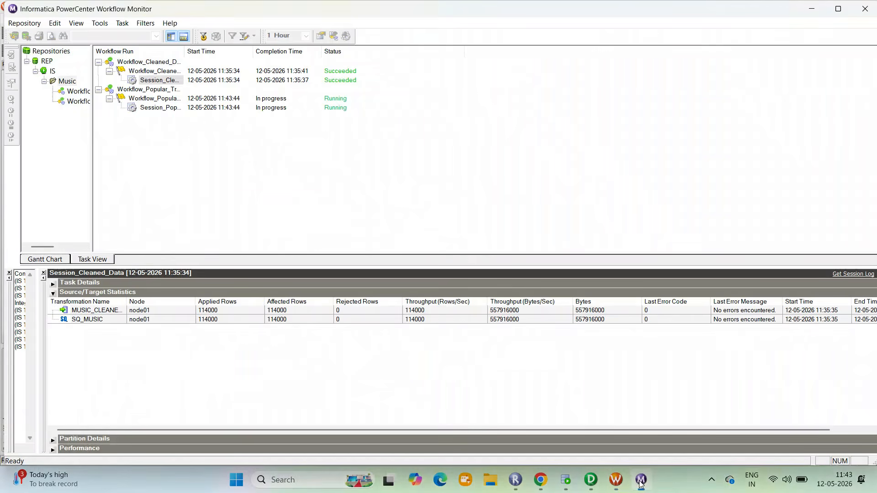
pyautogui.click(163, 109)
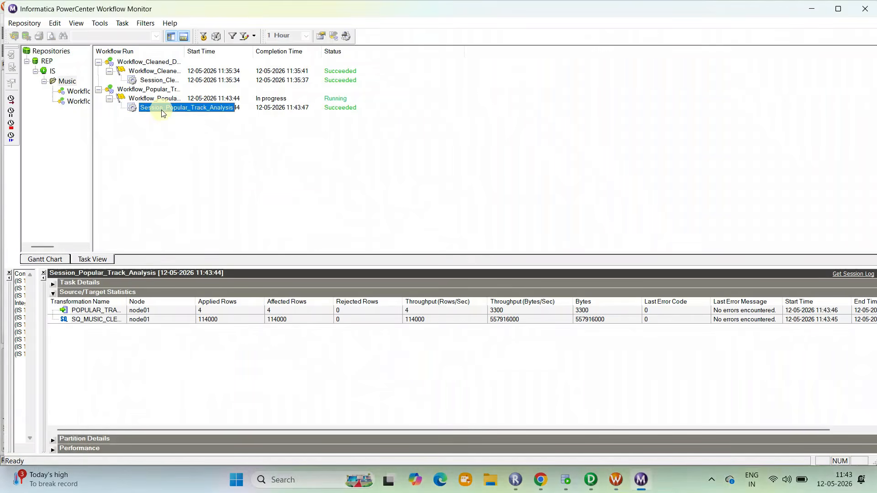
pyautogui.click(206, 311)
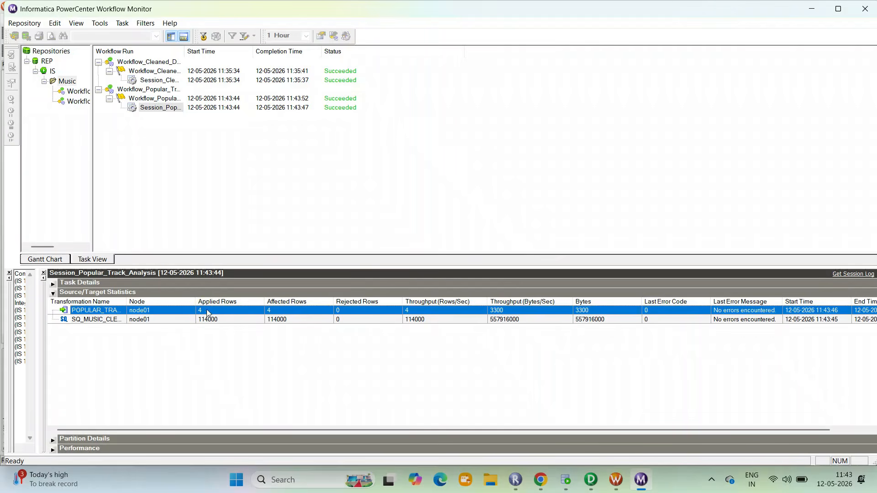
# Switch to Oracle SQL Developer, change the query to "select * from popular_track_analysis;" and run it
pyautogui.click(566, 479)
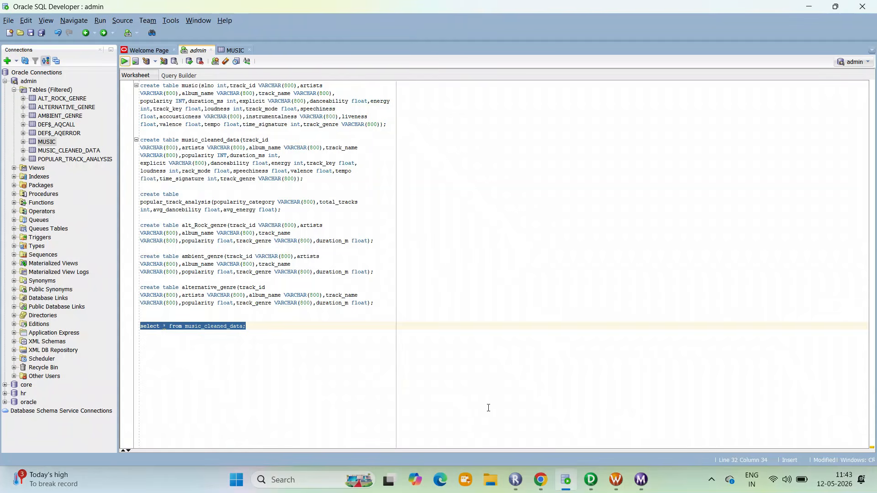
pyautogui.click(392, 375)
pyautogui.moveTo(265, 327); pyautogui.dragTo(184, 328)
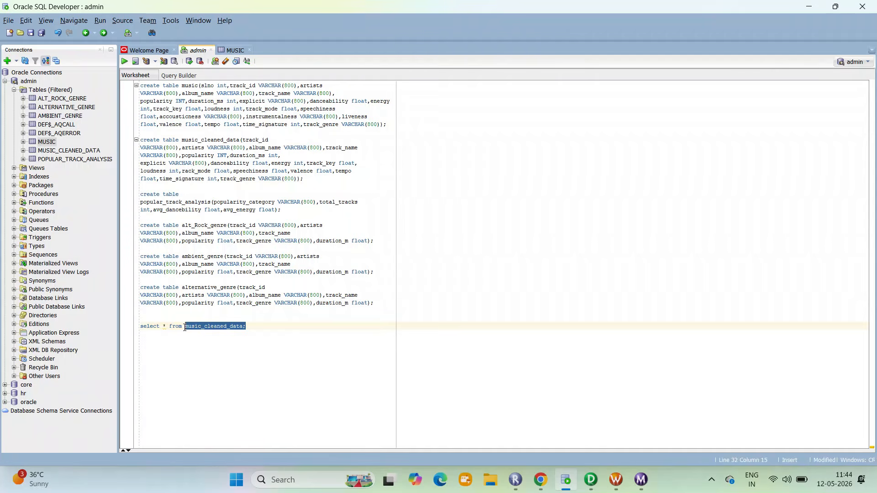
pyautogui.write('popu')
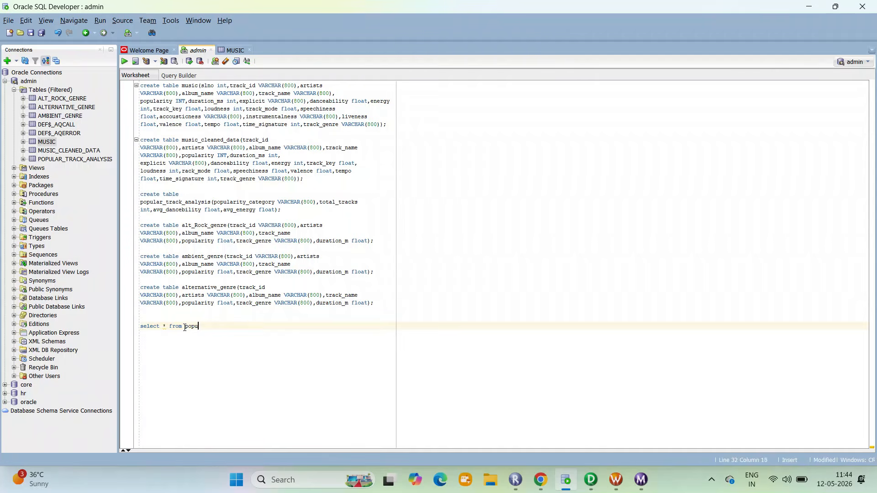
pyautogui.write('lar')
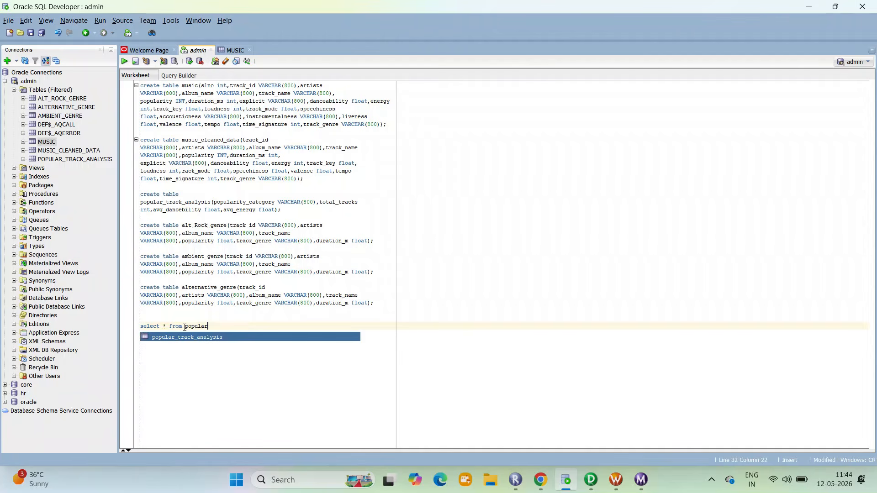
pyautogui.press('Return')
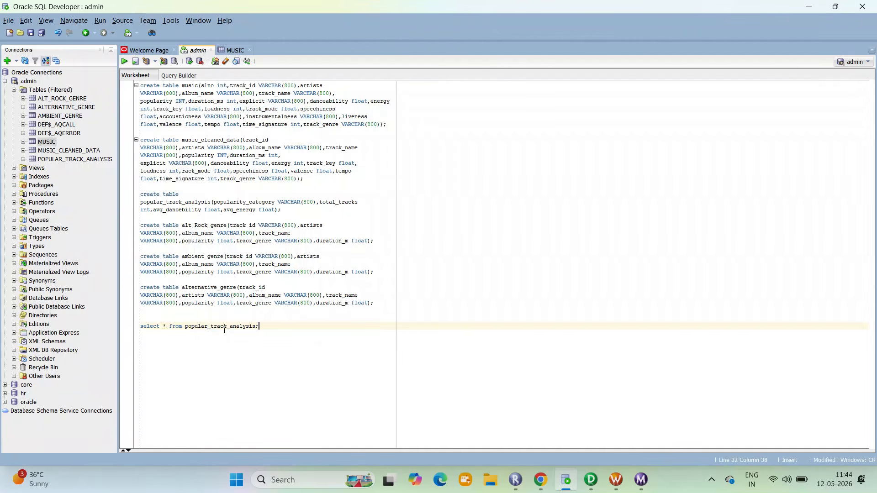
pyautogui.moveTo(266, 329); pyautogui.dragTo(139, 328)
pyautogui.hotkey('ctrl', 'Return')
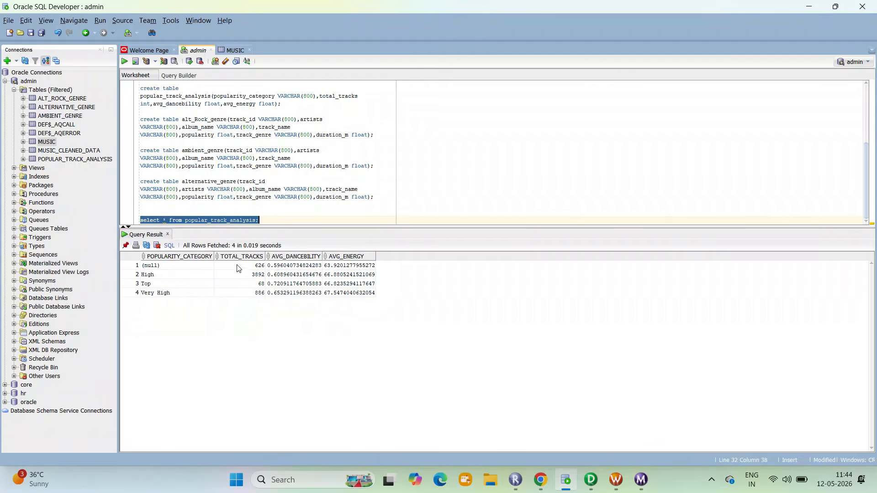
# Compare the query's total tracks and average values with the Sample Output table in Informatica__Kickoff_sep.pdf
pyautogui.moveTo(237, 268); pyautogui.dragTo(237, 274)
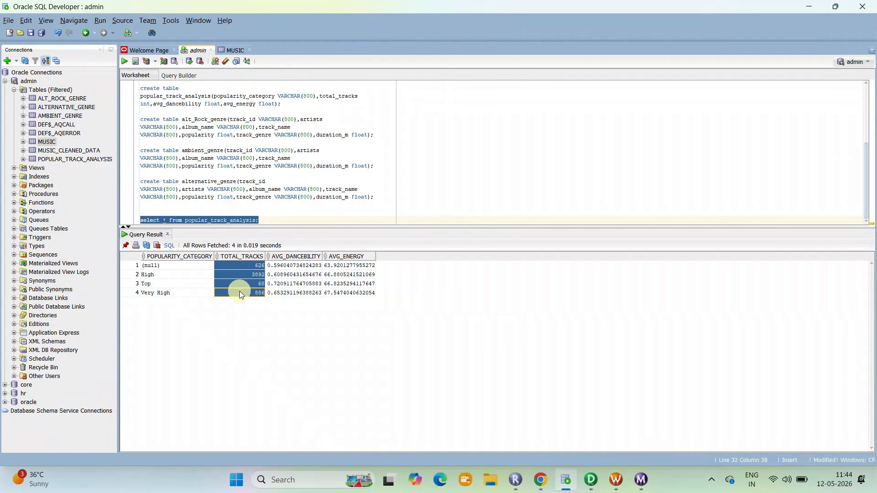
pyautogui.click(290, 283)
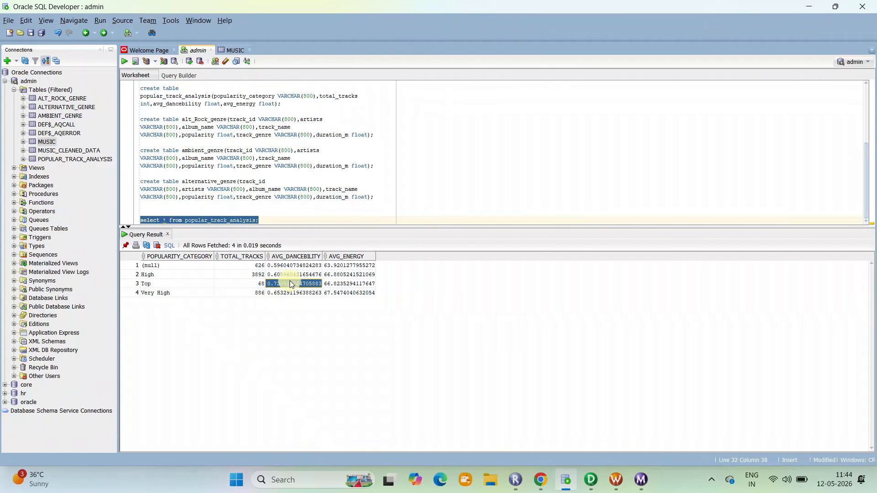
pyautogui.moveTo(280, 266); pyautogui.dragTo(279, 280)
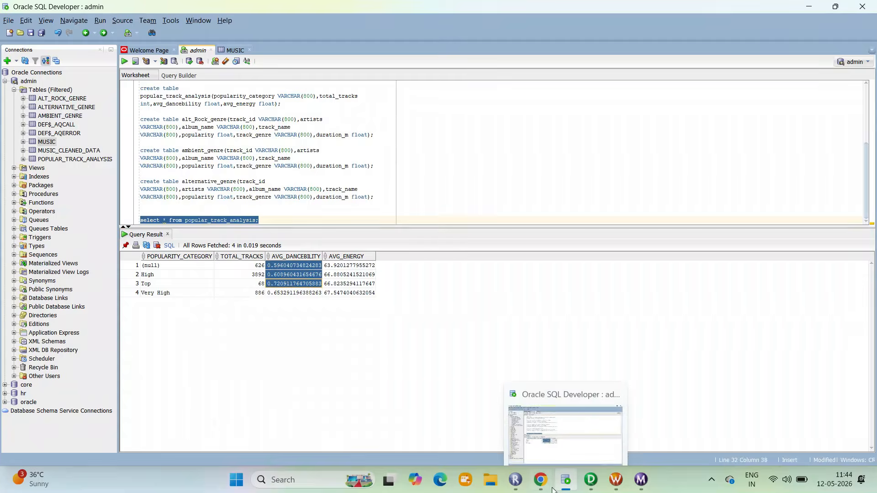
pyautogui.click(545, 482)
pyautogui.scroll(-15, 419, 326)
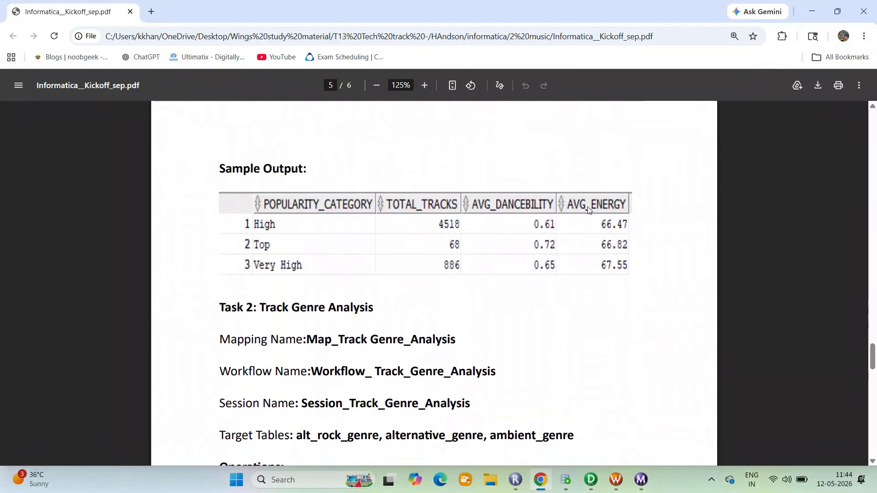
pyautogui.click(565, 479)
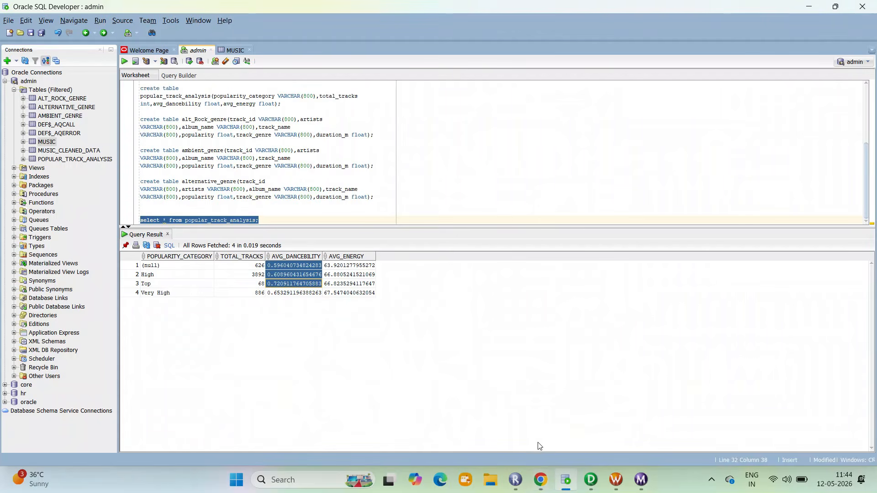
# Switch to PowerCenter Designer, open EXPTRANS's POPULARITY_CATEGORY expression, and review the category ranges in Informatica__Kickoff_sep.pdf
pyautogui.click(591, 479)
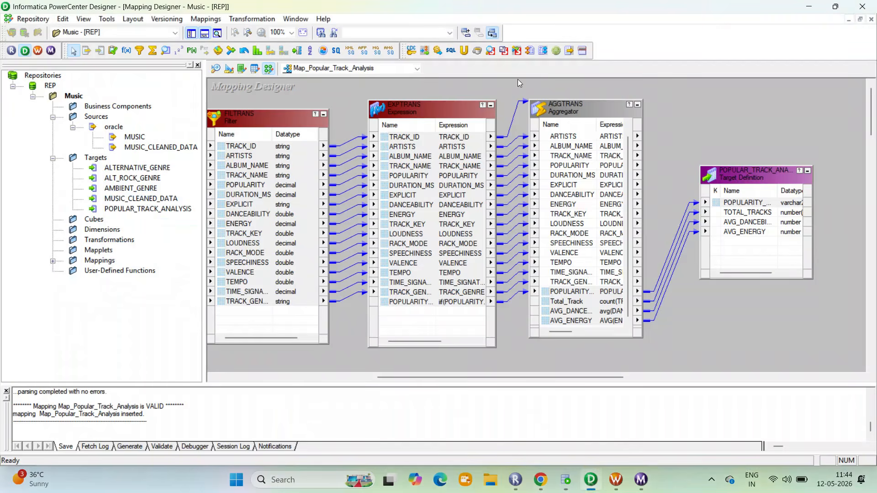
pyautogui.doubleClick(440, 112)
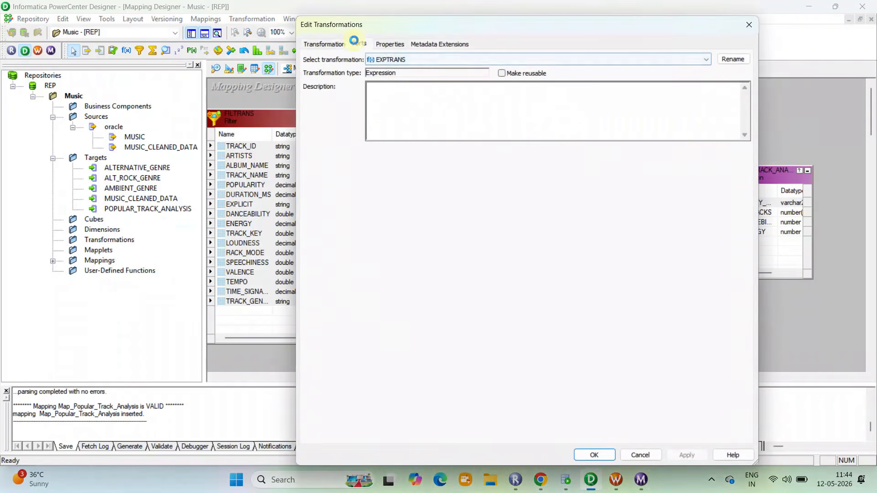
pyautogui.click(359, 44)
pyautogui.click(726, 271)
pyautogui.click(732, 271)
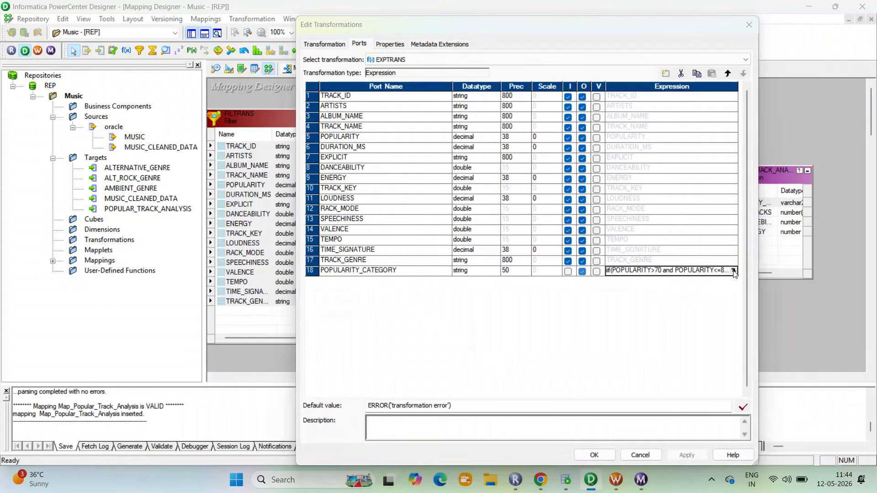
pyautogui.click(541, 480)
pyautogui.scroll(10, 436, 227)
pyautogui.scroll(-1, 437, 228)
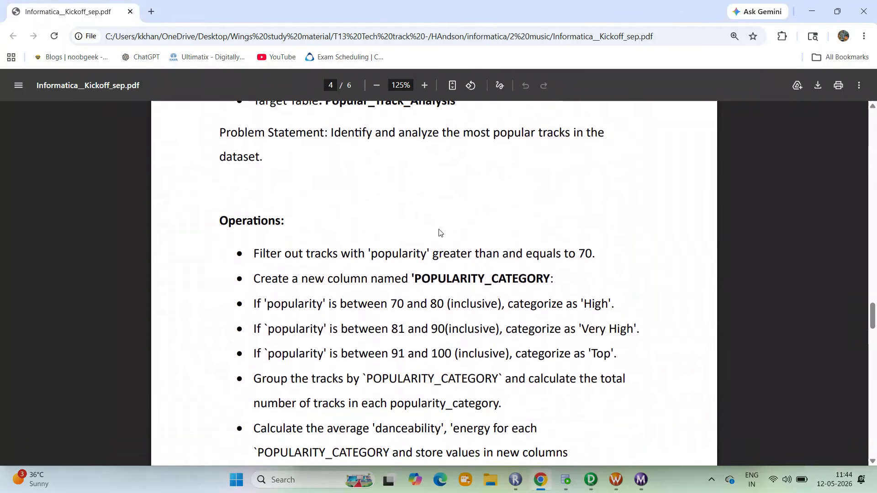
# Return to Designer, remove the empty-string fallback after 'Top' from the POPULARITY_CATEGORY expression, validate it and apply the transformation changes
pyautogui.click(591, 479)
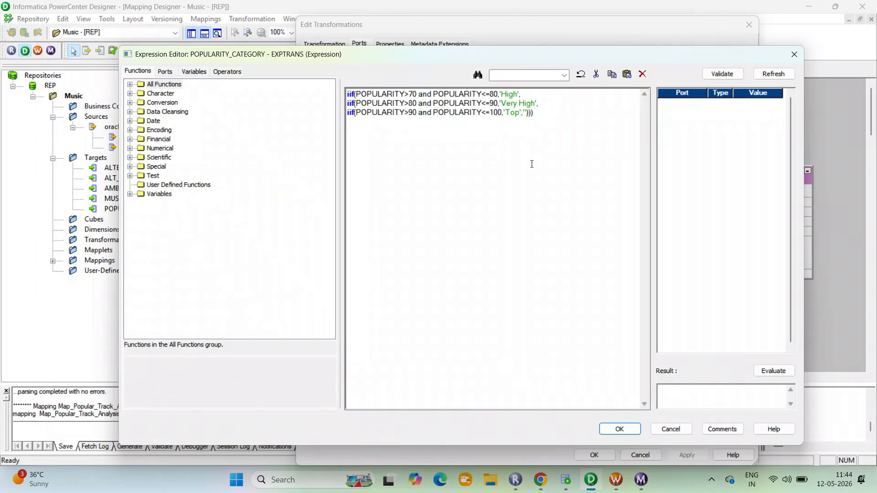
pyautogui.click(726, 74)
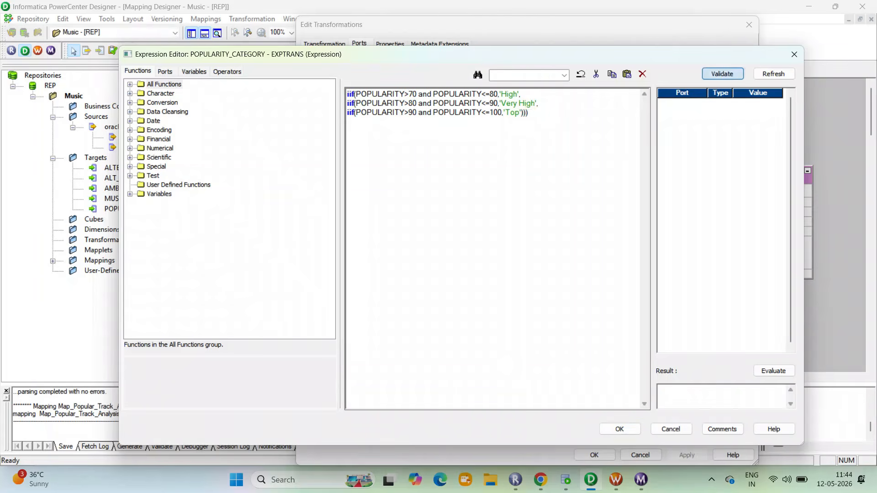
pyautogui.click(499, 262)
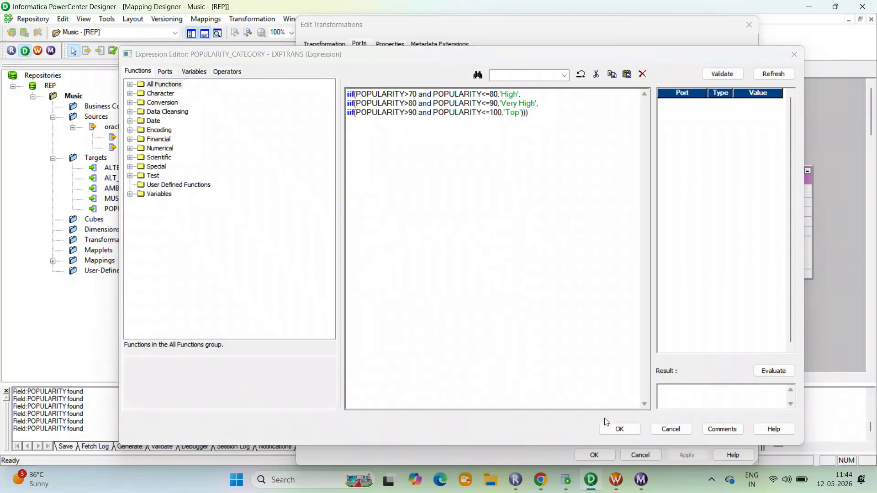
pyautogui.click(610, 428)
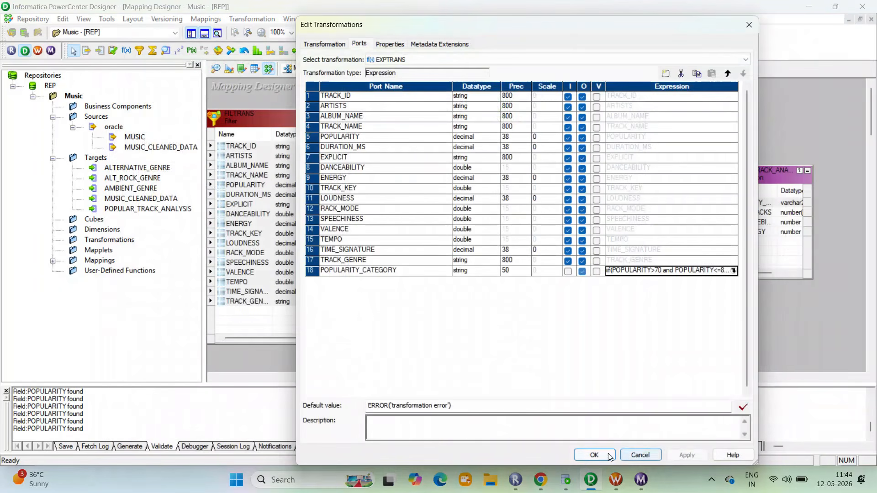
pyautogui.click(609, 456)
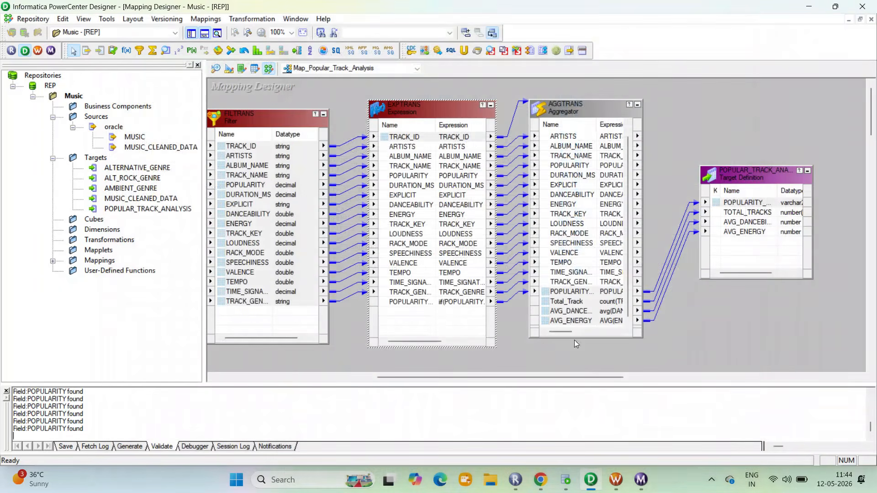
# In the AGGTRANS Aggregator, set the AVG_DANCEABILITY expression to round(avg(DANCEABILITY),2) and validate it
pyautogui.doubleClick(574, 106)
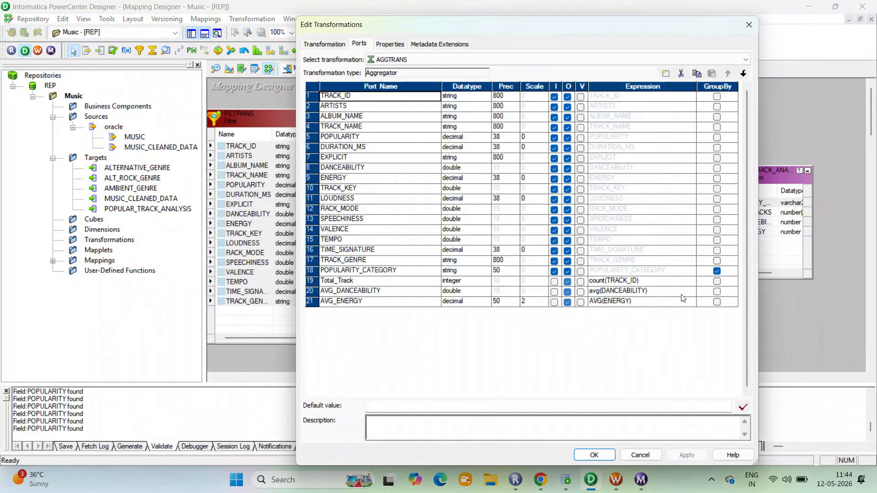
pyautogui.click(682, 291)
pyautogui.click(691, 291)
pyautogui.write('round(')
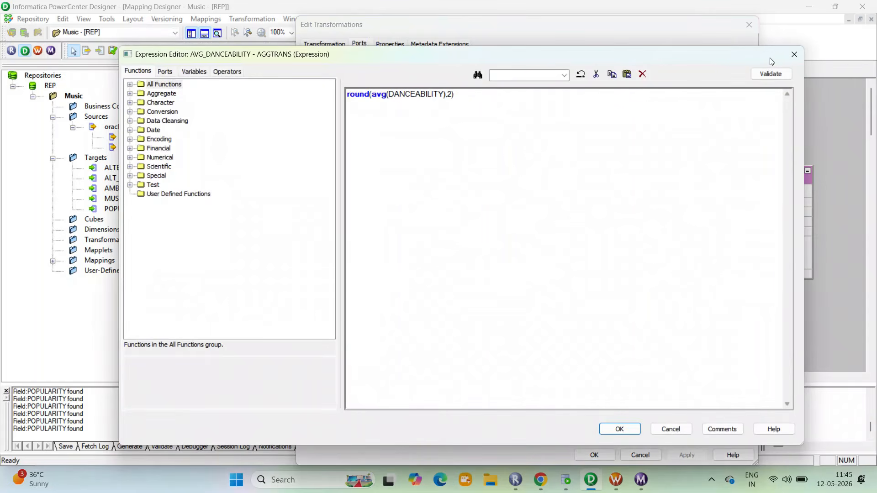
pyautogui.click(771, 74)
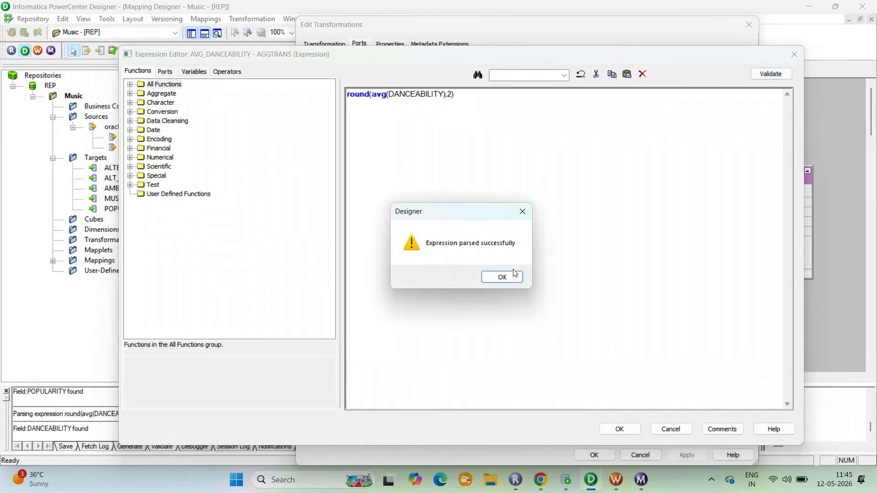
pyautogui.click(502, 276)
pyautogui.click(616, 429)
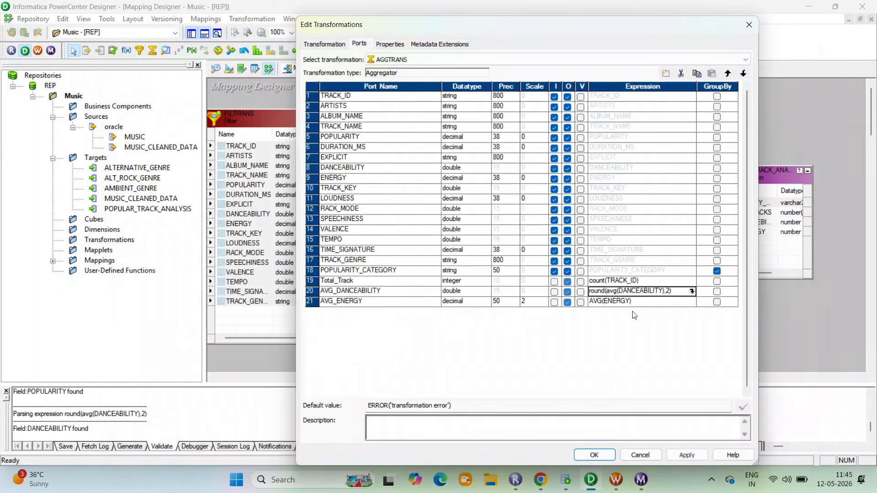
# Set the AVG_ENERGY port's expression to round(AVG(ENERGY),2) and validate it
pyautogui.click(635, 302)
pyautogui.click(692, 302)
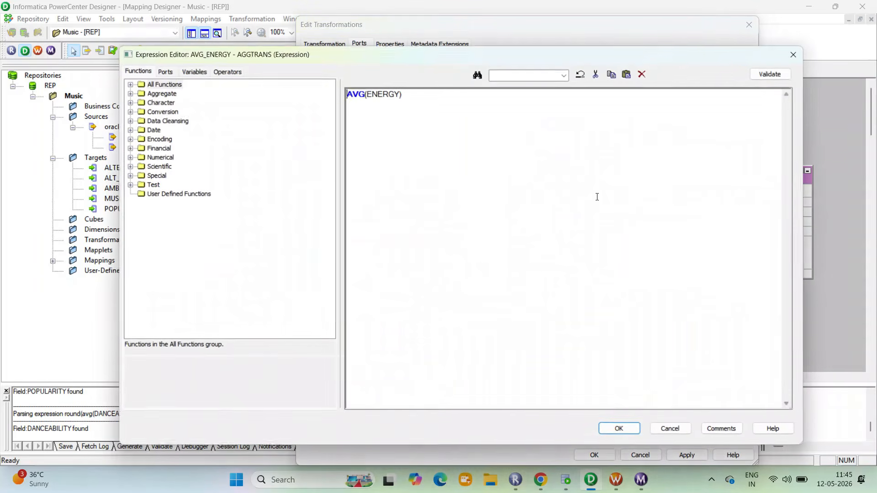
pyautogui.click(347, 94)
pyautogui.write('round')
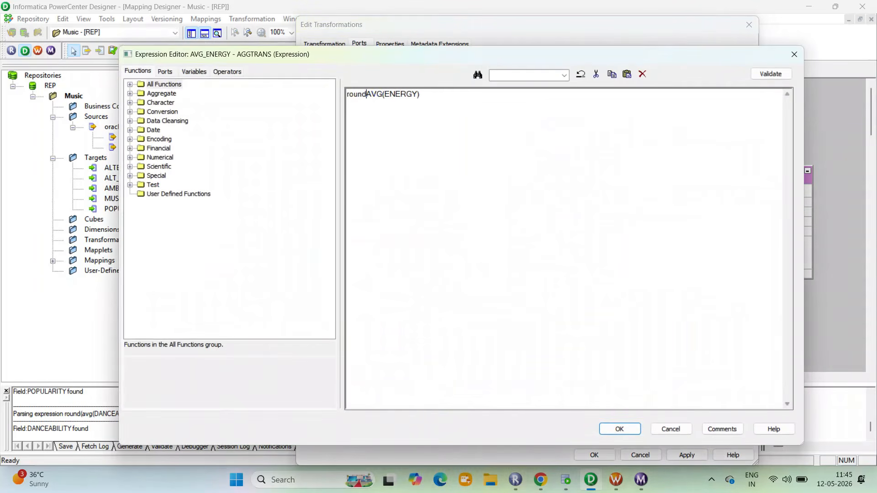
pyautogui.write('(')
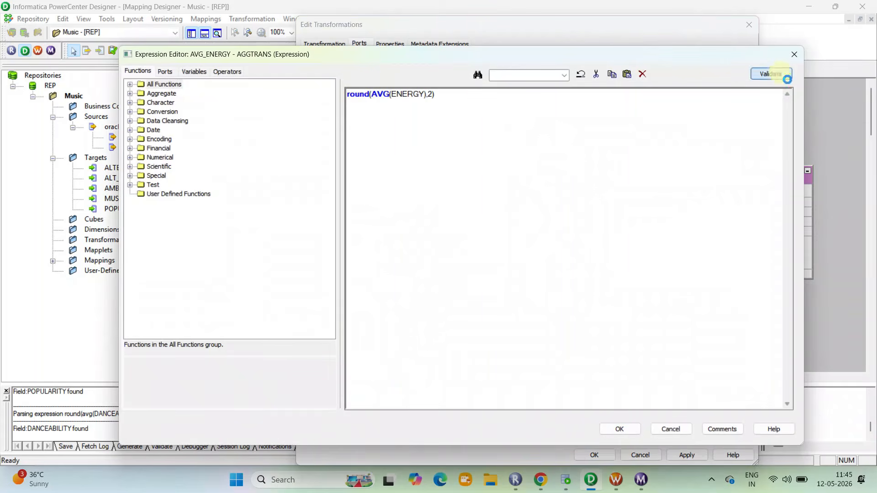
pyautogui.click(777, 73)
pyautogui.click(505, 276)
pyautogui.click(614, 429)
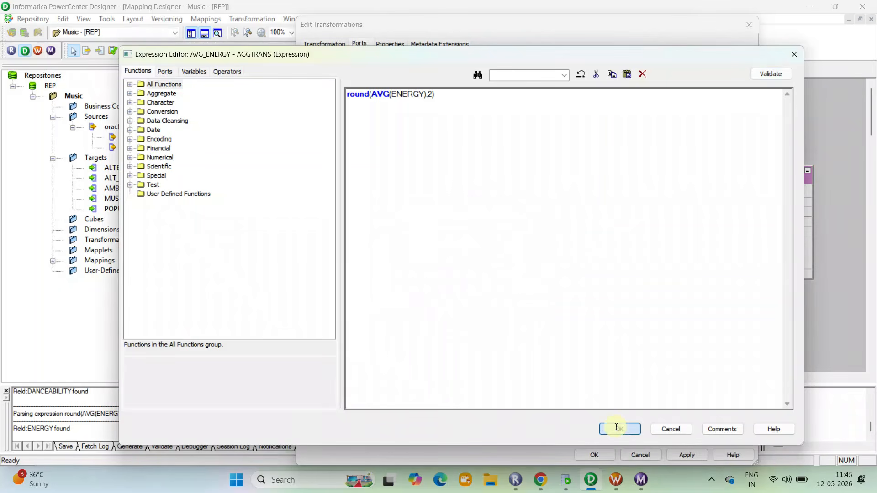
# Apply the Aggregator changes, save Map_Popular_Track_Analysis and check its validation message
pyautogui.click(593, 455)
pyautogui.click(519, 347)
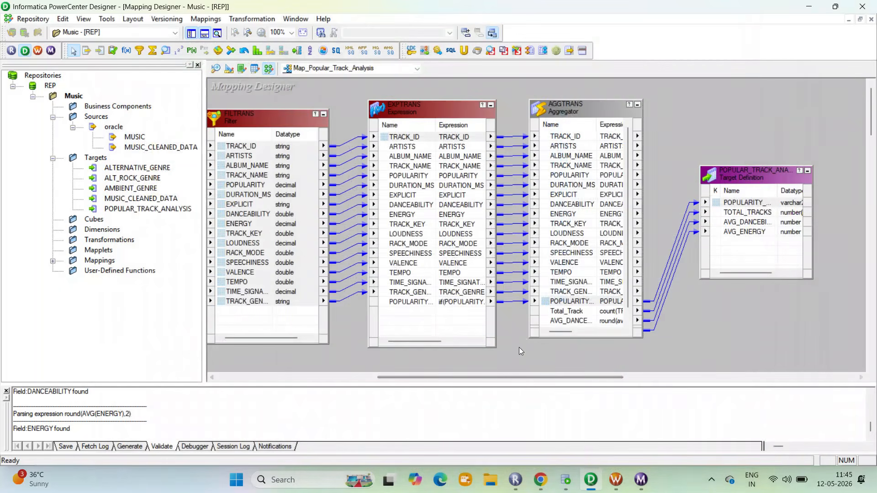
pyautogui.hotkey('ctrl', 's')
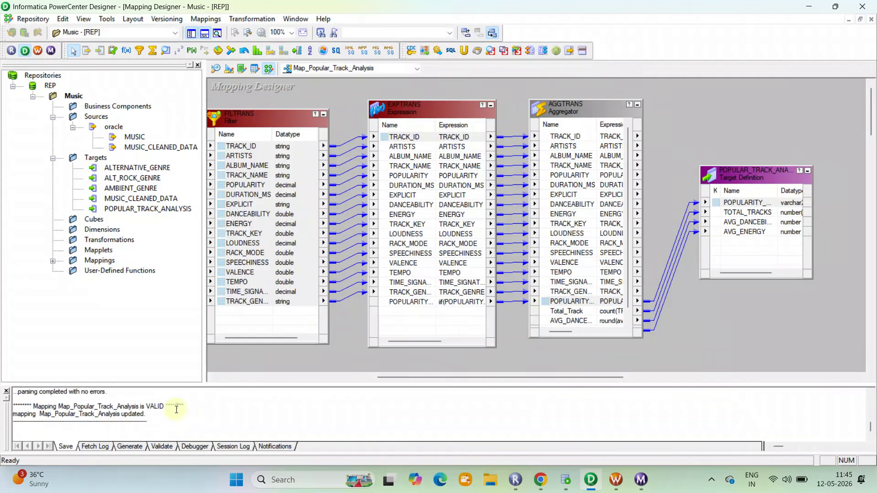
pyautogui.moveTo(177, 409); pyautogui.dragTo(34, 408)
# Switch to Workflow Manager, refresh the mapping of Session_Popular_Track_Analysis, validate the session and save it
pyautogui.click(616, 480)
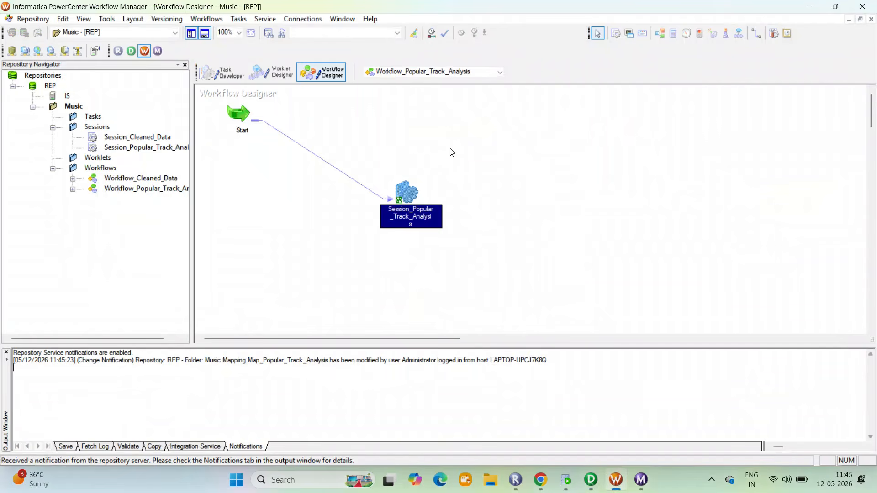
pyautogui.rightClick(405, 191)
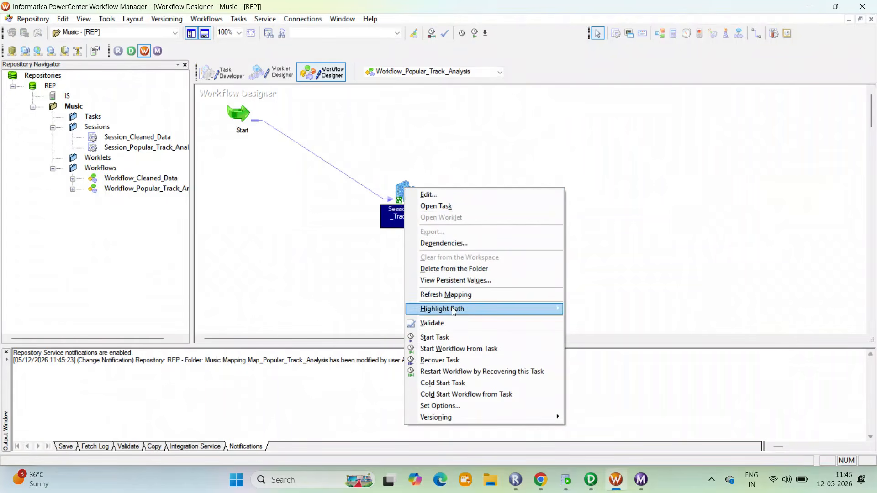
pyautogui.click(446, 294)
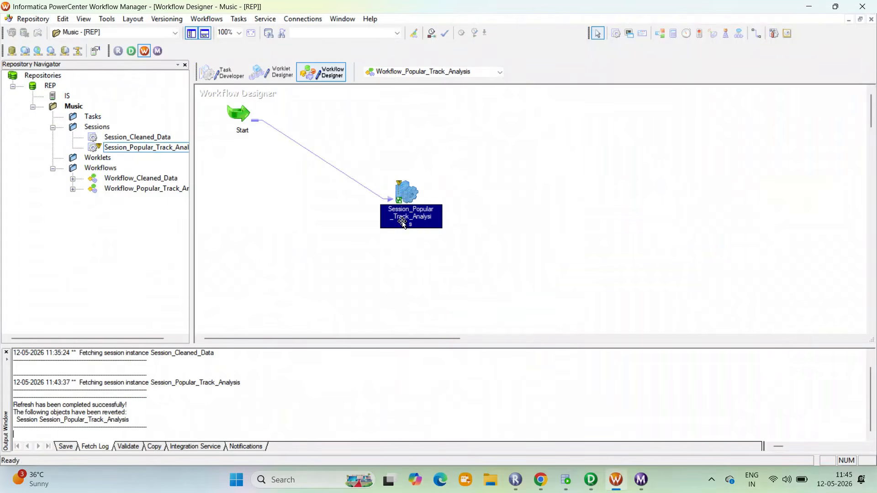
pyautogui.rightClick(402, 188)
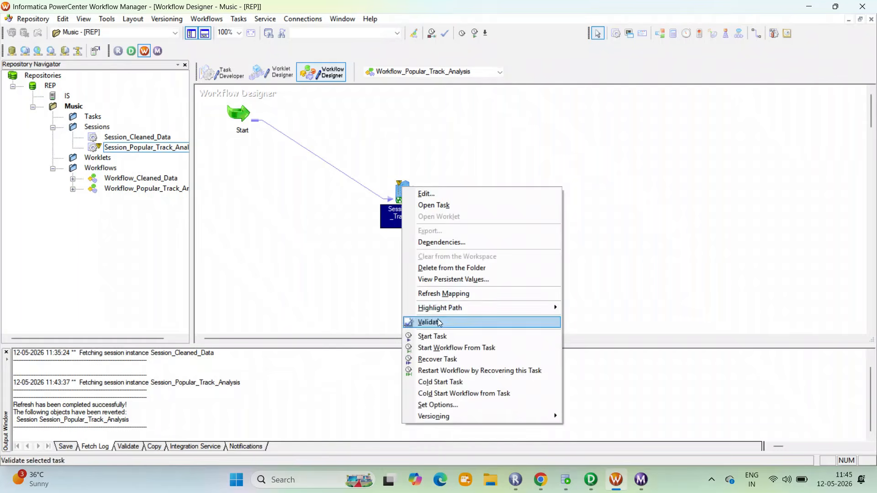
pyautogui.click(425, 321)
pyautogui.hotkey('ctrl', 's')
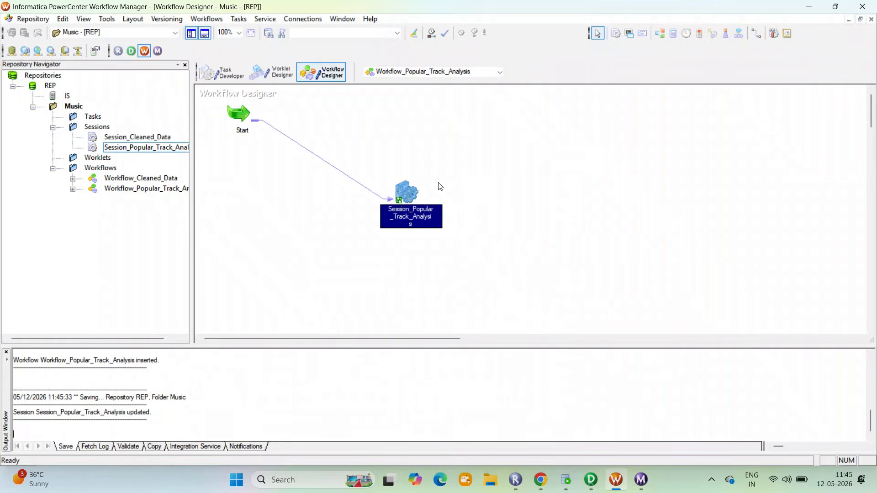
# Start the Session_Popular_Track_Analysis task on its own and check its run's source/target statistics in Workflow Monitor
pyautogui.rightClick(404, 206)
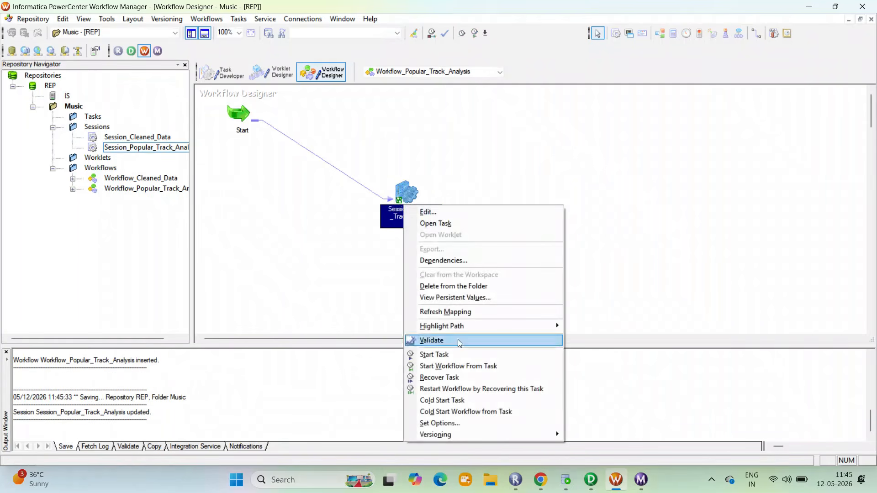
pyautogui.click(453, 354)
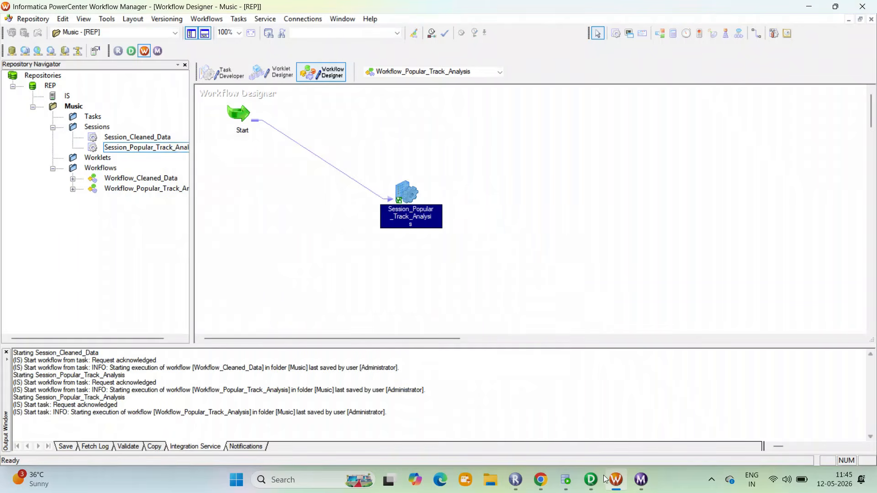
pyautogui.click(640, 480)
pyautogui.click(169, 111)
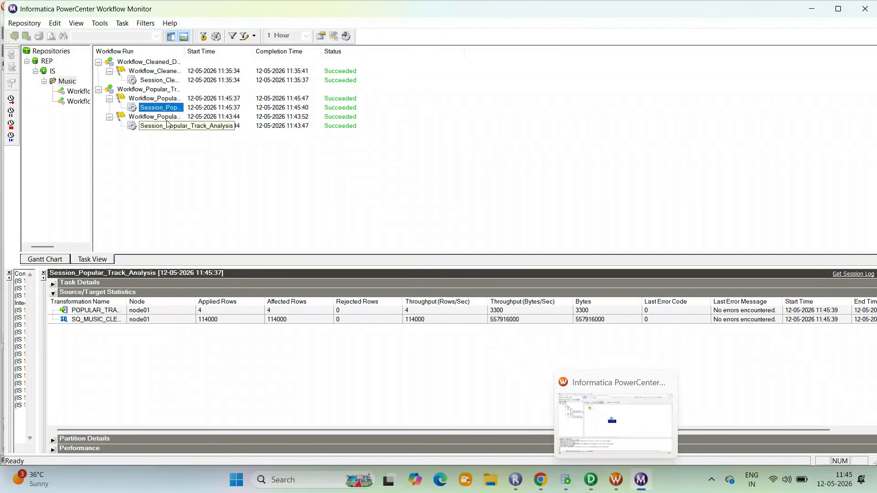
# Return to Workflow Manager and start the workflow from the Session_Popular_Track_Analysis task
pyautogui.click(626, 487)
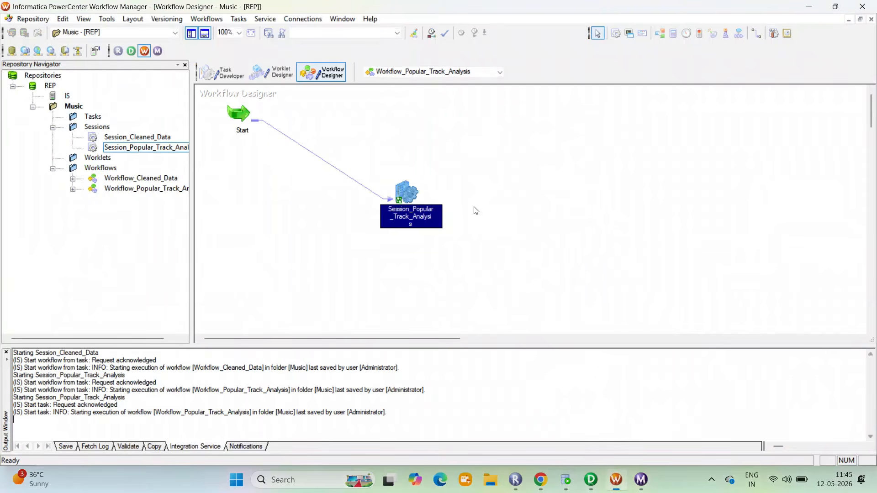
pyautogui.rightClick(401, 196)
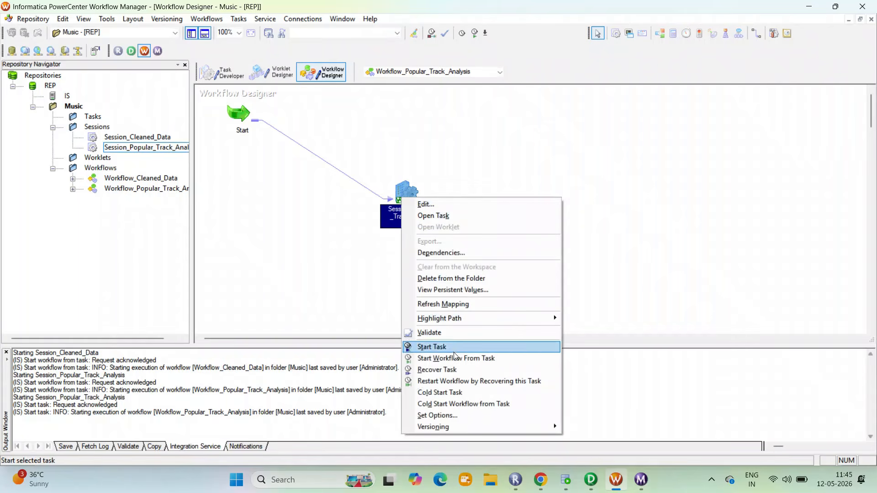
pyautogui.click(453, 358)
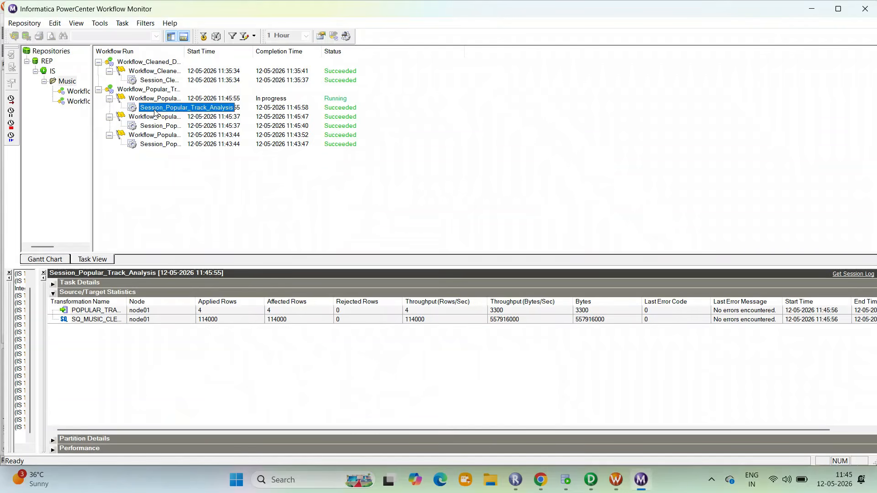
# Switch to Oracle SQL Developer, rerun "select * from popular_track_analysis;" and check the rounded AVG_DANCEBILITY values
pyautogui.moveTo(570, 486)
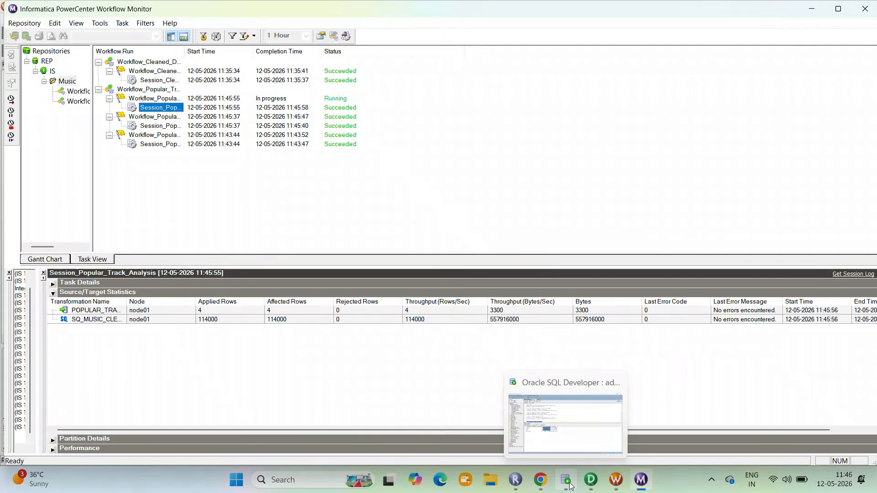
pyautogui.click(570, 485)
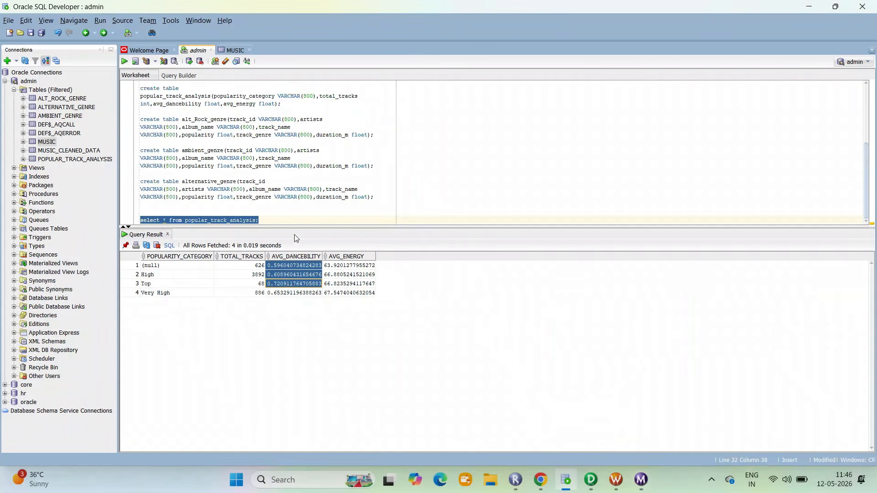
pyautogui.click(280, 215)
pyautogui.moveTo(280, 218); pyautogui.dragTo(136, 220)
pyautogui.hotkey('ctrl', 'Return')
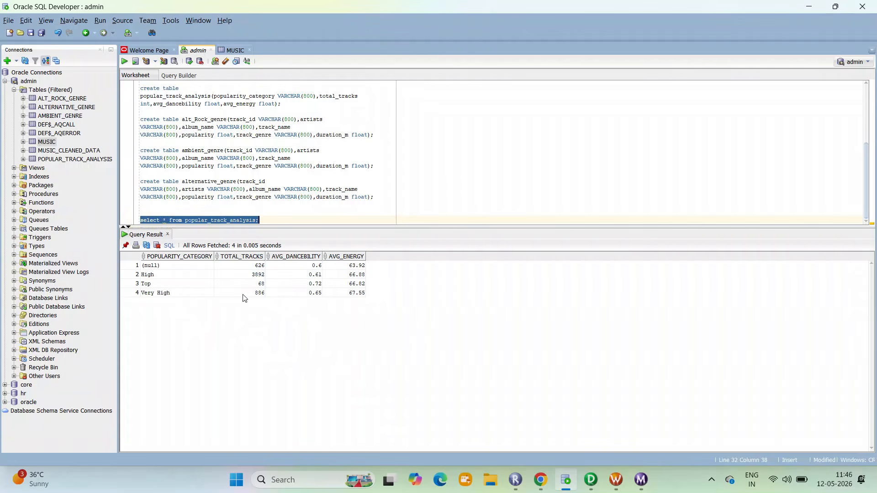
pyautogui.moveTo(297, 265); pyautogui.dragTo(299, 295)
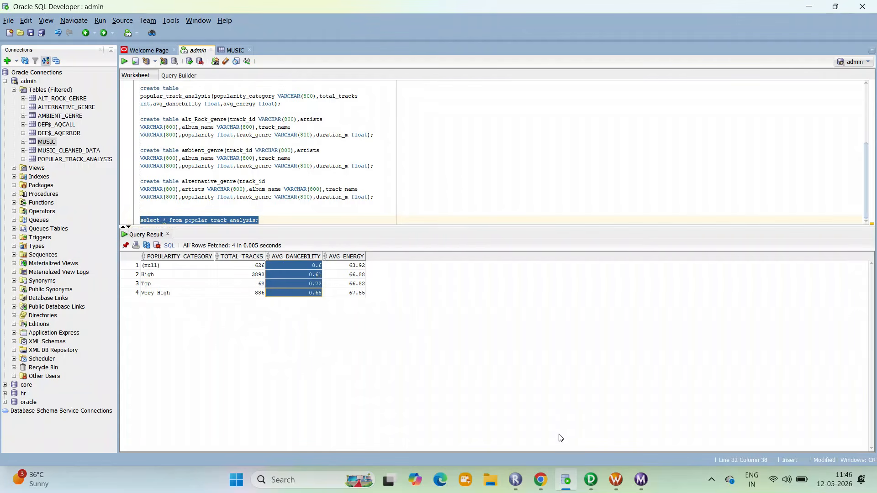
# Switch to PowerCenter Designer, review and validate the POPULARITY_CATEGORY expression in the EXPTRANS Expression transformation, and save the mapping
pyautogui.click(590, 483)
pyautogui.doubleClick(407, 100)
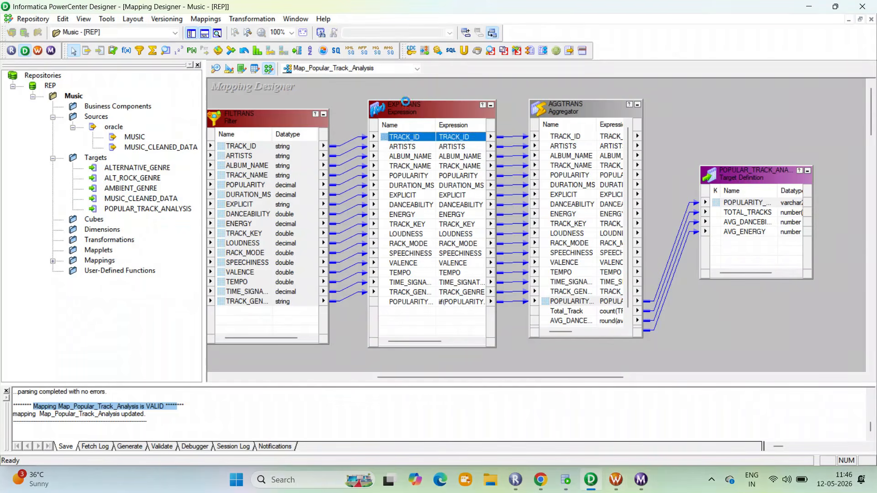
pyautogui.click(390, 44)
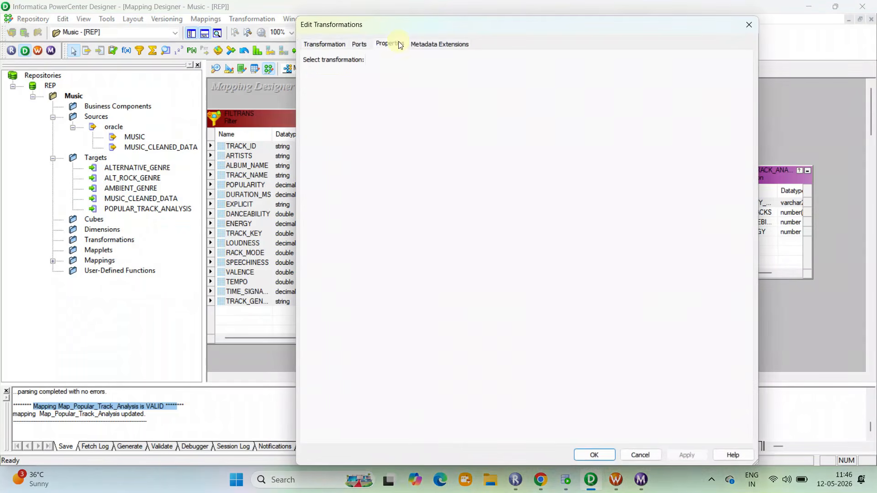
pyautogui.click(360, 44)
pyautogui.click(730, 270)
pyautogui.click(734, 270)
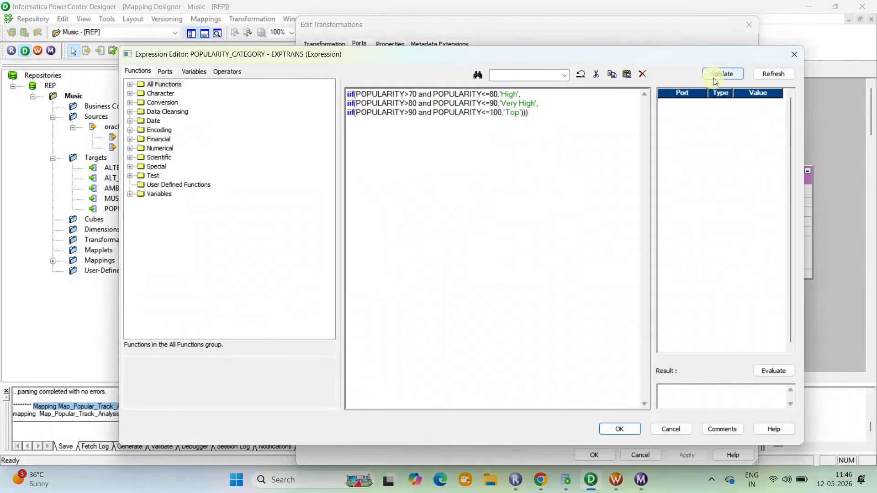
pyautogui.click(724, 73)
pyautogui.click(481, 262)
pyautogui.click(619, 429)
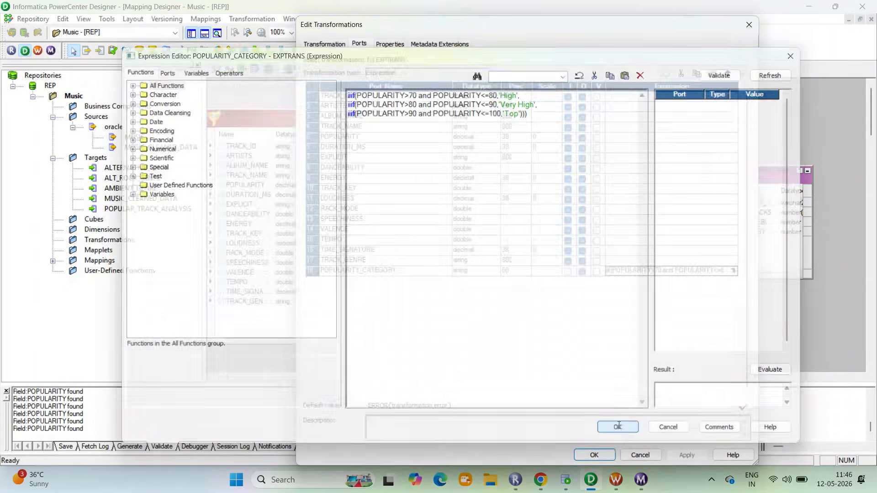
pyautogui.click(593, 454)
pyautogui.hotkey('ctrl', 's')
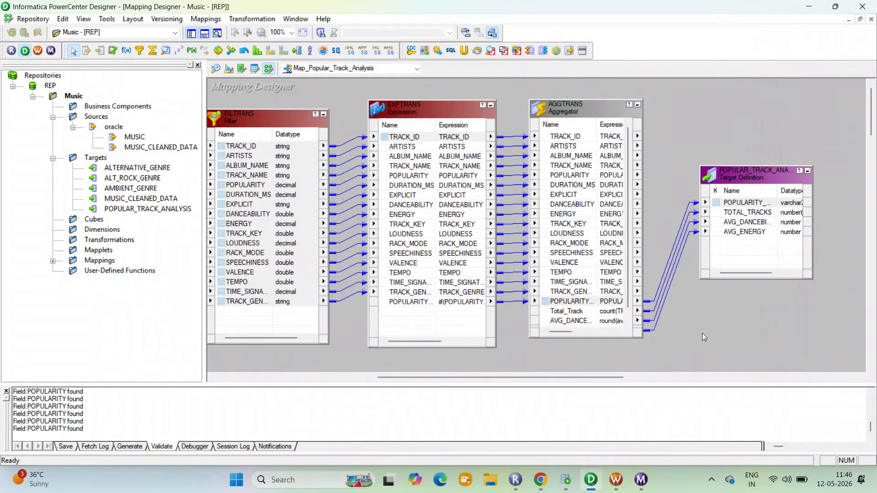
pyautogui.click(521, 267)
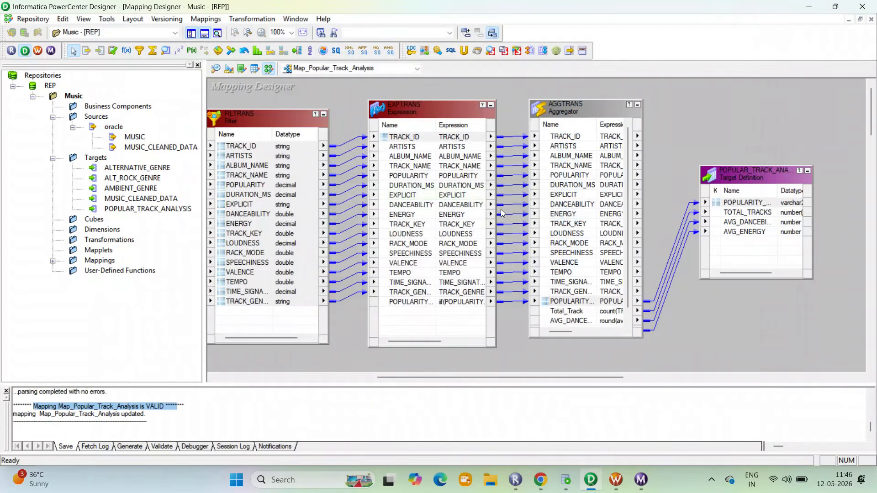
# Switch to Workflow Manager, save the folder and validate Session_Popular_Track_Analysis
pyautogui.click(617, 481)
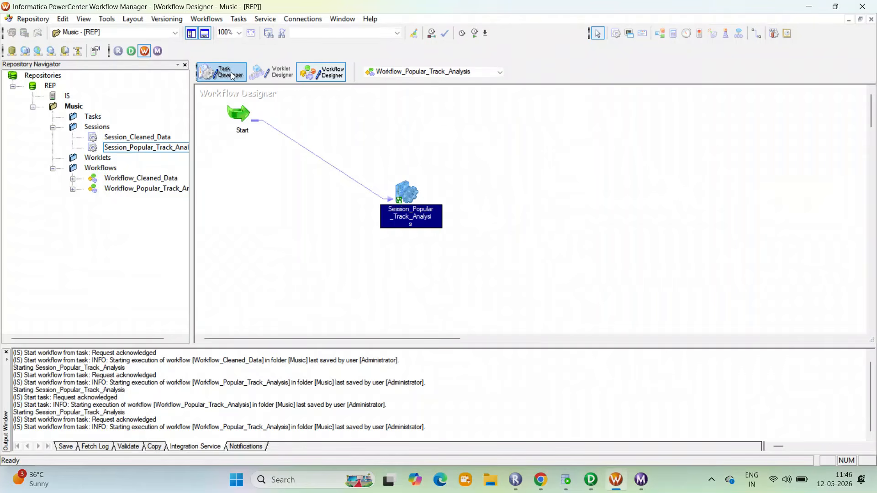
pyautogui.click(32, 19)
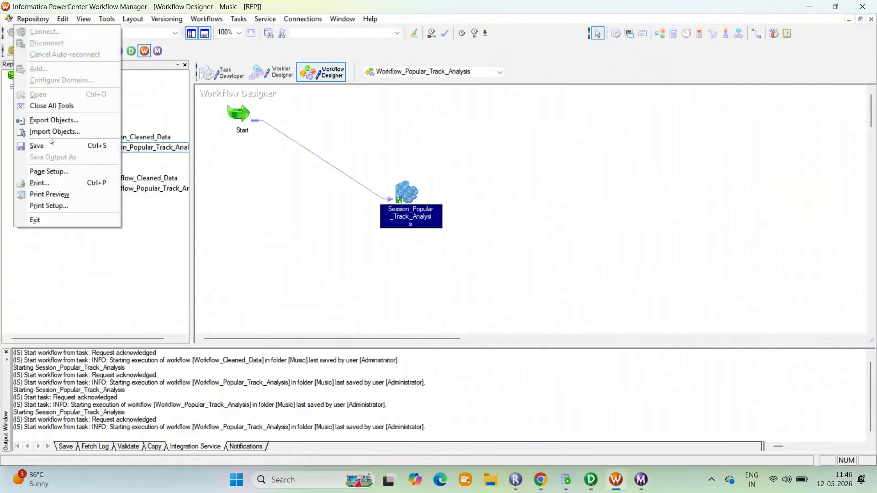
pyautogui.click(35, 145)
pyautogui.click(521, 268)
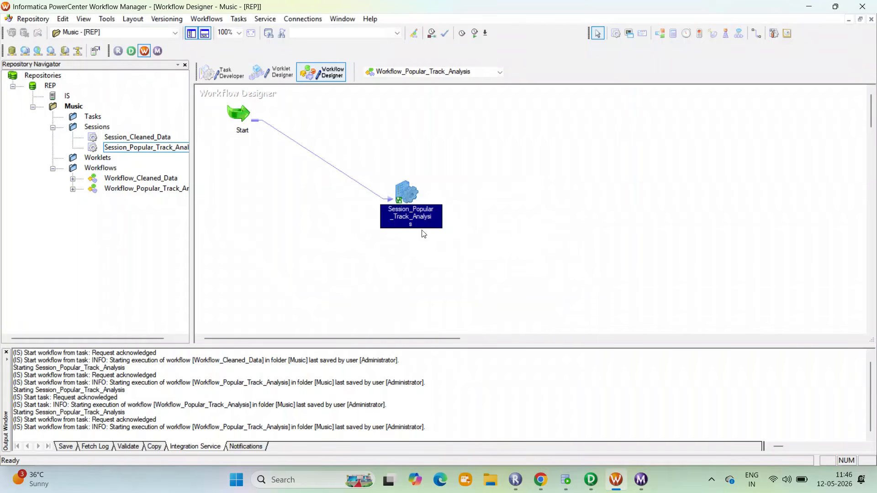
pyautogui.rightClick(406, 194)
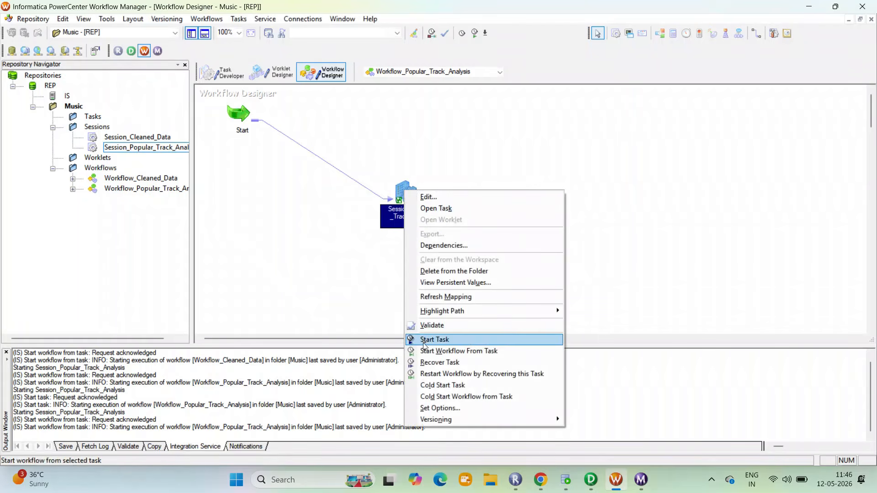
pyautogui.click(425, 325)
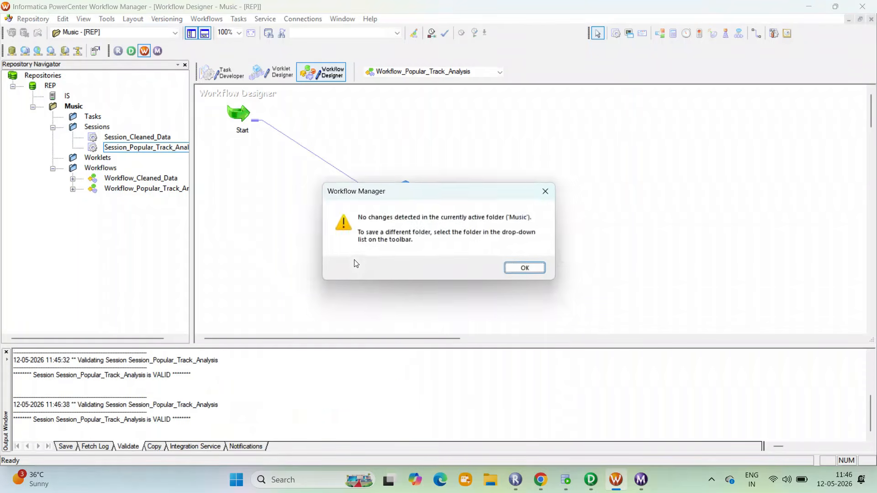
pyautogui.press('Return')
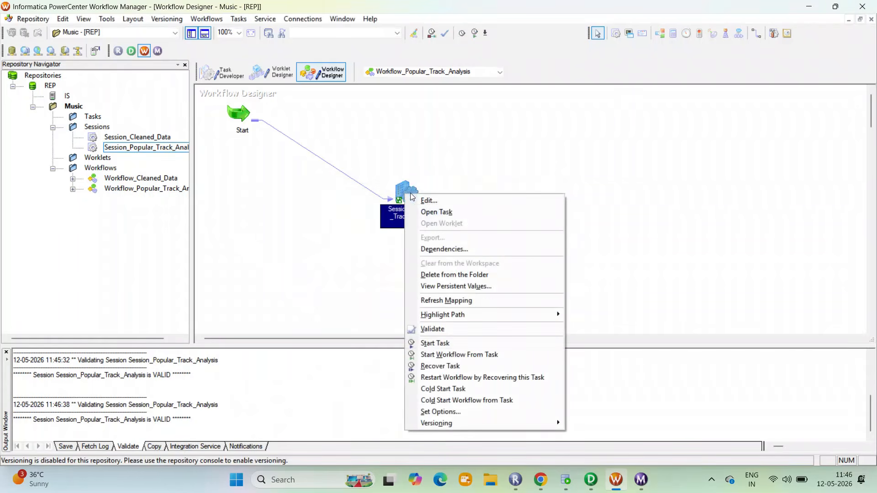
# Start the workflow from the Session_Popular_Track_Analysis task and switch to Workflow Monitor
pyautogui.rightClick(404, 195)
pyautogui.click(472, 358)
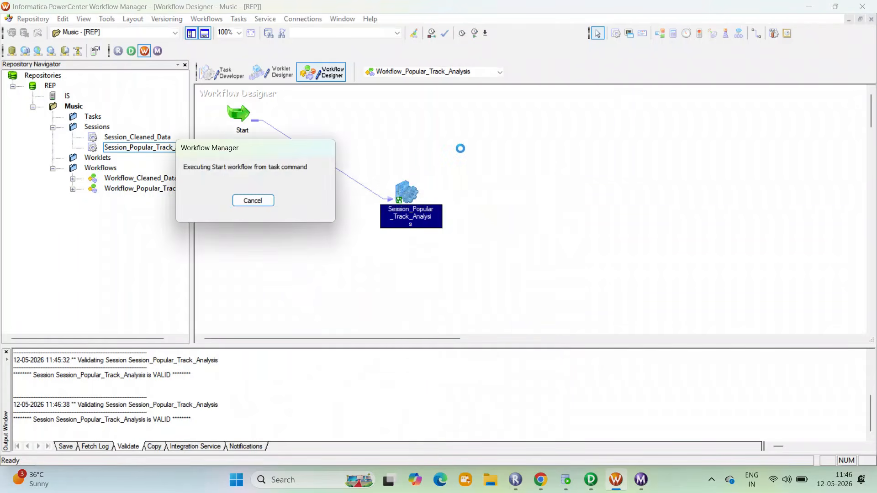
pyautogui.click(647, 479)
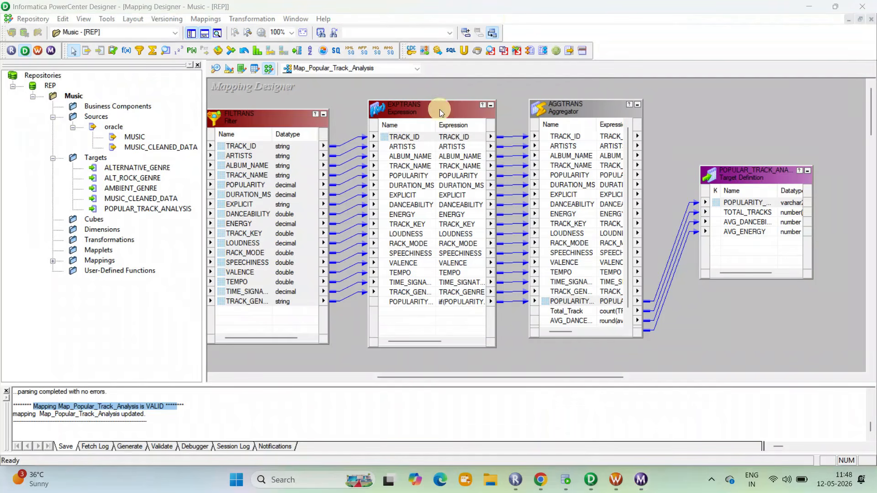
# In Designer, change the first condition of EXPTRANS's POPULARITY_CATEGORY expression to POPULARITY>=70, validate the expression and save the mapping
pyautogui.doubleClick(440, 109)
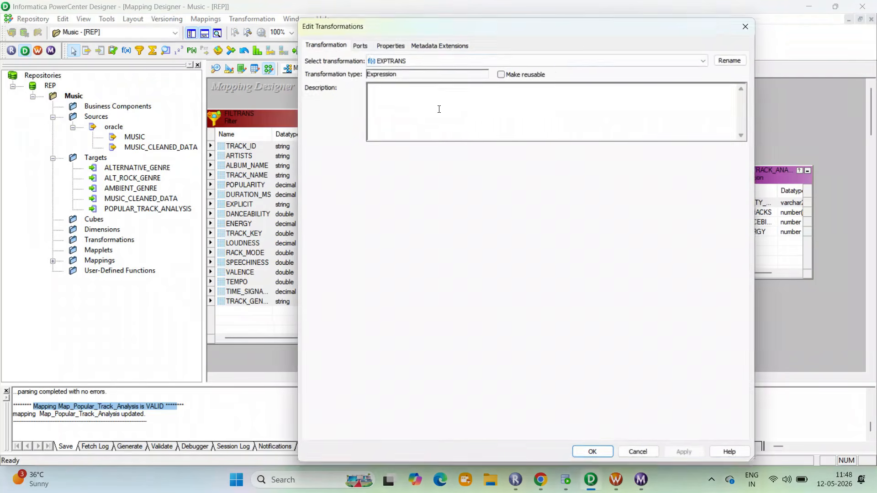
pyautogui.click(366, 44)
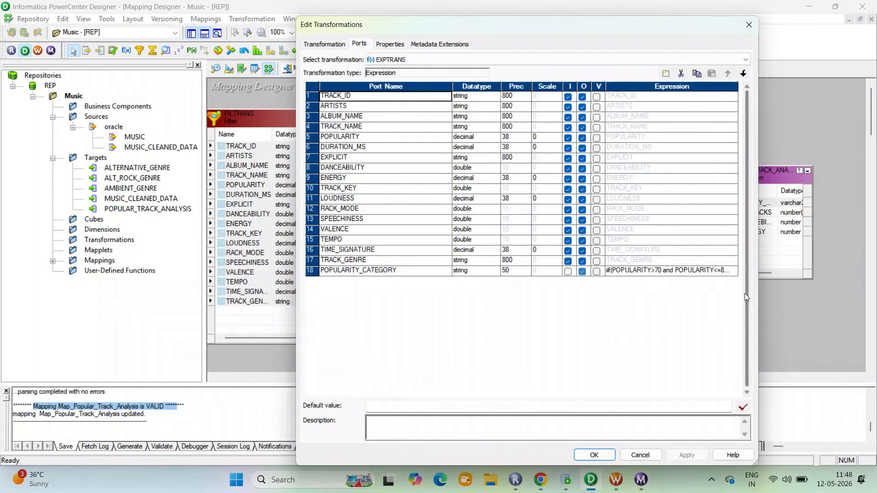
pyautogui.click(726, 270)
pyautogui.click(733, 270)
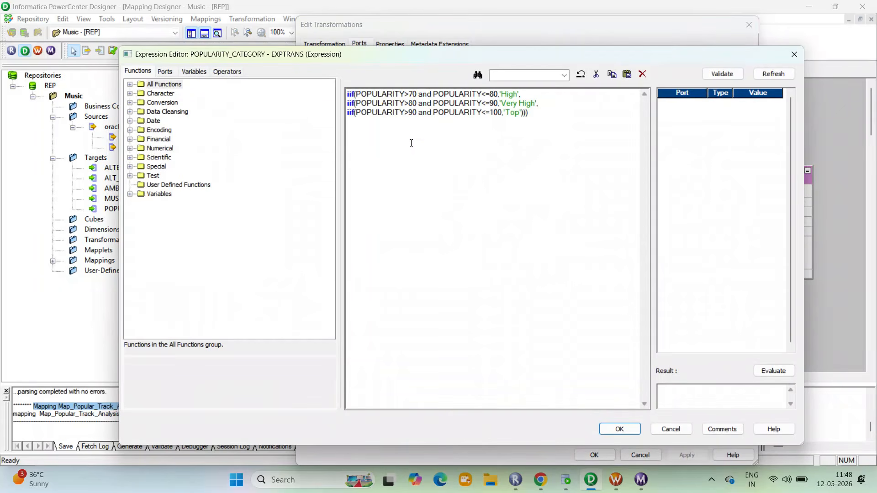
pyautogui.write('=')
pyautogui.click(722, 73)
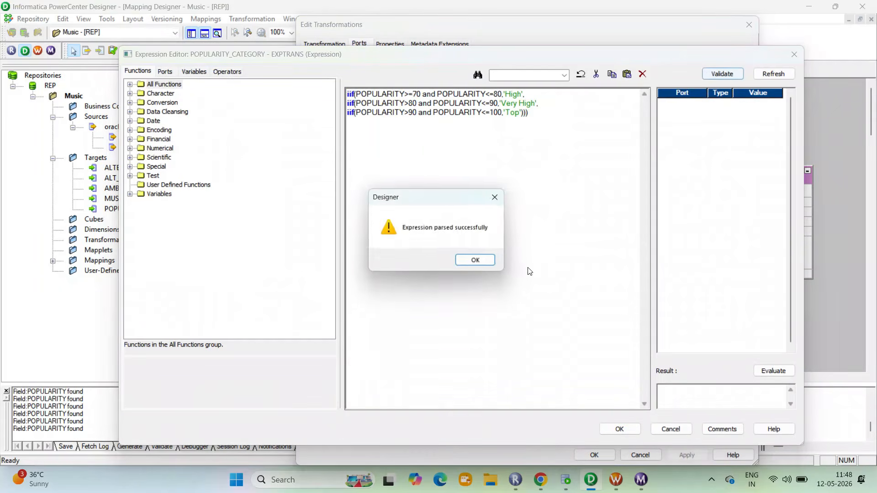
pyautogui.click(481, 265)
pyautogui.click(614, 429)
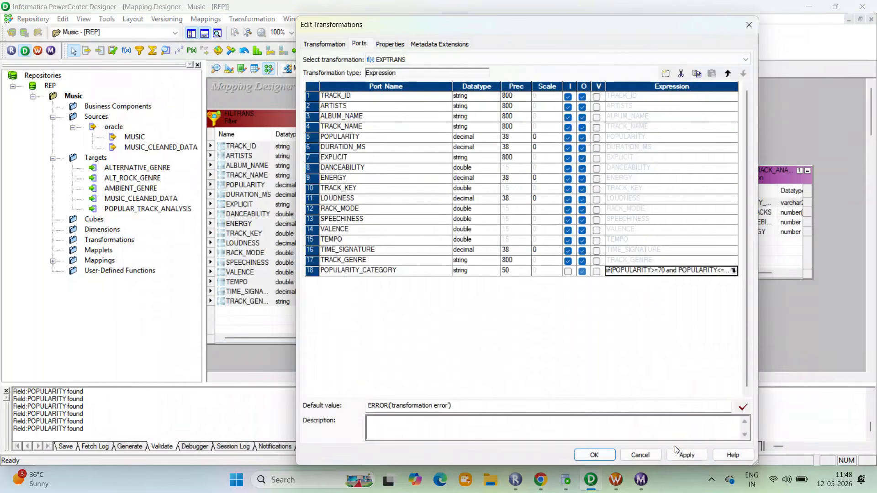
pyautogui.click(595, 455)
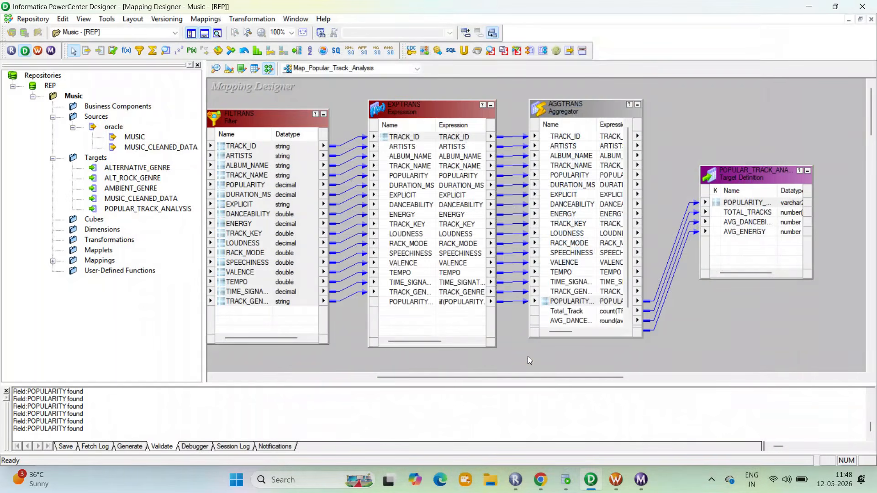
pyautogui.hotkey('ctrl', 's')
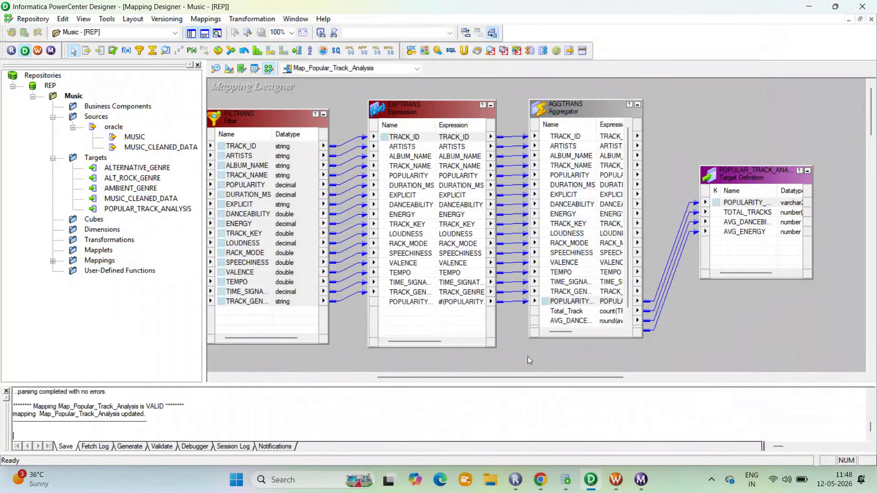
# Return to Workflow Manager, validate Session_Popular_Track_Analysis against the updated mapping and save the folder
pyautogui.click(612, 488)
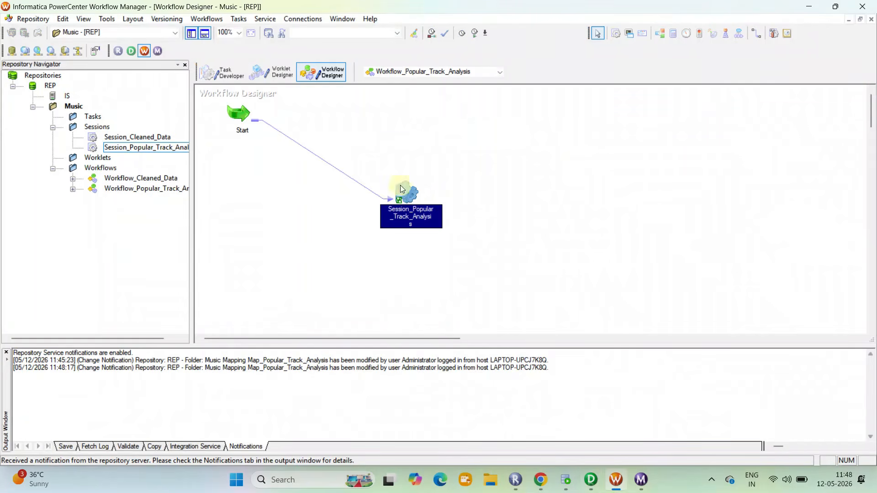
pyautogui.rightClick(401, 186)
pyautogui.click(449, 321)
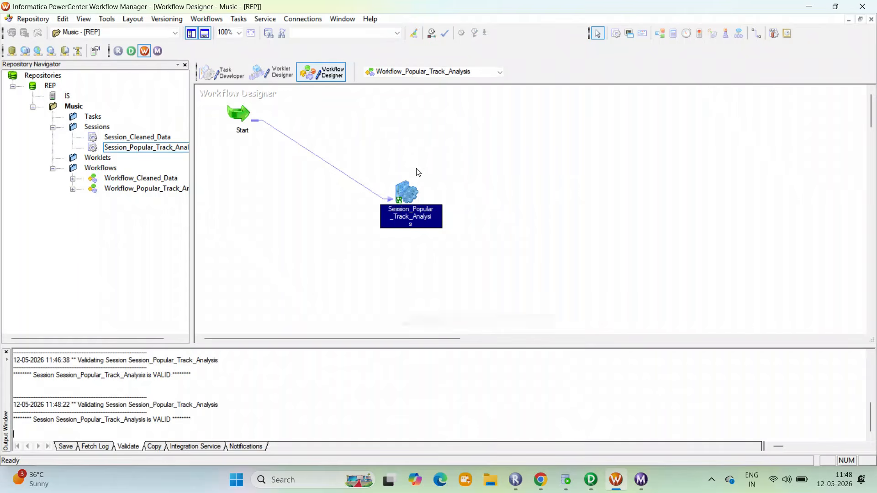
pyautogui.hotkey('ctrl', 's')
pyautogui.click(524, 268)
# Run the workflow from Session_Popular_Track_Analysis and check the newest run's source/target statistics in Workflow Monitor
pyautogui.click(411, 204)
pyautogui.rightClick(407, 194)
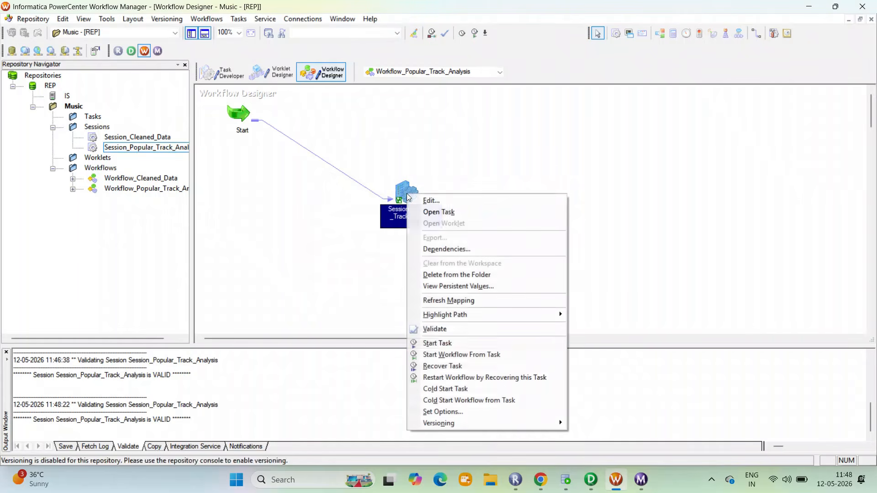
pyautogui.click(478, 354)
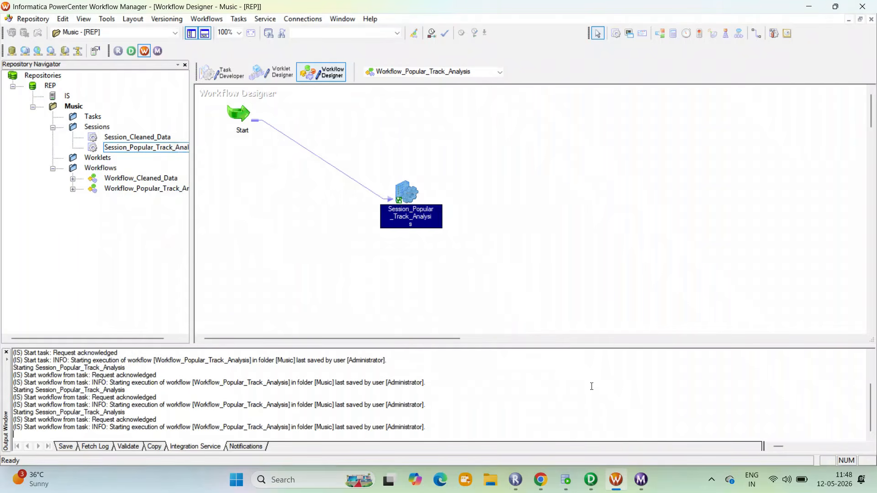
pyautogui.click(641, 480)
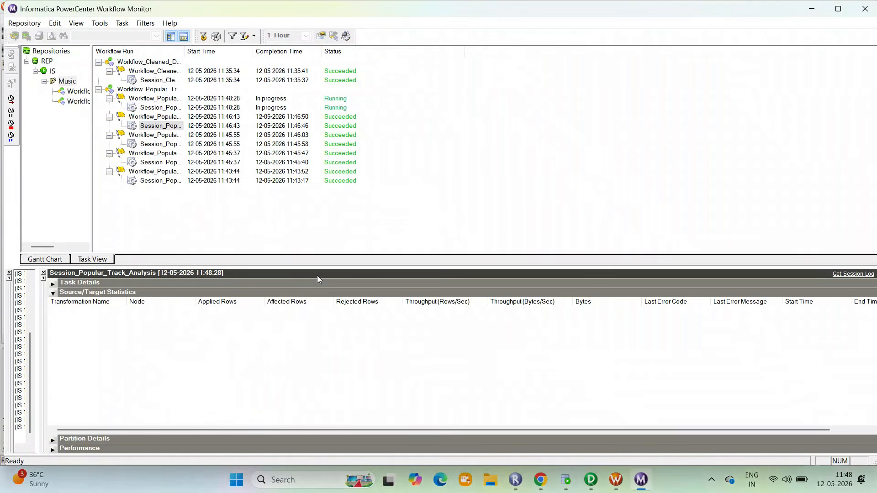
pyautogui.click(160, 109)
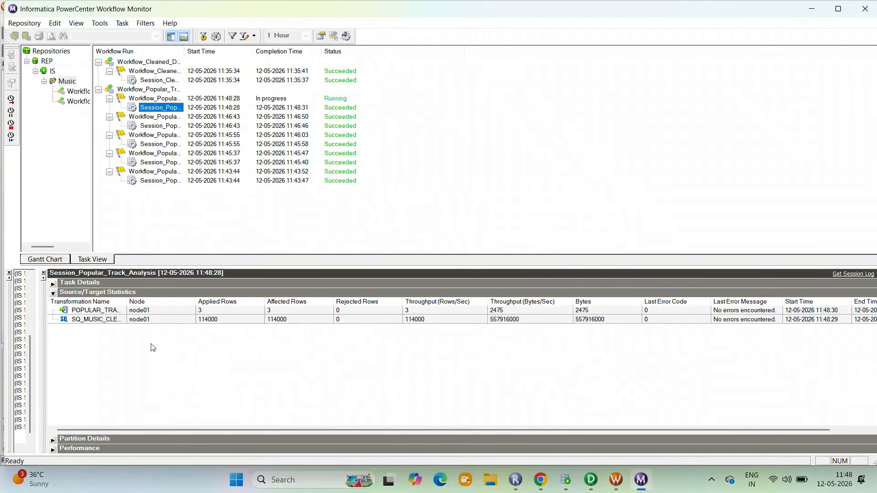
pyautogui.click(204, 310)
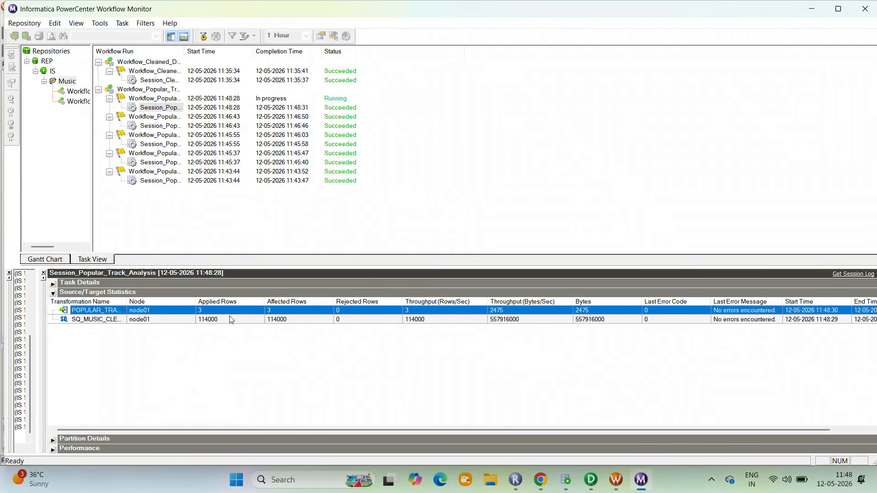
# Switch to Oracle SQL Developer and rerun "select * from popular_track_analysis;" to check the reloaded target table
pyautogui.click(540, 480)
pyautogui.click(567, 480)
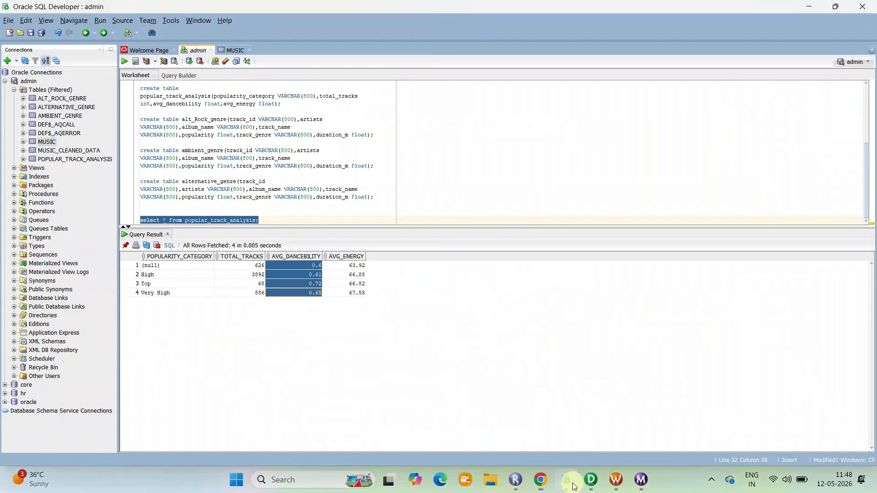
pyautogui.click(304, 221)
pyautogui.moveTo(301, 219); pyautogui.dragTo(138, 220)
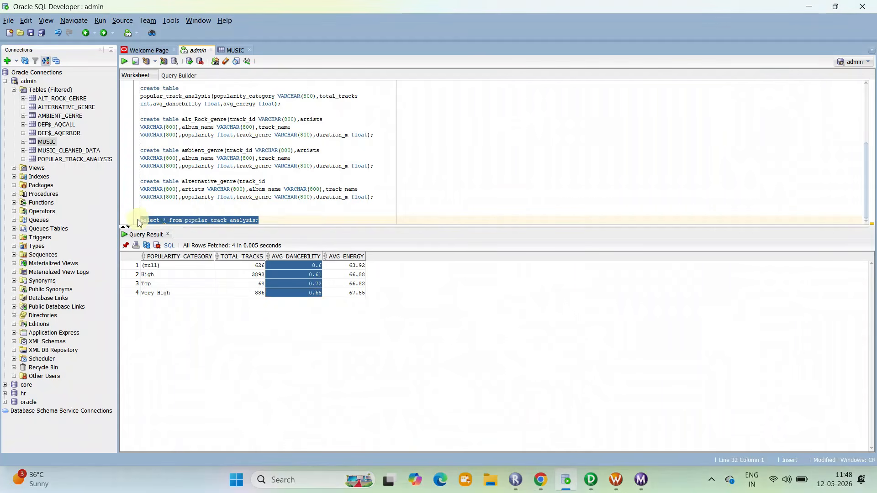
pyautogui.hotkey('ctrl', 'Return')
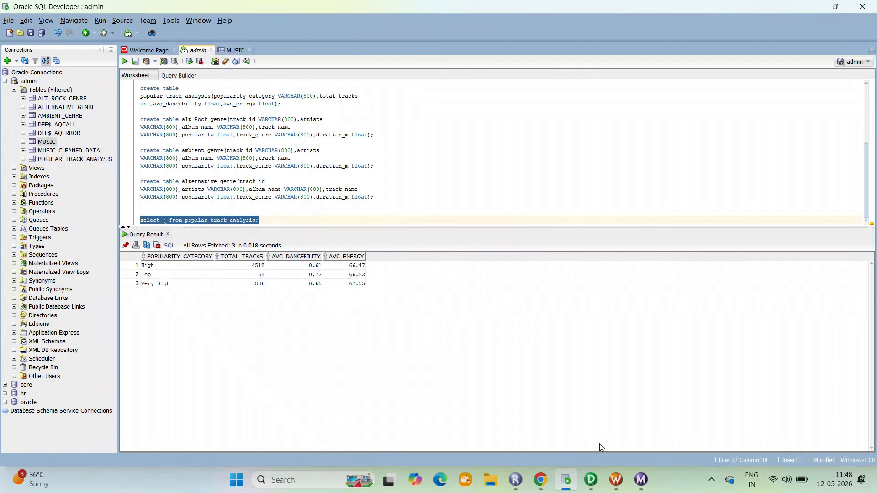
# Switch to Informatica__Kickoff_sep.pdf in Chrome, compare the result with the Popular Track Analysis sample output and reread the task's operations
pyautogui.click(541, 480)
pyautogui.scroll(-5, 423, 258)
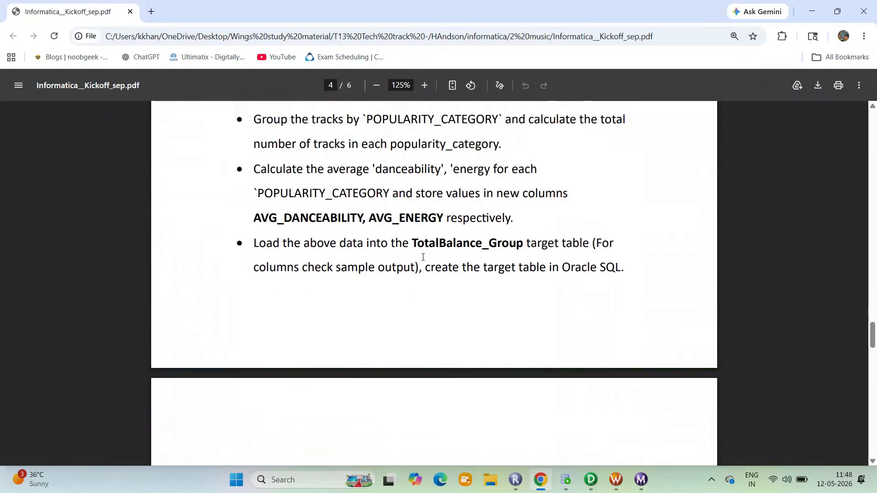
pyautogui.scroll(-8, 423, 257)
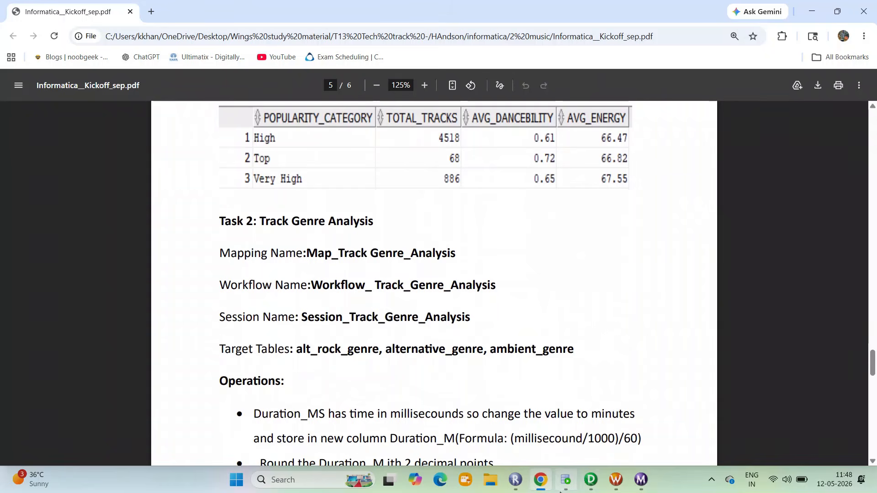
pyautogui.scroll(10, 708, 224)
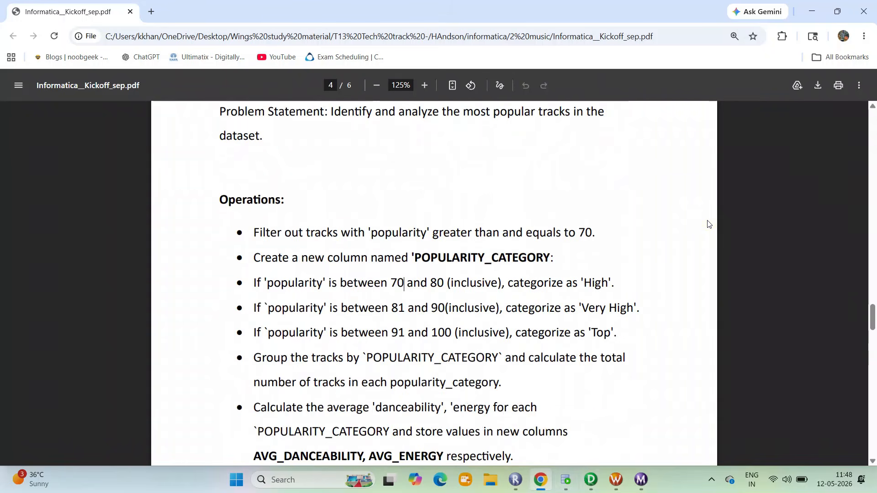
# Place the PDF and Oracle SQL Developer side by side and compare the query result with the Popular Track Analysis sample output
pyautogui.press('super+Right')
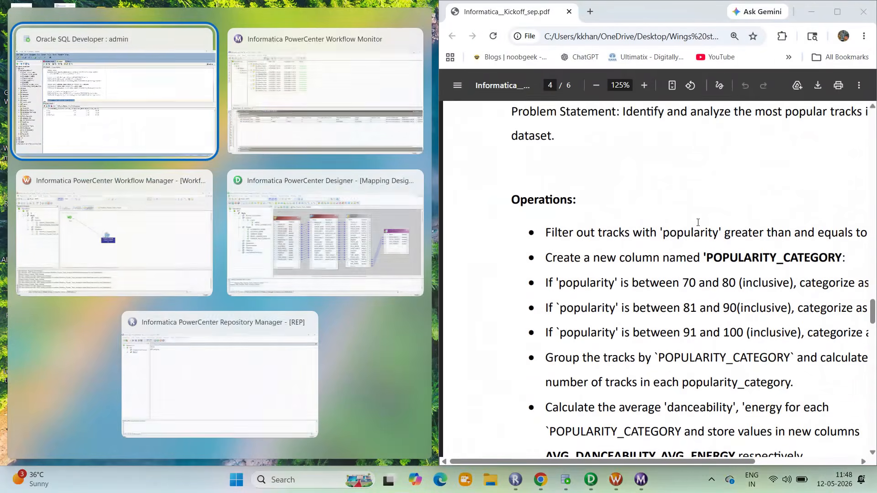
pyautogui.click(173, 139)
pyautogui.scroll(-10, 661, 324)
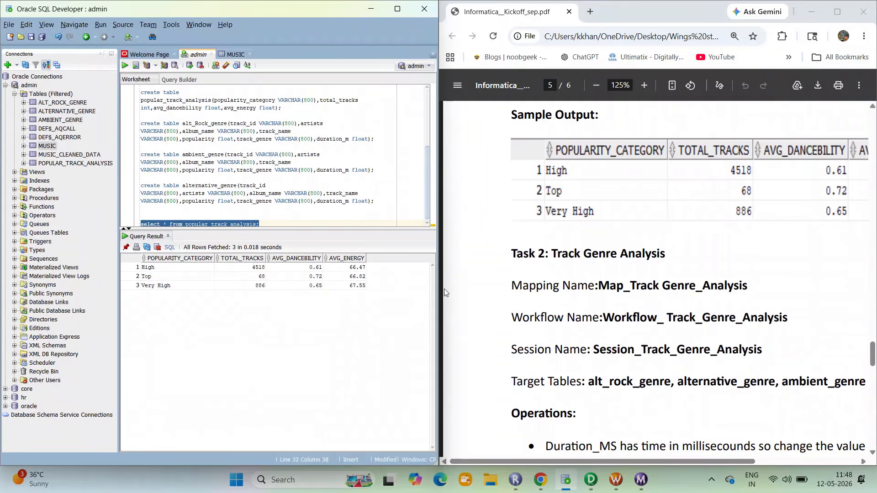
pyautogui.click(651, 182)
pyautogui.scroll(10, 707, 184)
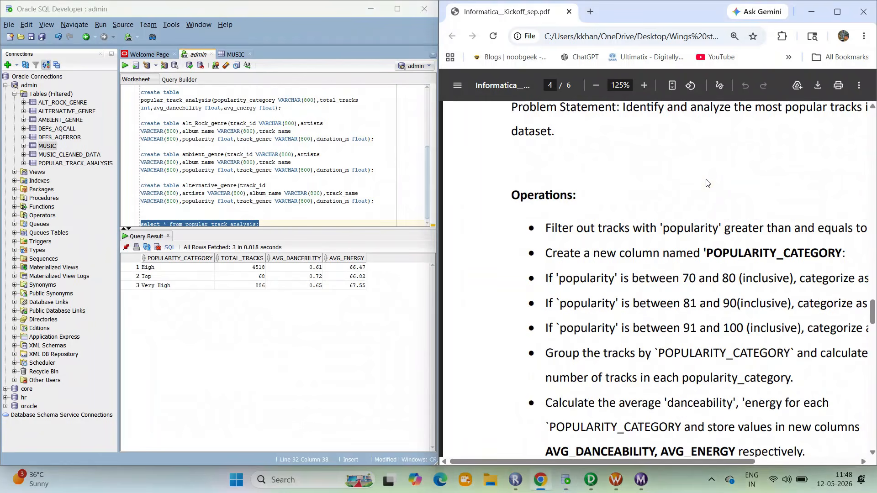
pyautogui.scroll(-10, 707, 184)
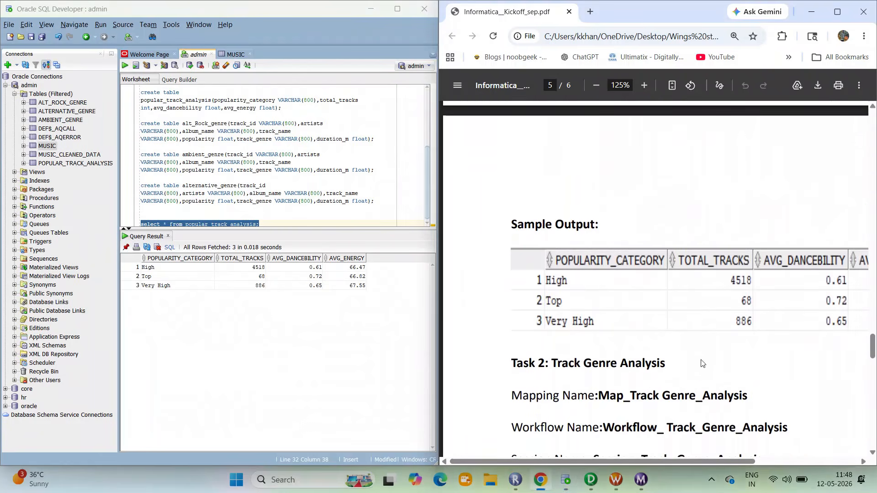
pyautogui.moveTo(648, 462)
pyautogui.mouseDown()
pyautogui.moveTo(725, 458)
pyautogui.moveTo(638, 461)
pyautogui.mouseUp()
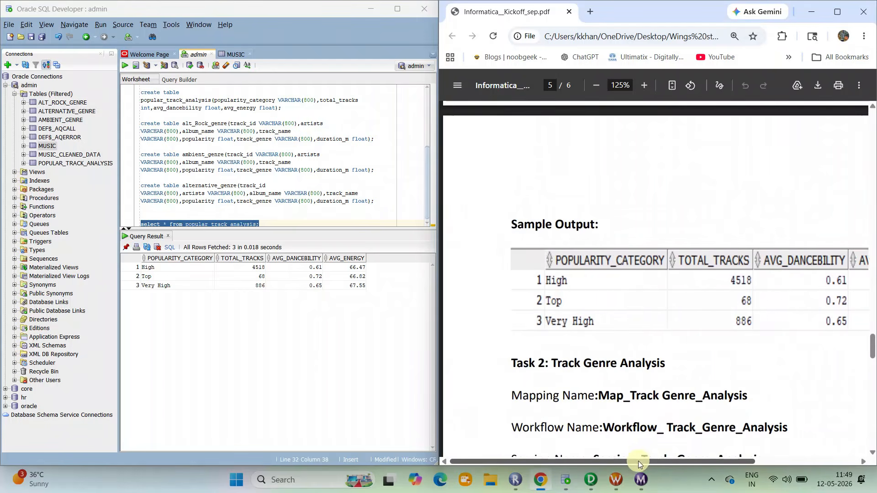
# Restore the PDF and Oracle SQL Developer to full screen and close the popular_track_analysis query result
pyautogui.click(838, 12)
pyautogui.hotkey('alt', 'Tab')
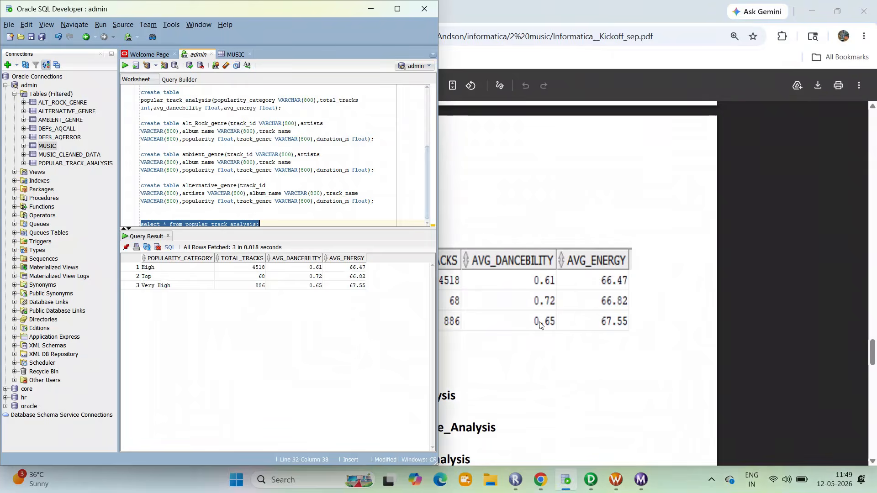
pyautogui.click(398, 10)
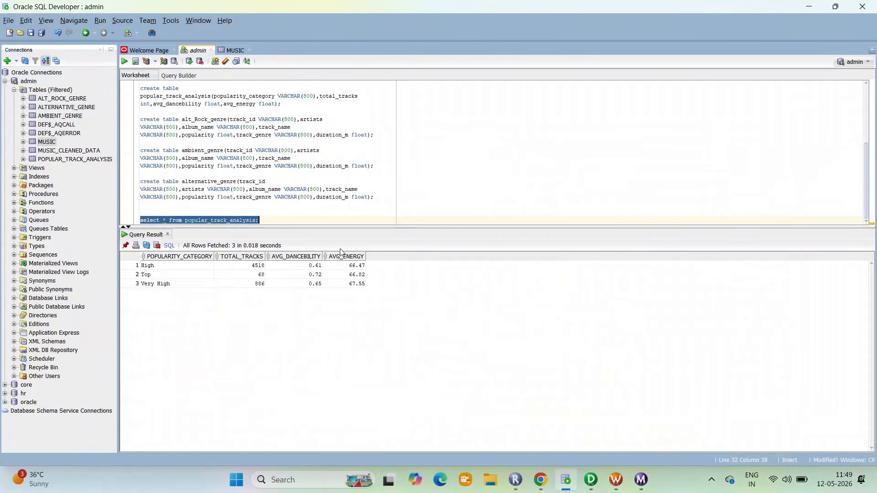
pyautogui.click(167, 234)
pyautogui.click(504, 398)
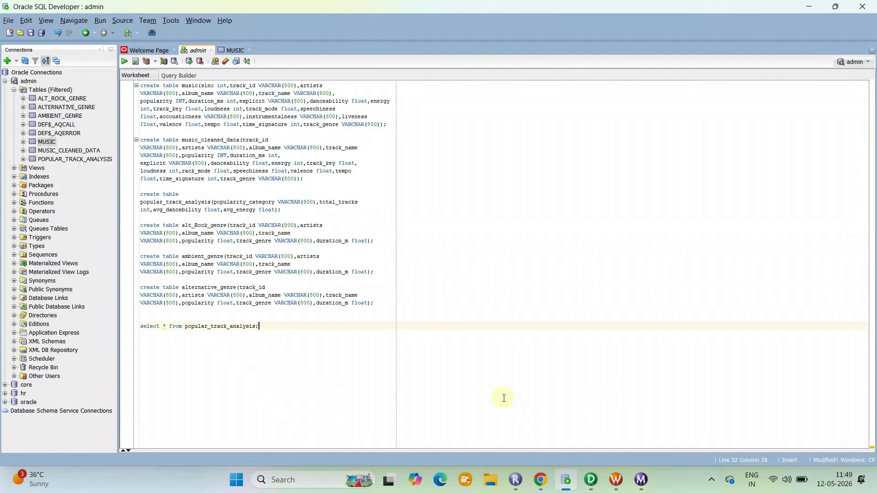
# Switch to Informatica__Kickoff_sep.pdf in Chrome, reread the popularity category ranges and find the Task 2: Track Genre Analysis section
pyautogui.moveTo(593, 489)
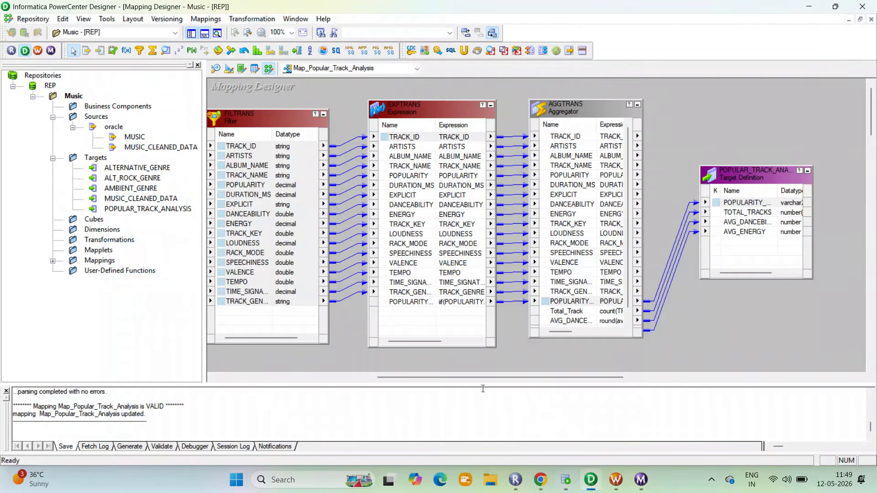
pyautogui.click(540, 479)
pyautogui.scroll(8, 361, 282)
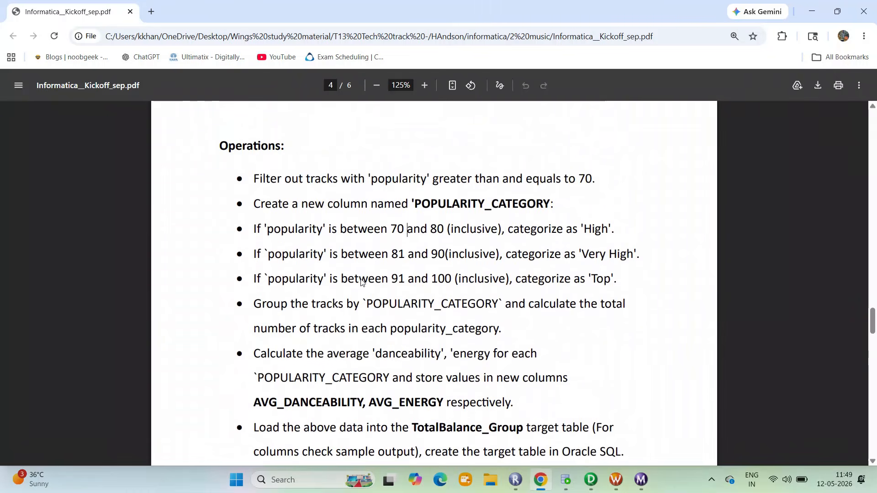
pyautogui.moveTo(387, 234); pyautogui.dragTo(390, 235)
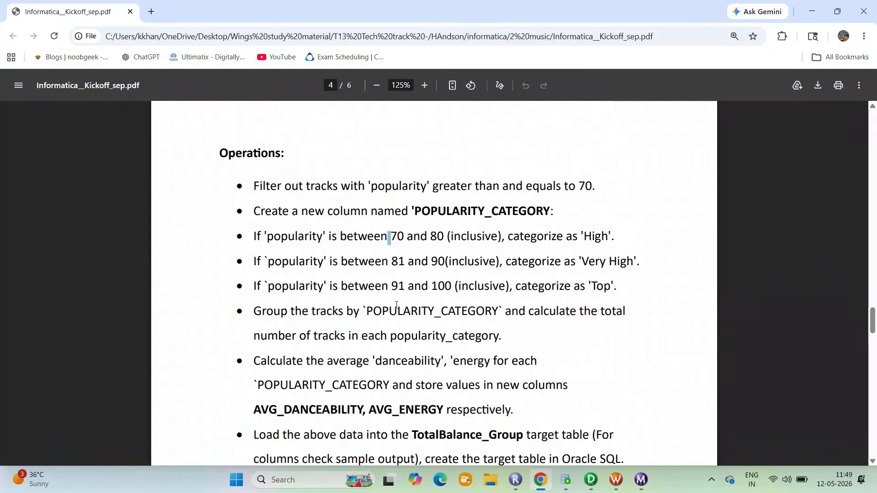
pyautogui.click(628, 346)
pyautogui.scroll(-8, 628, 347)
pyautogui.scroll(-2, 628, 347)
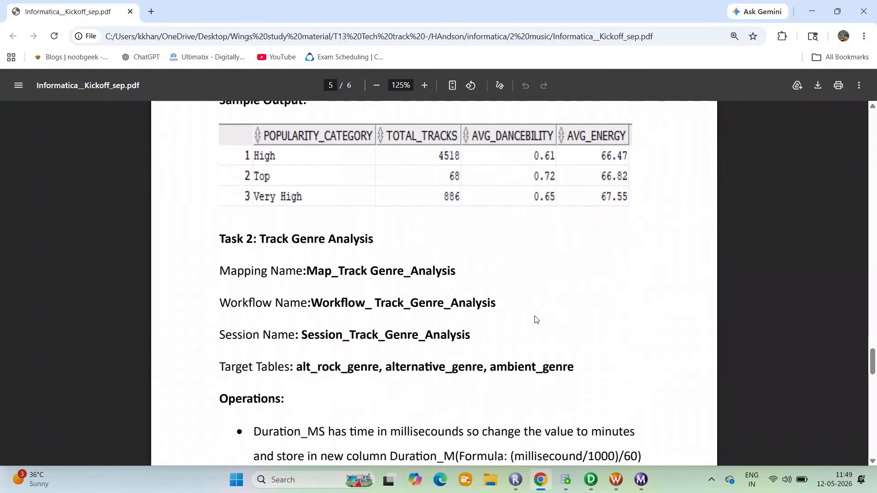
# Copy the Task 2 mapping name from the PDF and create a mapping named "Map_Track Genre_Analysis" in PowerCenter Designer
pyautogui.moveTo(307, 271); pyautogui.dragTo(459, 267)
pyautogui.hotkey('alt', 'Tab')
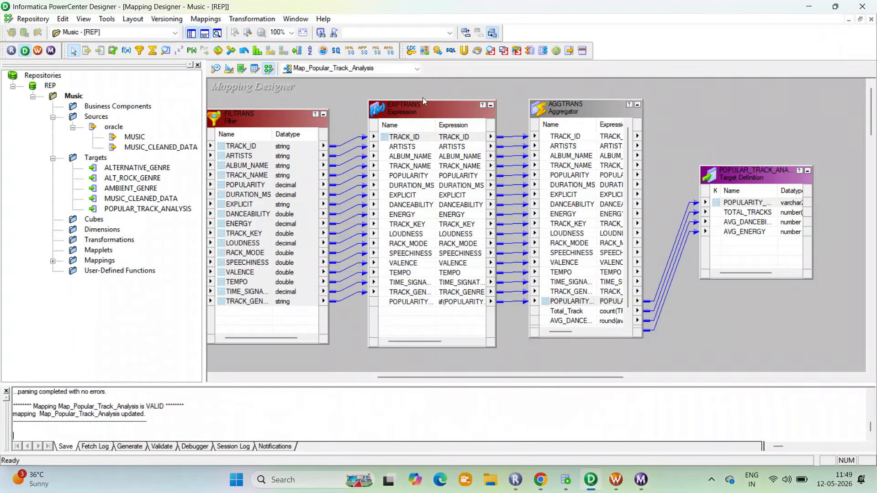
pyautogui.click(210, 20)
pyautogui.click(211, 32)
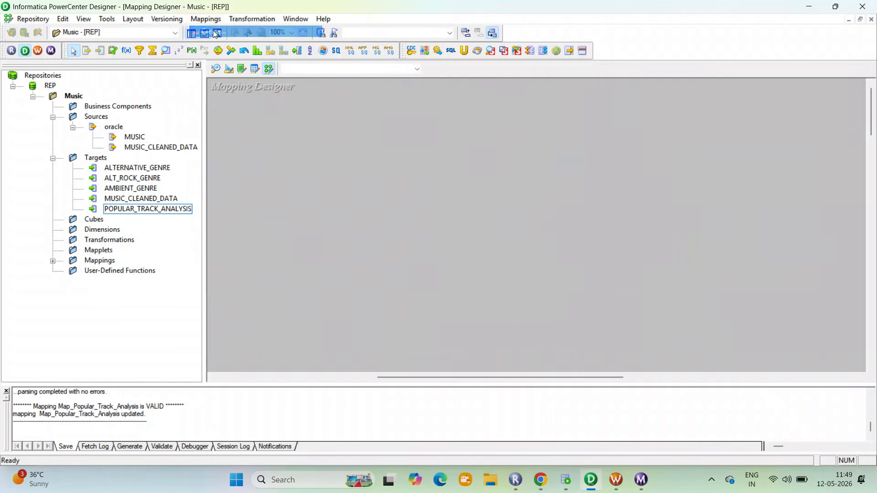
pyautogui.write('Map_Track Genre_Analysis')
pyautogui.press('Return')
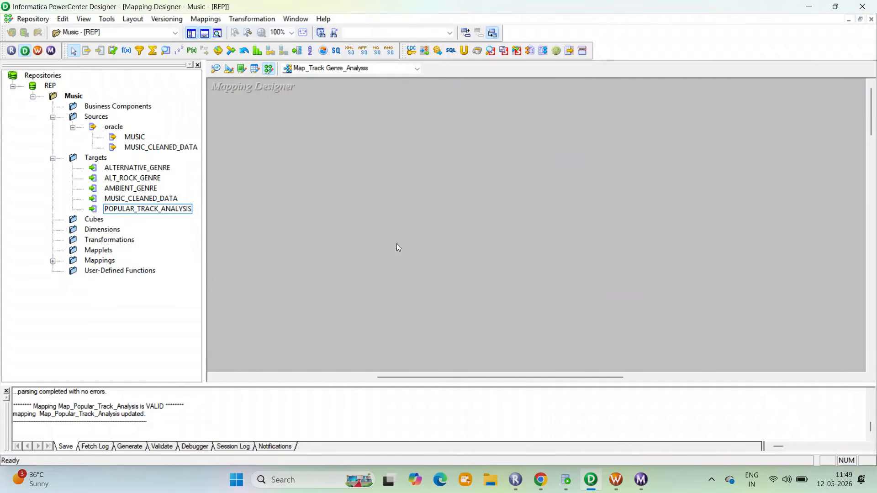
# Add the MUSIC_CLEANED_DATA source to the mapping and arrange the objects in the workspace
pyautogui.moveTo(160, 147); pyautogui.dragTo(266, 131)
pyautogui.rightClick(467, 116)
pyautogui.click(503, 170)
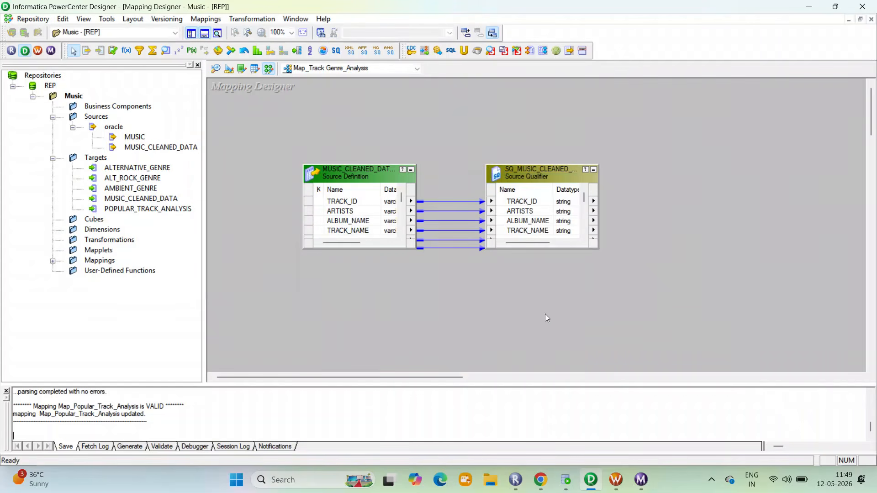
# Switch to the PDF in Chrome and read Task 2's target tables and operations, including the Duration_M column and Track_Genre routing
pyautogui.click(540, 479)
pyautogui.scroll(-4, 434, 224)
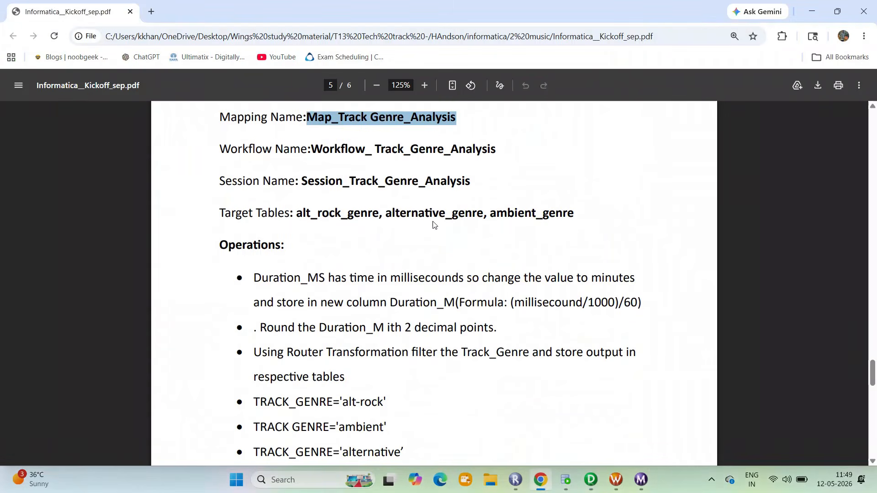
pyautogui.scroll(-1, 434, 225)
pyautogui.scroll(-4, 435, 224)
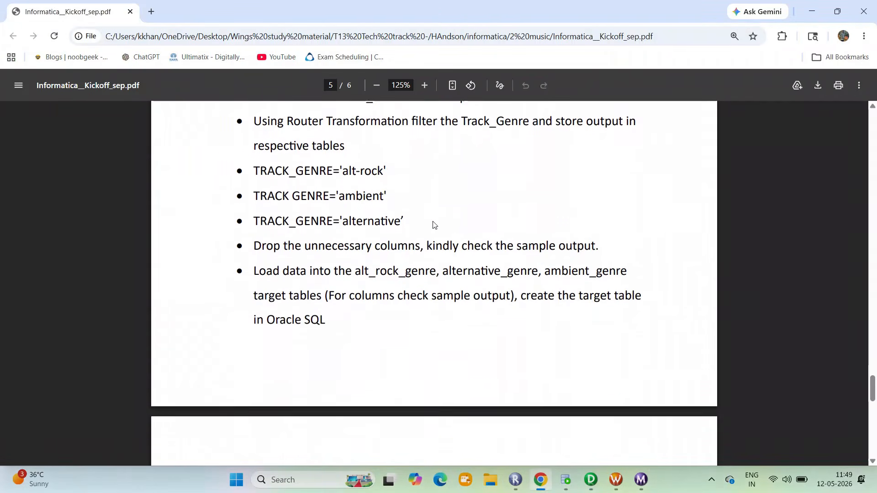
pyautogui.scroll(3, 434, 225)
pyautogui.scroll(-1, 434, 225)
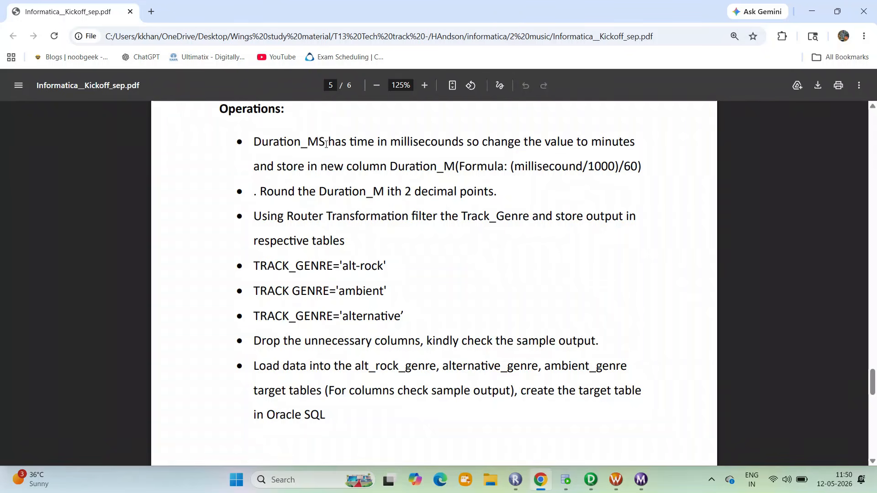
pyautogui.click(323, 144)
pyautogui.moveTo(324, 144); pyautogui.dragTo(295, 143)
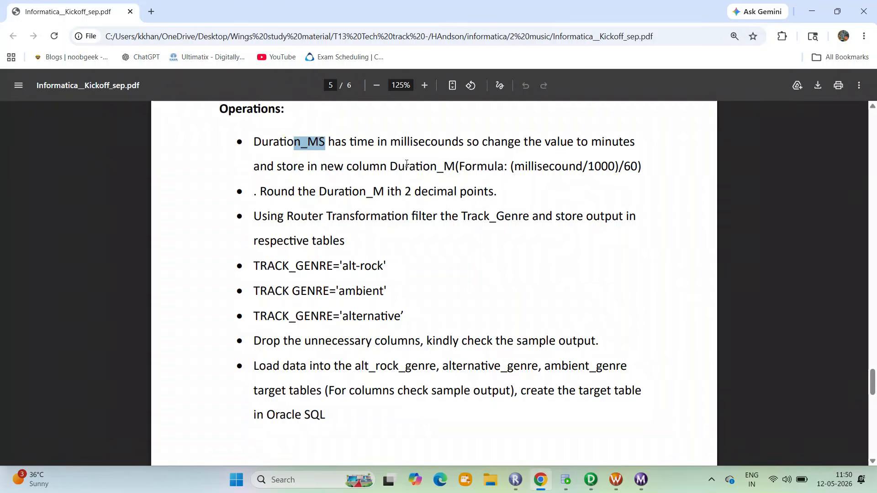
pyautogui.moveTo(451, 166); pyautogui.dragTo(393, 166)
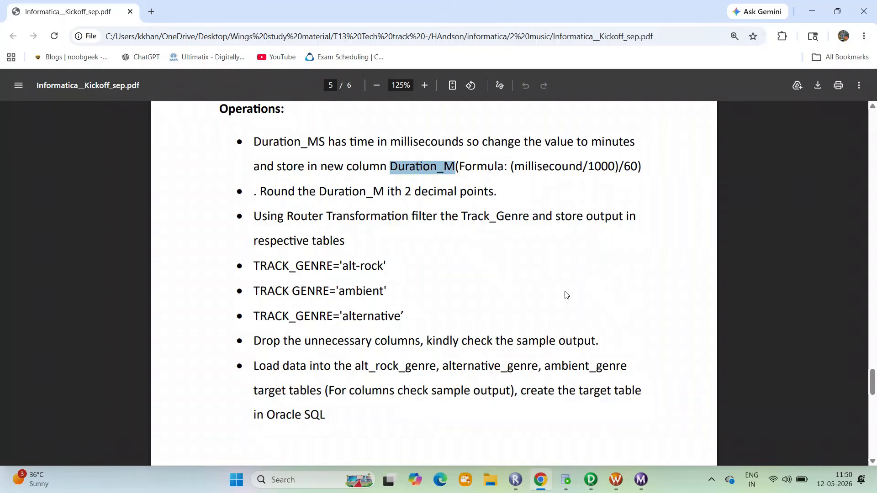
# Return to PowerCenter Designer and place an Expression transformation beside the MUSIC_CLEANED_DATA source qualifier
pyautogui.click(640, 479)
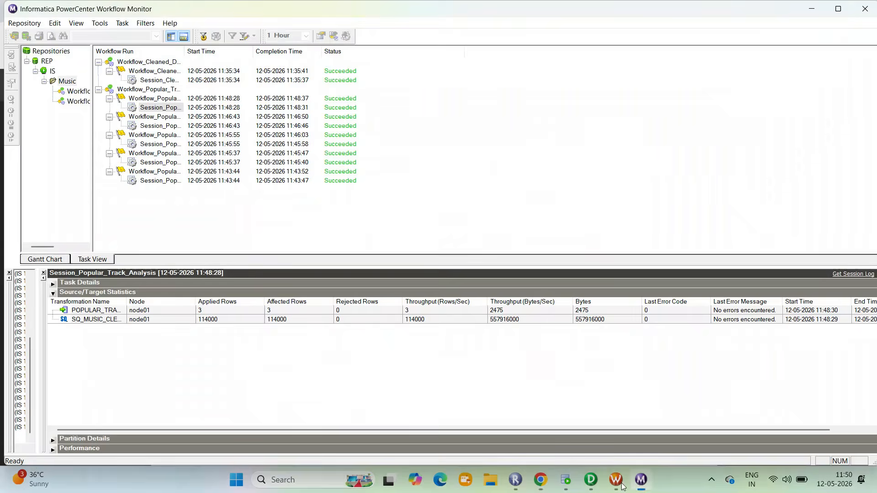
pyautogui.click(591, 479)
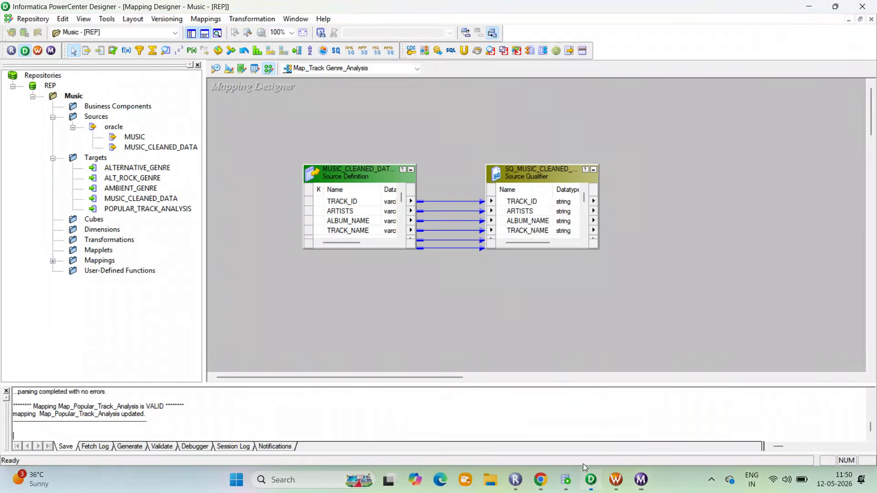
pyautogui.click(126, 50)
pyautogui.moveTo(638, 111); pyautogui.dragTo(716, 314)
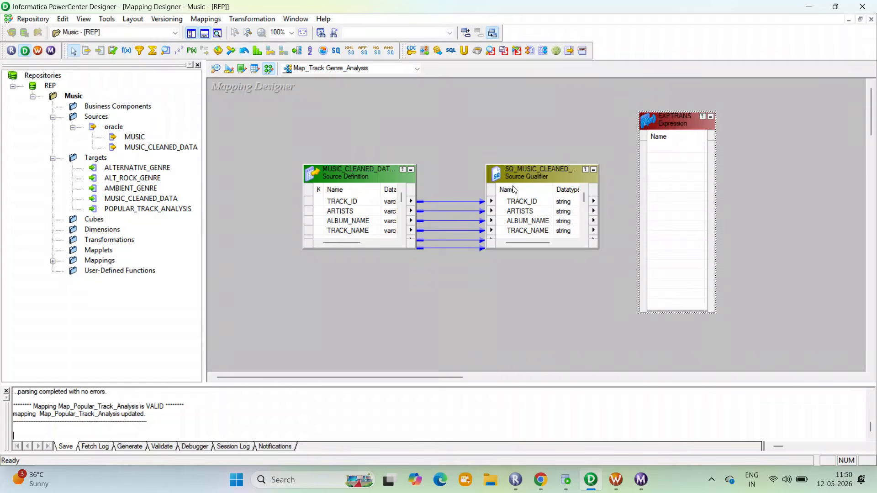
# Enlarge the source qualifier and link all of its ports into the Expression transformation
pyautogui.moveTo(524, 165); pyautogui.dragTo(524, 87)
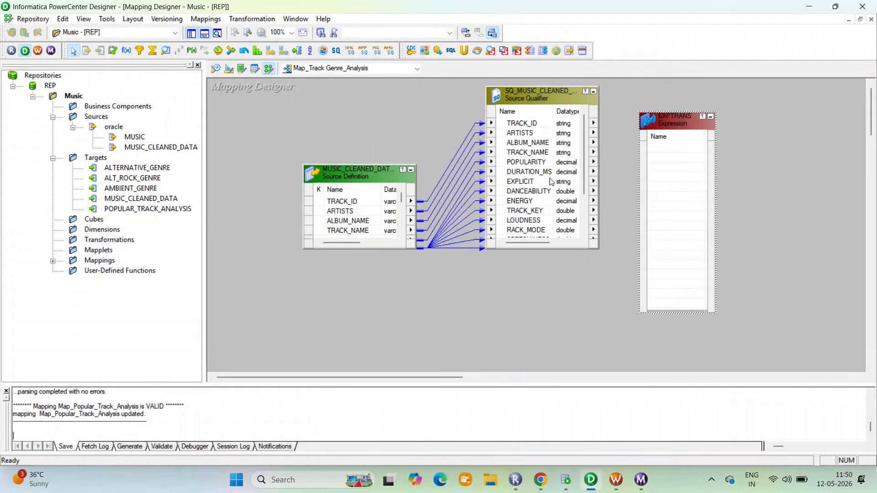
pyautogui.rightClick(523, 123)
pyautogui.click(546, 131)
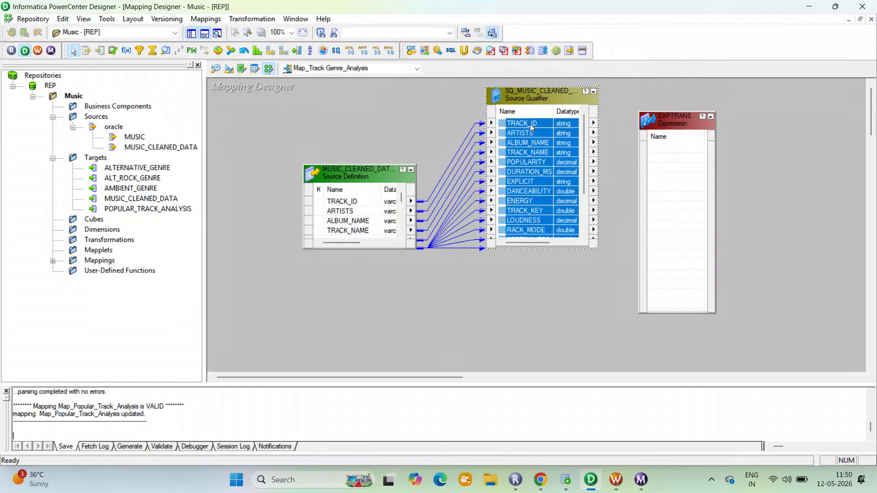
pyautogui.moveTo(530, 132); pyautogui.dragTo(676, 169)
# Add a port named Duration_M after TRACK_GENRE in the EXPTRANS Expression transformation
pyautogui.doubleClick(671, 124)
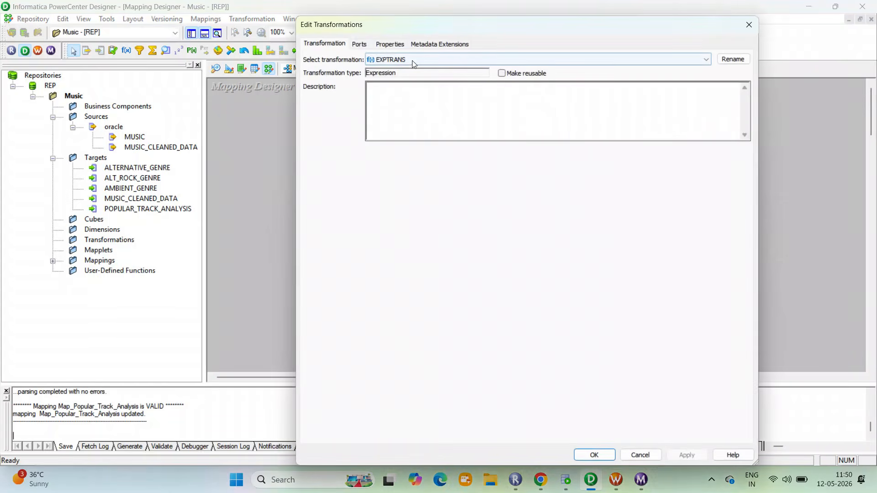
pyautogui.click(359, 43)
pyautogui.click(311, 260)
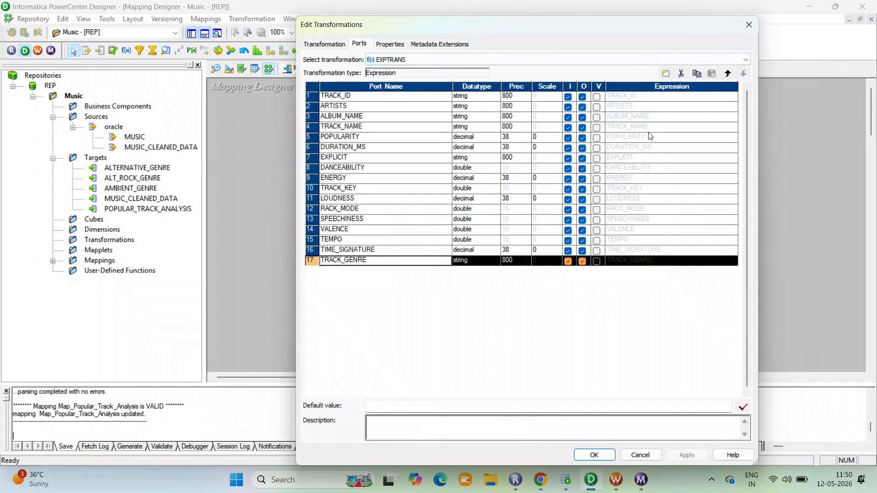
pyautogui.click(666, 74)
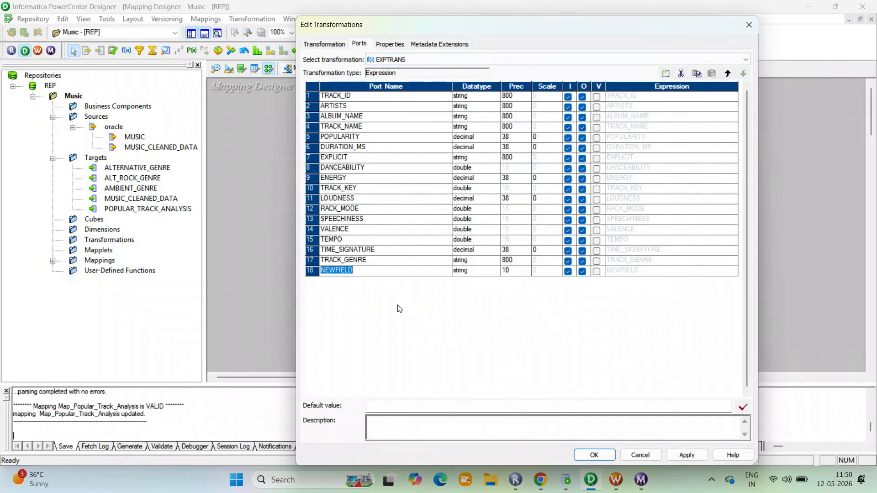
pyautogui.write('Duration_M')
# Make Duration_M an output-only decimal port with precision 50 and scale 2
pyautogui.click(474, 272)
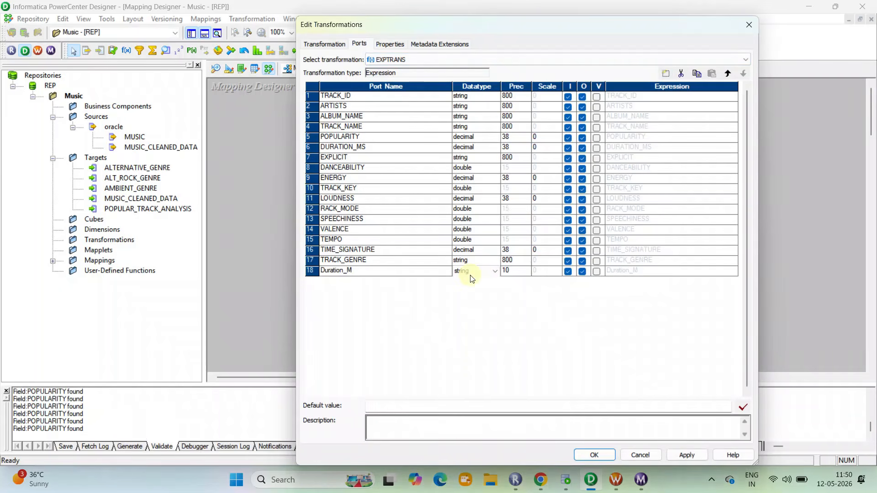
pyautogui.click(474, 272)
pyautogui.click(464, 305)
pyautogui.click(514, 270)
pyautogui.write('50')
pyautogui.press('Tab')
pyautogui.write('2')
pyautogui.click(568, 271)
# Open the Expression Editor for Duration_M, then copy the formula "(millisecound/1000)/60)" from the PDF in Chrome
pyautogui.click(719, 271)
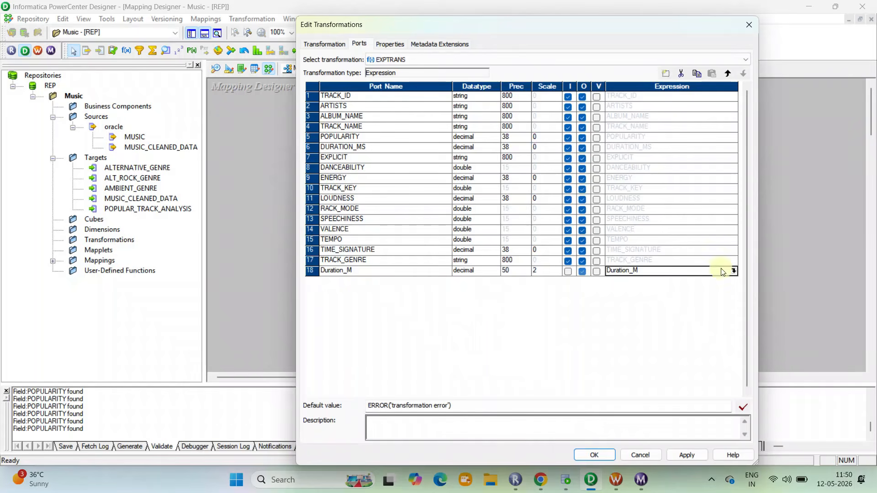
pyautogui.click(732, 272)
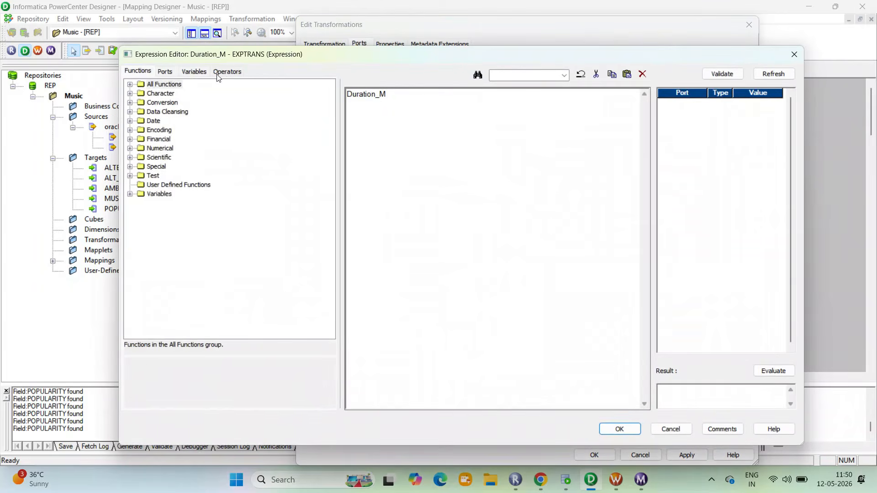
pyautogui.click(165, 71)
pyautogui.click(540, 479)
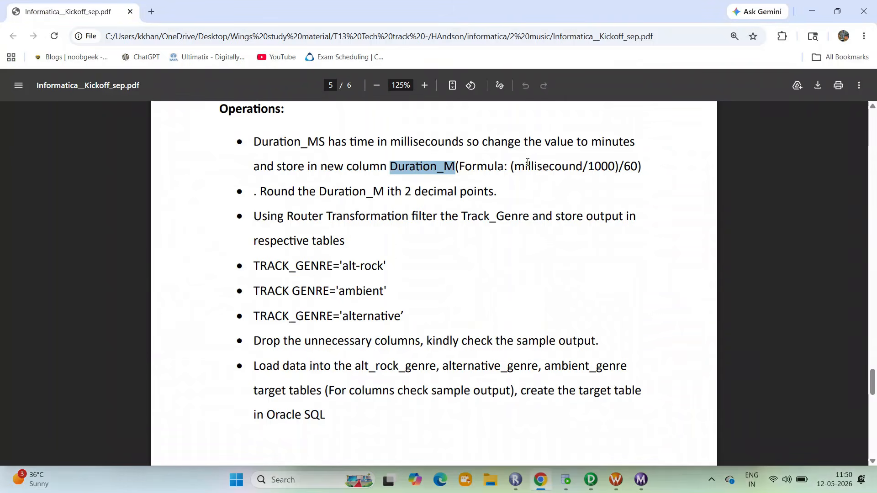
pyautogui.moveTo(516, 166); pyautogui.dragTo(640, 167)
pyautogui.click(569, 167)
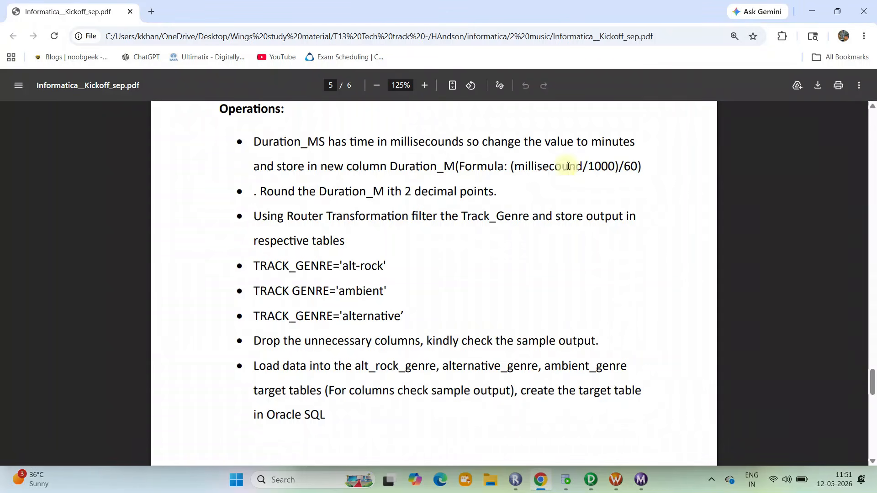
pyautogui.moveTo(510, 167); pyautogui.dragTo(651, 162)
pyautogui.hotkey('ctrl', 'c')
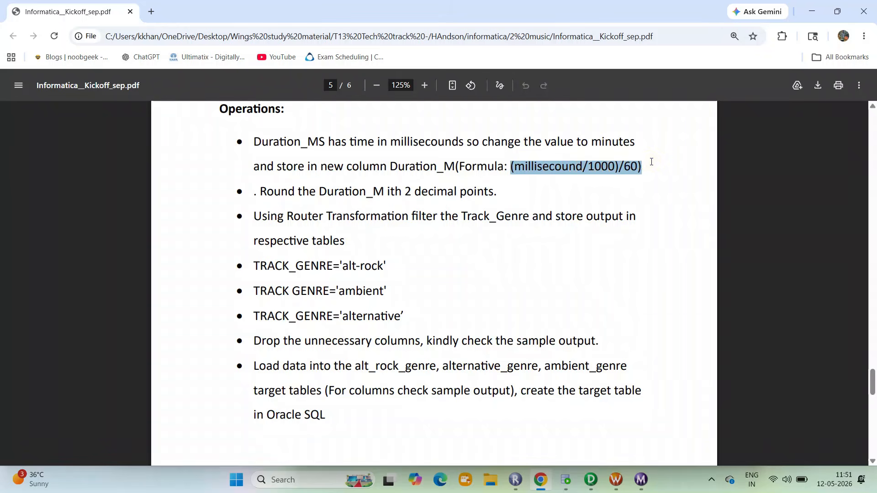
# Switch to PowerCenter Designer, replace the Duration_M expression with the copied formula "(millisecound/1000)/60)", and validate it
pyautogui.moveTo(596, 490)
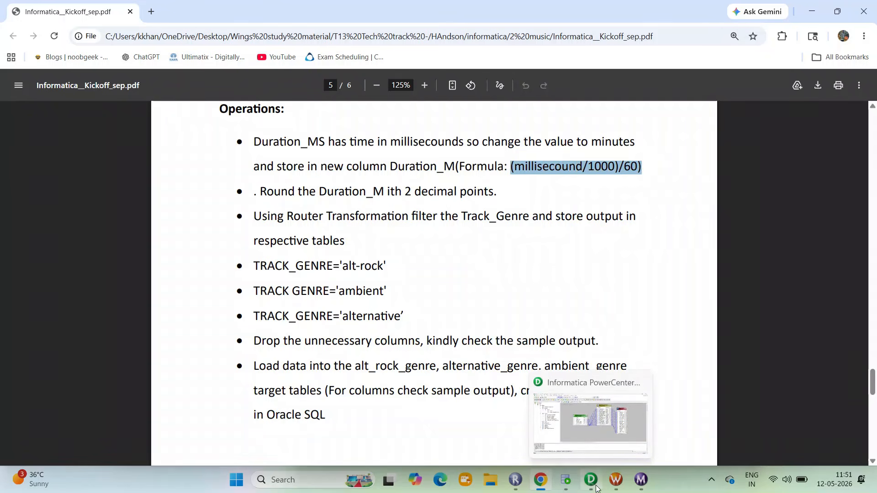
pyautogui.click(591, 481)
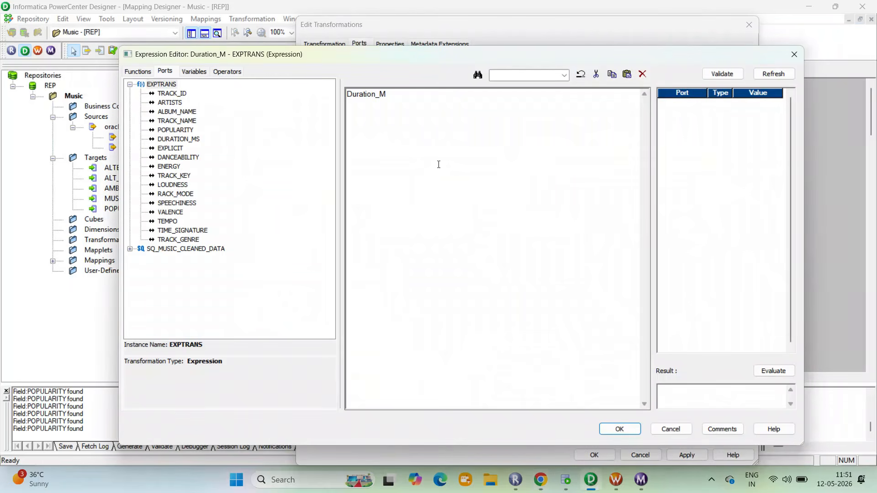
pyautogui.hotkey('ctrl', 'a')
pyautogui.hotkey('ctrl', 'v')
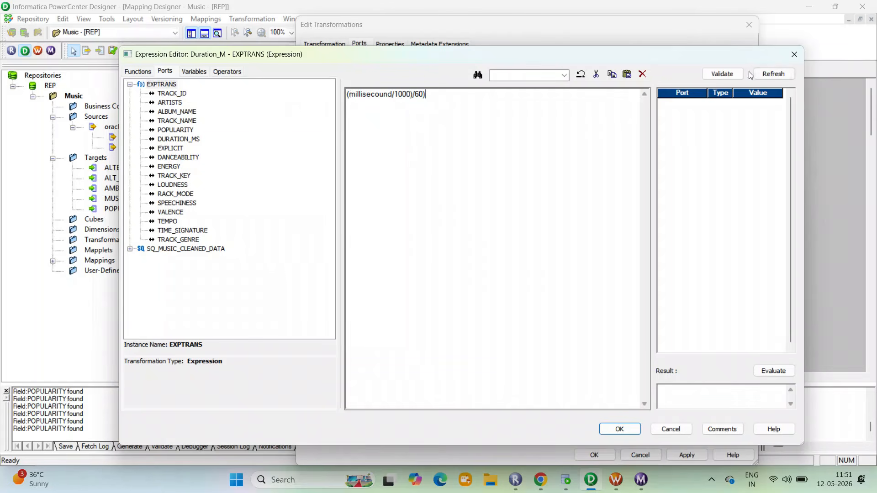
pyautogui.click(724, 74)
pyautogui.click(505, 275)
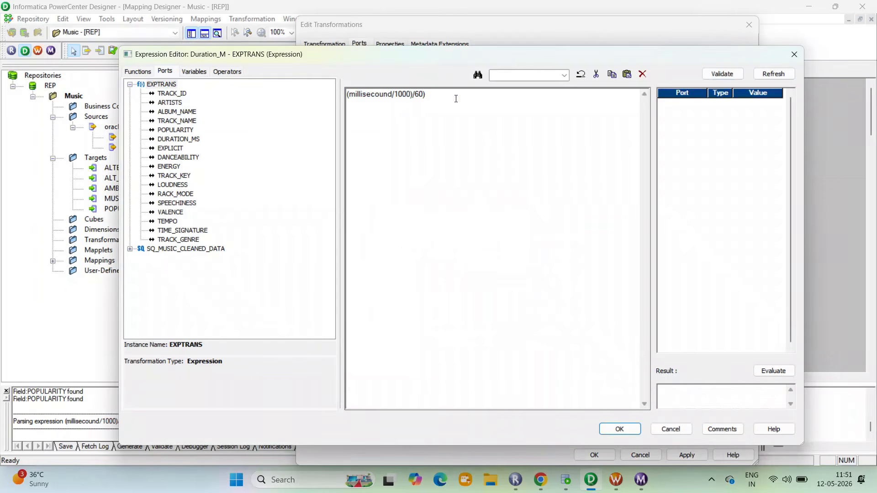
# Recheck the formula in the PDF, remove the trailing closing parenthesis from the Duration_M expression, and validate it again
pyautogui.click(543, 484)
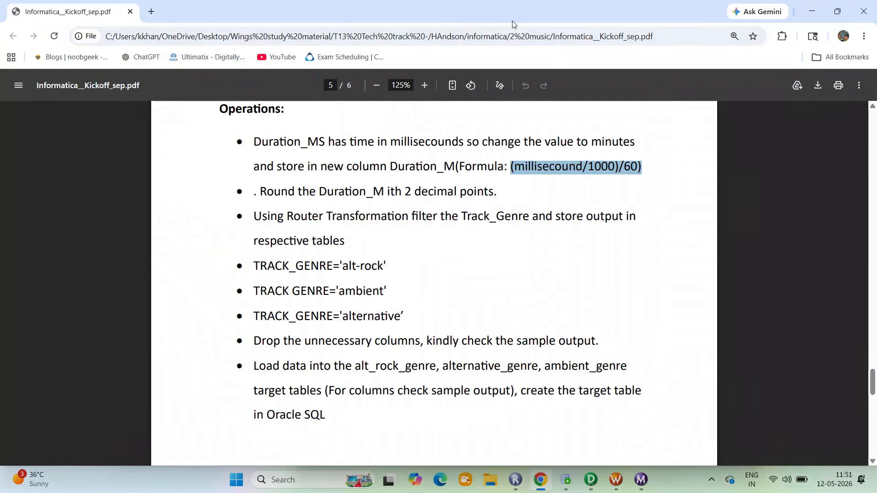
pyautogui.hotkey('alt', 'Tab')
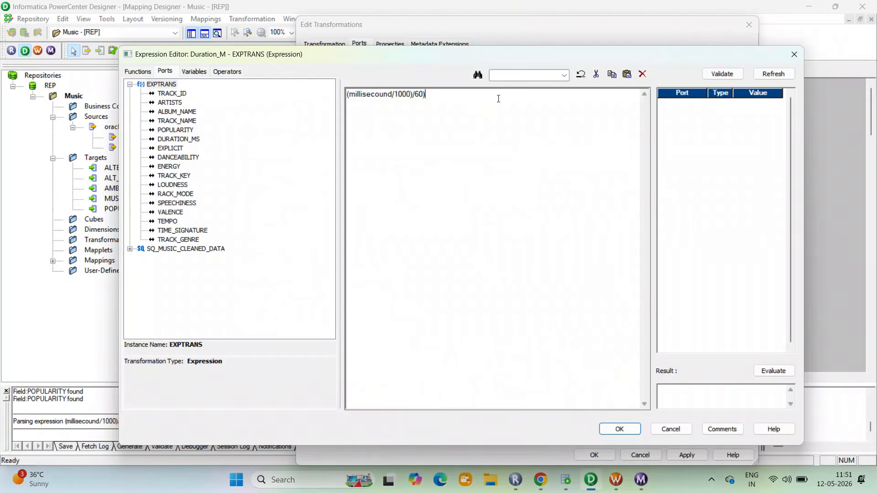
pyautogui.press('BackSpace')
pyautogui.click(722, 73)
pyautogui.click(547, 278)
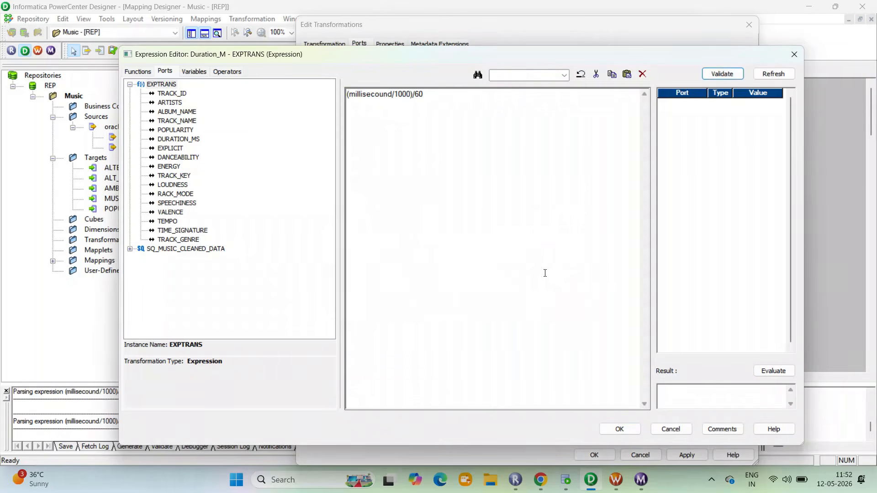
# Correct "millisecound" to "millisecond" in the Duration_M expression and revalidate it
pyautogui.click(434, 99)
pyautogui.click(379, 94)
pyautogui.press('Delete')
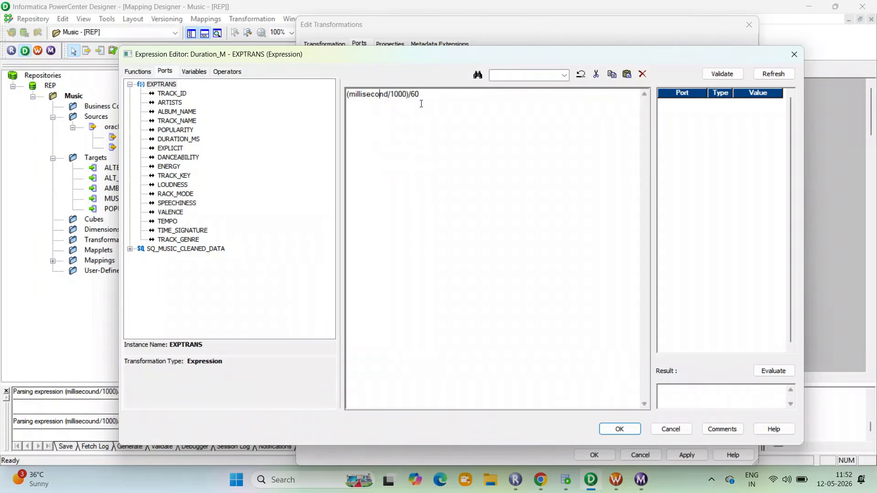
pyautogui.click(722, 74)
pyautogui.click(526, 279)
# Wrap the formula in a two-decimal Round function as "Round(((millisecond/1000)/60),2)" and validate the expression
pyautogui.write(')')
pyautogui.write(',2)')
pyautogui.write('Round(')
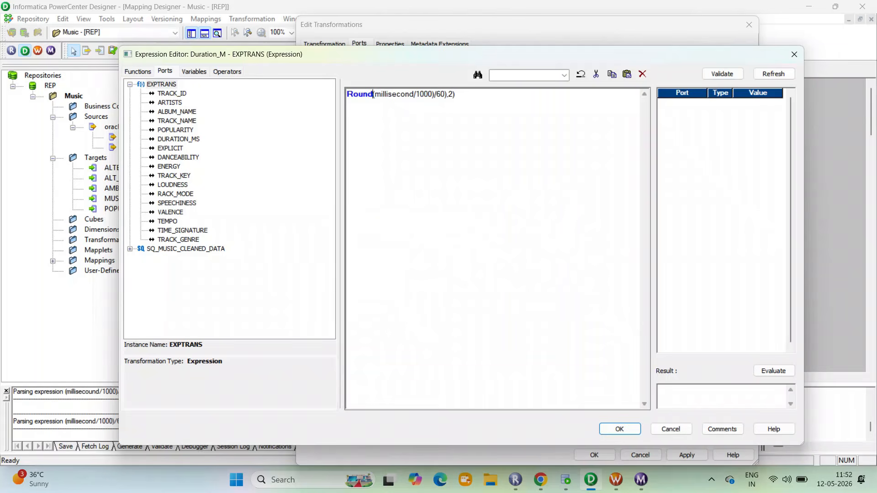
pyautogui.write('(')
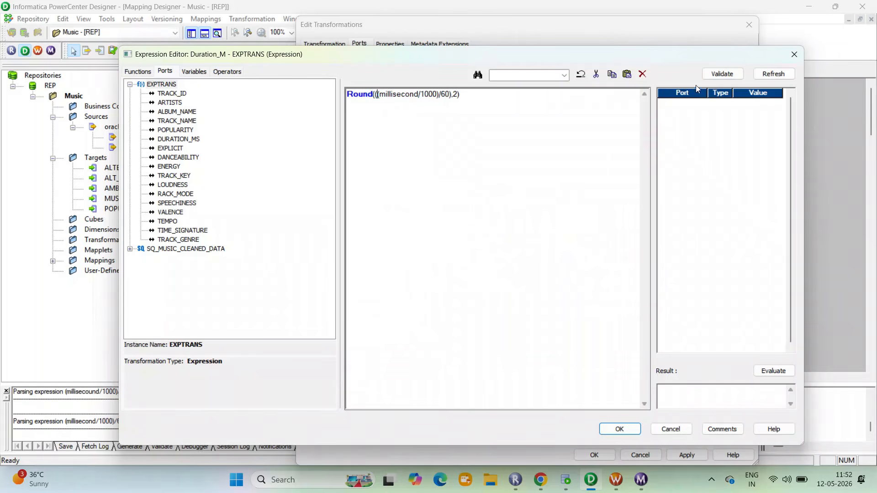
pyautogui.click(722, 73)
pyautogui.click(546, 277)
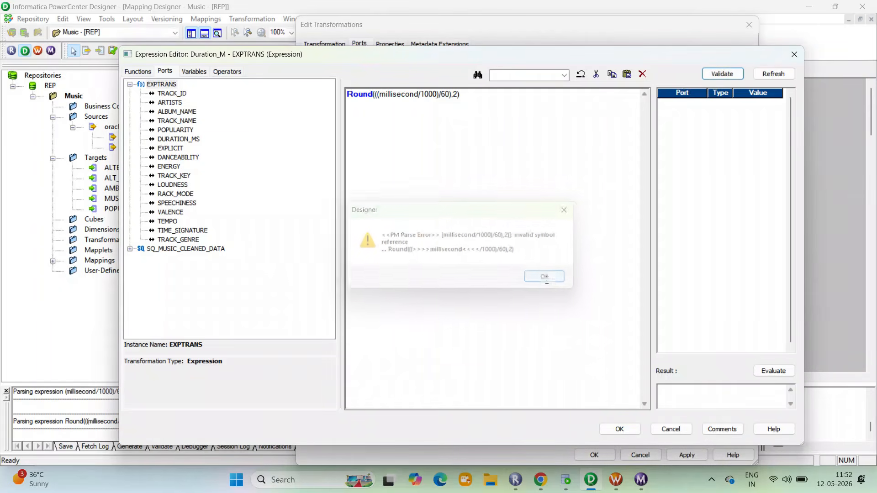
# Replace "millisecond" with the DURATION_MS port in the Round expression, validate it, and accept the expression
pyautogui.click(481, 94)
pyautogui.click(455, 97)
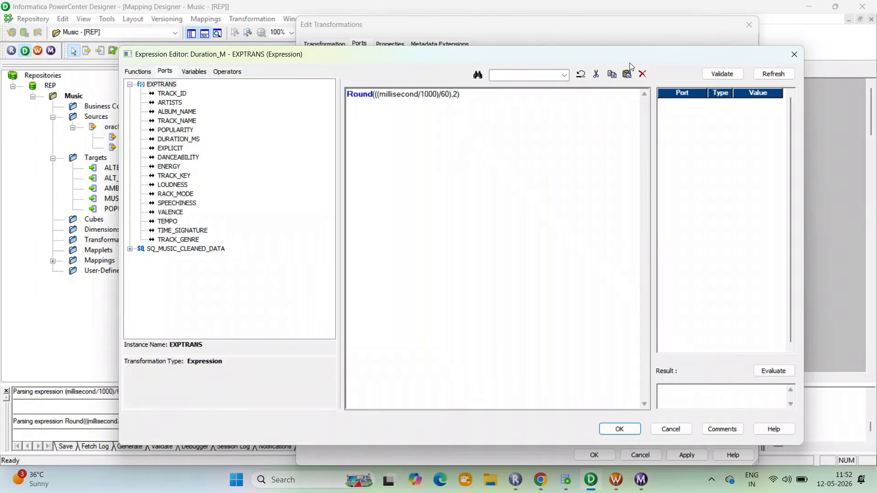
pyautogui.click(512, 21)
pyautogui.moveTo(419, 95); pyautogui.dragTo(380, 98)
pyautogui.click(178, 141)
pyautogui.doubleClick(178, 142)
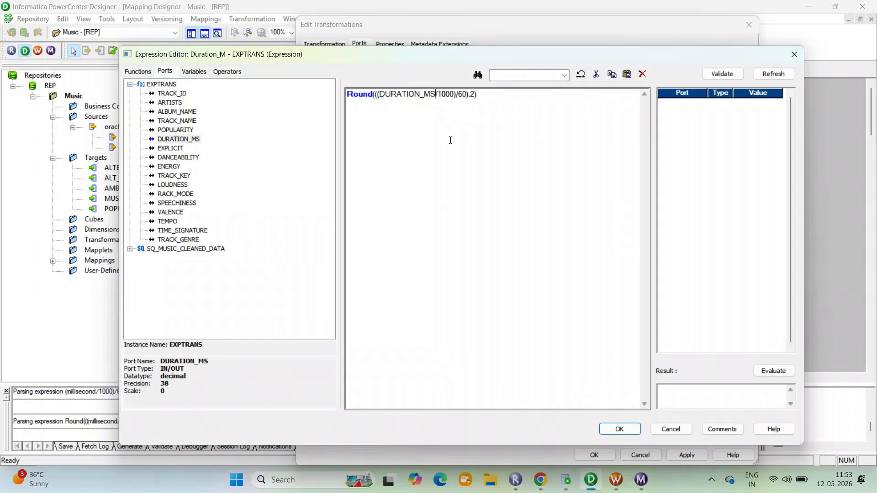
pyautogui.click(722, 74)
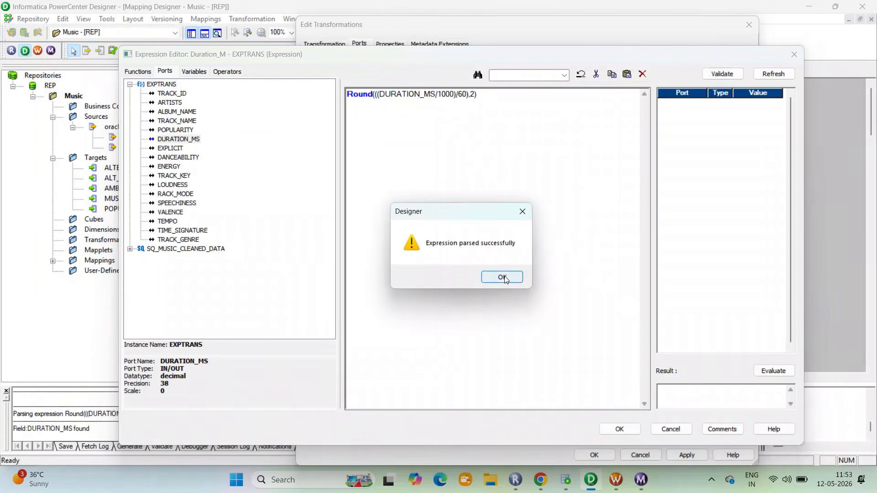
pyautogui.click(501, 277)
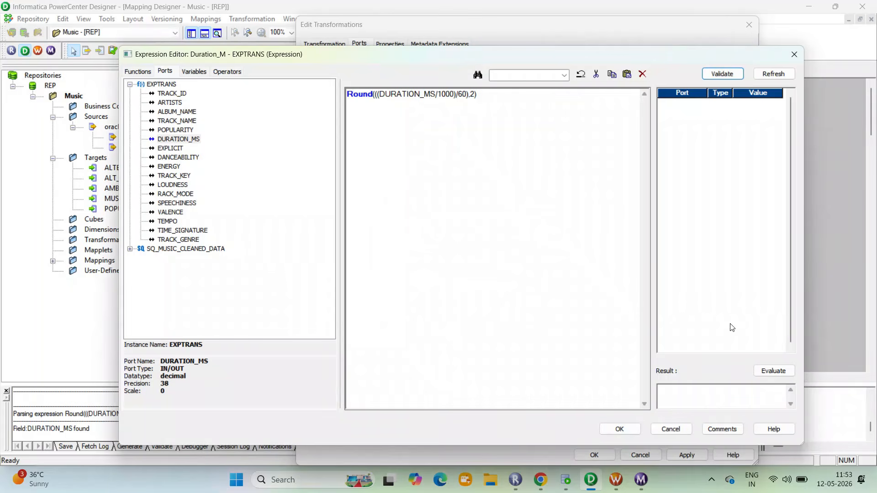
pyautogui.click(629, 429)
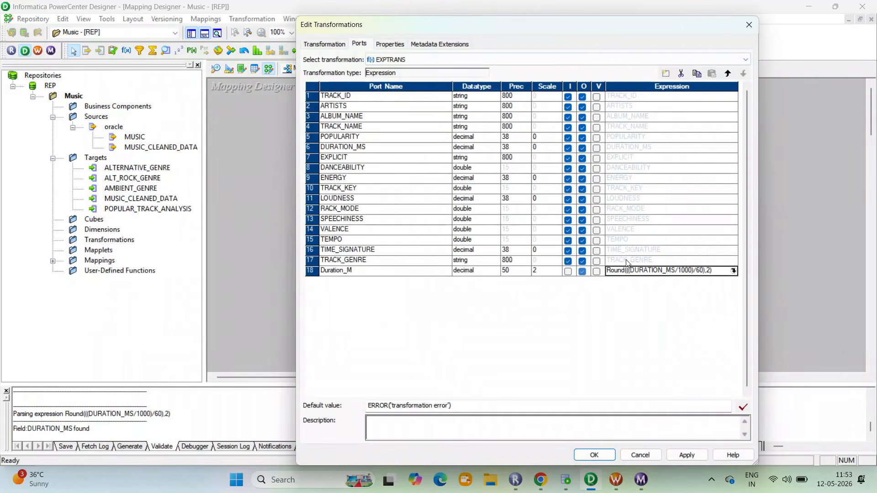
# Check the two-decimal rounding requirement in the Chrome PDF, then save the EXPTRANS changes in Designer
pyautogui.click(541, 479)
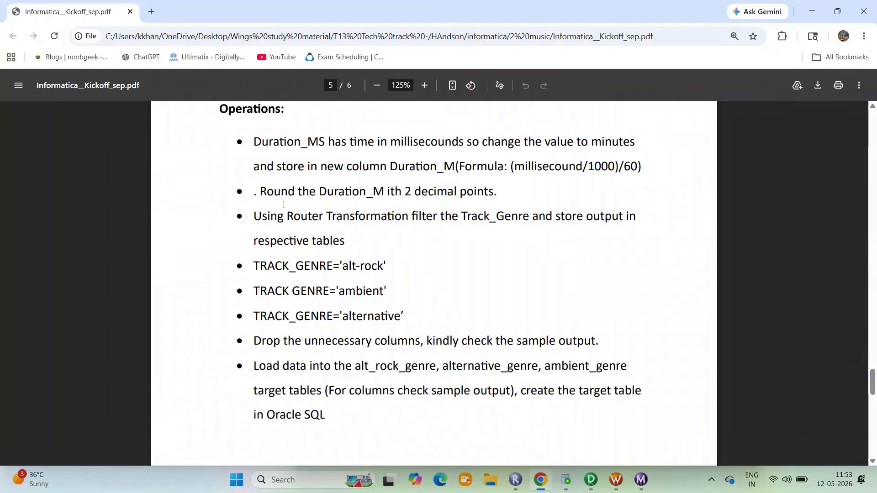
pyautogui.moveTo(259, 191); pyautogui.dragTo(521, 190)
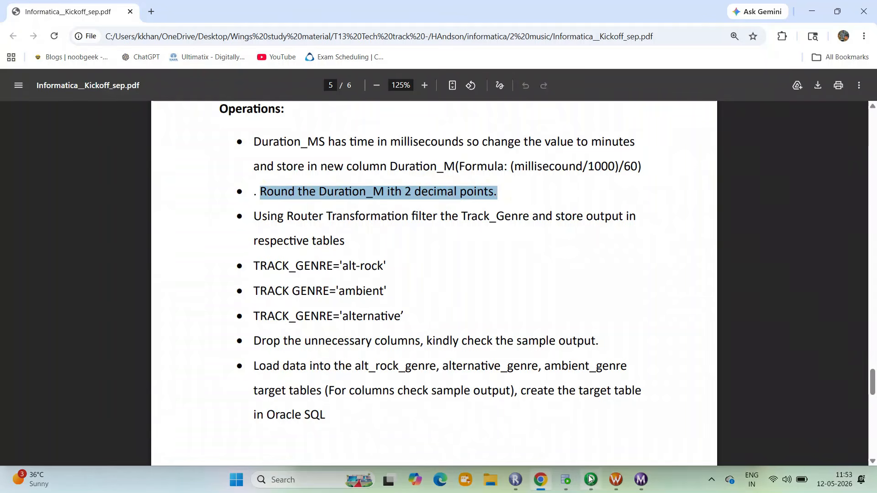
pyautogui.click(541, 321)
pyautogui.click(590, 479)
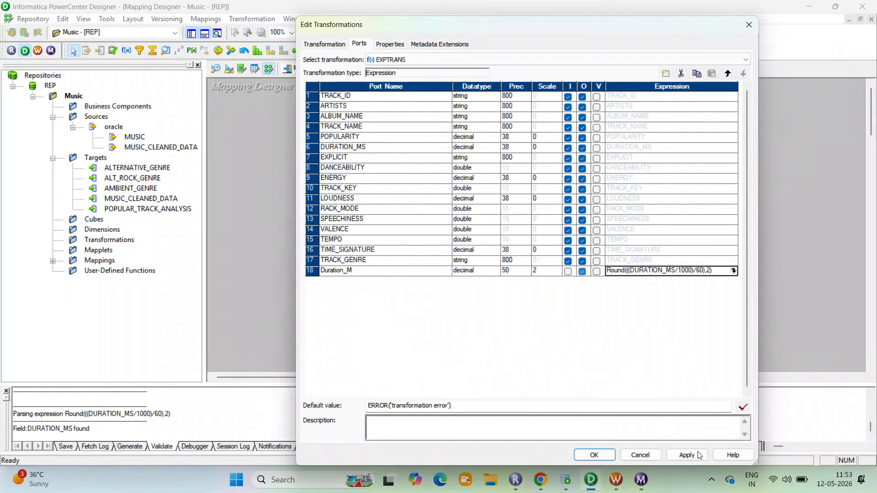
pyautogui.click(606, 458)
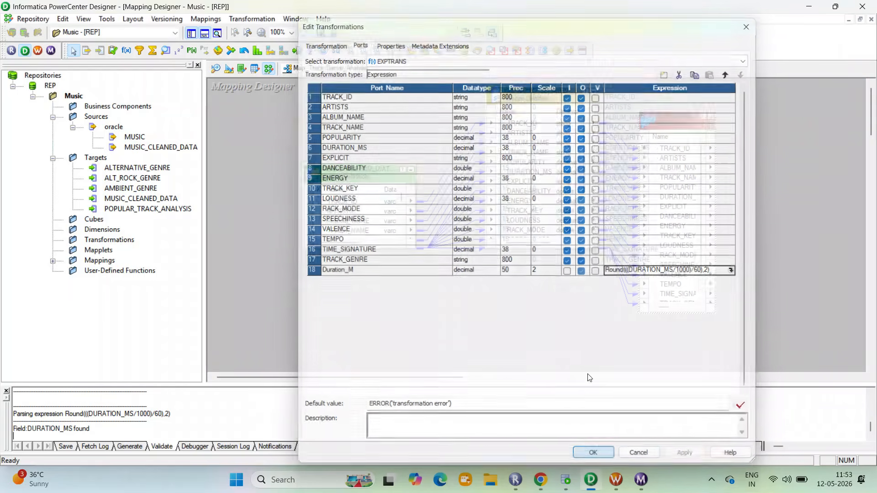
# Enlarge the EXPTRANS Expression transformation in the workspace so all of its ports through Duration_M fit
pyautogui.moveTo(449, 372); pyautogui.dragTo(529, 375)
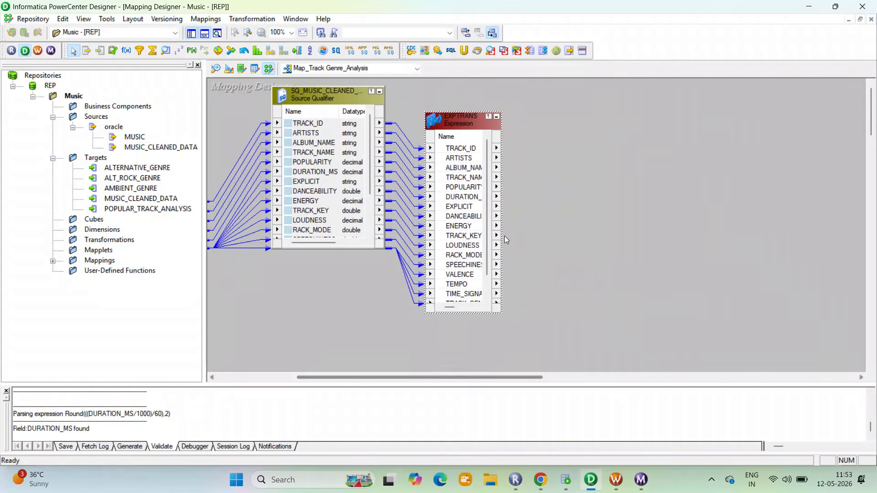
pyautogui.moveTo(502, 205); pyautogui.dragTo(554, 204)
pyautogui.moveTo(489, 111); pyautogui.dragTo(491, 80)
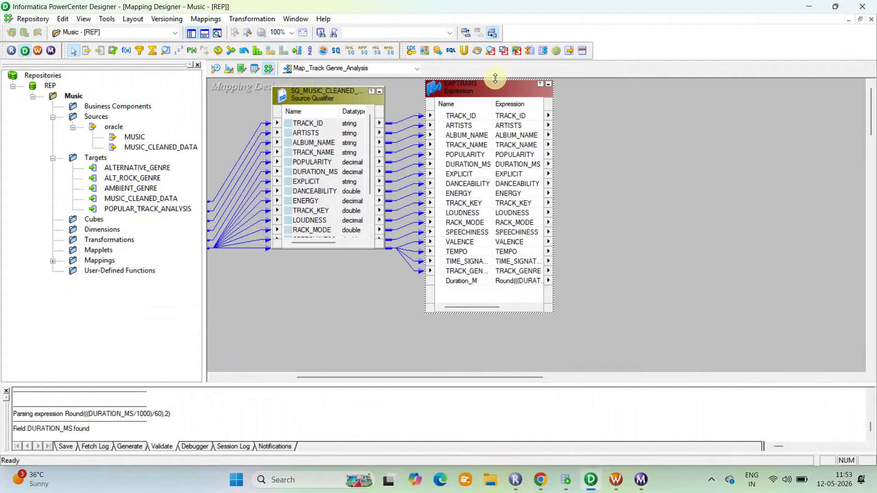
# Review the Router requirement in the Chrome PDF, then add a Router transformation beside EXPTRANS in Designer
pyautogui.click(540, 480)
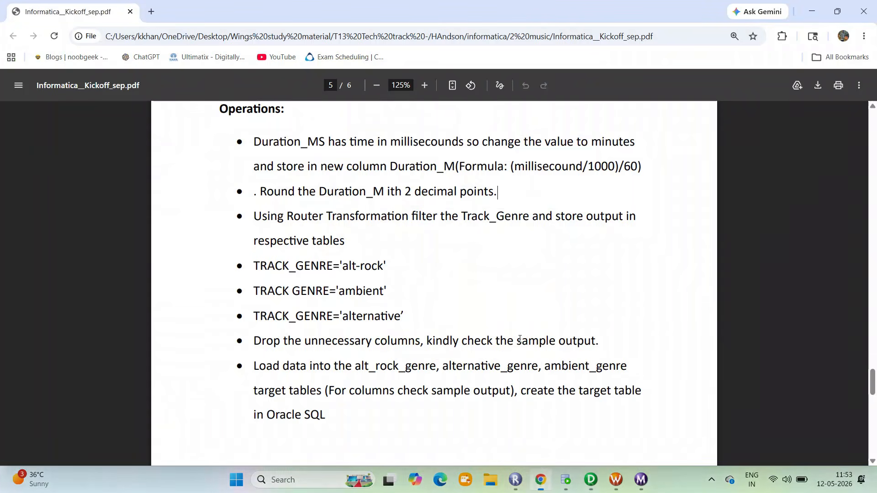
pyautogui.moveTo(272, 216); pyautogui.dragTo(373, 265)
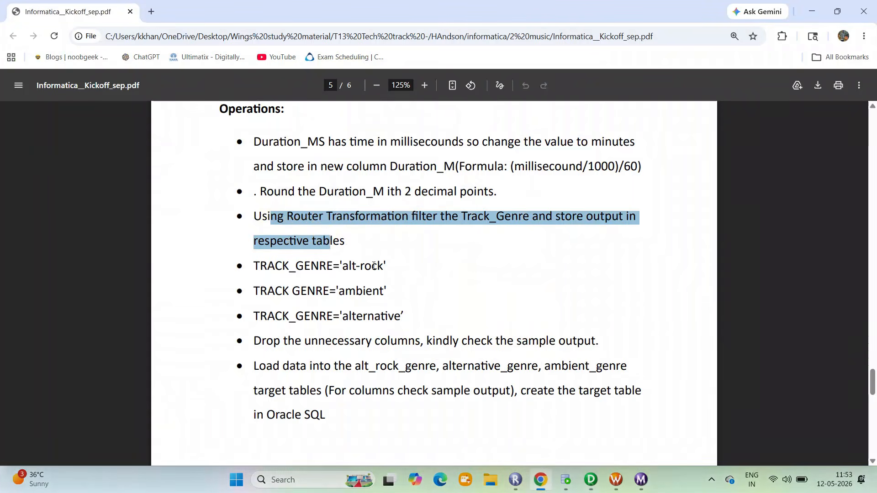
pyautogui.click(590, 480)
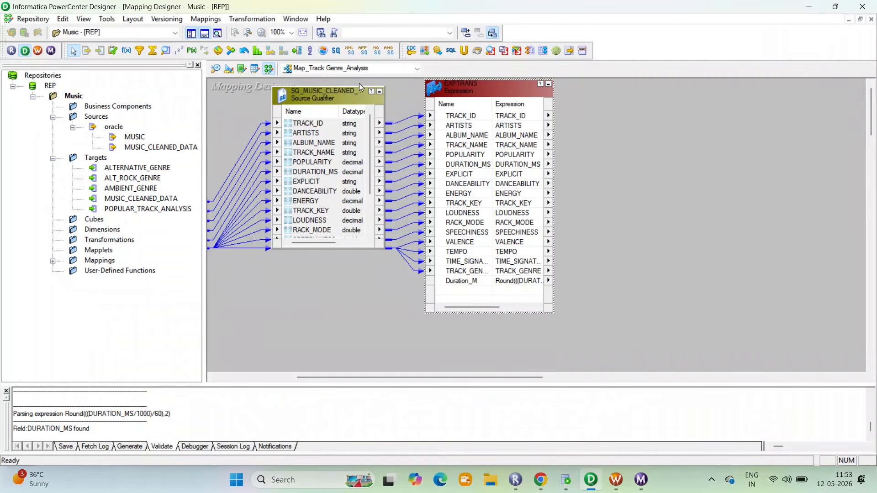
pyautogui.click(296, 51)
pyautogui.moveTo(596, 84); pyautogui.dragTo(727, 311)
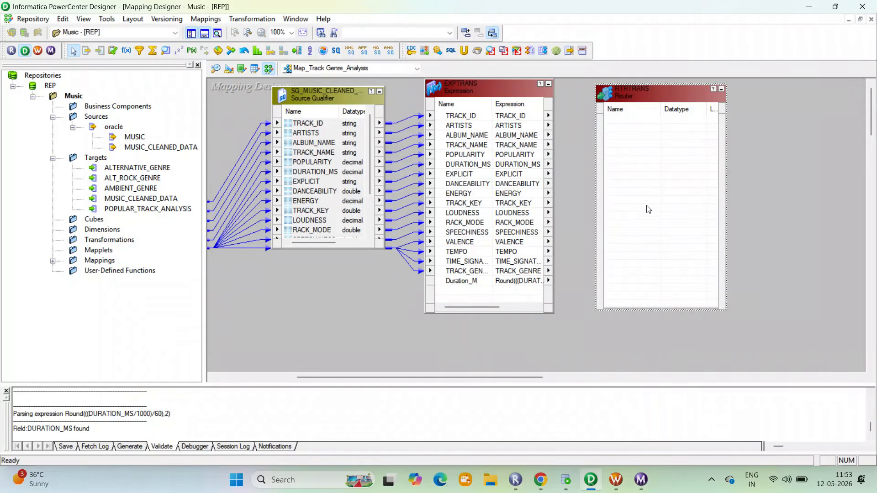
# Add the ALT_ROCK_GENRE target beyond the Router and enlarge it to fit all of its columns
pyautogui.click(480, 120)
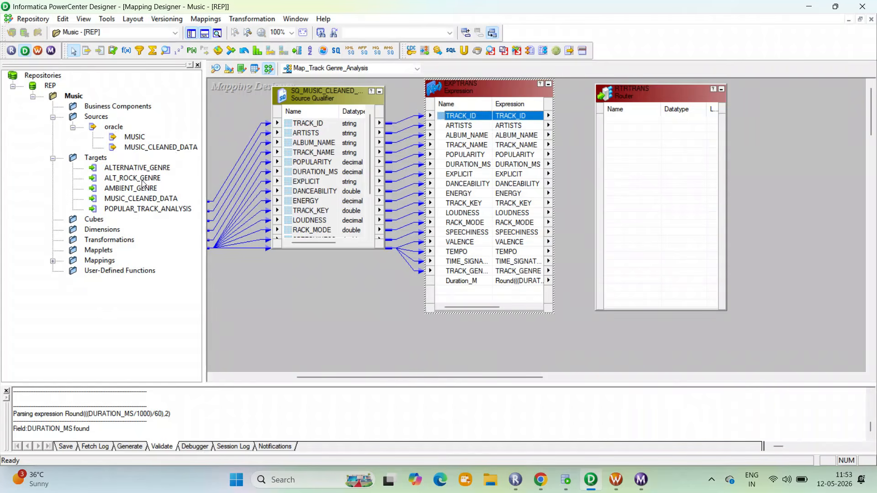
pyautogui.moveTo(464, 372); pyautogui.dragTo(501, 372)
pyautogui.moveTo(133, 178); pyautogui.dragTo(736, 87)
pyautogui.moveTo(801, 92); pyautogui.dragTo(786, 88)
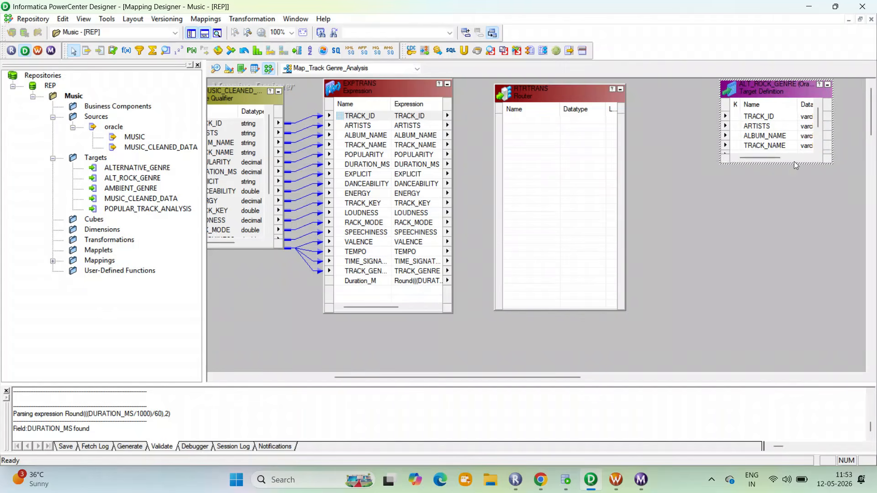
pyautogui.moveTo(792, 164); pyautogui.dragTo(798, 202)
# Link TRACK_ID, ARTISTS, ALBUM_NAME, TRACK_NAME and POPULARITY from EXPTRANS into the Router's input group
pyautogui.click(387, 116)
pyautogui.hotkey('shift', 'Down')
pyautogui.hotkey('shift', 'Down')
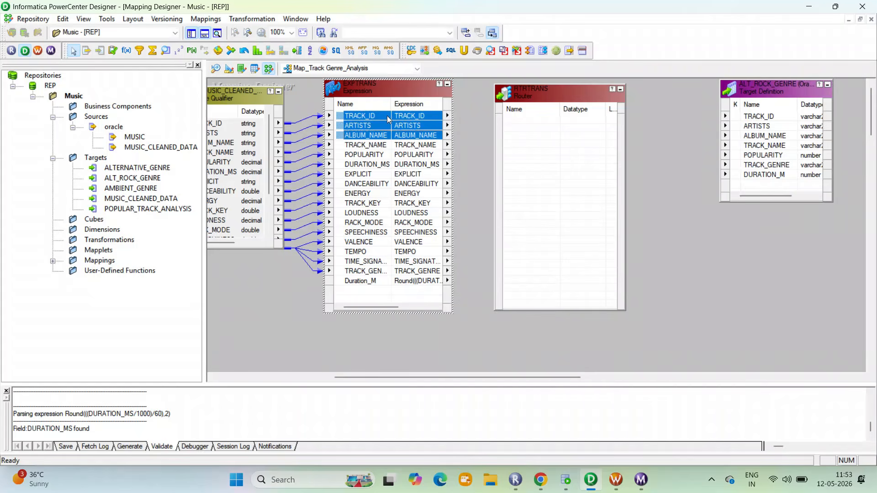
pyautogui.hotkey('shift', 'Down')
pyautogui.hotkey('shift', 'Down')
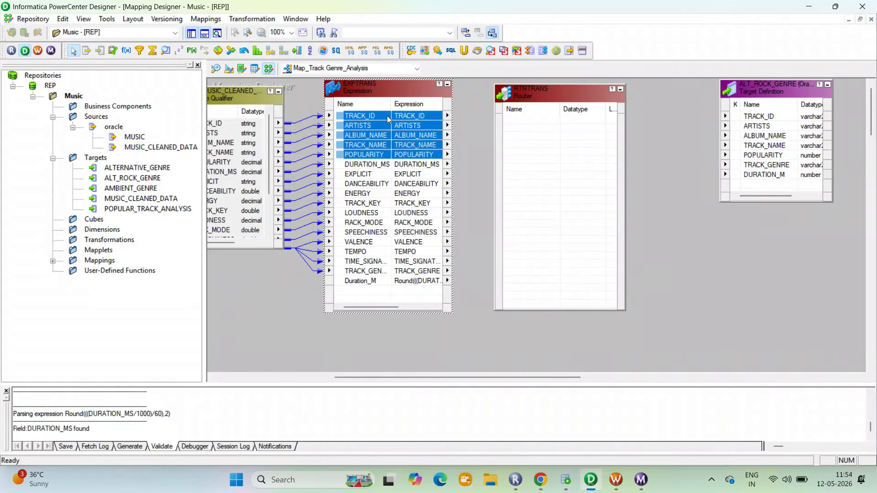
pyautogui.moveTo(532, 122); pyautogui.dragTo(532, 122)
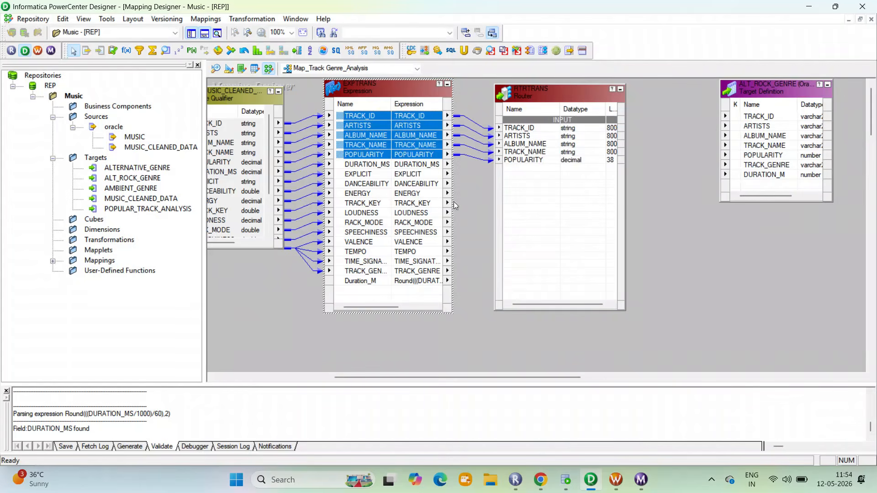
# Link TRACK_GENRE and Duration_M from EXPTRANS into the Router's input group
pyautogui.click(363, 273)
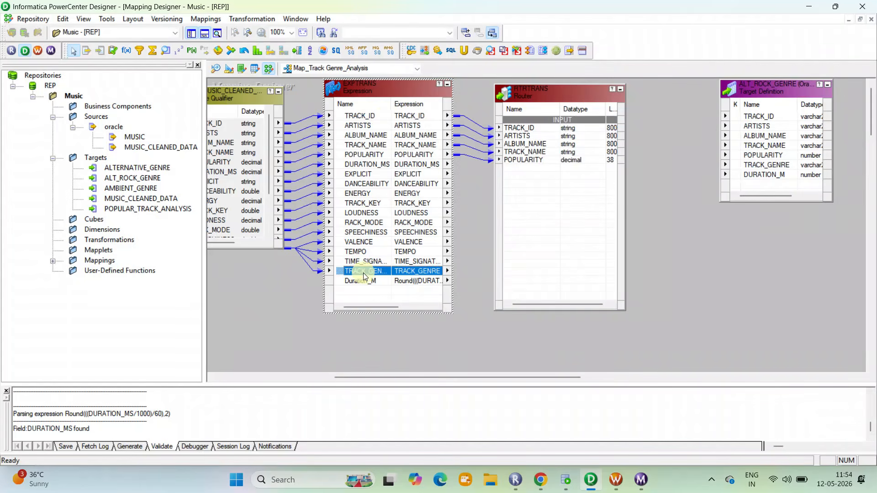
pyautogui.hotkey('shift', 'Down')
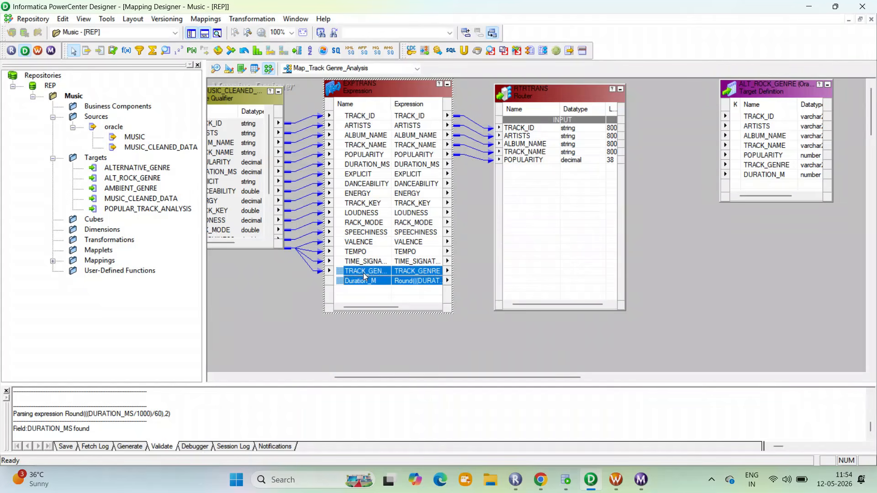
pyautogui.moveTo(364, 274); pyautogui.dragTo(524, 171)
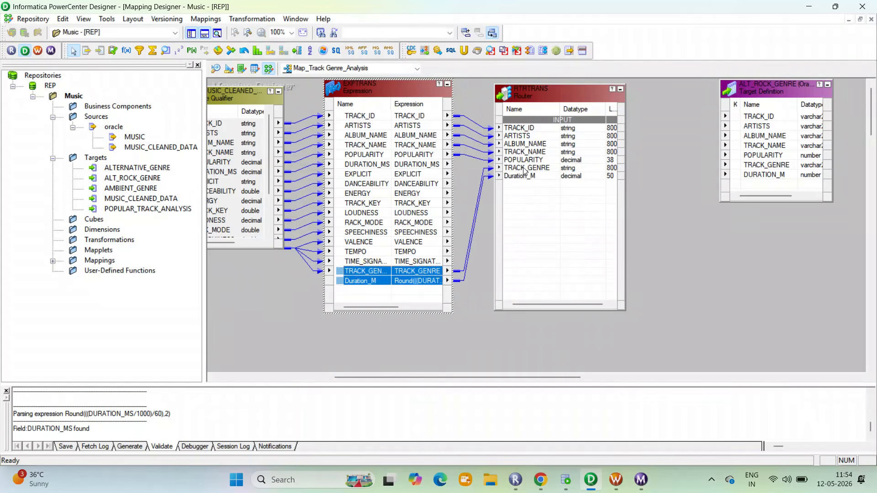
# Open the Router transformation's group settings and add three new groups
pyautogui.doubleClick(552, 91)
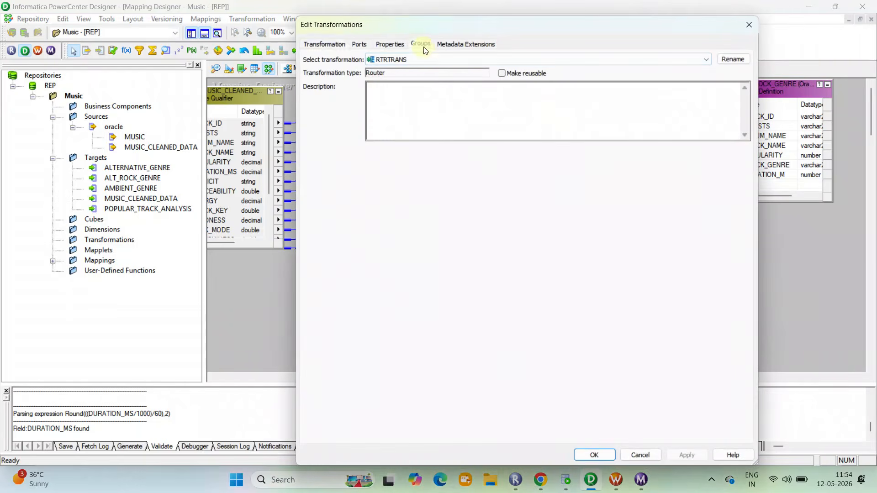
pyautogui.click(425, 51)
pyautogui.click(665, 74)
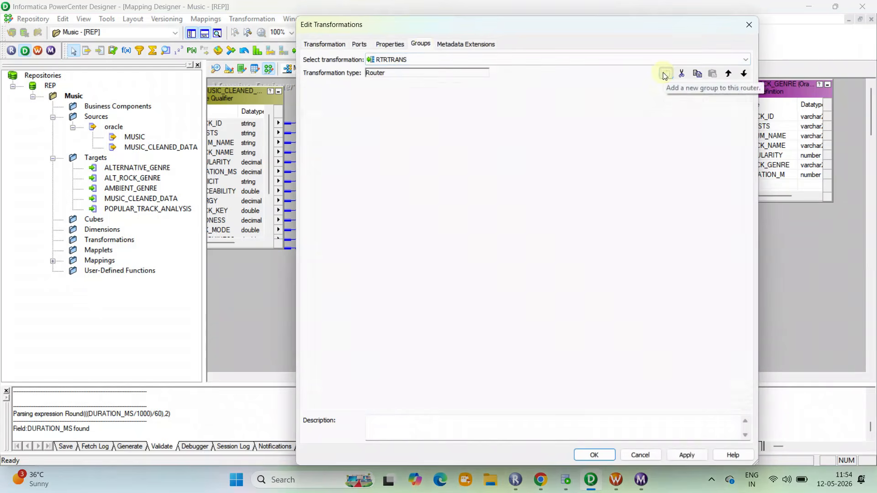
# Switch to the Chrome PDF and copy the genre value alt-rock from the Operations list
pyautogui.click(540, 479)
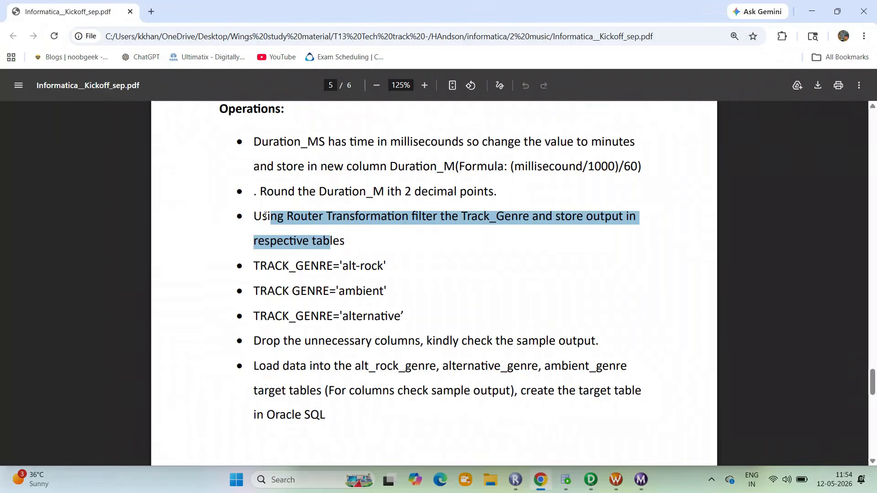
pyautogui.moveTo(338, 267); pyautogui.dragTo(248, 269)
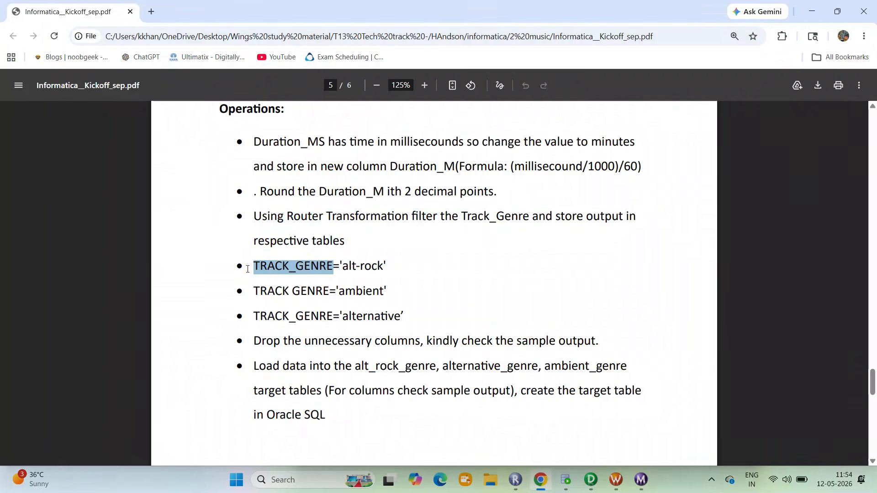
pyautogui.click(384, 267)
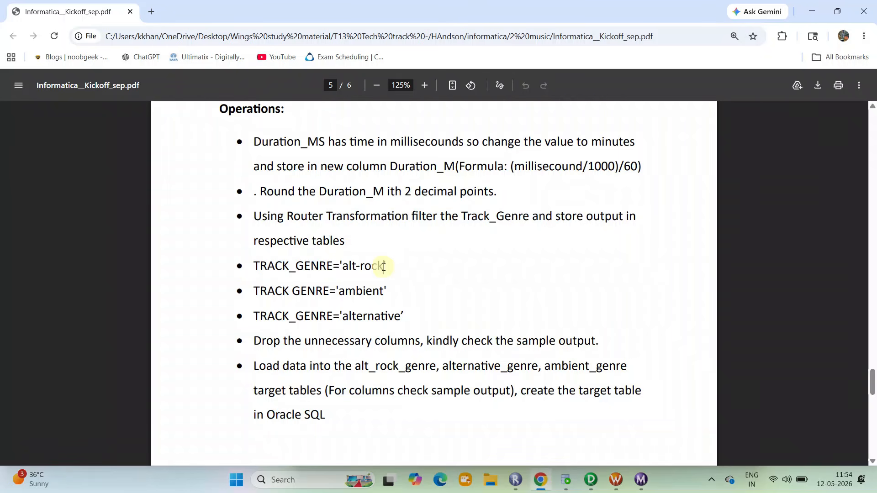
pyautogui.moveTo(383, 267); pyautogui.dragTo(346, 271)
pyautogui.hotkey('ctrl', 'c')
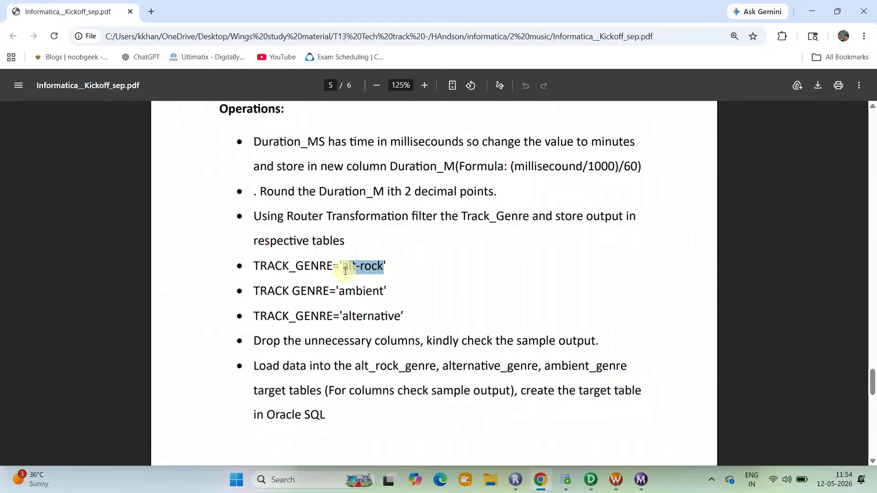
# Return to Designer and rename the first Router group as altrock
pyautogui.click(591, 480)
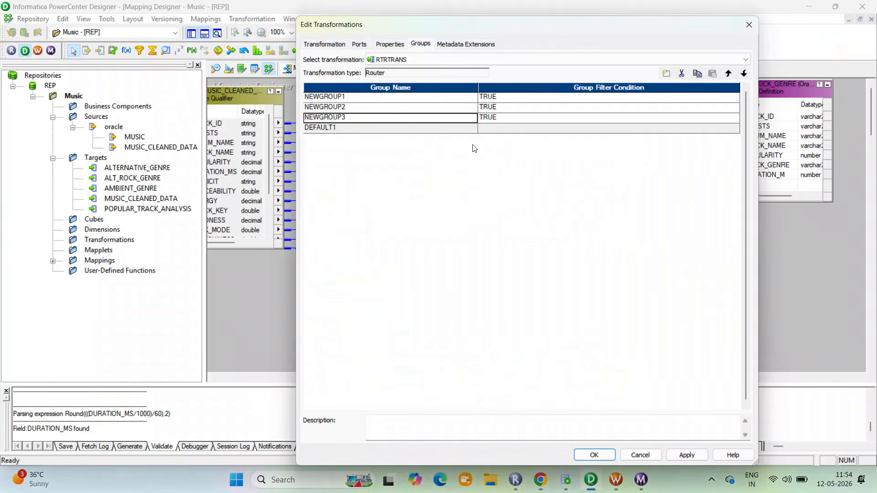
pyautogui.click(373, 98)
pyautogui.click(374, 98)
pyautogui.press('BackSpace')
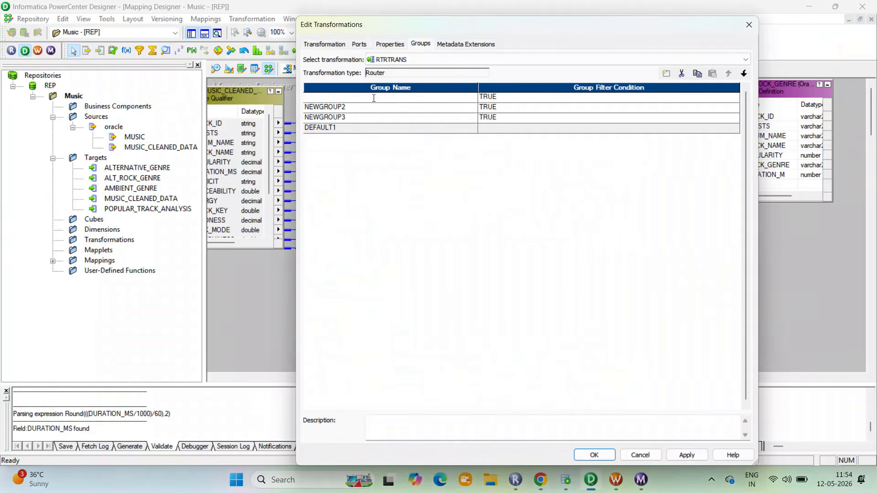
pyautogui.hotkey('ctrl', 'v')
pyautogui.press('Return')
pyautogui.press('BackSpace')
# Rename the second Router group as Ambient and the third as Alternative
pyautogui.click(340, 108)
pyautogui.doubleClick(341, 108)
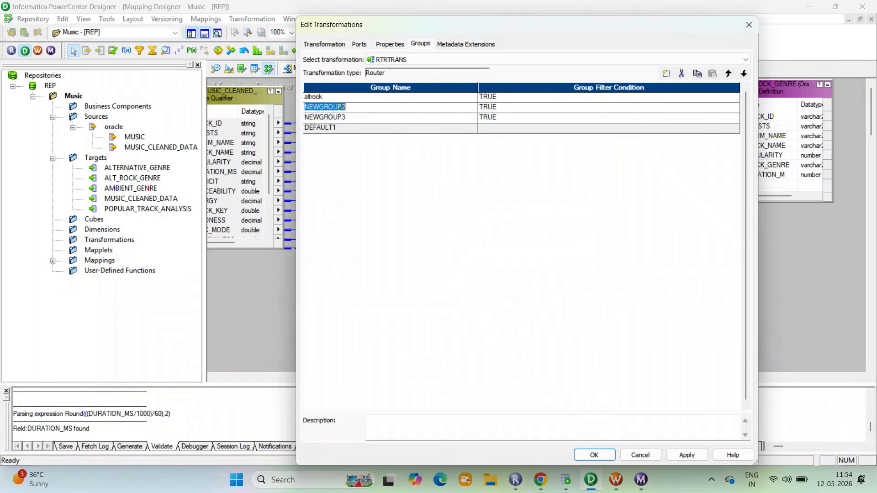
pyautogui.write('Ambient')
pyautogui.press('Down')
pyautogui.press('F2')
pyautogui.write('Alternative')
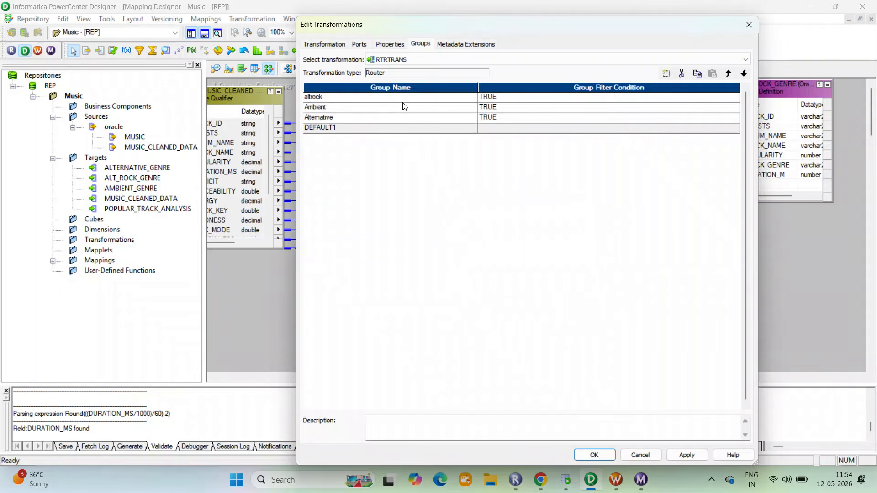
# Set the altrock group's filter condition to TRACK_GENRE='Alt-rock', validate the expression and accept it
pyautogui.click(538, 95)
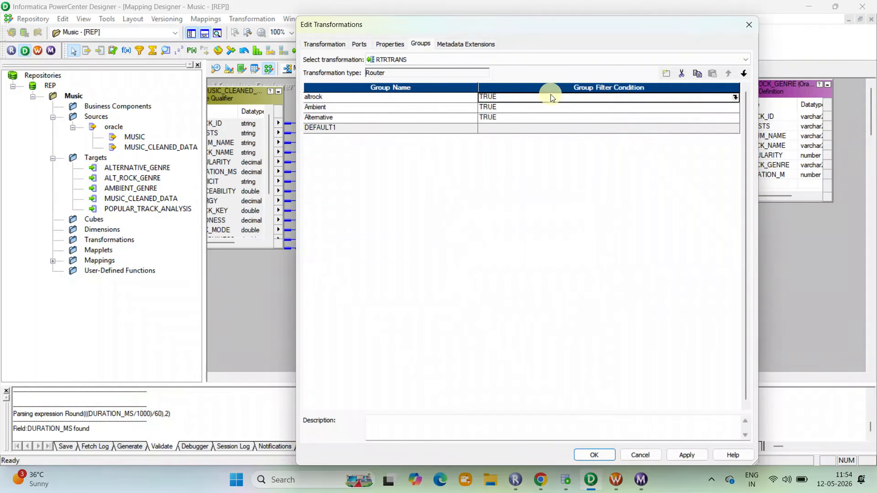
pyautogui.click(736, 97)
pyautogui.click(166, 73)
pyautogui.hotkey('ctrl', 'a')
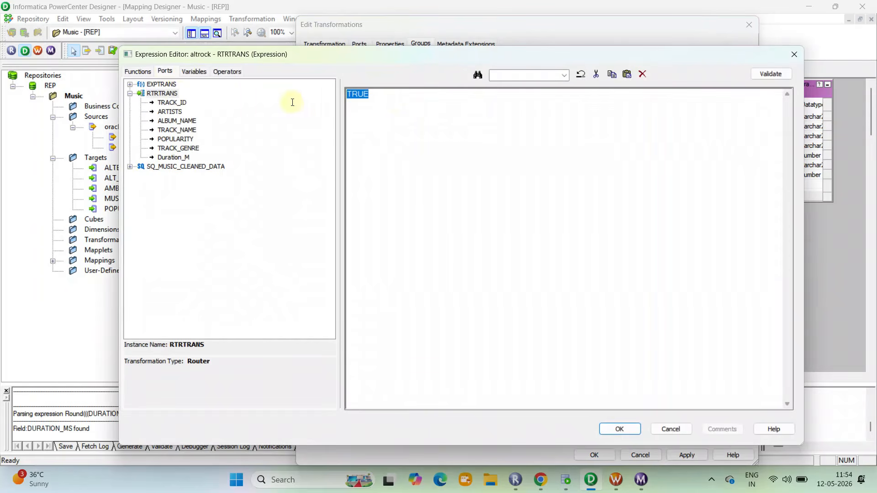
pyautogui.doubleClick(193, 149)
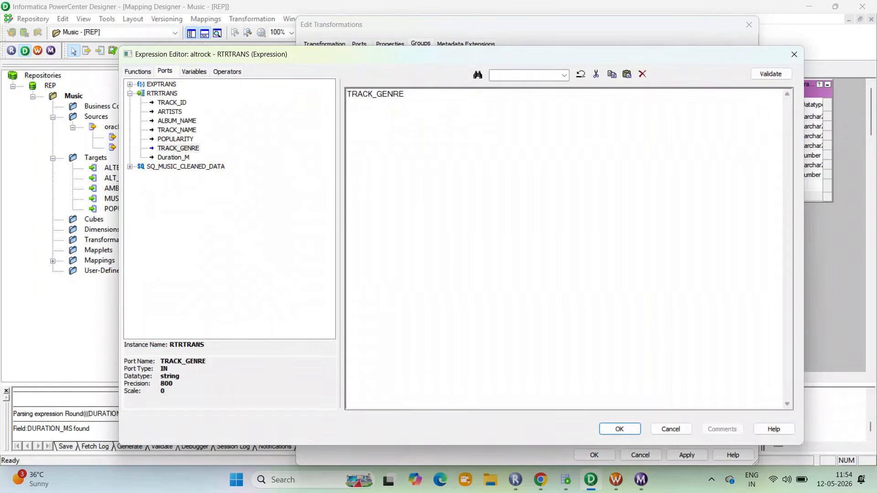
pyautogui.write("='Alt-rock")
pyautogui.click(777, 74)
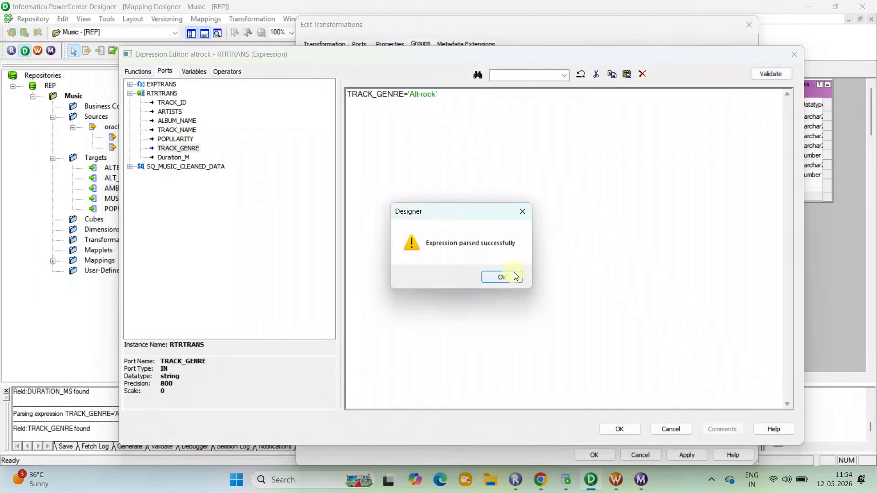
pyautogui.click(500, 276)
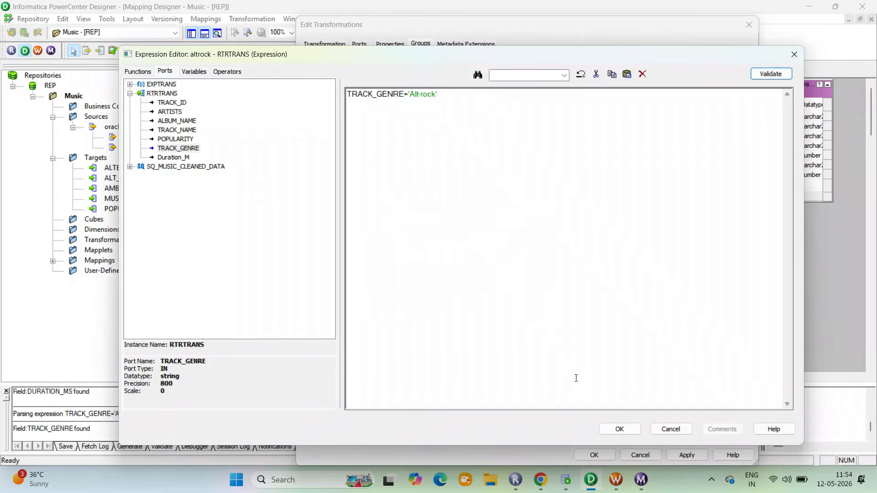
pyautogui.click(614, 427)
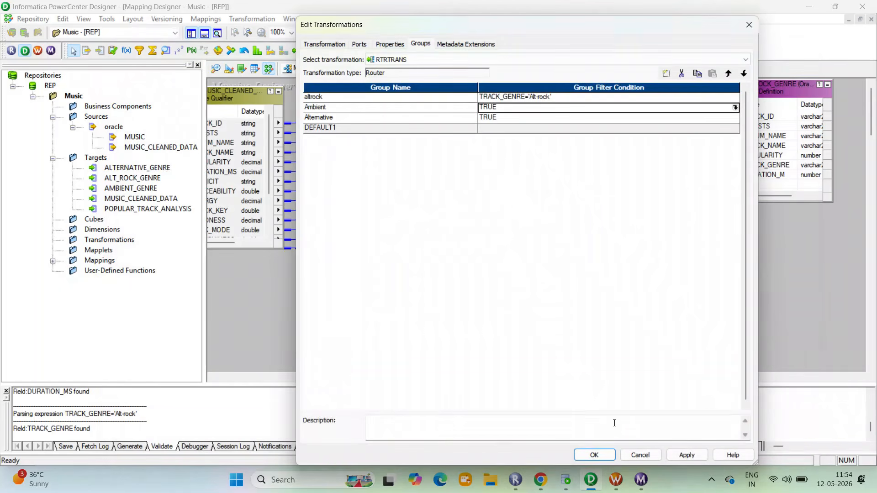
# Open the Ambient group's filter condition for editing and copy the ambient genre condition from the Chrome PDF
pyautogui.click(735, 108)
pyautogui.click(165, 72)
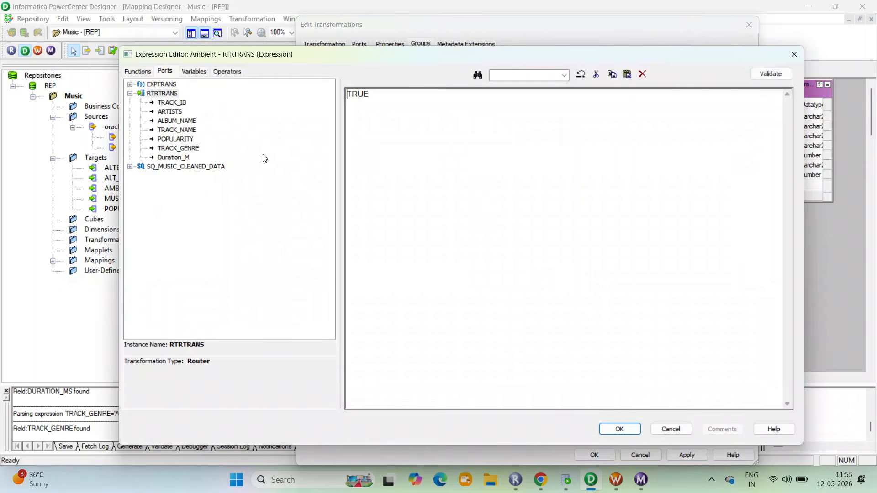
pyautogui.click(546, 491)
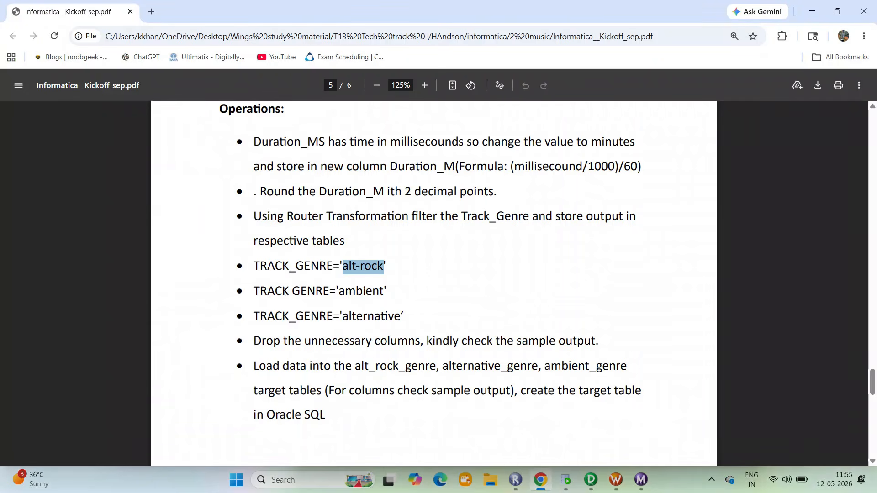
pyautogui.moveTo(250, 289); pyautogui.dragTo(404, 286)
pyautogui.hotkey('ctrl', 'c')
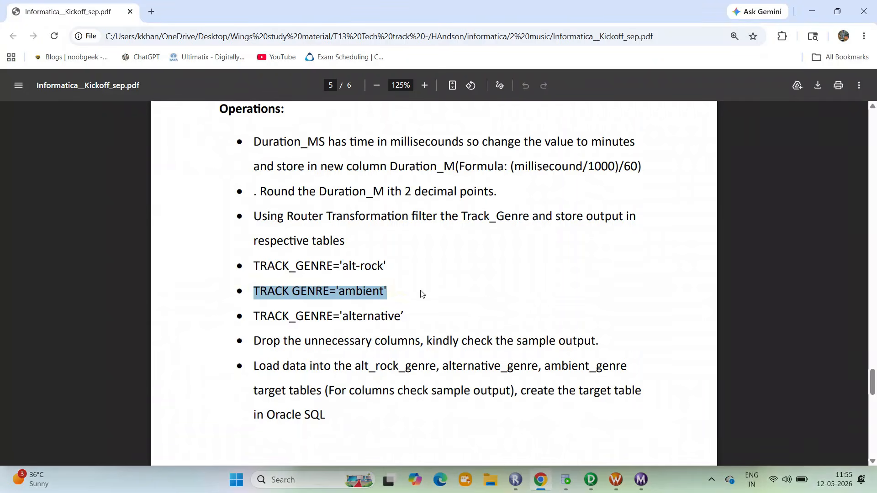
# Return to Designer, replace the Ambient group's condition with the copied TRACK GENRE='ambient' and validate it
pyautogui.click(591, 480)
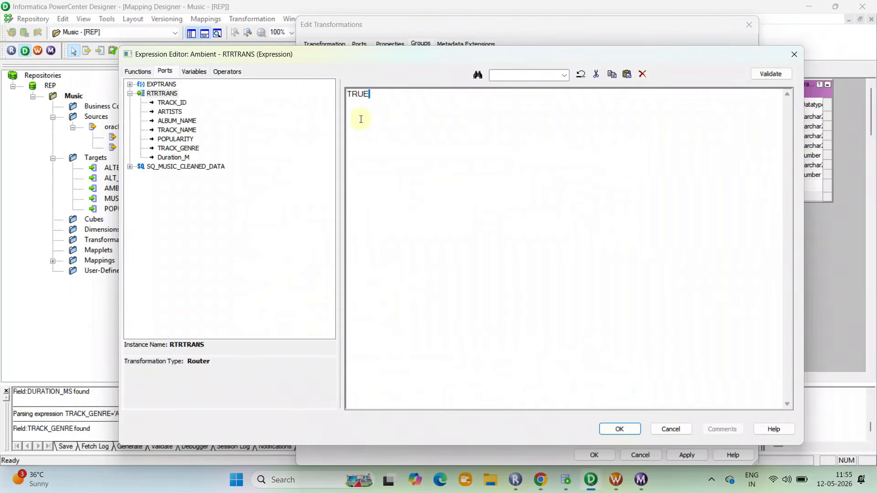
pyautogui.hotkey('ctrl', 'a')
pyautogui.hotkey('ctrl', 'v')
pyautogui.click(776, 73)
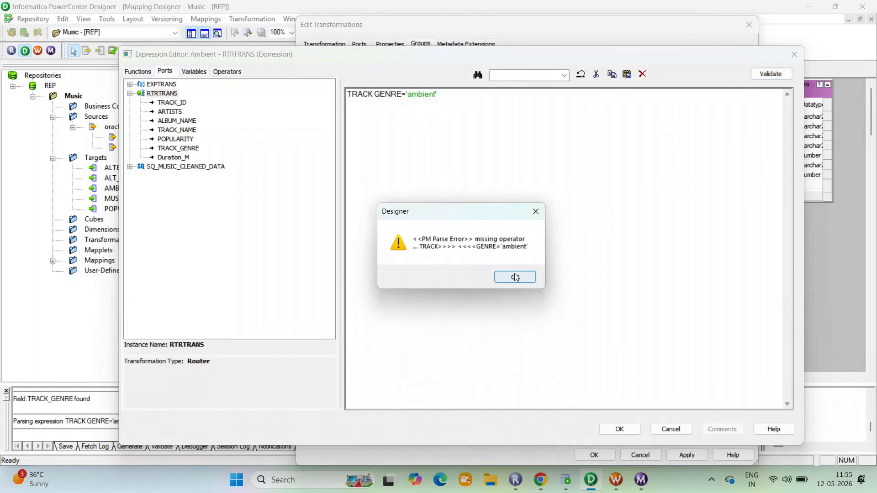
pyautogui.click(517, 276)
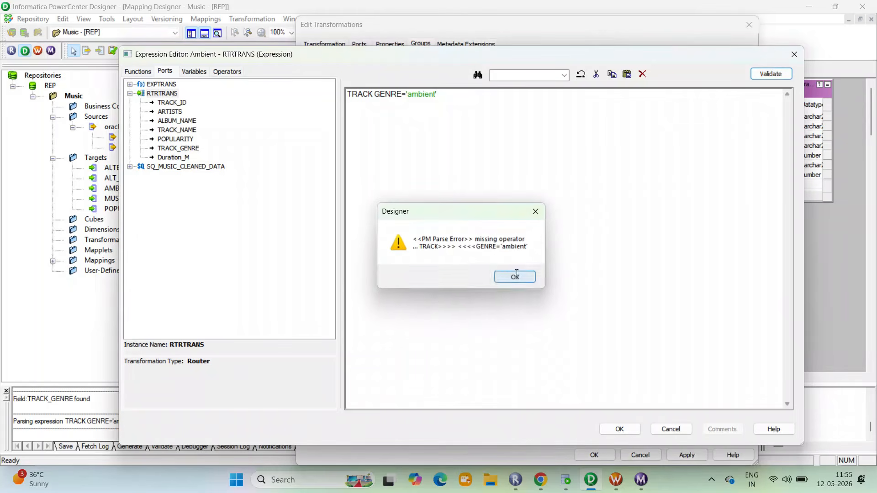
# Correct the Ambient group's condition to TRACK_GENRE='ambient' with an underscore, validate the expression and accept it
pyautogui.click(377, 93)
pyautogui.press('BackSpace')
pyautogui.write('_')
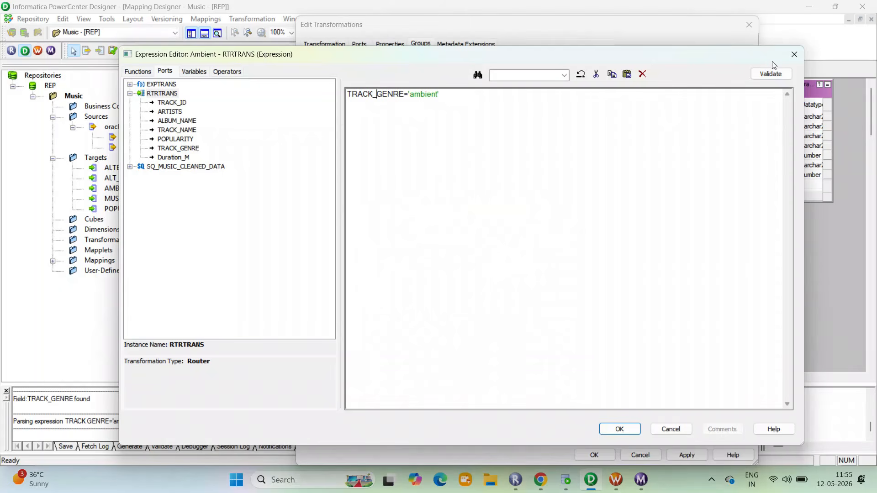
pyautogui.click(770, 73)
pyautogui.click(520, 276)
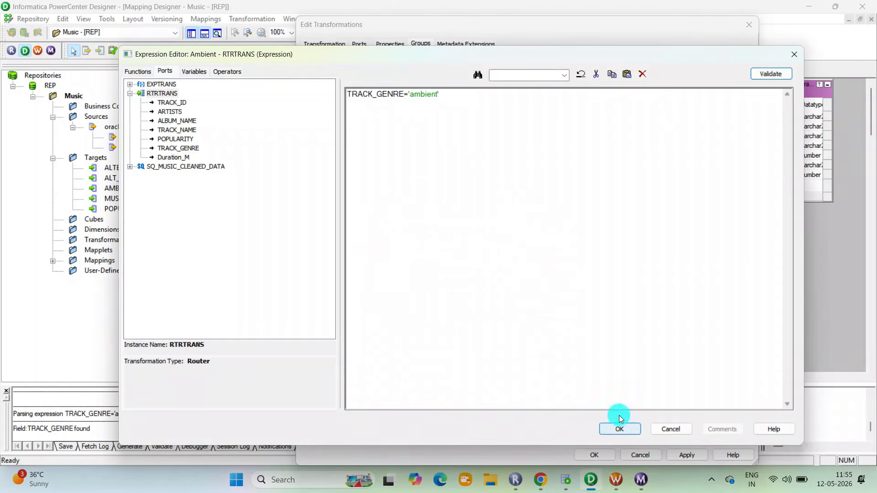
pyautogui.click(619, 429)
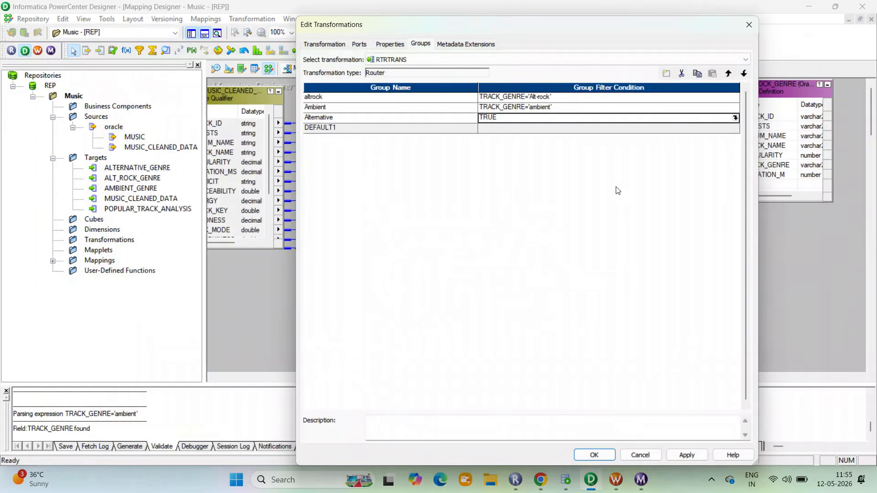
# Change the altrock group's filter condition to lowercase TRACK_GENRE='alt-rock', validate the expression and accept it
pyautogui.click(565, 97)
pyautogui.click(736, 97)
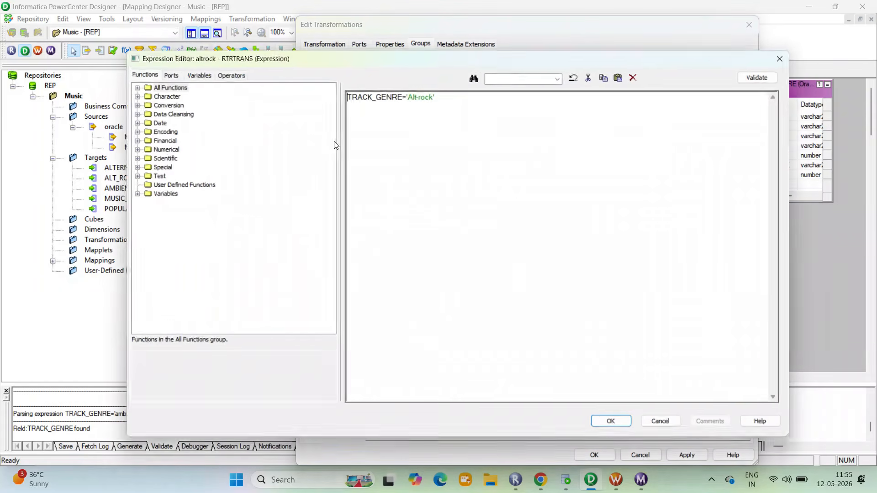
pyautogui.press('BackSpace')
pyautogui.write('a')
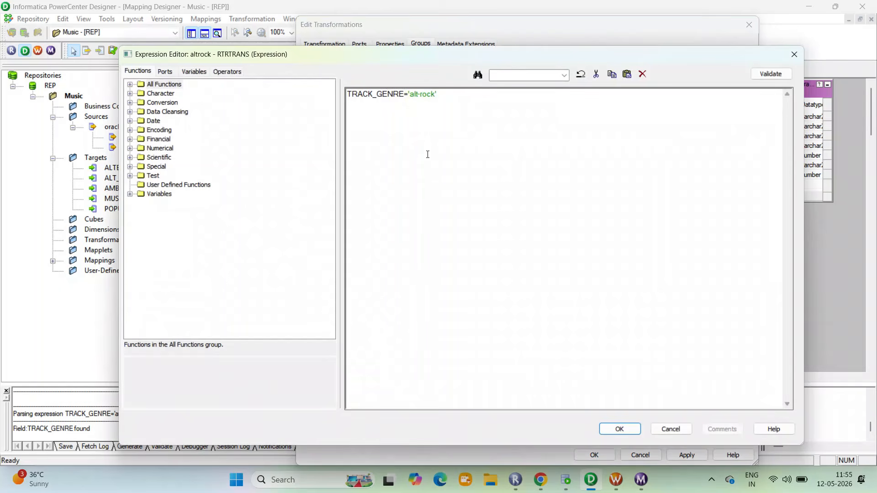
pyautogui.click(785, 74)
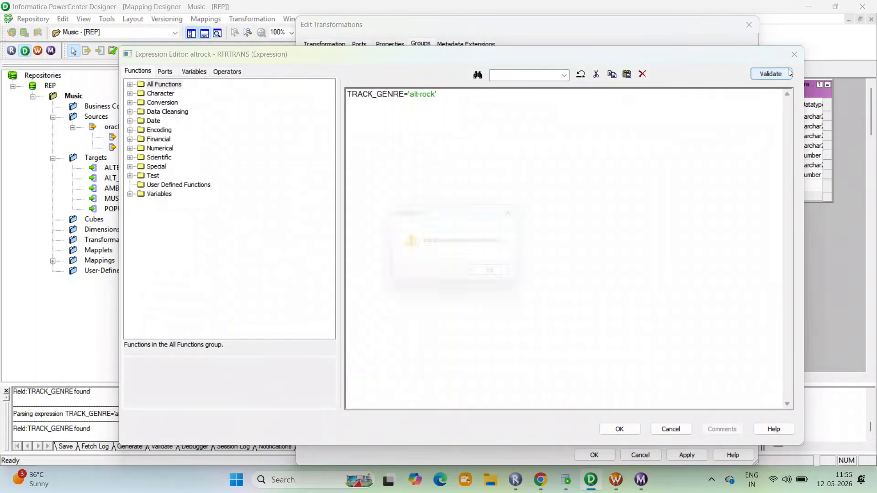
pyautogui.click(503, 275)
pyautogui.click(620, 428)
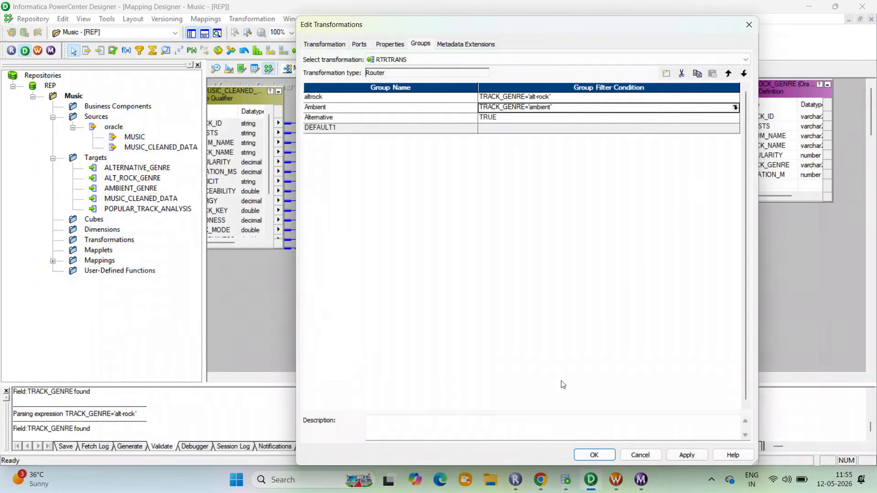
# Switch to the Chrome PDF and copy the alternative genre condition from the Operations list
pyautogui.click(541, 480)
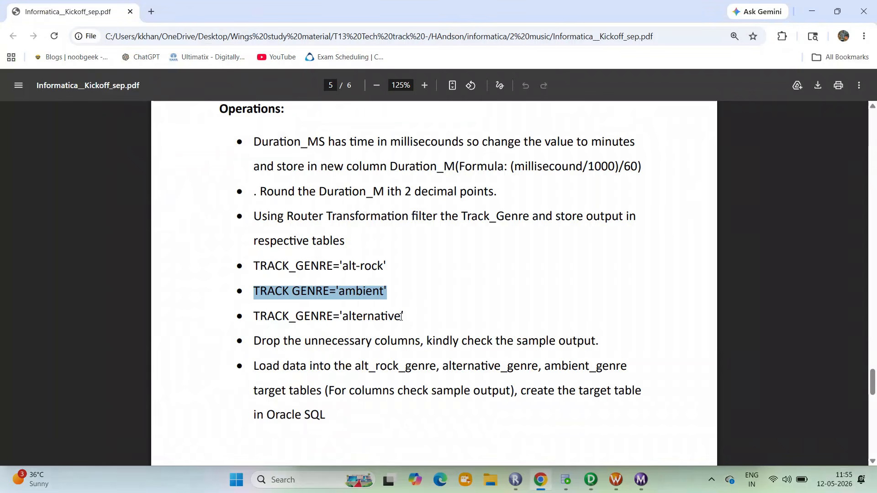
pyautogui.moveTo(401, 317); pyautogui.dragTo(255, 318)
pyautogui.hotkey('ctrl', 'c')
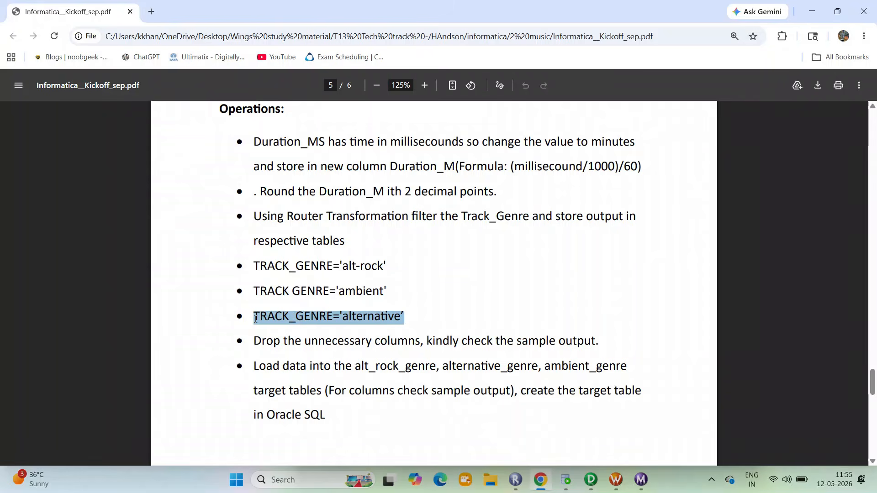
# Return to Designer, replace the Alternative group's filter condition with the copied TRACK_GENRE='alternative' expression and validate it
pyautogui.click(591, 480)
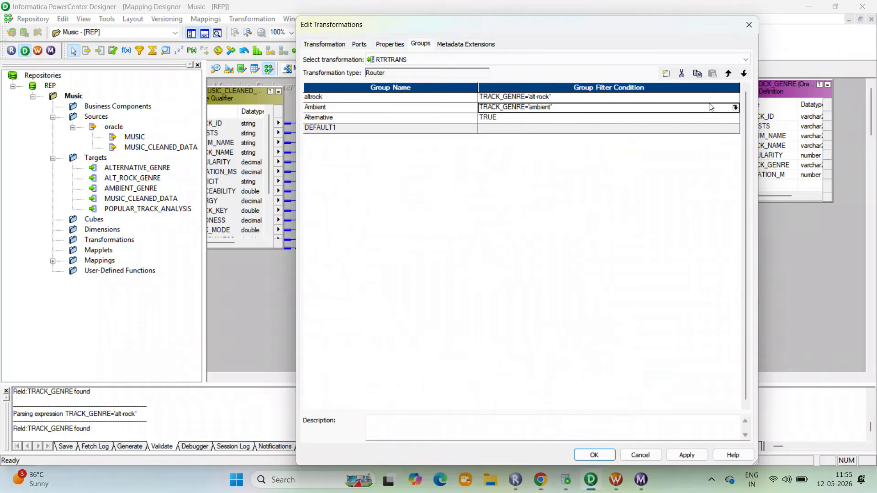
pyautogui.click(730, 117)
pyautogui.click(735, 117)
pyautogui.click(173, 72)
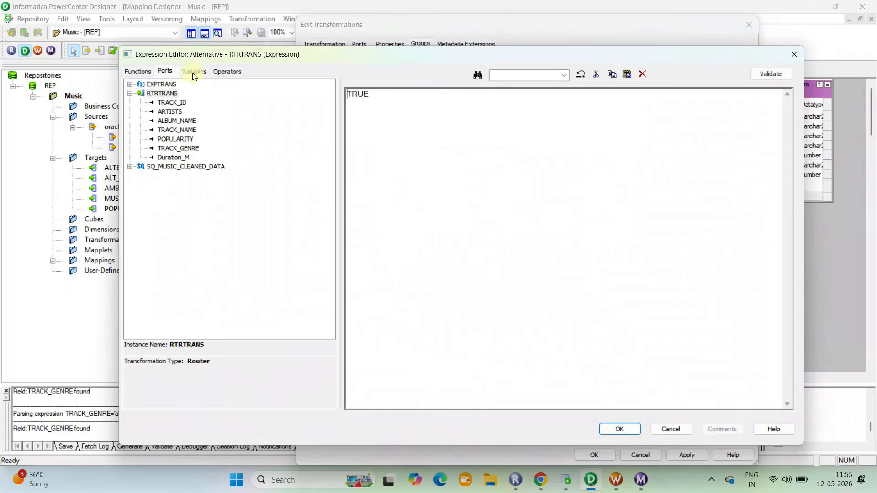
pyautogui.moveTo(370, 94); pyautogui.dragTo(343, 112)
pyautogui.hotkey('ctrl', 'v')
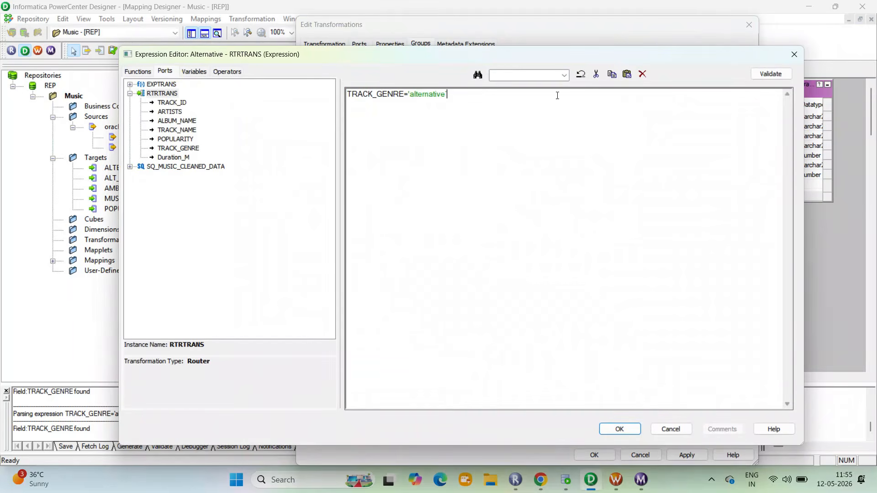
pyautogui.click(771, 74)
pyautogui.click(517, 275)
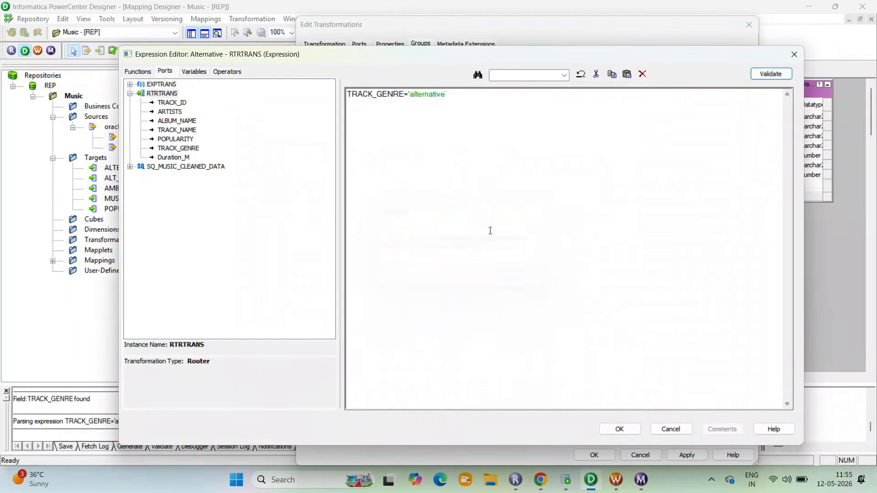
# Validate the Alternative group's TRACK_GENRE='alternative' condition, accept it and apply the Router's group changes
pyautogui.click(452, 99)
pyautogui.click(771, 74)
pyautogui.click(495, 275)
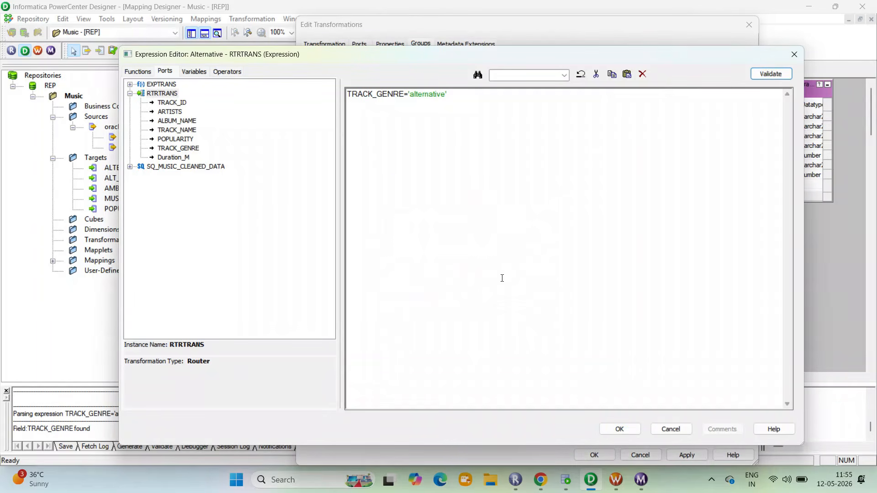
pyautogui.click(604, 429)
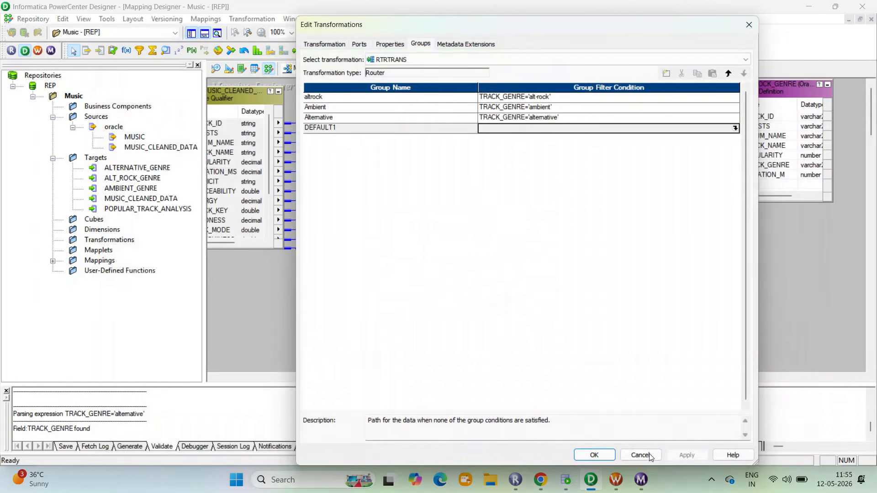
pyautogui.click(594, 455)
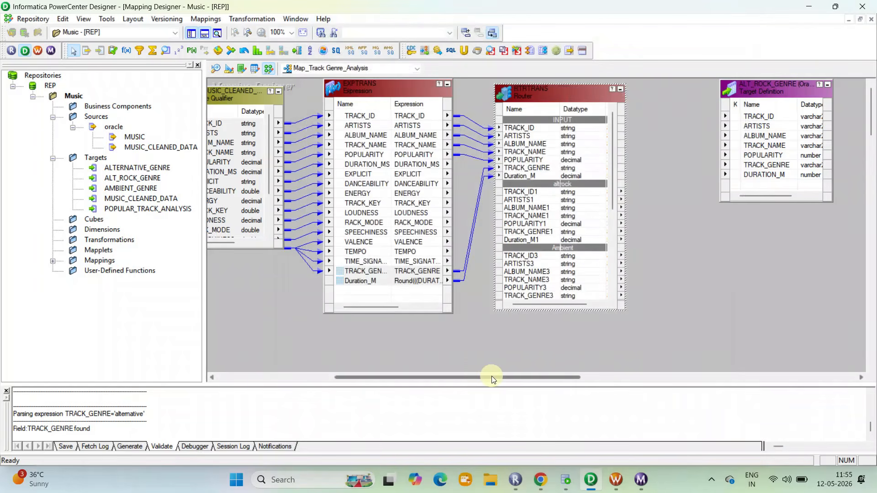
# Add the AMBIENT_GENRE and ALTERNATIVE_GENRE targets to the mapping, stacked below ALT_ROCK_GENRE
pyautogui.moveTo(495, 376); pyautogui.dragTo(532, 379)
pyautogui.scroll(-3, 499, 190)
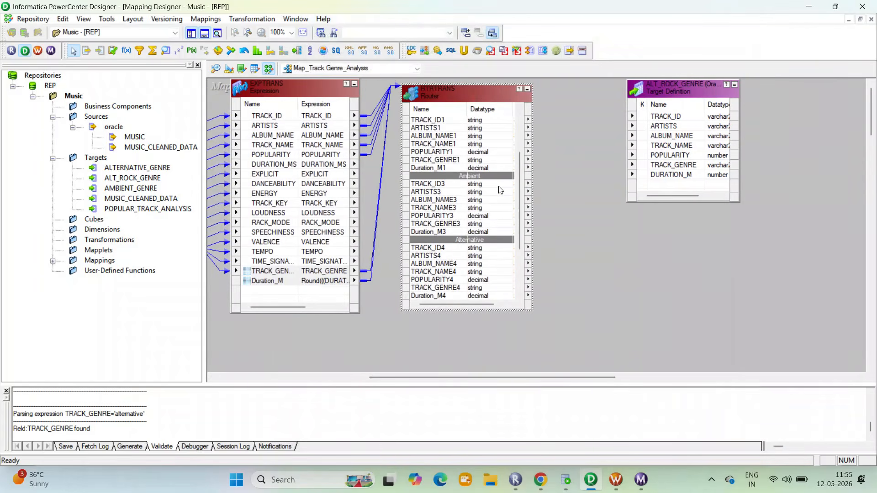
pyautogui.moveTo(124, 188); pyautogui.dragTo(699, 190)
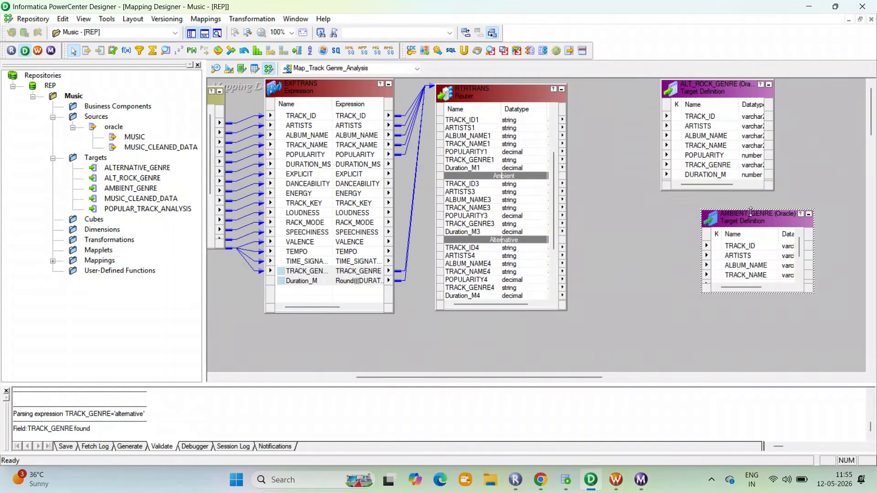
pyautogui.moveTo(751, 212); pyautogui.dragTo(717, 201)
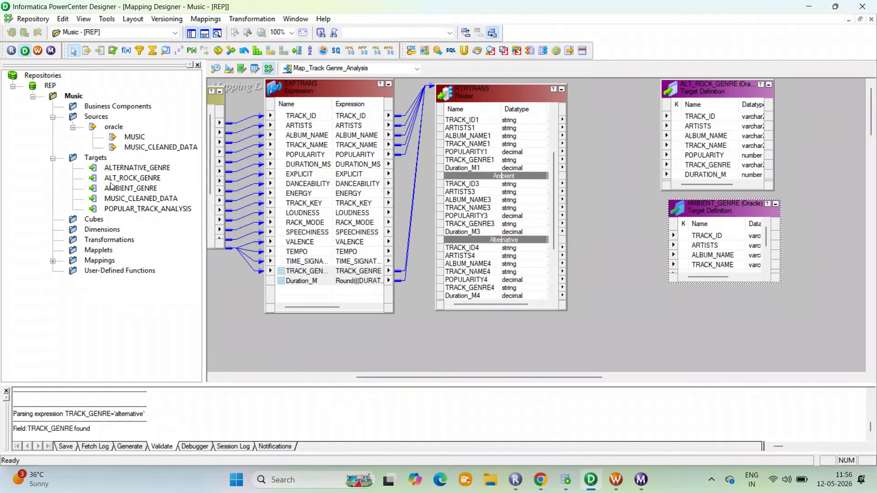
pyautogui.moveTo(119, 168); pyautogui.dragTo(680, 295)
# Link all altrock group ports of the Router, TRACK_ID1 through Duration_M1, to the ALT_ROCK_GENRE target
pyautogui.scroll(3, 509, 204)
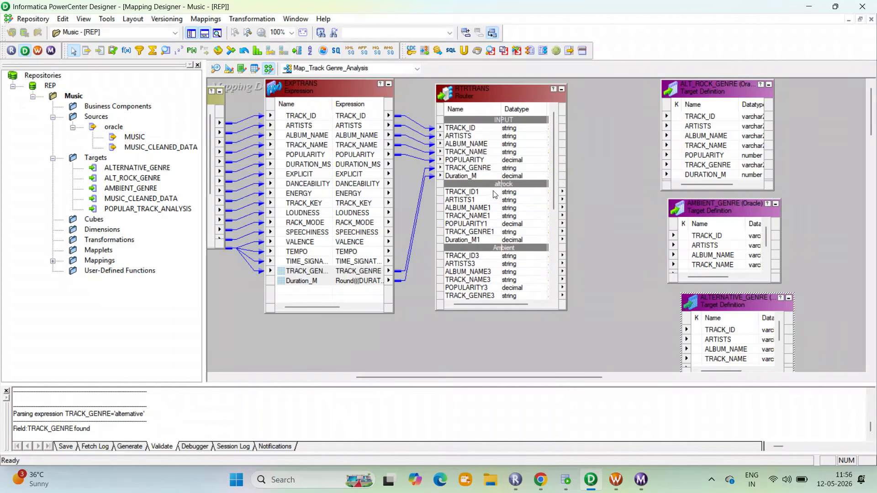
pyautogui.click(487, 191)
pyautogui.hotkey('shift', 'Down')
pyautogui.hotkey('shift', 'Down')
pyautogui.hotkey('shift', 'Down')
pyautogui.hotkey('shift', 'Down')
pyautogui.hotkey('shift', 'Down')
pyautogui.hotkey('shift', 'Down')
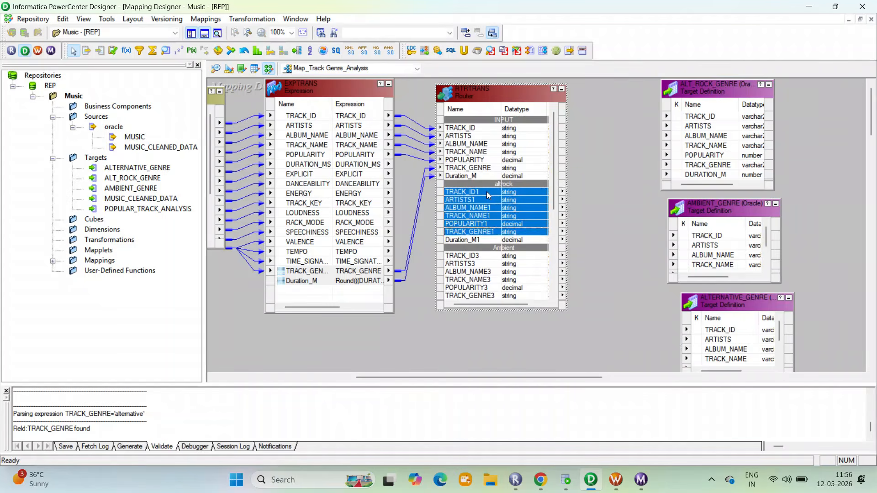
pyautogui.moveTo(481, 191); pyautogui.dragTo(699, 116)
# Link all Ambient group ports of the Router, TRACK_ID3 through Duration_M3, to the AMBIENT_GENRE target
pyautogui.scroll(-6, 507, 267)
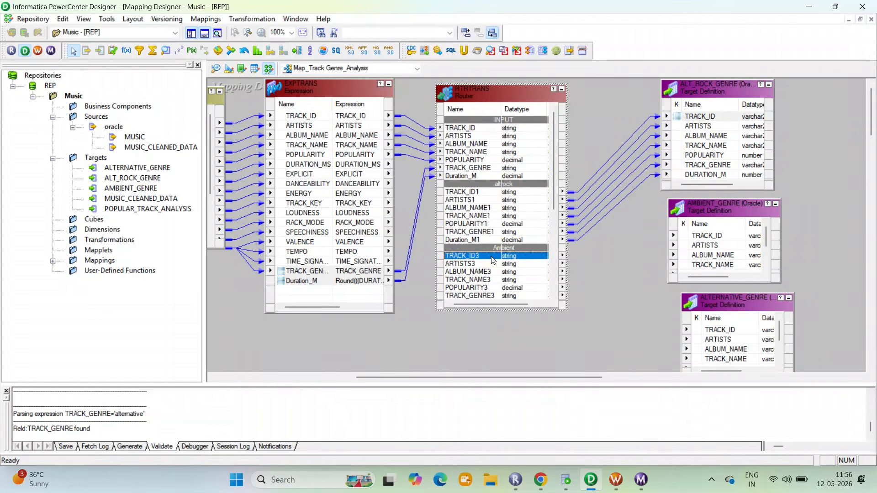
pyautogui.scroll(3, 480, 202)
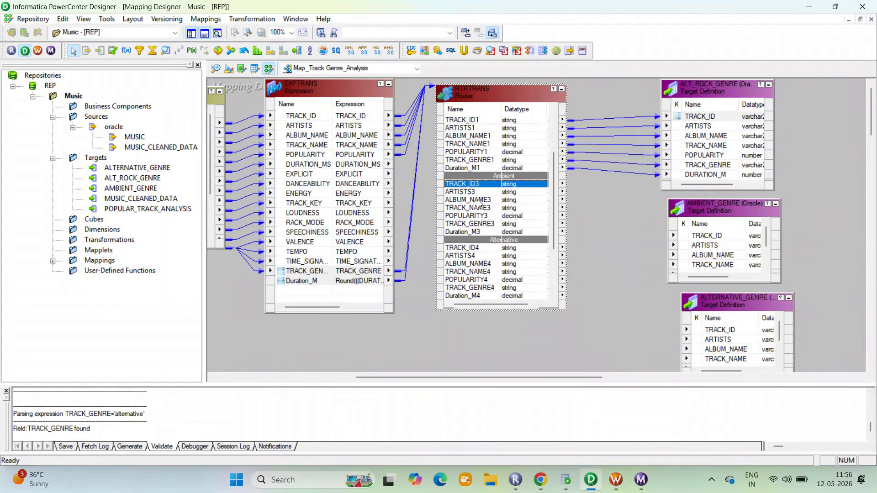
pyautogui.click(468, 185)
pyautogui.hotkey('shift', 'Down')
pyautogui.hotkey('shift', 'Down')
pyautogui.hotkey('shift', 'Down')
pyautogui.hotkey('shift', 'Down')
pyautogui.hotkey('shift', 'Down')
pyautogui.hotkey('shift', 'Down')
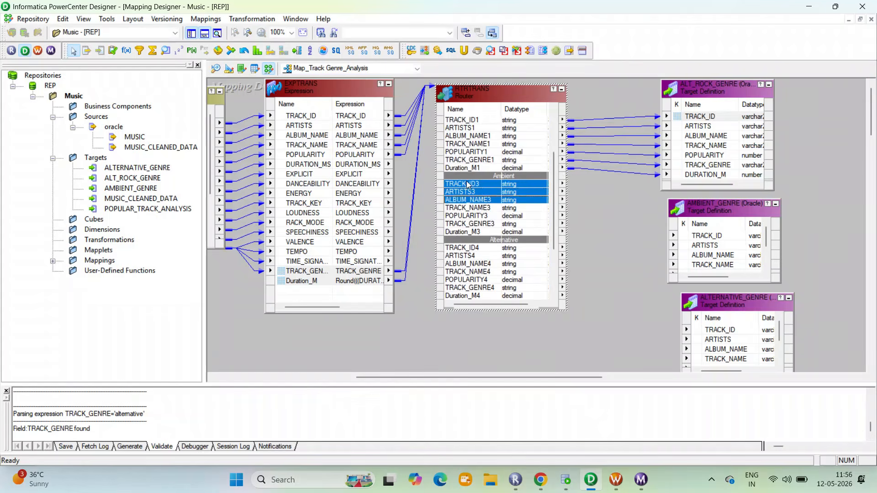
pyautogui.moveTo(466, 181); pyautogui.dragTo(668, 234)
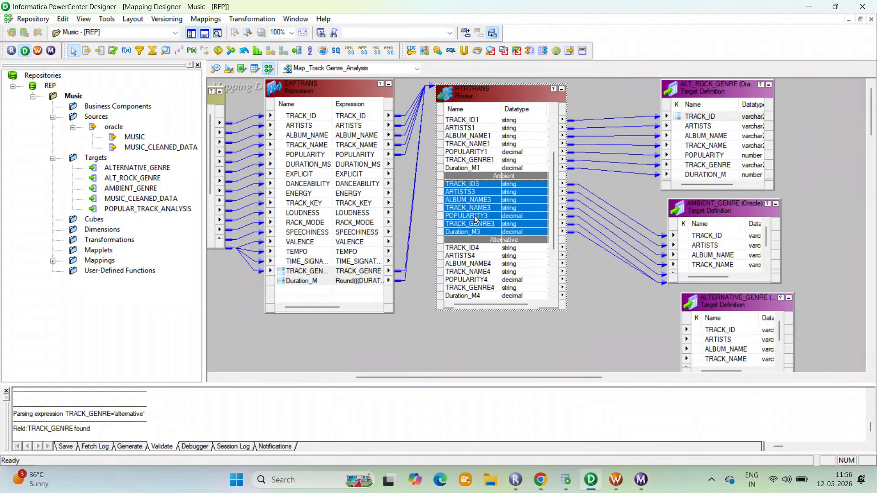
# Link all Alternative group ports of the Router, TRACK_ID4 through Duration_M4, to the ALTERNATIVE_GENRE target
pyautogui.scroll(-2, 475, 219)
pyautogui.click(468, 200)
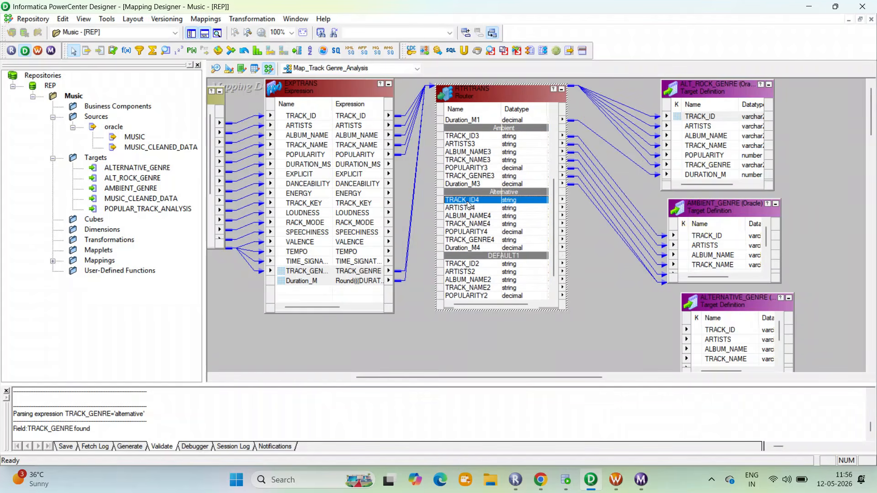
pyautogui.hotkey('shift', 'Down')
pyautogui.hotkey('shift', 'Down')
pyautogui.hotkey('shift', 'Down')
pyautogui.hotkey('shift', 'Down')
pyautogui.hotkey('shift', 'Down')
pyautogui.hotkey('shift', 'Down')
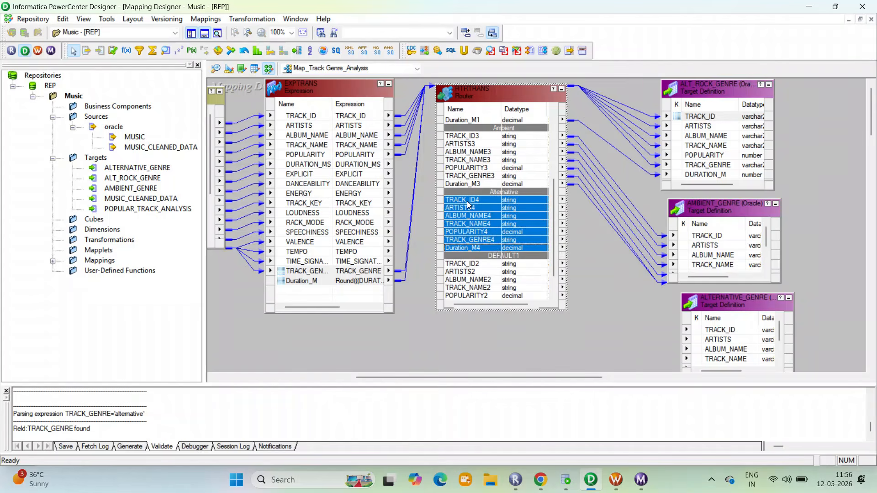
pyautogui.moveTo(466, 202); pyautogui.dragTo(711, 333)
# Save the Map_Track Genre_Analysis mapping and check its validity in the save output
pyautogui.click(580, 333)
pyautogui.hotkey('ctrl', 's')
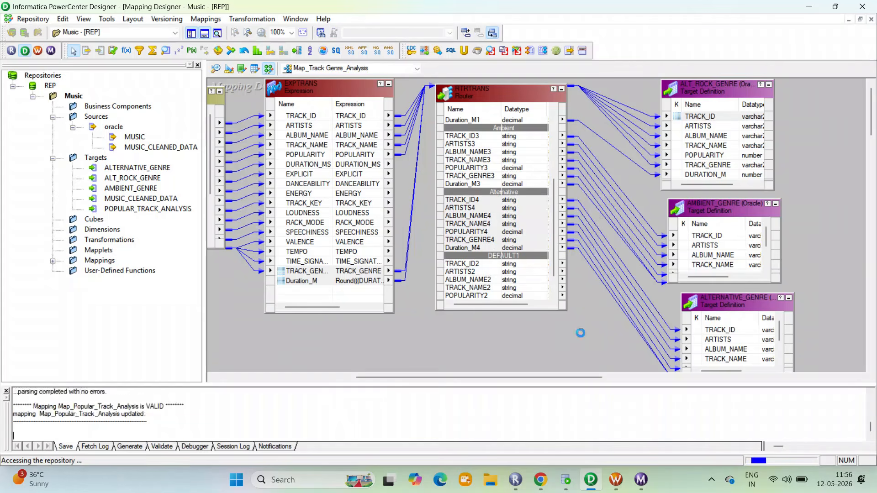
pyautogui.moveTo(182, 407); pyautogui.dragTo(8, 406)
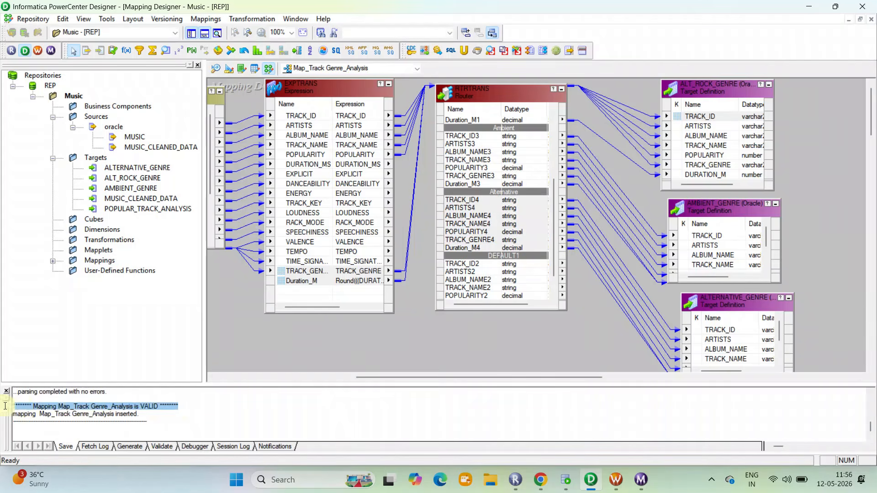
# Switch to the Chrome PDF and copy the Task 2 workflow name
pyautogui.click(620, 482)
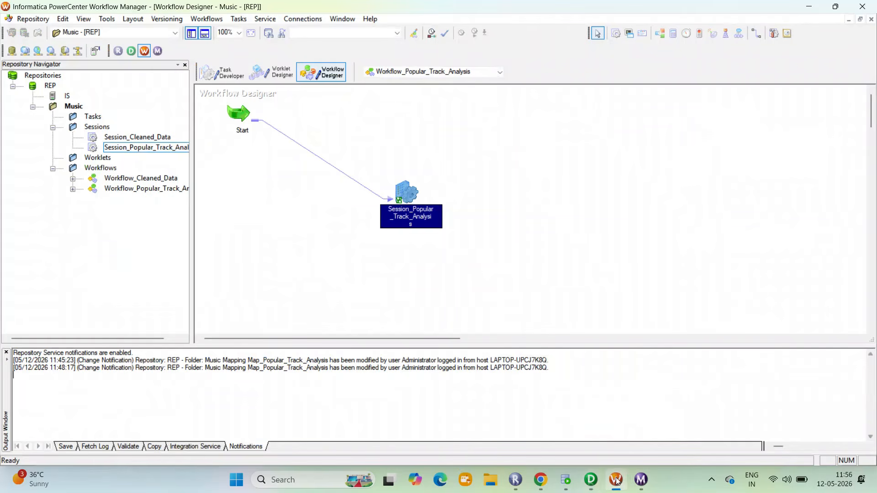
pyautogui.click(540, 480)
pyautogui.scroll(10, 444, 195)
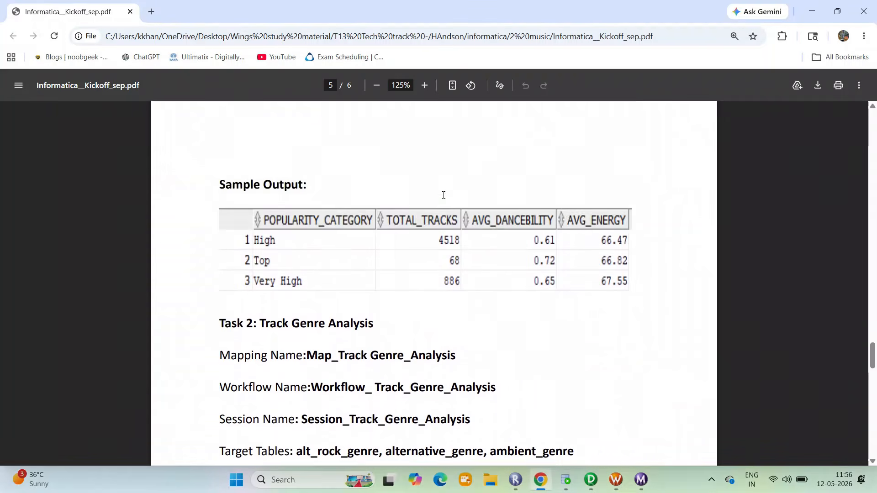
pyautogui.scroll(-3, 371, 214)
pyautogui.moveTo(312, 263); pyautogui.dragTo(495, 266)
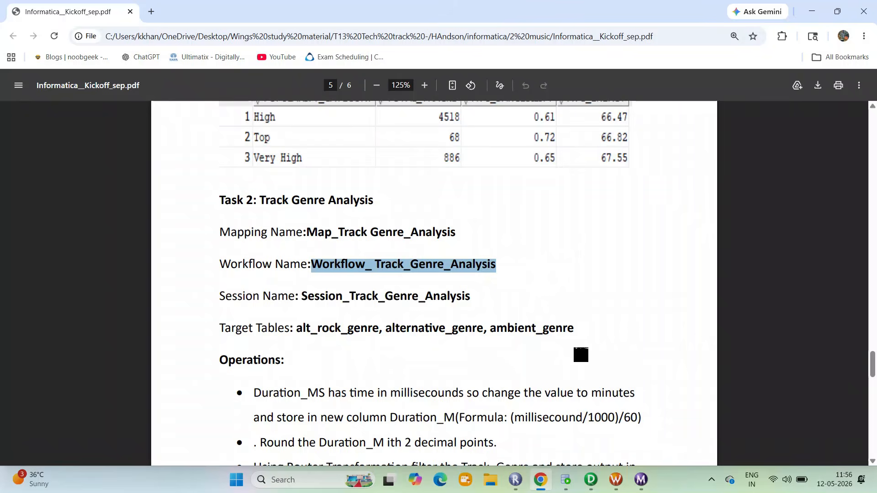
# Switch to Workflow Manager and create a workflow named Workflow_Track_Genre_Analysis, without any space in the name
pyautogui.click(616, 480)
pyautogui.click(207, 18)
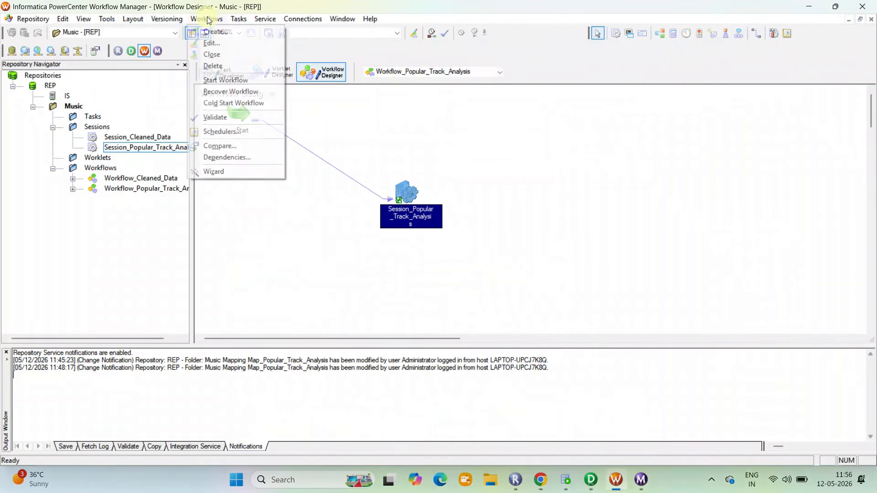
pyautogui.click(218, 32)
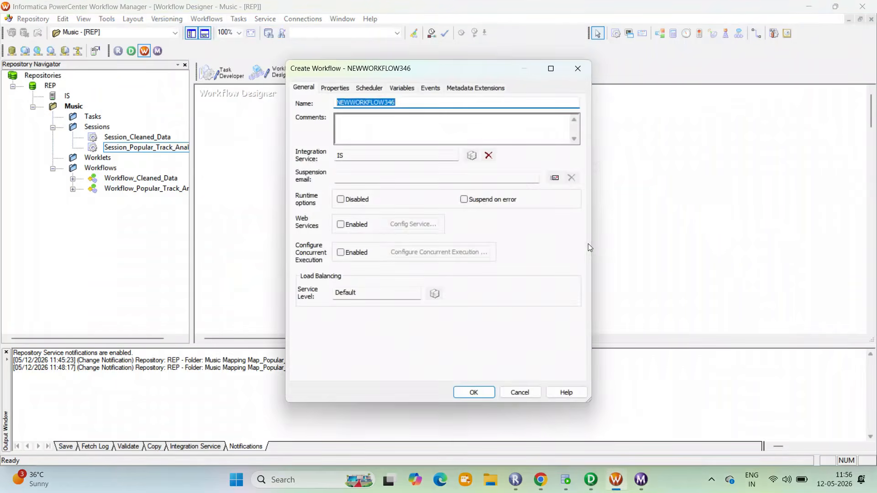
pyautogui.write('Workflow_Track_Genre_Analysis')
pyautogui.click(478, 394)
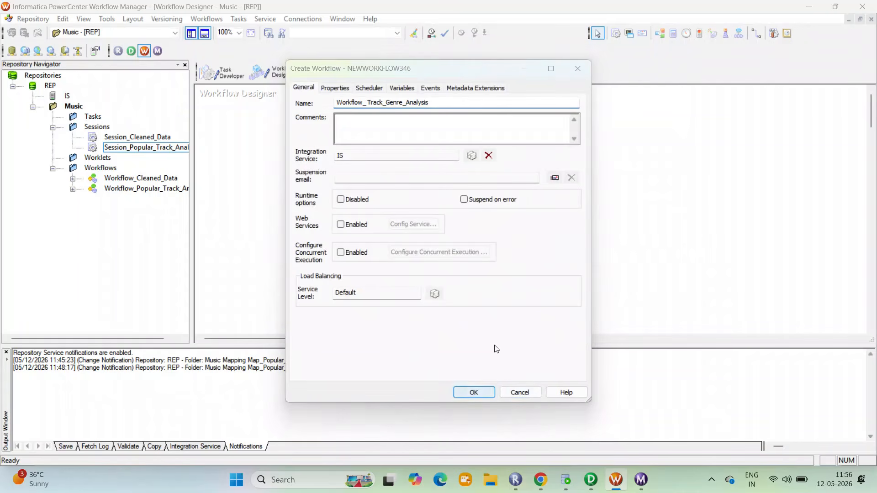
pyautogui.click(477, 265)
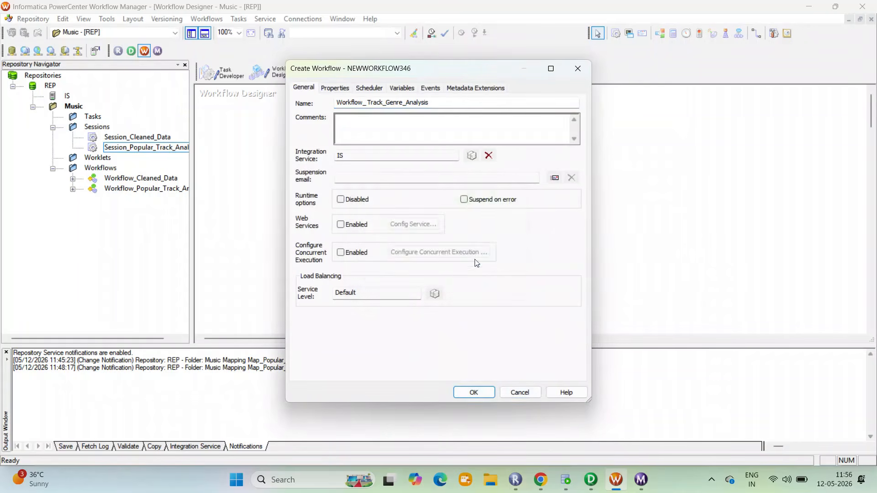
pyautogui.click(366, 103)
pyautogui.press('BackSpace')
pyautogui.press('BackSpace')
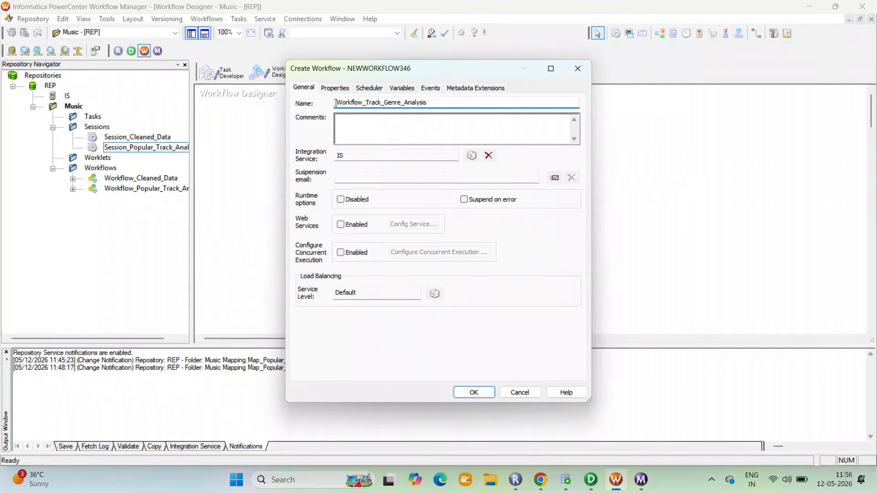
pyautogui.click(491, 391)
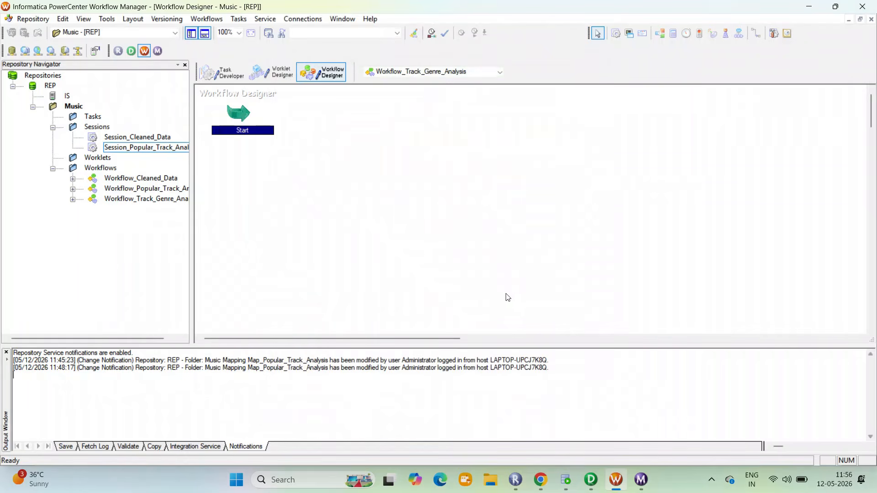
# Start a new task in Task Developer and copy the session name Session_Track_Genre_Analysis from the Chrome PDF
pyautogui.click(225, 74)
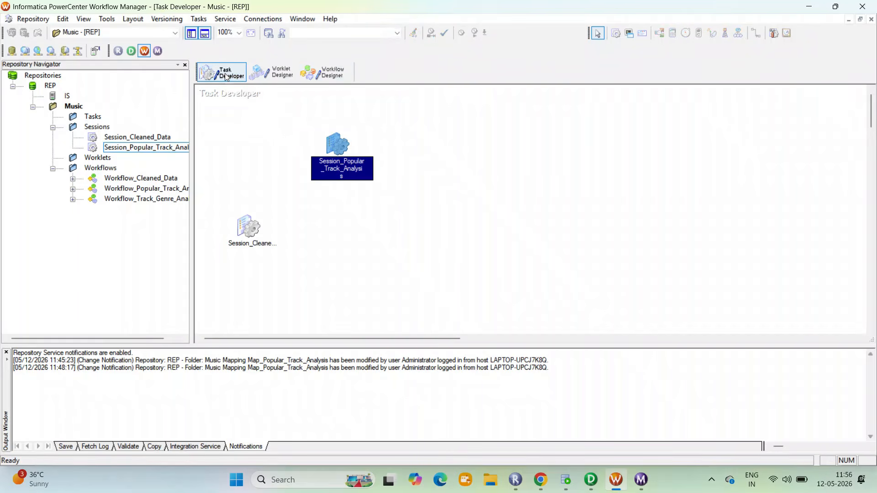
pyautogui.click(201, 19)
pyautogui.click(211, 31)
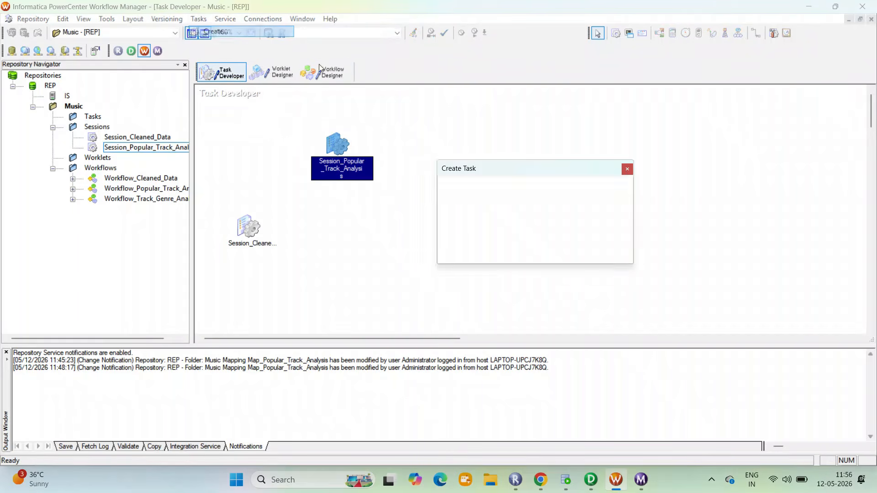
pyautogui.click(540, 479)
pyautogui.moveTo(302, 297); pyautogui.dragTo(507, 297)
pyautogui.hotkey('ctrl', 'c')
pyautogui.click(641, 481)
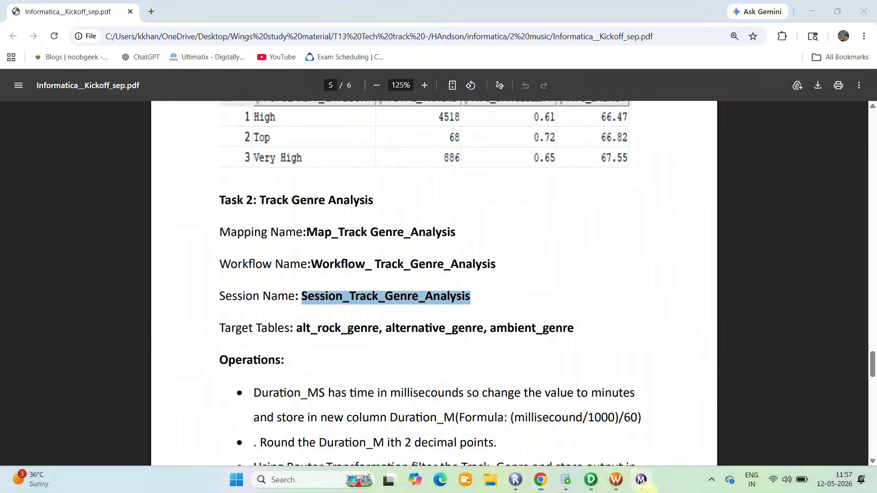
# Back in Workflow Manager, create the session Session_Track_Genre_Analysis and associate it with the Map_Track Genre_Analysis mapping
pyautogui.click(615, 479)
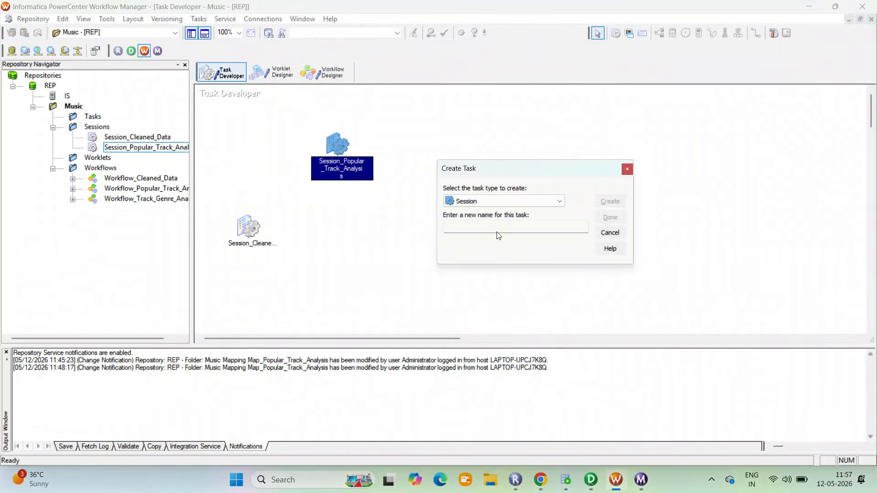
pyautogui.hotkey('ctrl', 'v')
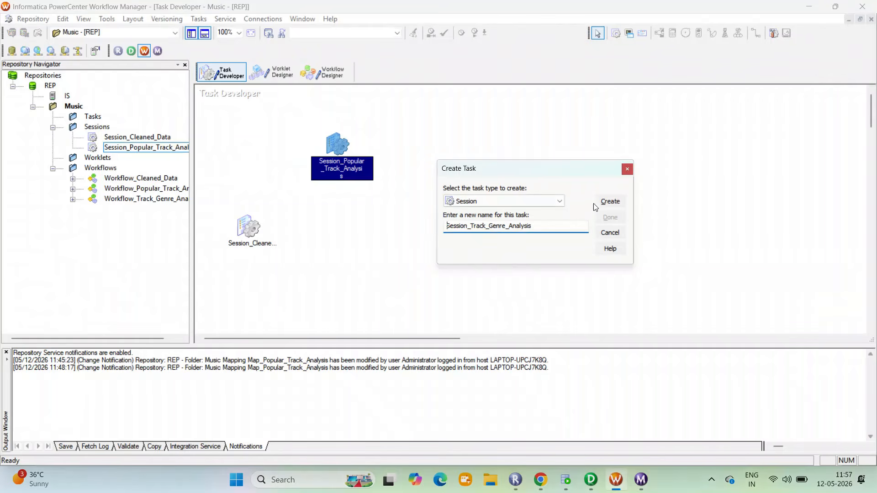
pyautogui.click(605, 202)
pyautogui.click(466, 190)
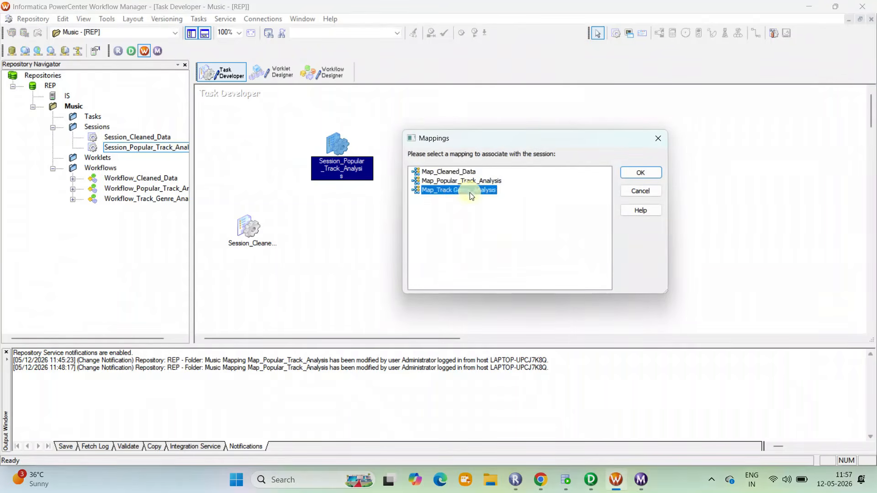
pyautogui.click(640, 173)
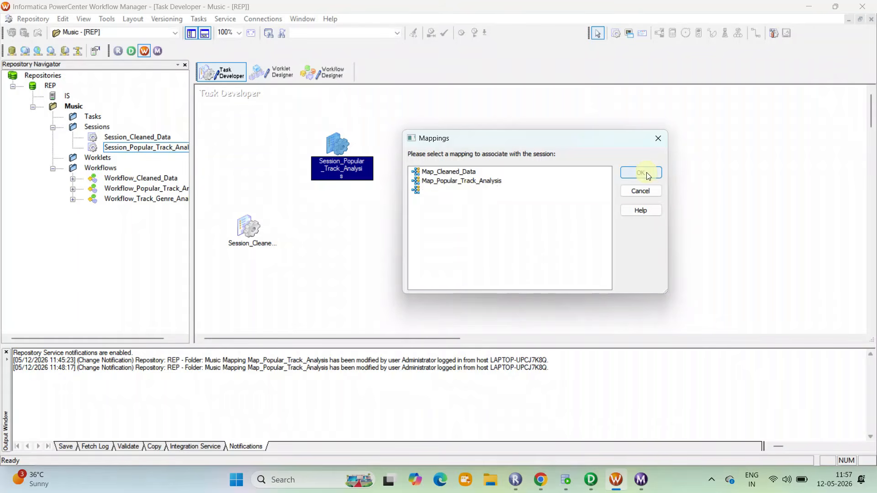
pyautogui.click(610, 217)
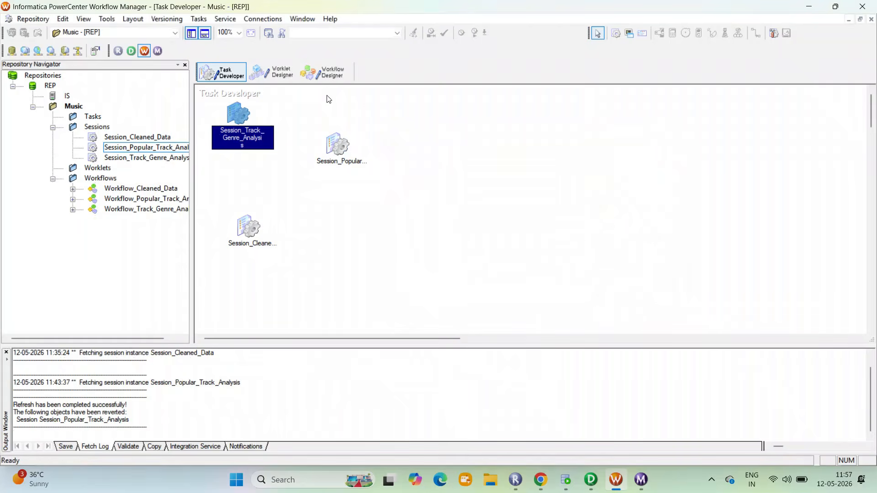
pyautogui.click(550, 483)
pyautogui.click(591, 479)
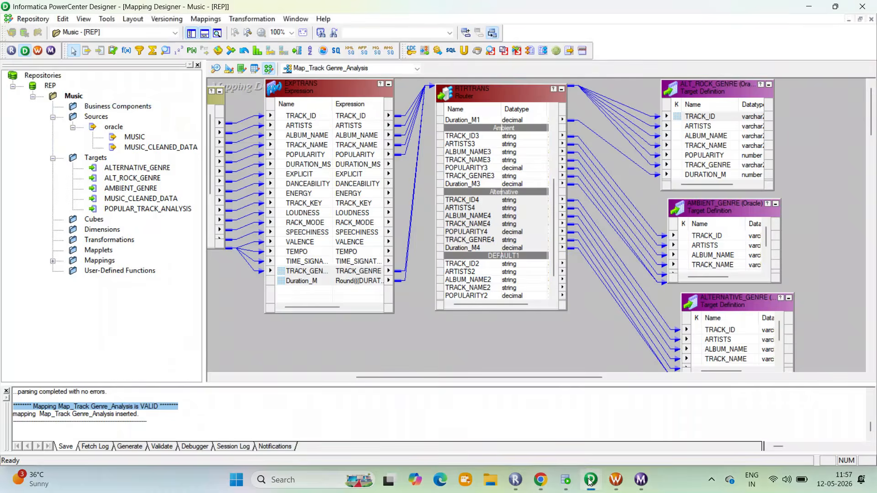
pyautogui.click(616, 480)
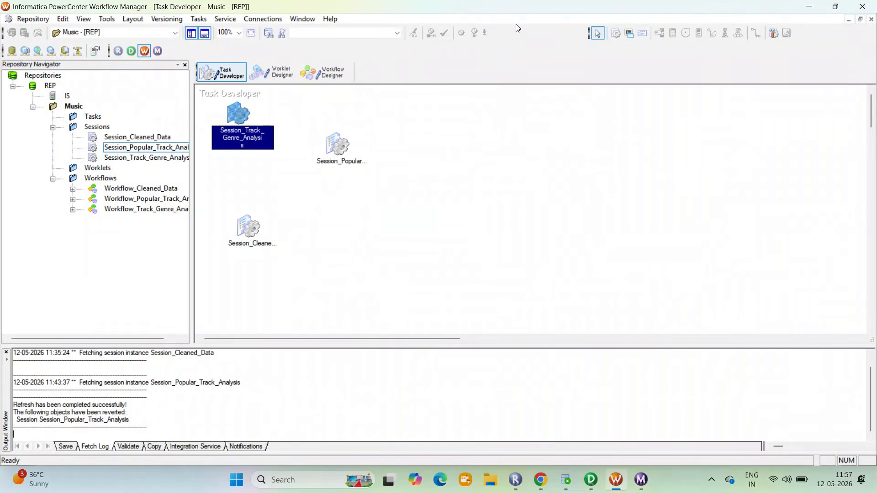
# In the Session_Track_Genre_Analysis mapping connections, set both the $Source and $Target connection values to the Oracle relational connection
pyautogui.doubleClick(240, 118)
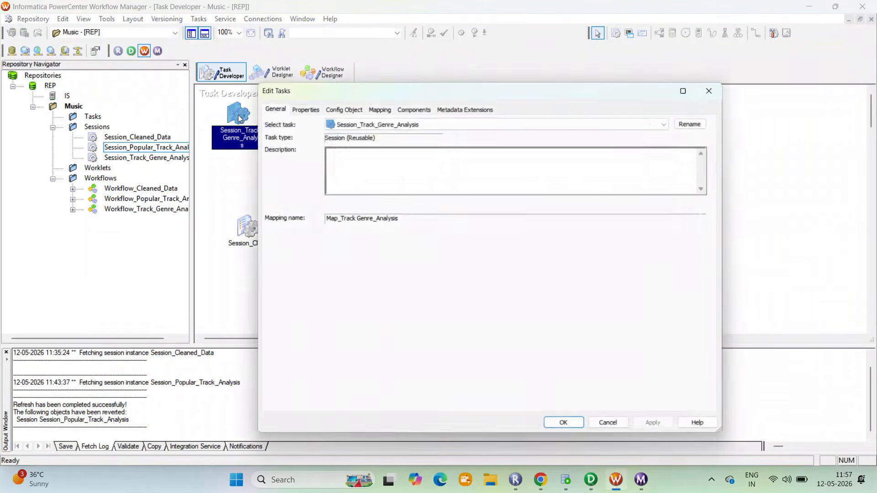
pyautogui.click(379, 110)
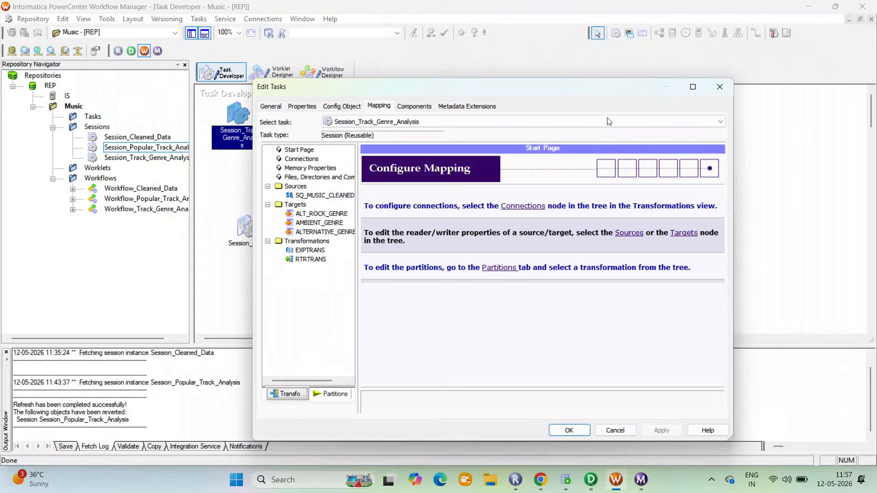
pyautogui.click(542, 208)
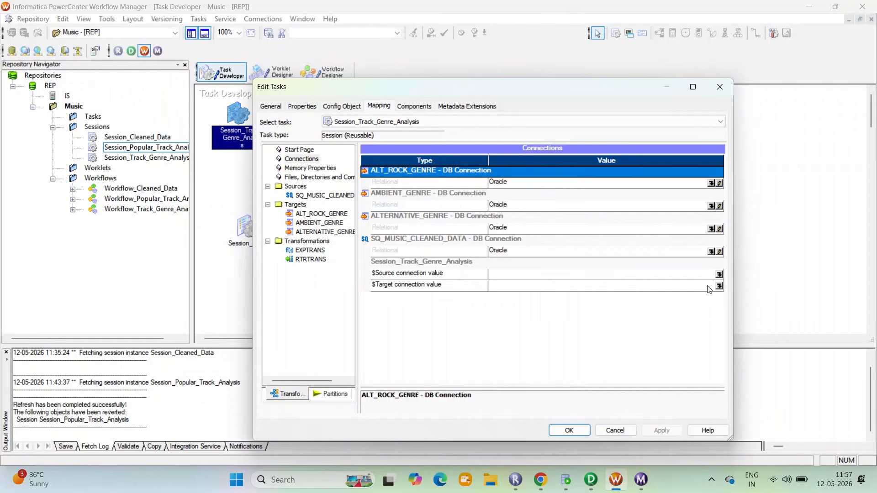
pyautogui.click(719, 275)
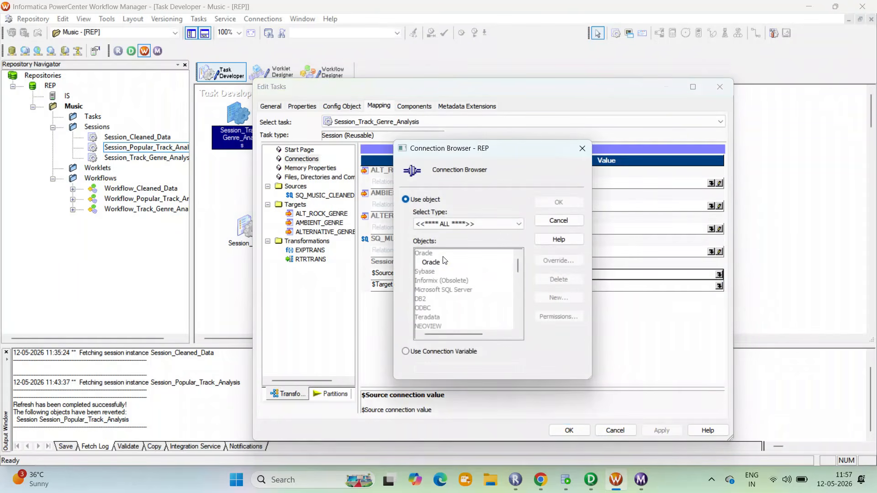
pyautogui.click(443, 262)
pyautogui.click(558, 202)
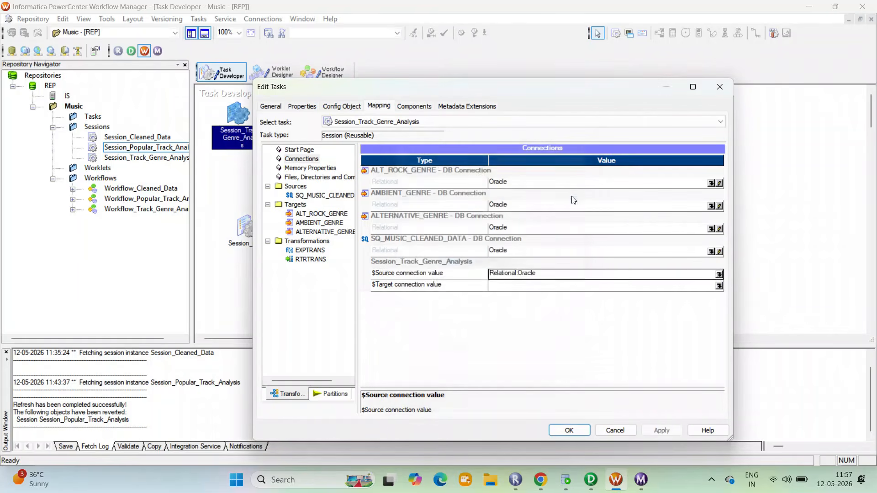
pyautogui.click(718, 286)
pyautogui.click(463, 262)
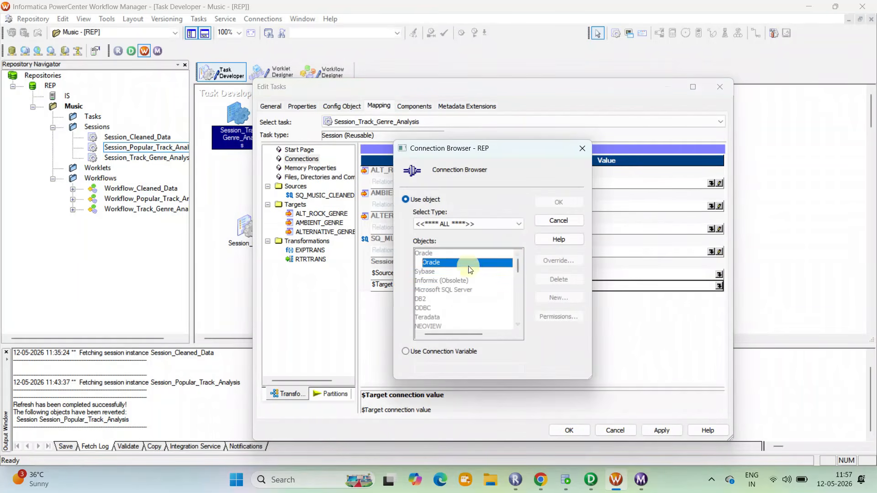
pyautogui.click(561, 201)
# Enable the truncate target table option for the ALT_ROCK_GENRE, AMBIENT_GENRE and ALTERNATIVE_GENRE targets and accept the session edits
pyautogui.click(330, 214)
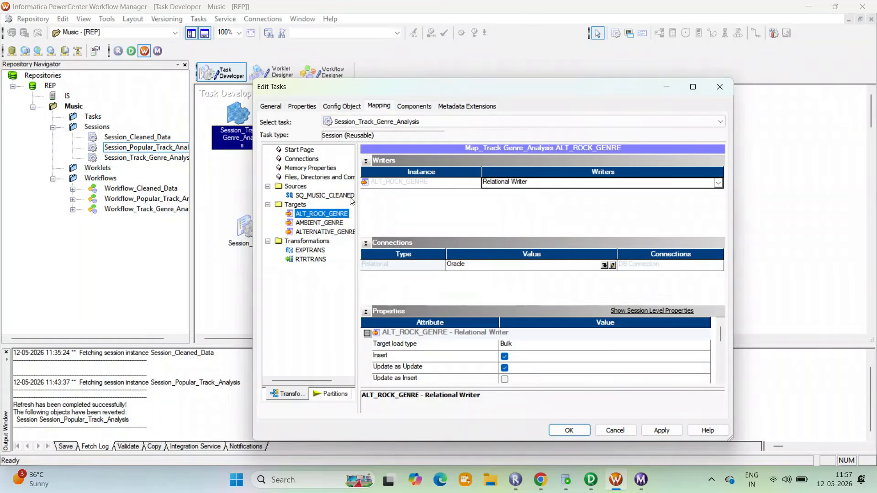
pyautogui.click(366, 161)
pyautogui.click(365, 172)
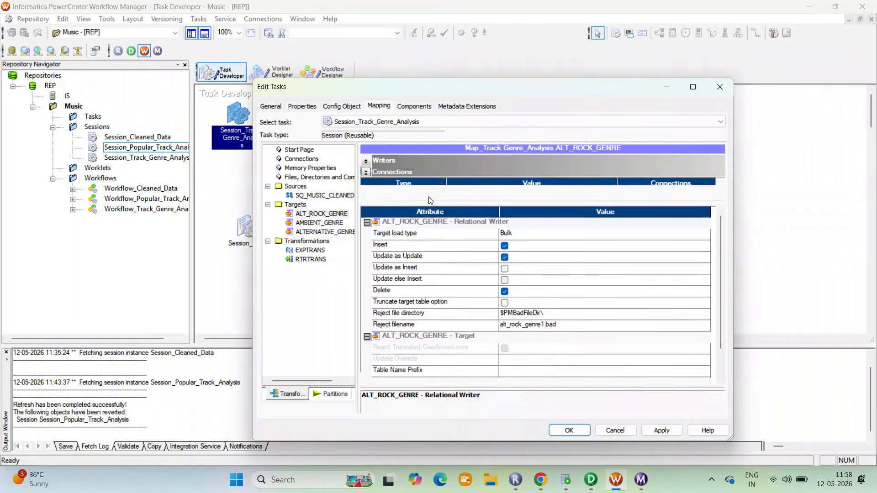
pyautogui.click(509, 287)
pyautogui.click(322, 224)
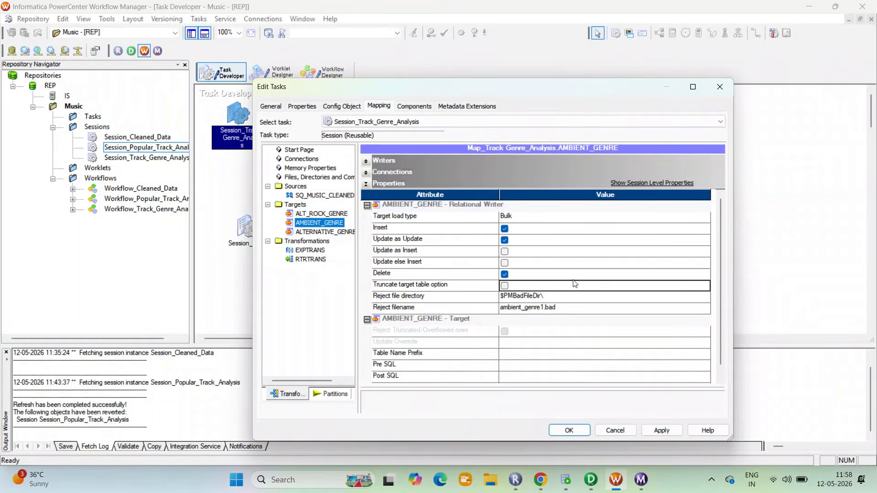
pyautogui.click(325, 232)
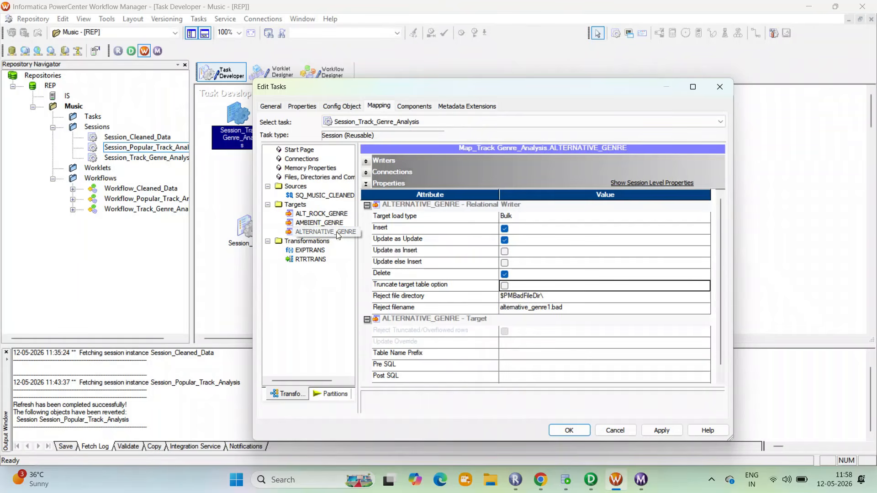
pyautogui.click(503, 285)
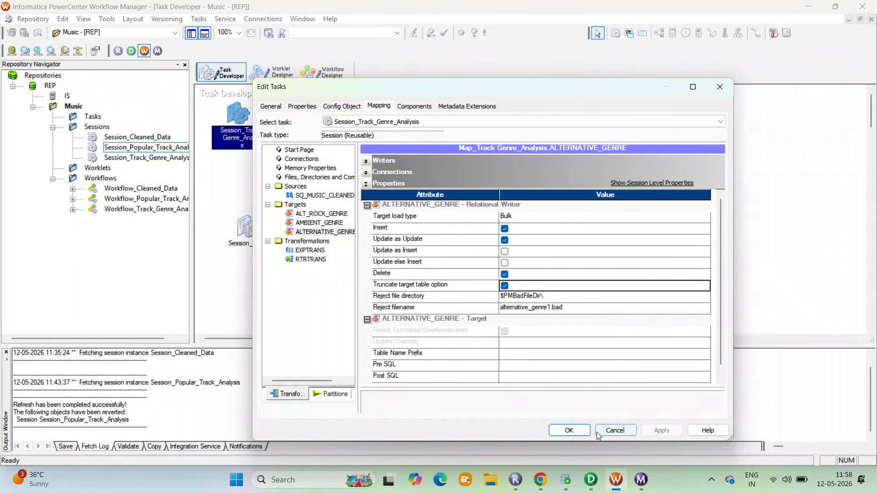
pyautogui.click(569, 430)
# Add Session_Track_Genre_Analysis to Workflow_Track_Genre_Analysis in the Workflow Designer and link the Start task to it
pyautogui.click(322, 72)
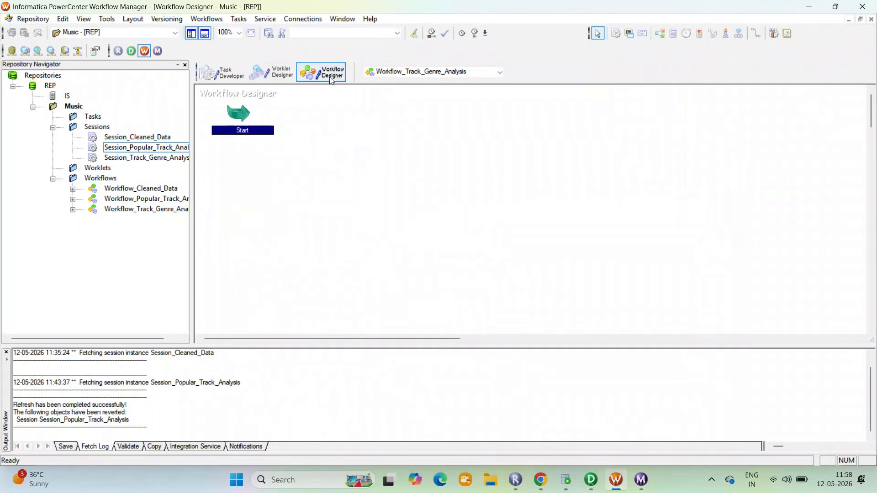
pyautogui.click(132, 159)
pyautogui.moveTo(132, 159); pyautogui.dragTo(359, 166)
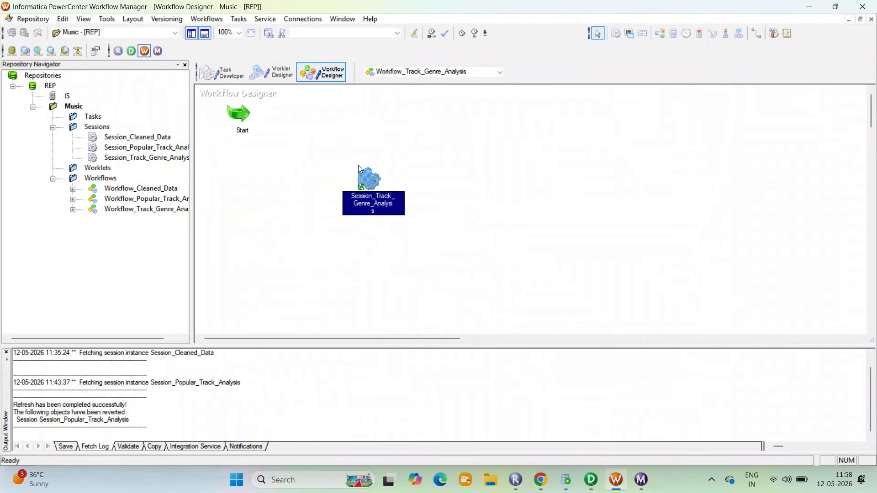
pyautogui.click(756, 34)
pyautogui.moveTo(252, 118); pyautogui.dragTo(354, 174)
pyautogui.press('Escape')
# Validate the session task, save Workflow_Track_Genre_Analysis, and highlight its validation line in the output log
pyautogui.rightClick(368, 180)
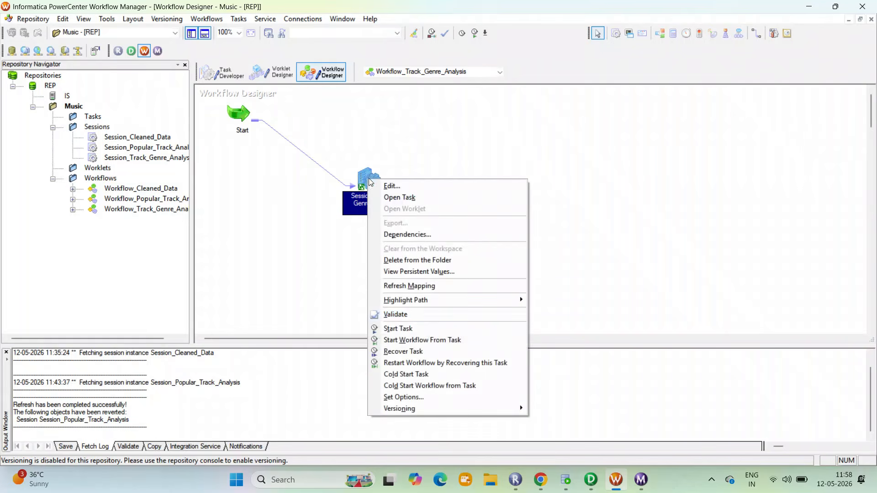
pyautogui.click(415, 319)
pyautogui.hotkey('ctrl', 's')
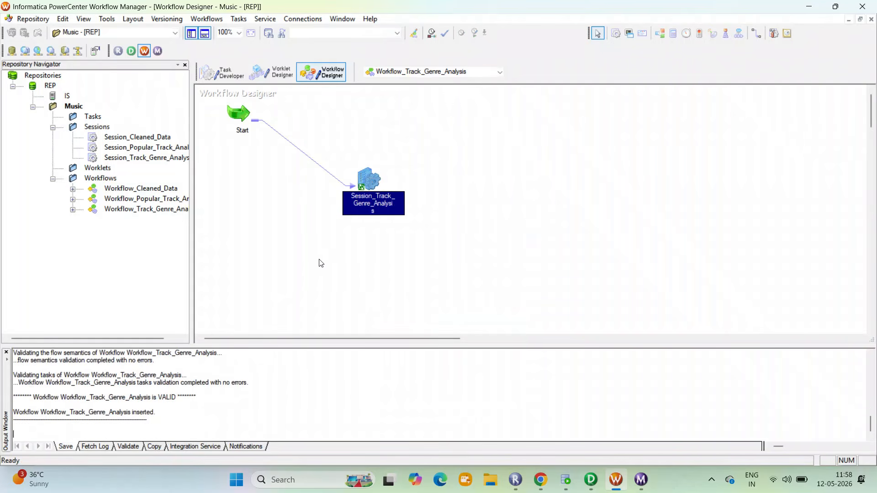
pyautogui.moveTo(203, 398); pyautogui.dragTo(54, 397)
# Start the workflow from the Session_Track_Genre_Analysis task
pyautogui.click(371, 180)
pyautogui.rightClick(371, 180)
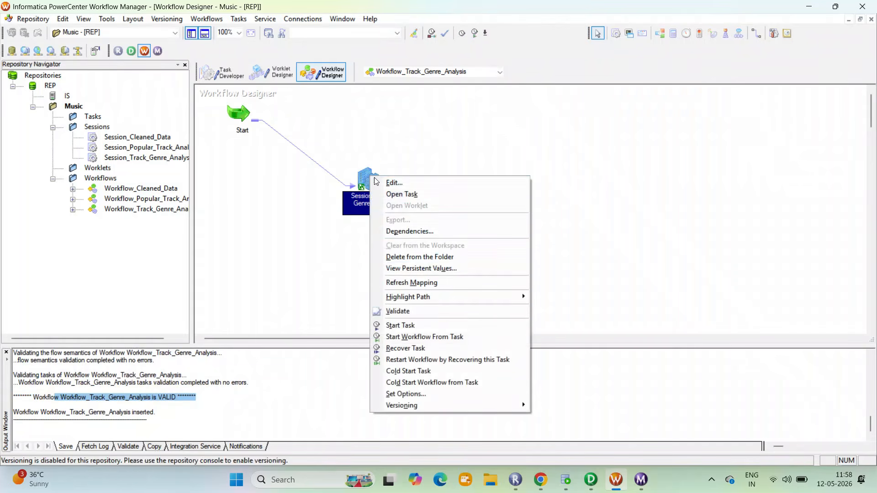
pyautogui.click(439, 336)
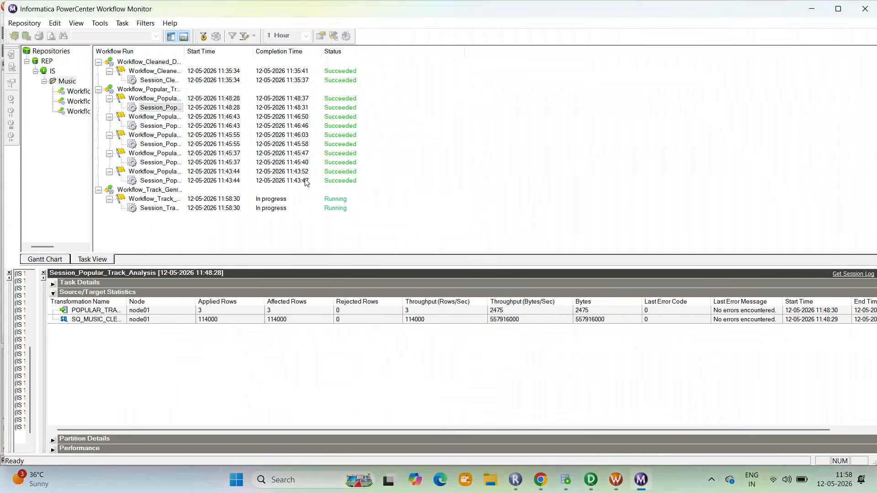
# In Workflow Monitor, examine the source and target row statistics of the latest Session_Track_Genre_Analysis run
pyautogui.click(179, 209)
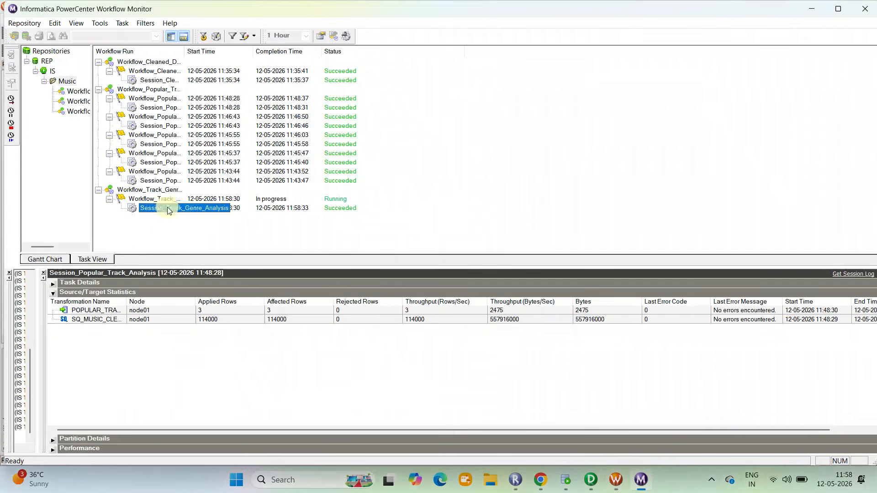
pyautogui.click(206, 312)
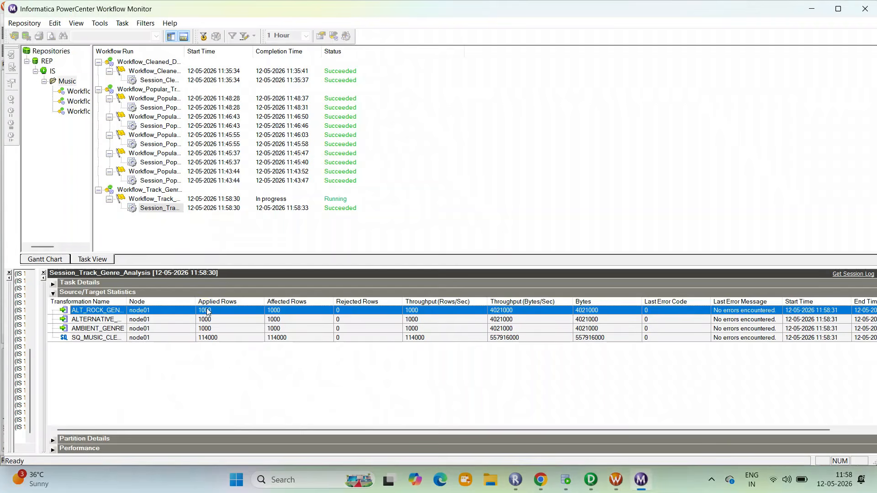
pyautogui.click(212, 320)
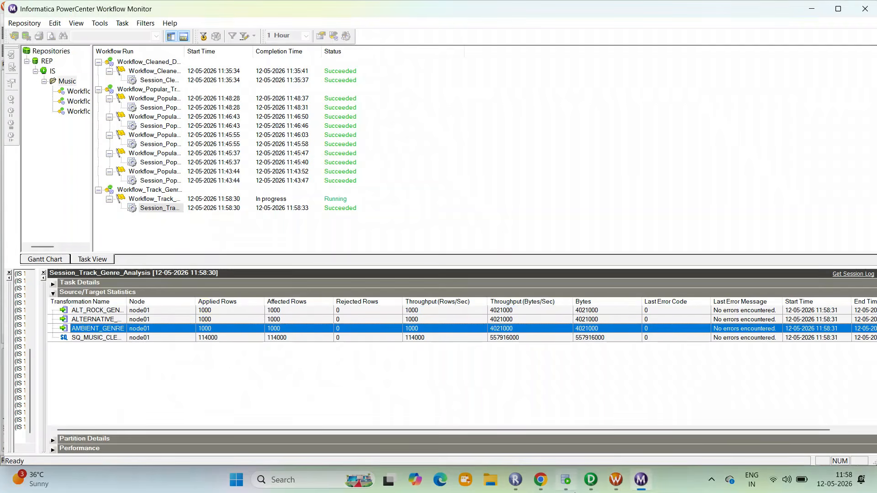
# Switch to SQL Developer, change the select query's table to alt_rock_genre, and run it
pyautogui.click(569, 484)
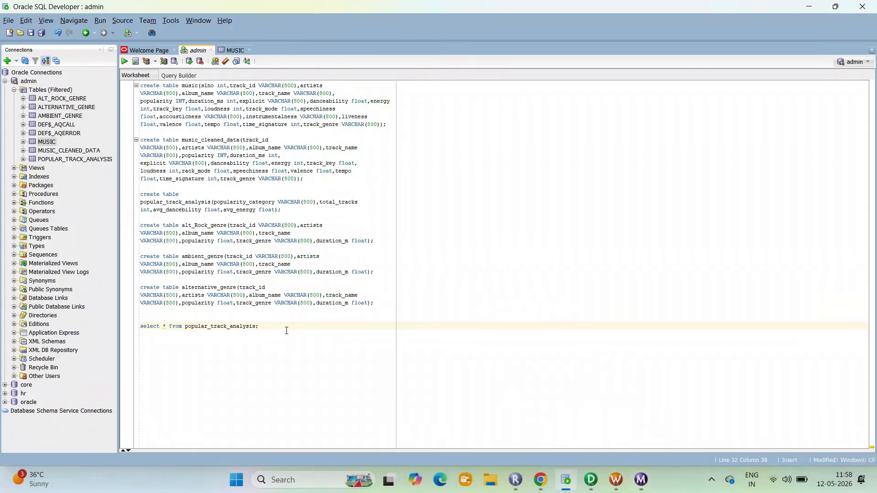
pyautogui.moveTo(273, 325); pyautogui.dragTo(187, 324)
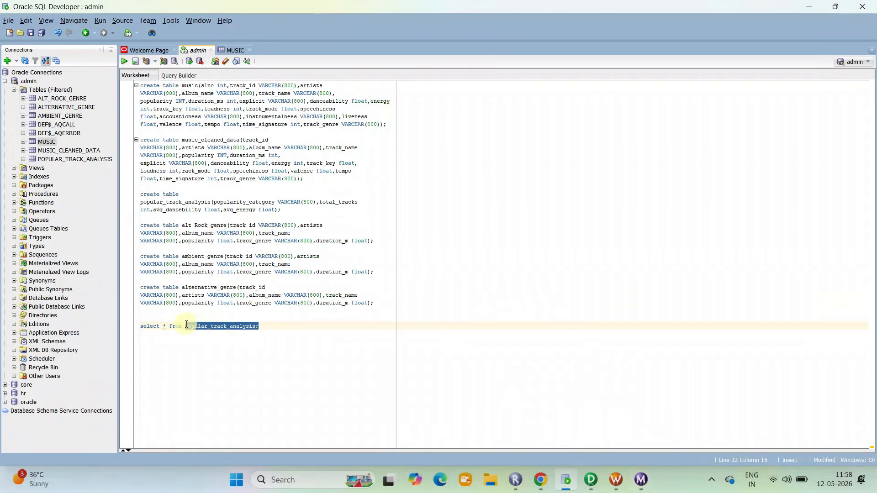
pyautogui.write('alt')
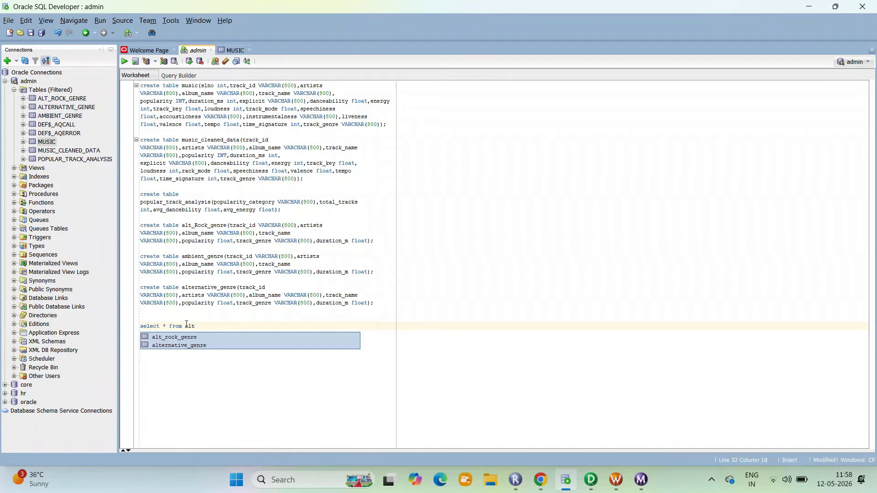
pyautogui.press('Down')
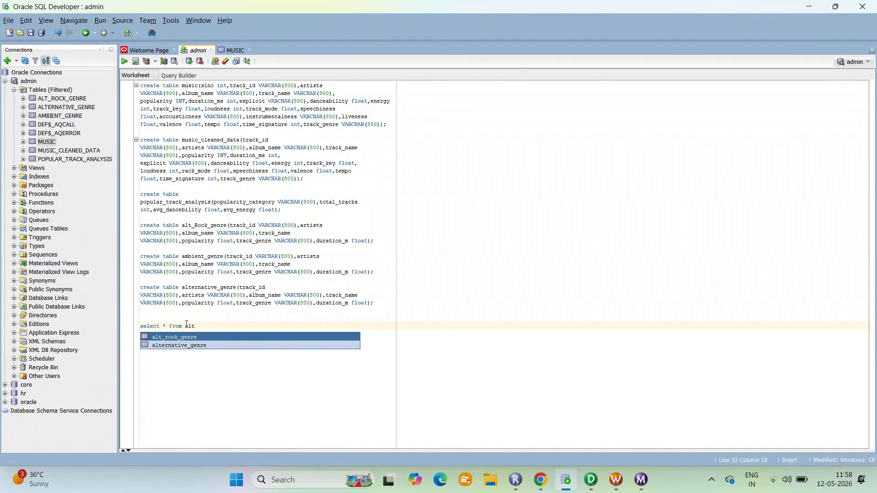
pyautogui.press('Return')
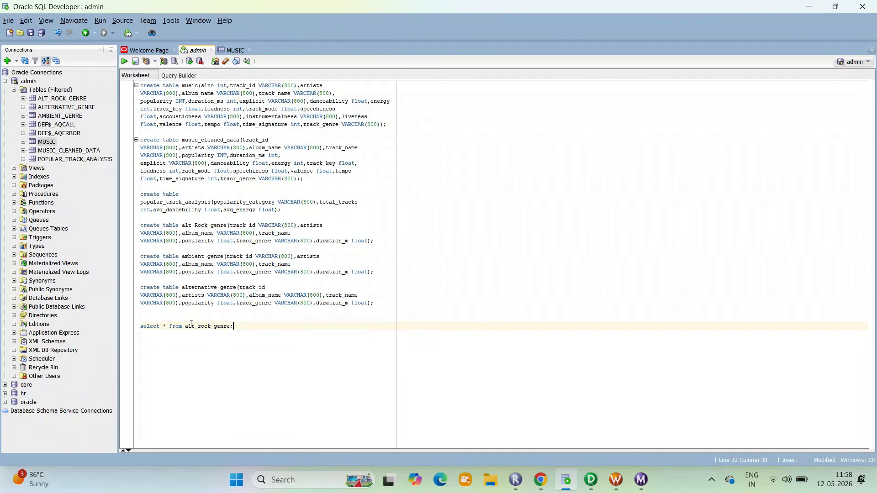
pyautogui.moveTo(240, 326); pyautogui.dragTo(138, 325)
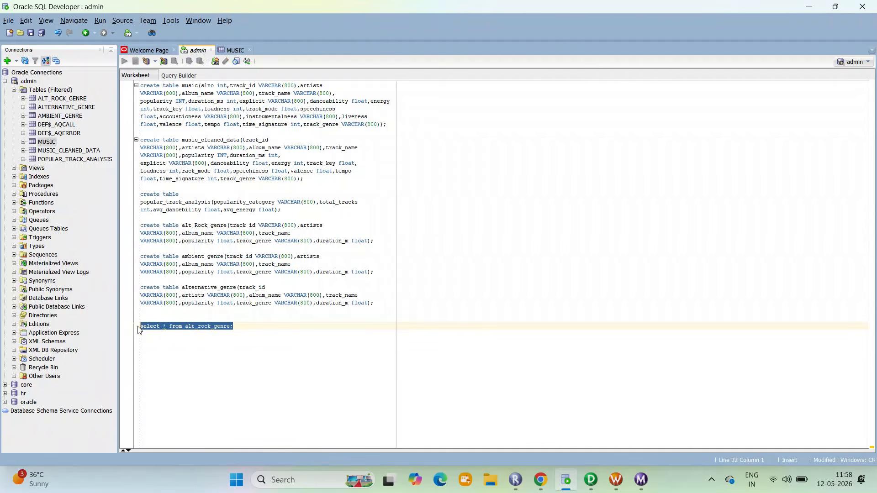
pyautogui.hotkey('ctrl', 'Return')
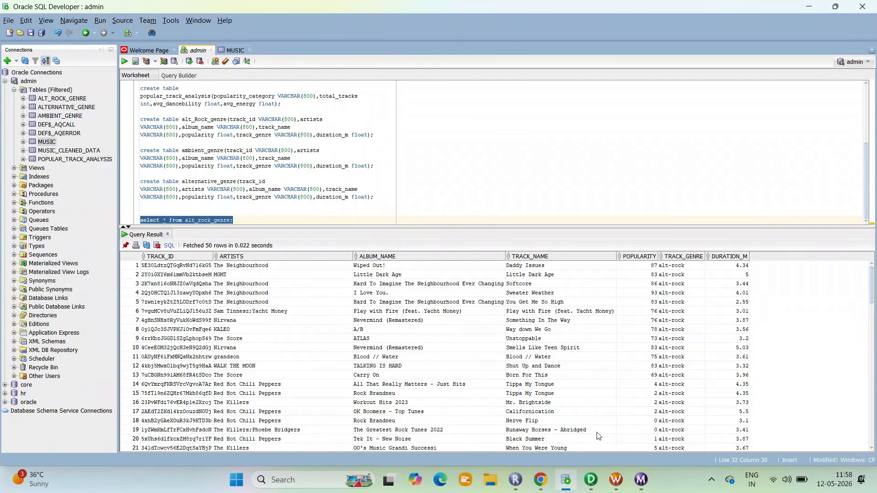
# Switch to the Chrome PDF and examine the Alt-rock Table sample output at 200% zoom
pyautogui.click(537, 478)
pyautogui.scroll(-10, 379, 265)
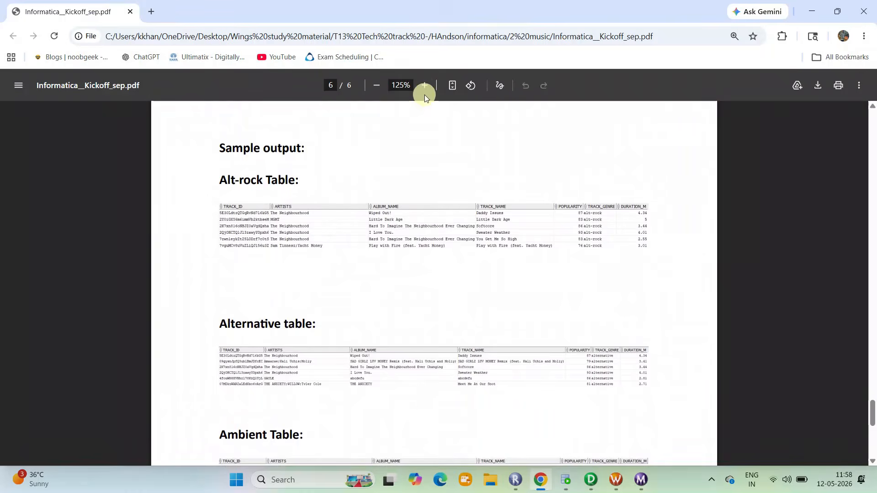
pyautogui.click(425, 87)
pyautogui.click(425, 87)
pyautogui.click(424, 87)
pyautogui.scroll(-1, 426, 270)
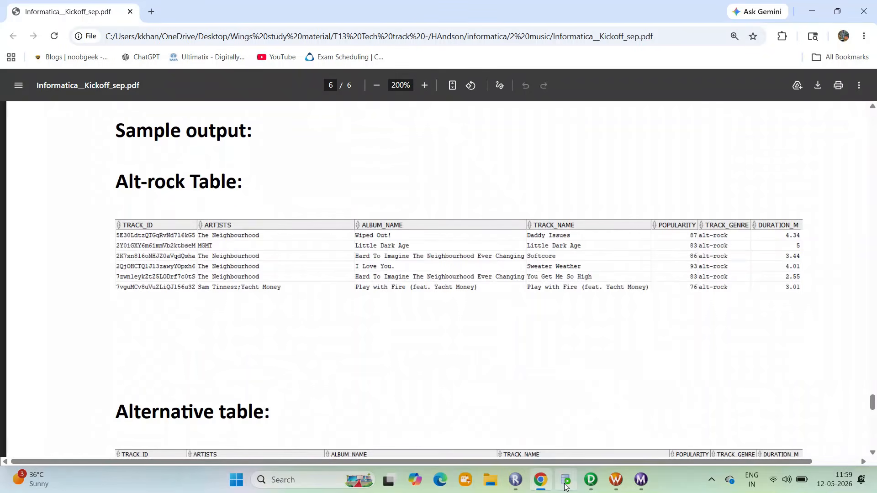
pyautogui.moveTo(583, 486)
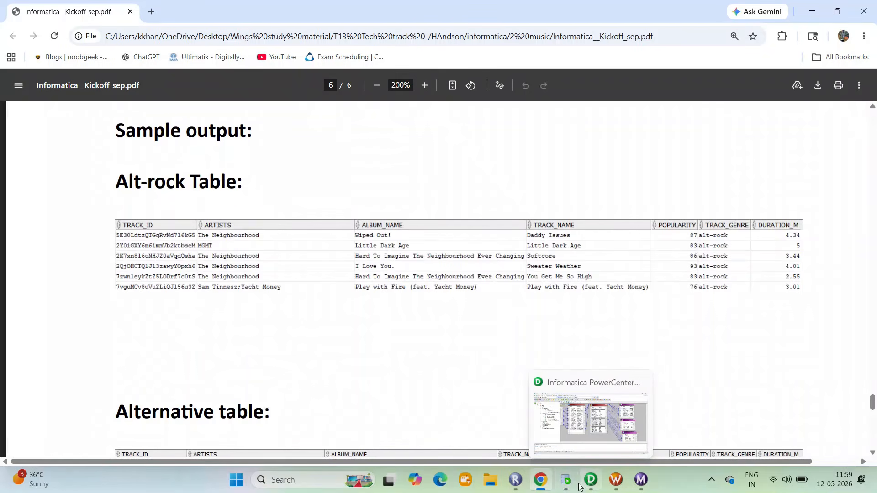
# Back in SQL Developer, change the select query's table to ambient_genre and run it
pyautogui.click(562, 485)
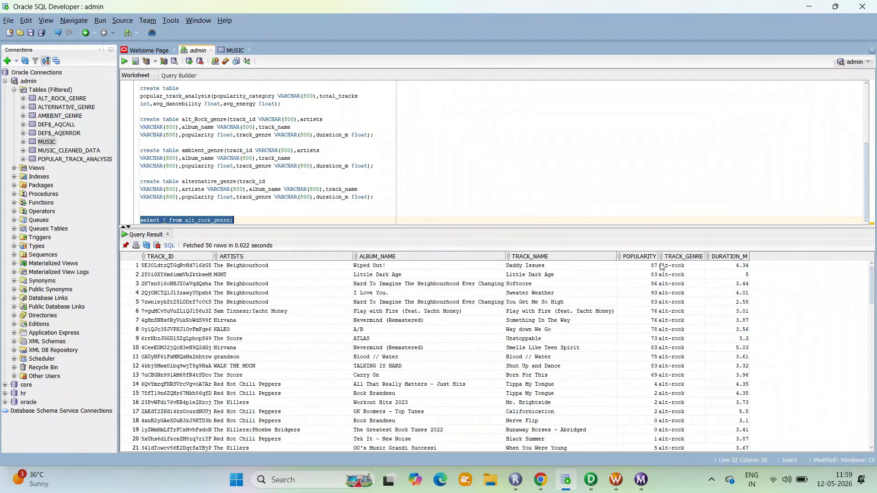
pyautogui.click(308, 220)
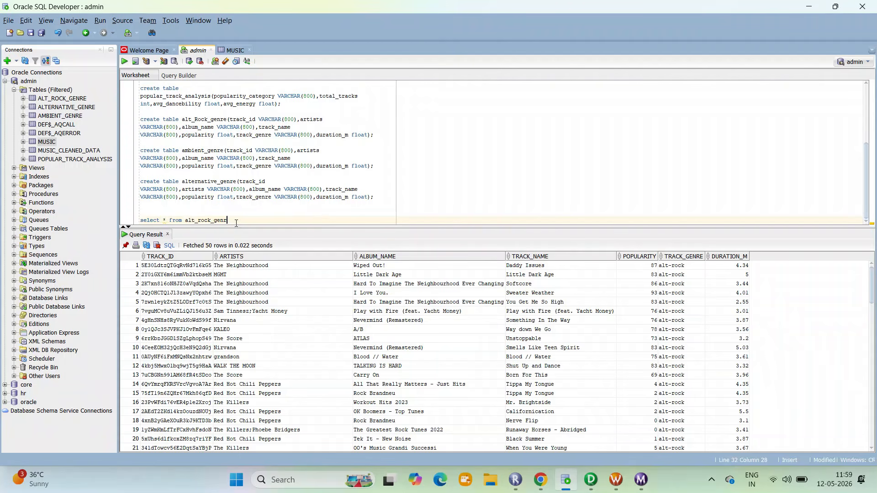
pyautogui.press('BackSpace')
pyautogui.press('BackSpace')
pyautogui.press('BackSpace')
pyautogui.press('BackSpace')
pyautogui.press('BackSpace')
pyautogui.press('BackSpace')
pyautogui.press('BackSpace')
pyautogui.press('BackSpace')
pyautogui.press('BackSpace')
pyautogui.press('Return')
pyautogui.moveTo(238, 220); pyautogui.dragTo(130, 221)
pyautogui.hotkey('ctrl', 'Return')
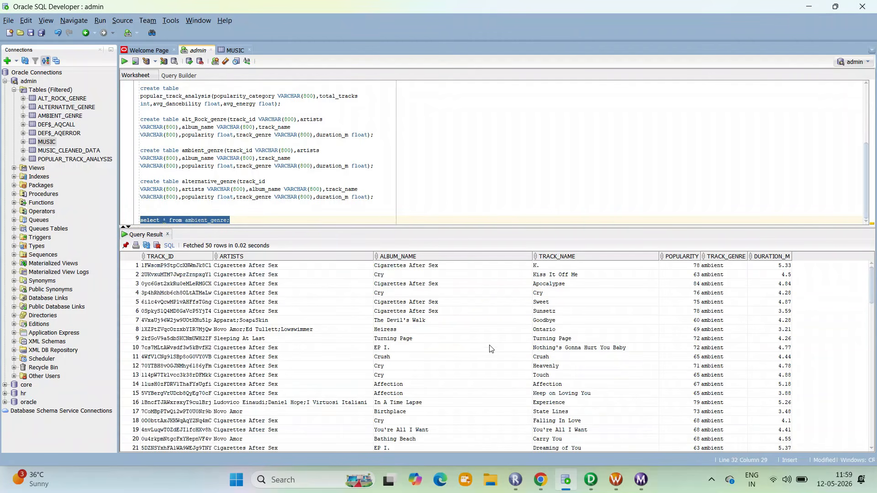
# Switch to the Chrome PDF and examine the Ambient Table sample output to compare with the query results
pyautogui.click(540, 480)
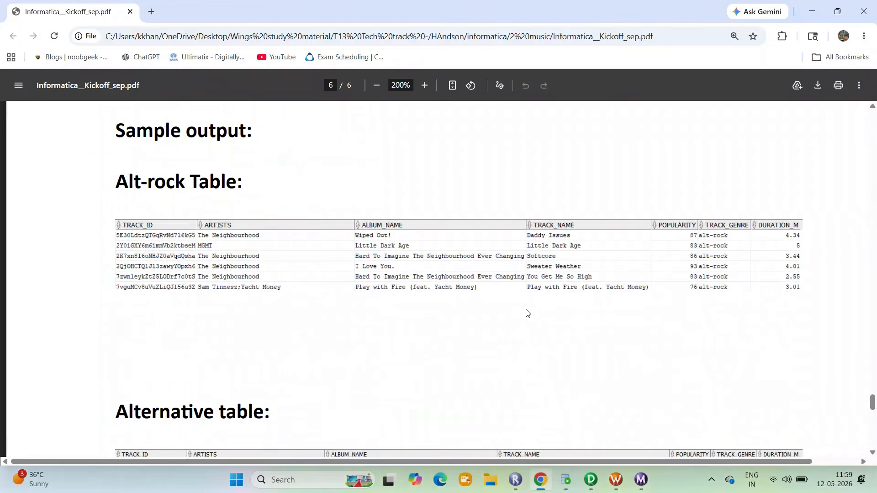
pyautogui.scroll(-7, 382, 446)
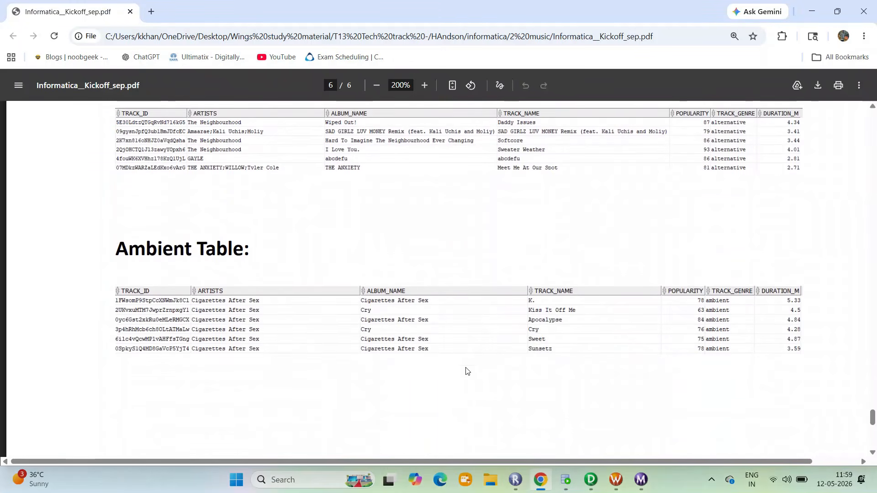
# Switch from the PDF to SQL Developer, change the select query's table to alternative_genre, and run it
pyautogui.click(565, 292)
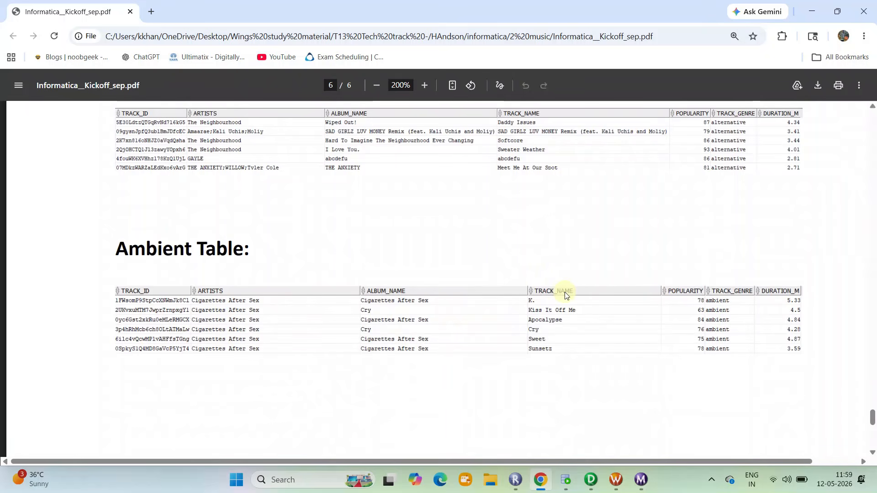
pyautogui.scroll(3, 565, 296)
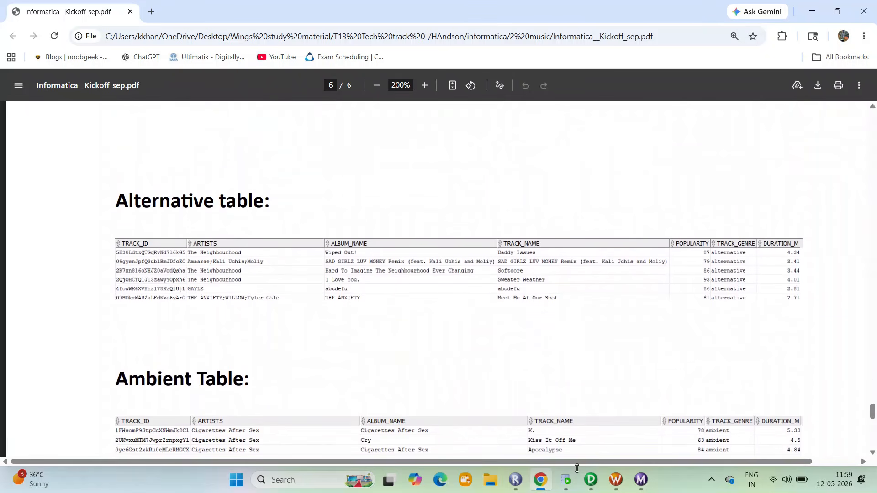
pyautogui.click(570, 482)
pyautogui.moveTo(248, 220); pyautogui.dragTo(201, 220)
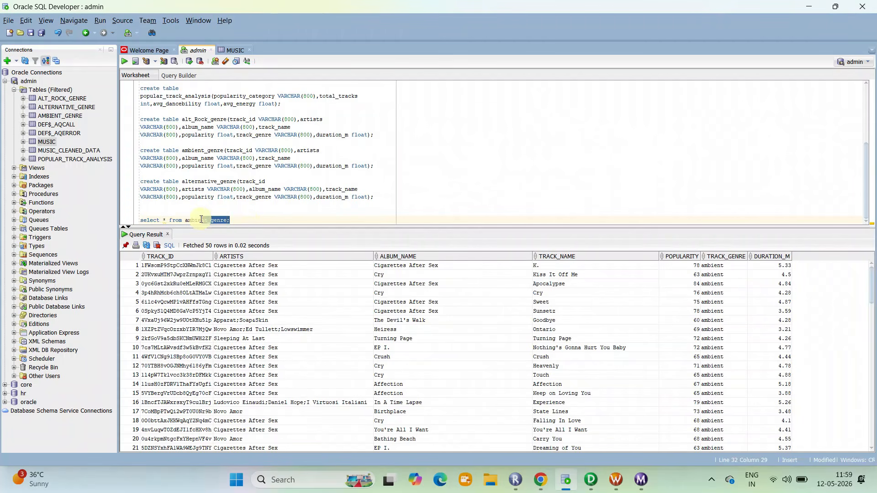
pyautogui.press('BackSpace')
pyautogui.press('BackSpace')
pyautogui.press('BackSpace')
pyautogui.press('BackSpace')
pyautogui.press('BackSpace')
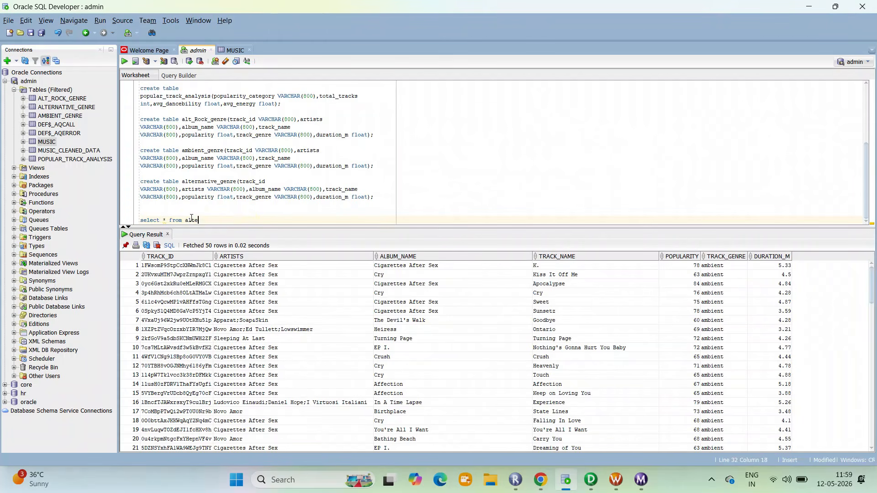
pyautogui.write('lter;')
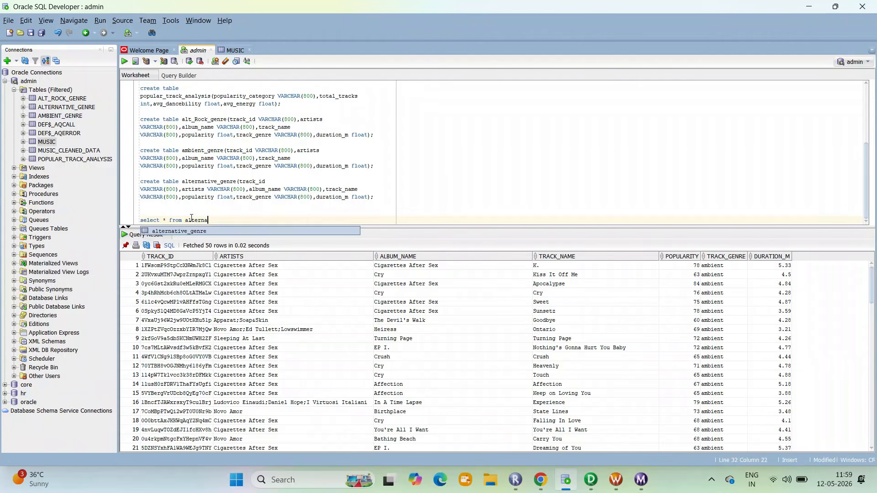
pyautogui.press('Return')
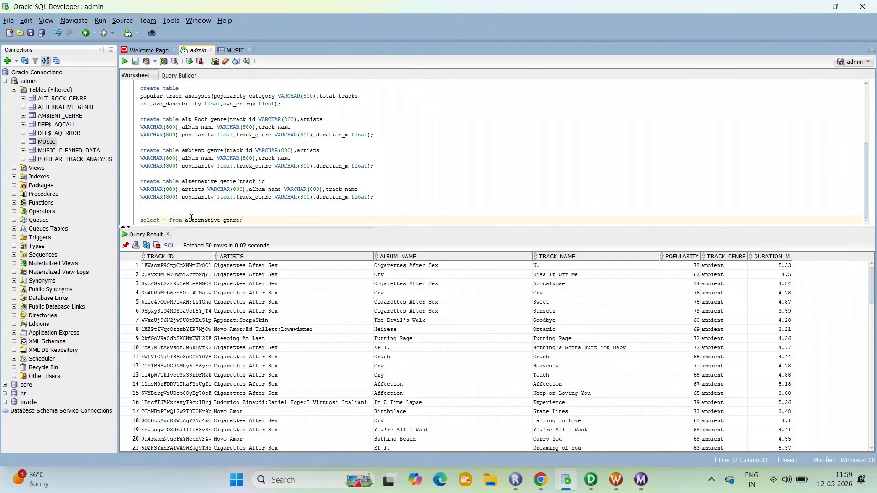
pyautogui.moveTo(245, 220); pyautogui.dragTo(140, 224)
pyautogui.hotkey('ctrl', 'Return')
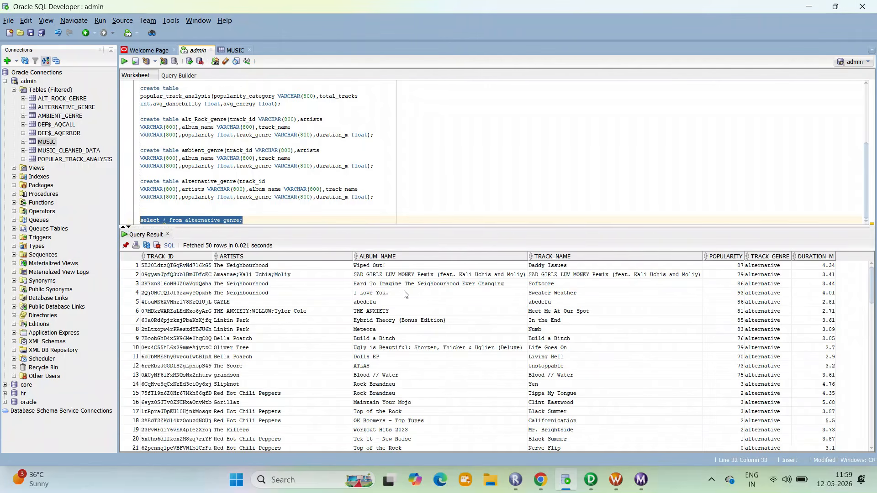
# Examine the Alternative table sample output in the Chrome PDF and compare it with the alternative_genre query results in SQL Developer
pyautogui.click(541, 480)
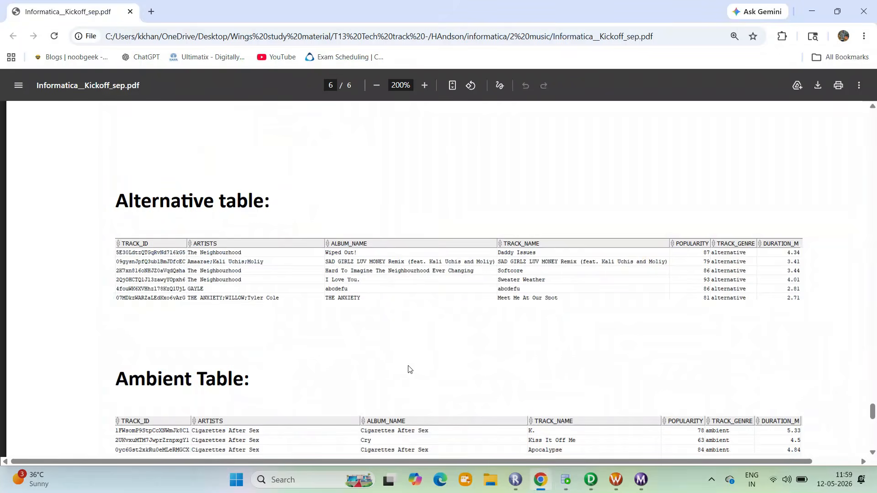
pyautogui.scroll(-2, 552, 388)
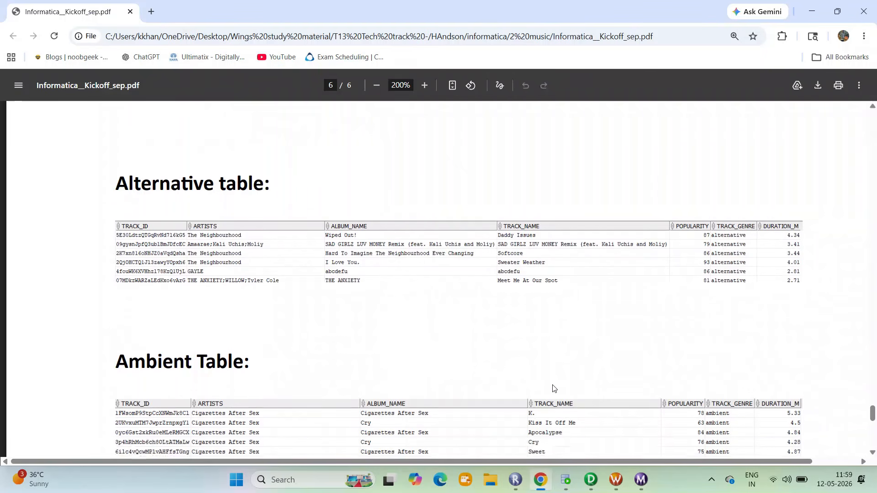
pyautogui.click(589, 481)
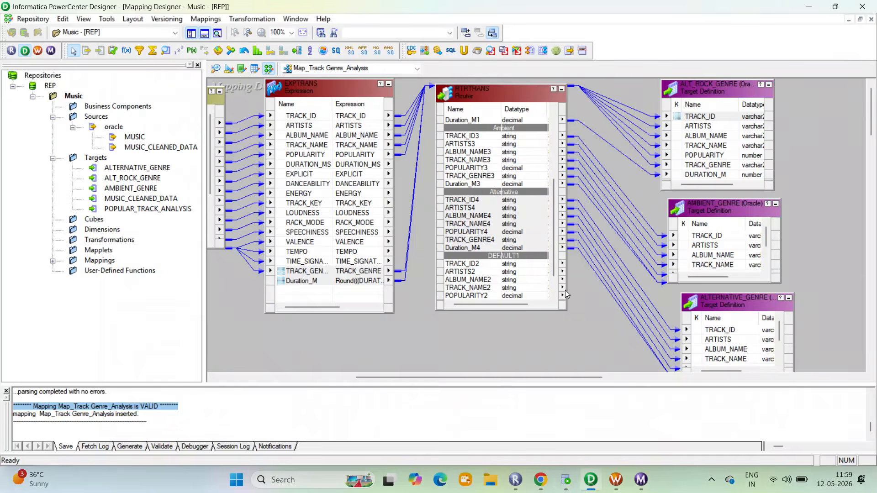
pyautogui.click(565, 480)
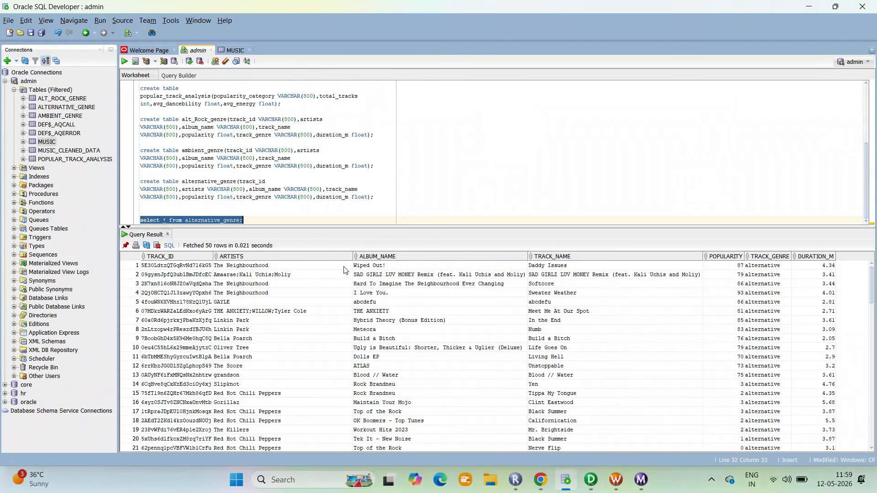
pyautogui.moveTo(346, 270); pyautogui.dragTo(571, 259)
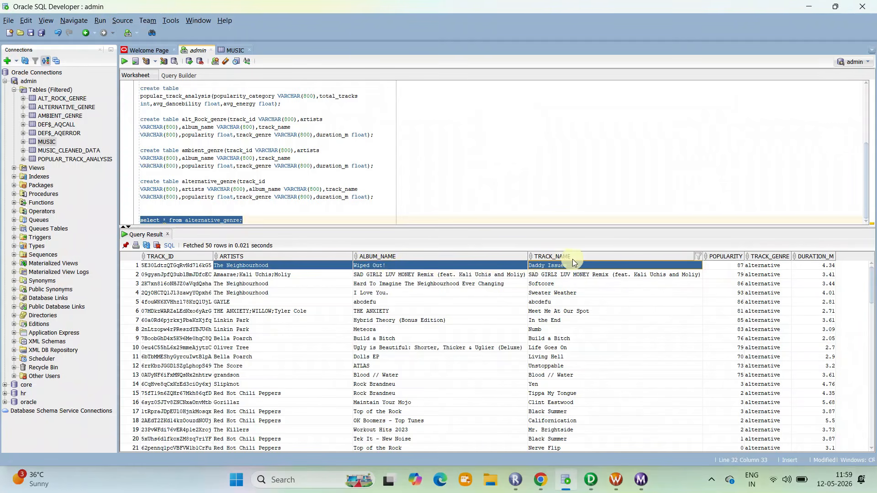
pyautogui.click(477, 199)
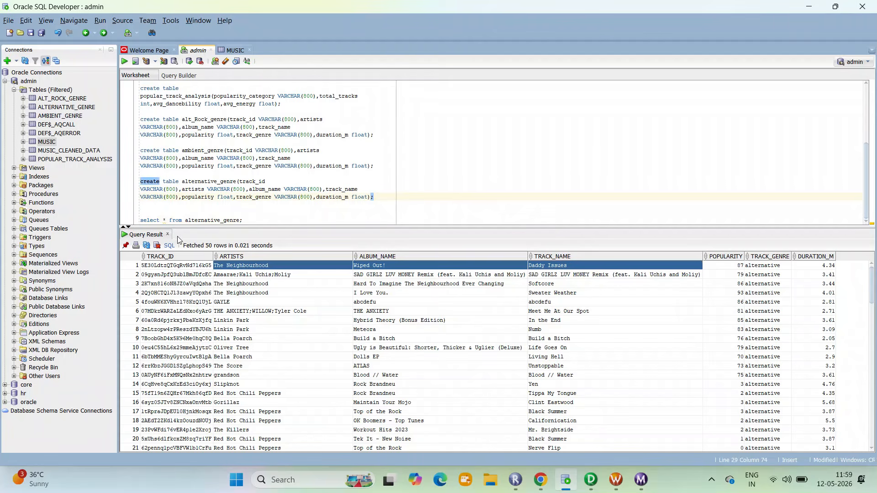
pyautogui.click(629, 177)
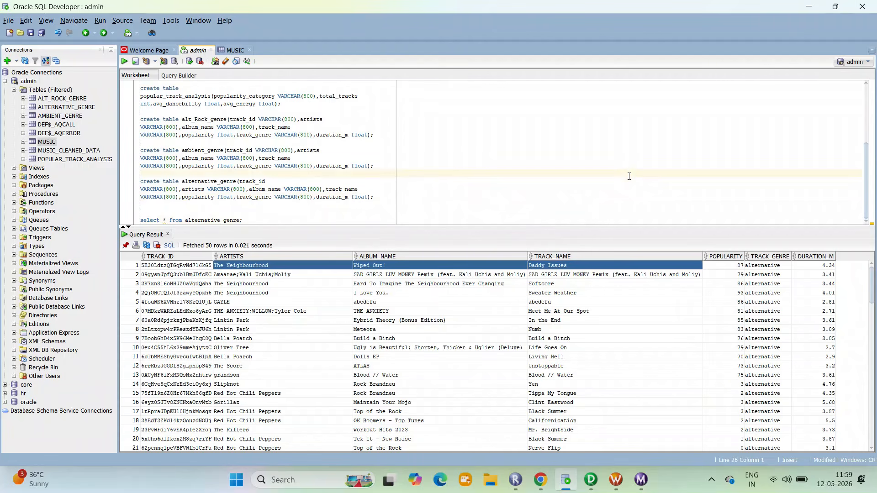